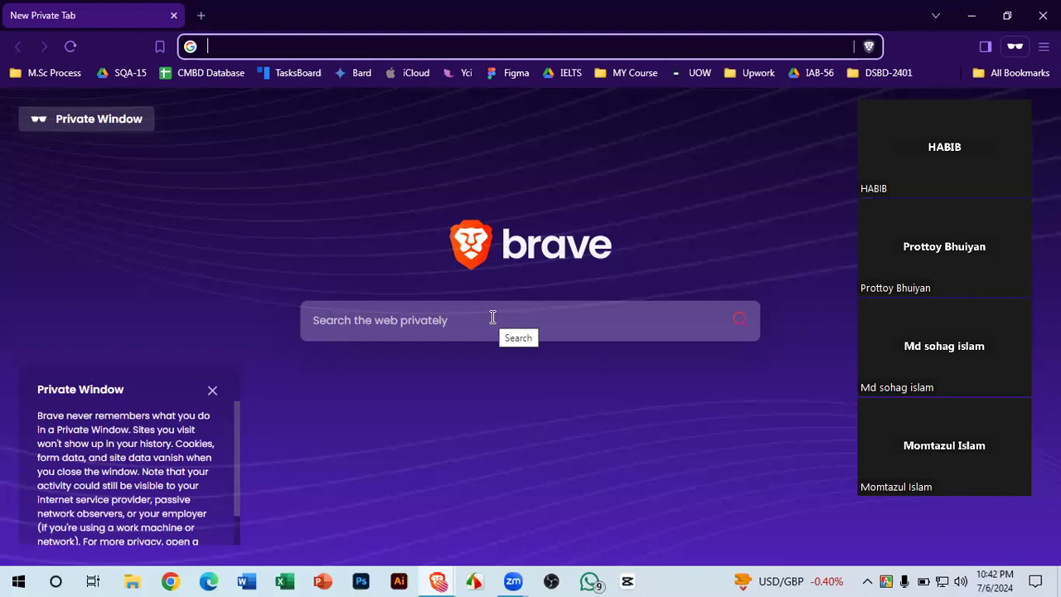
# - Open the Fiverr website at fiverr.com and look over the service categories on its homepage
pyautogui.write('fiver')
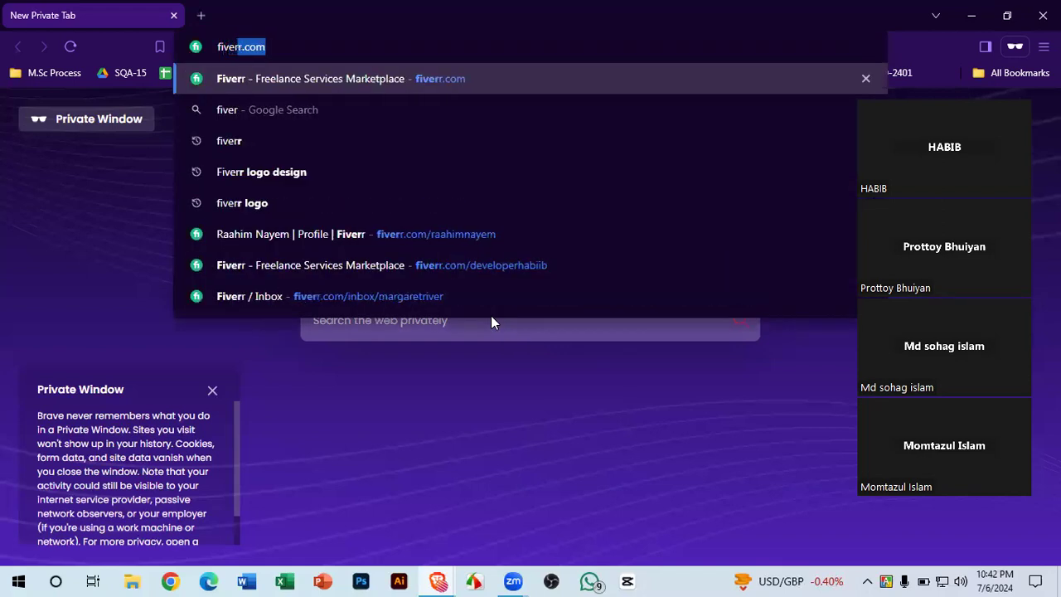
pyautogui.press('Return')
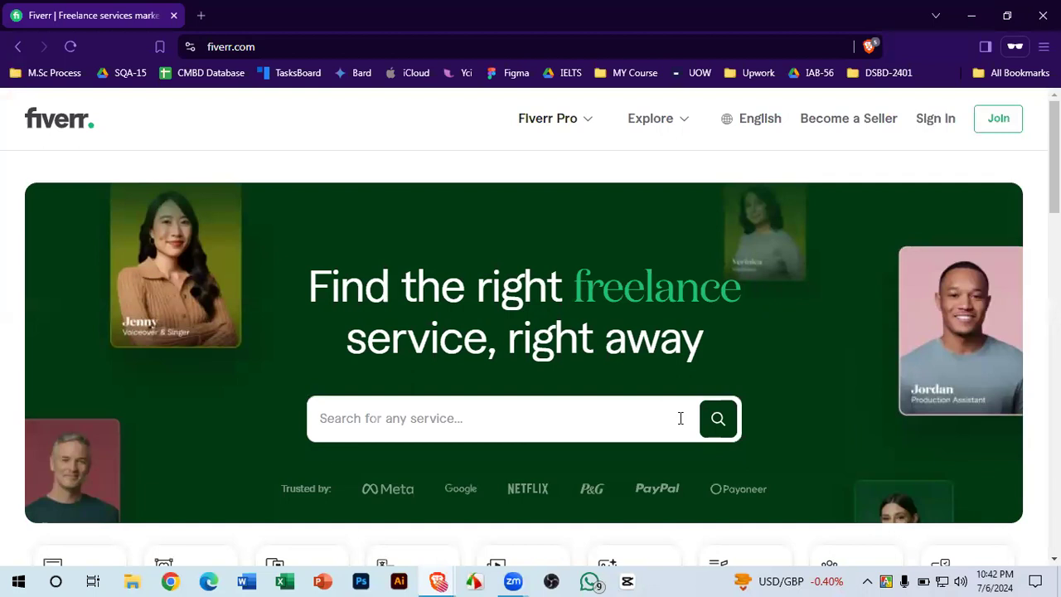
pyautogui.scroll(-1, 701, 384)
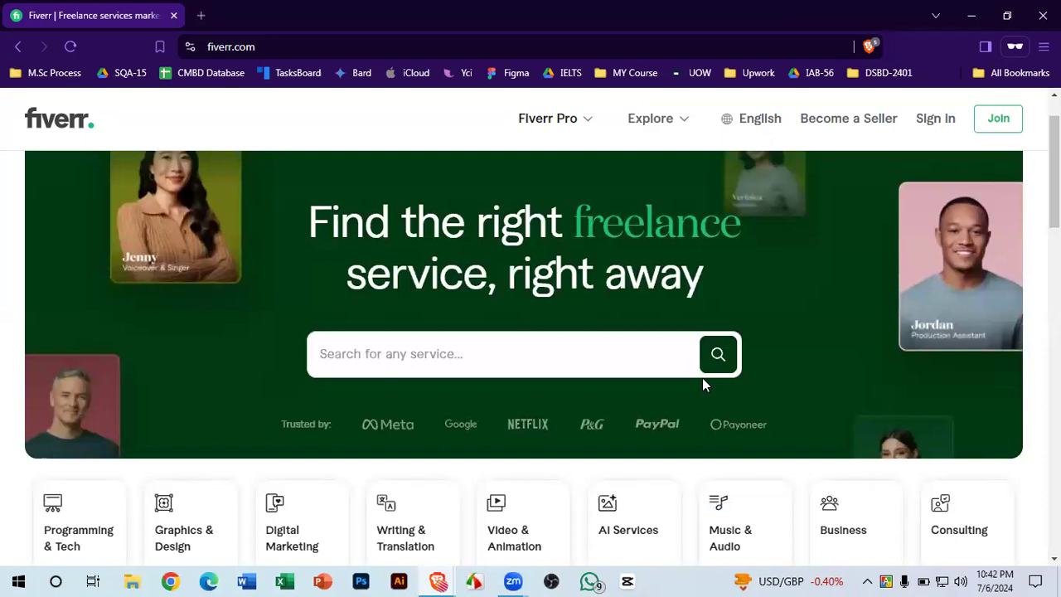
pyautogui.scroll(-2, 702, 378)
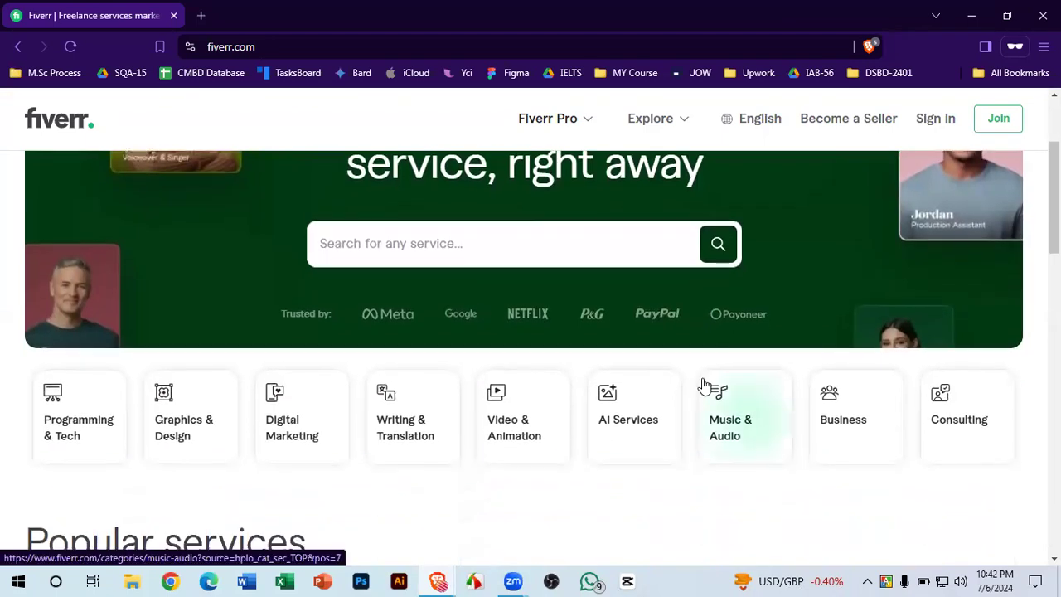
pyautogui.scroll(2, 702, 383)
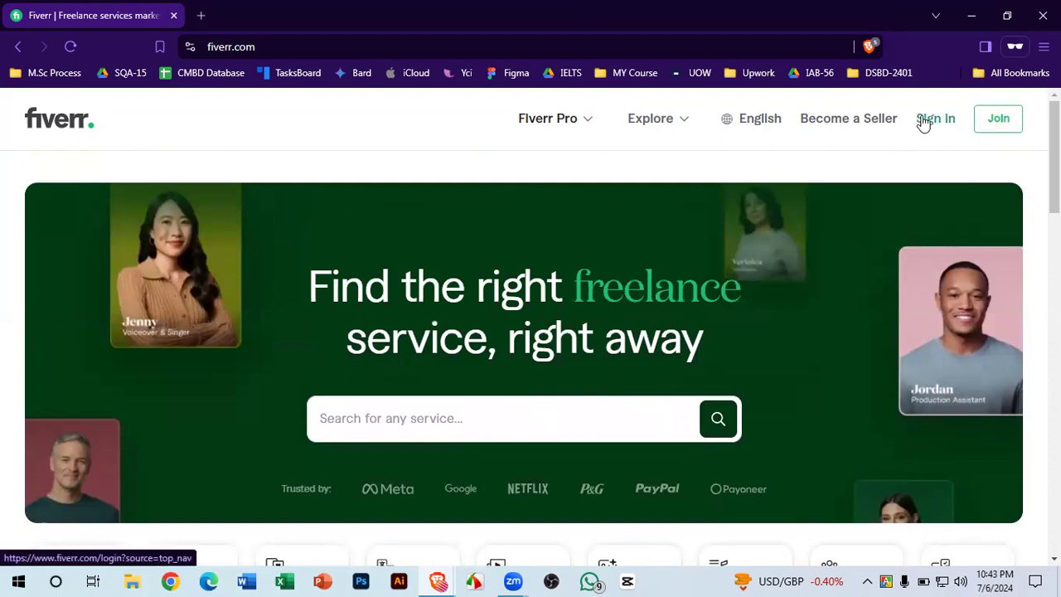
# - Open the Graphics & Design category page and dismiss the account creation pop-up
pyautogui.scroll(-3, 864, 191)
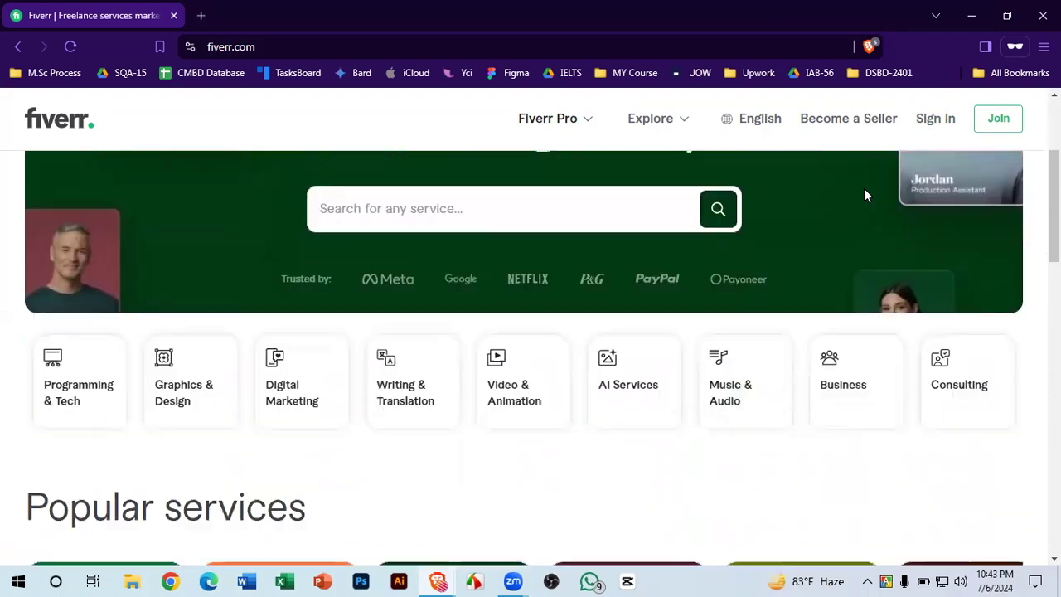
pyautogui.scroll(2, 864, 190)
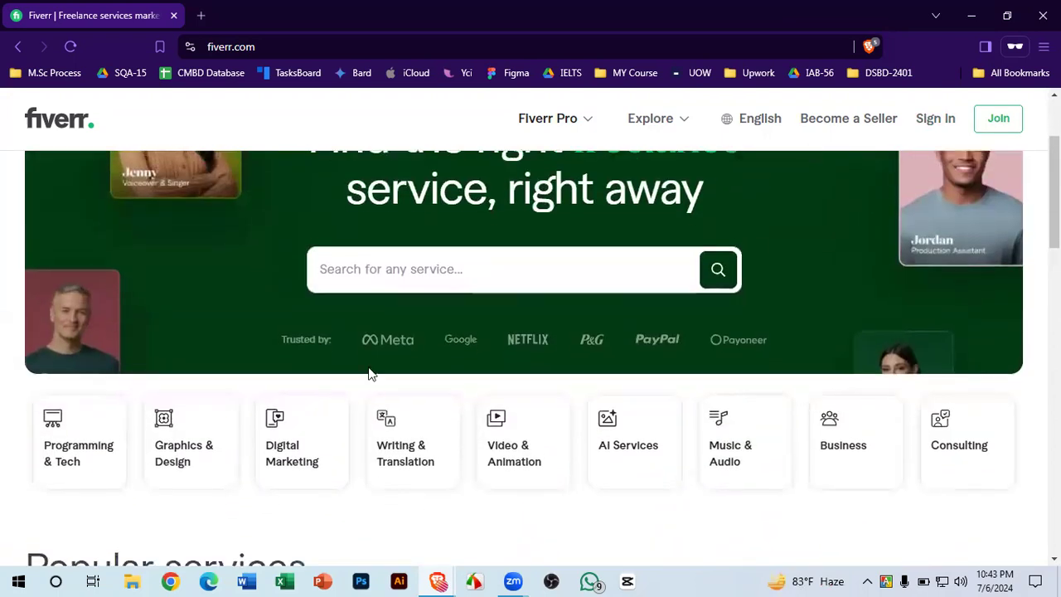
pyautogui.scroll(-3, 667, 445)
pyautogui.scroll(3, 668, 445)
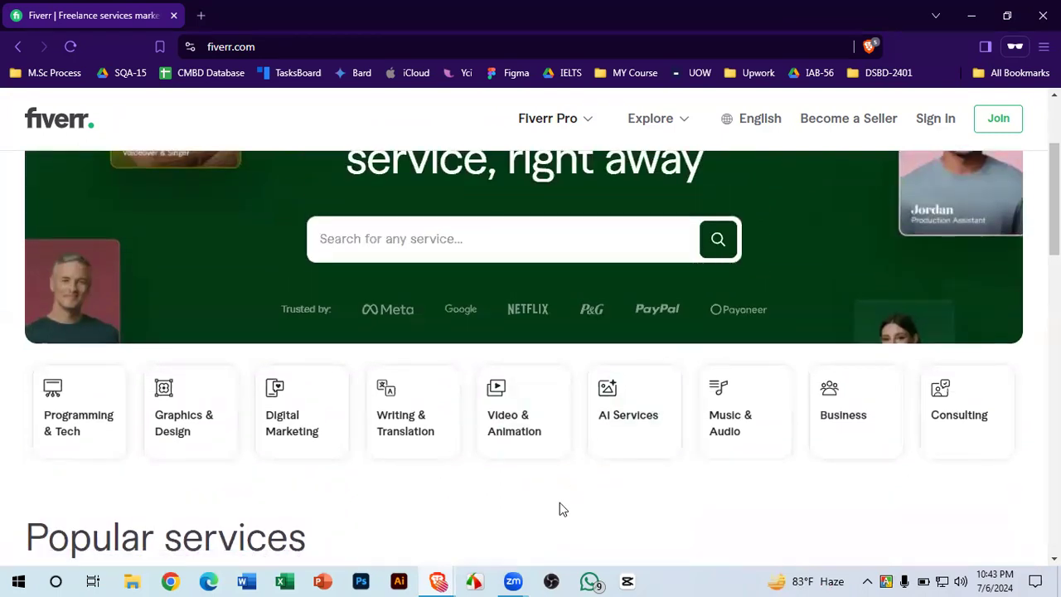
pyautogui.click(174, 406)
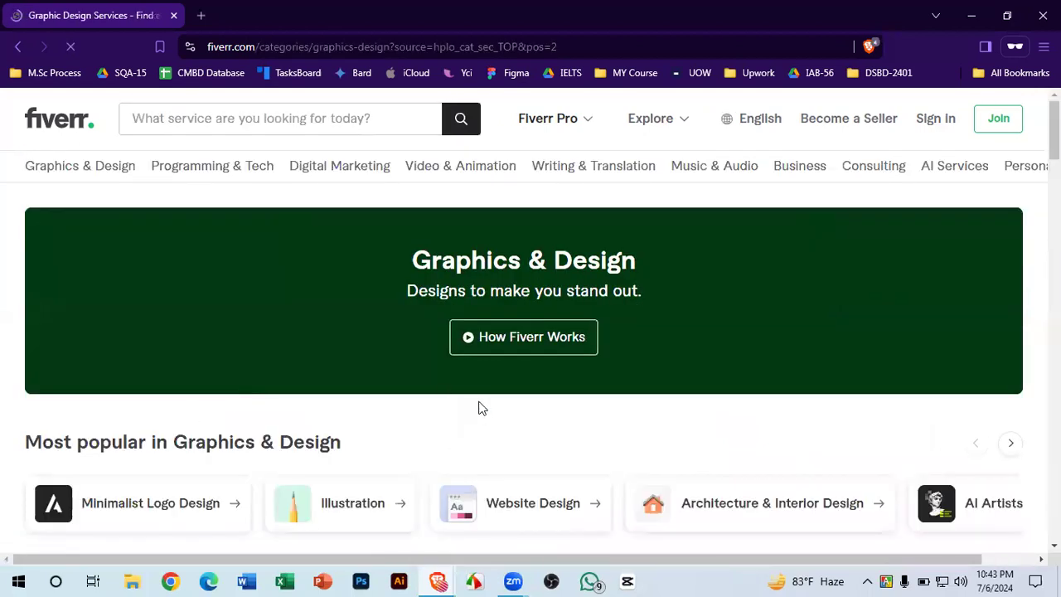
pyautogui.scroll(-1, 478, 407)
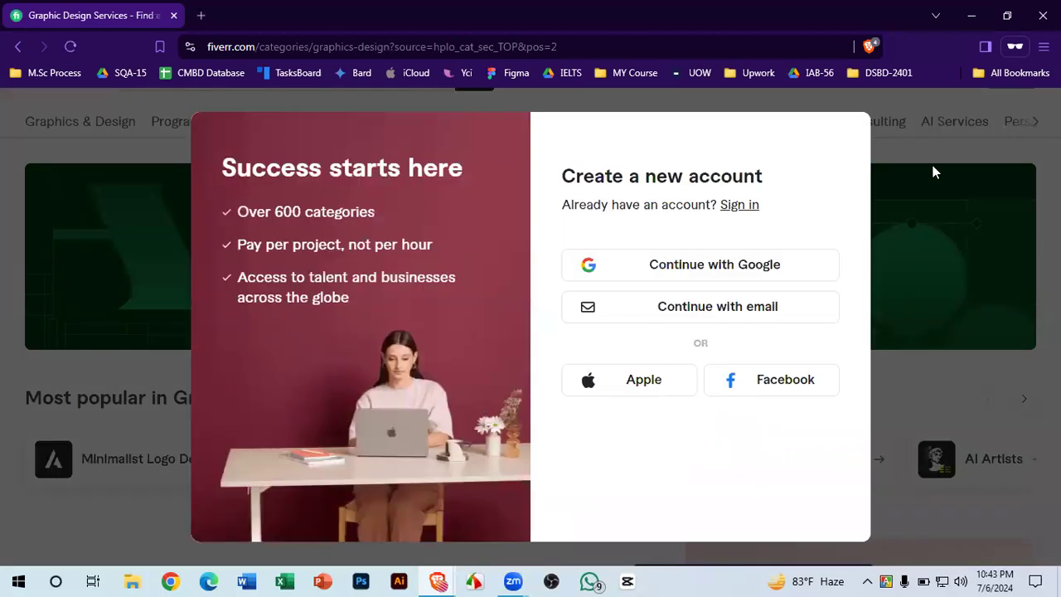
pyautogui.click(932, 171)
# - Examine the Explore Graphics & Design section, covering the Logo & Brand Identity, Web & App Design, Art & Illustration and Architecture & Building Design services
pyautogui.scroll(-3, 617, 474)
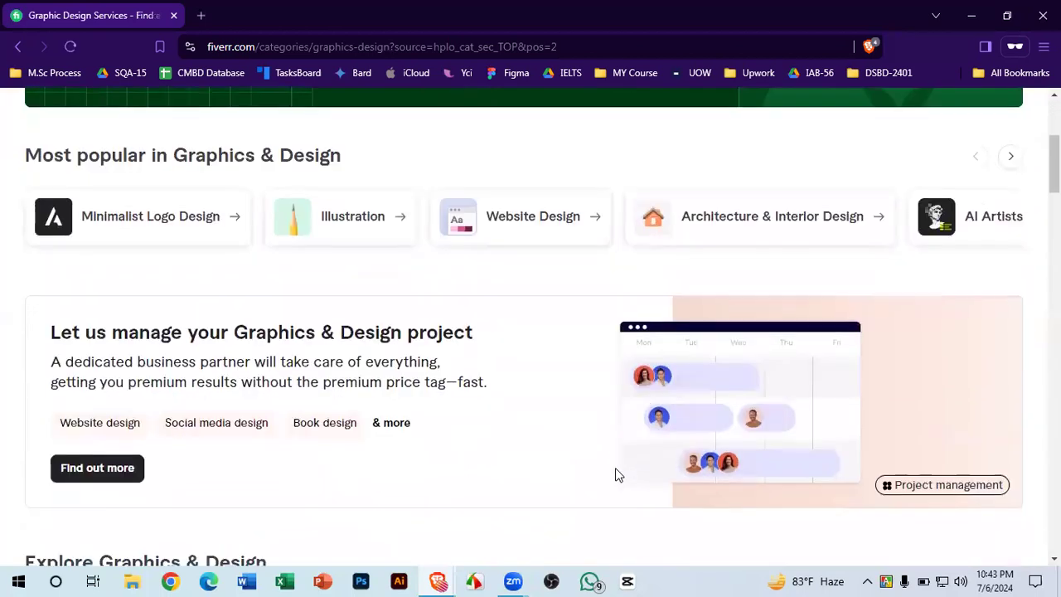
pyautogui.scroll(-5, 617, 474)
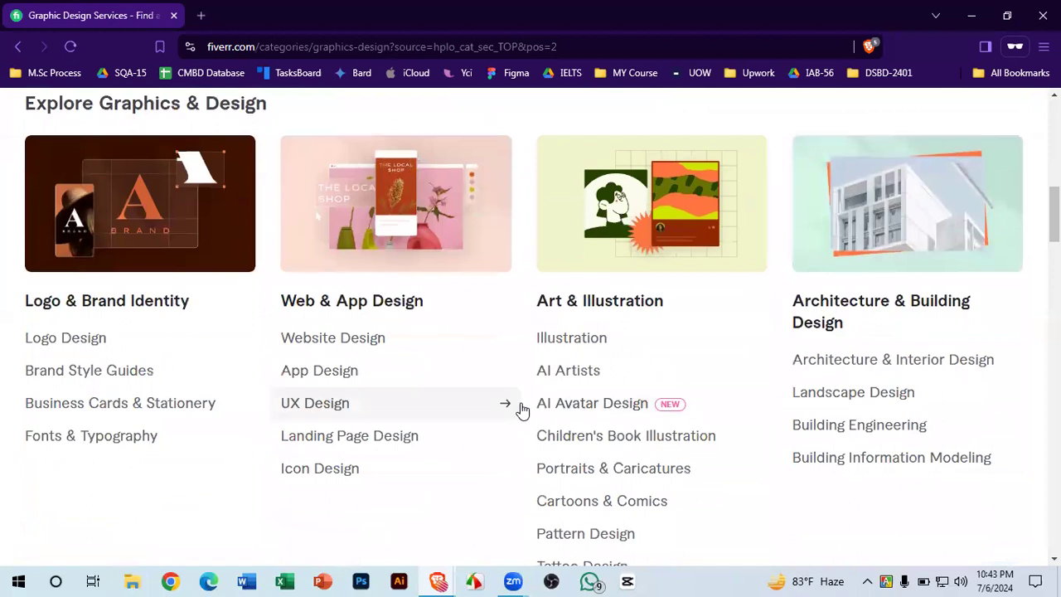
pyautogui.tripleClick(201, 107)
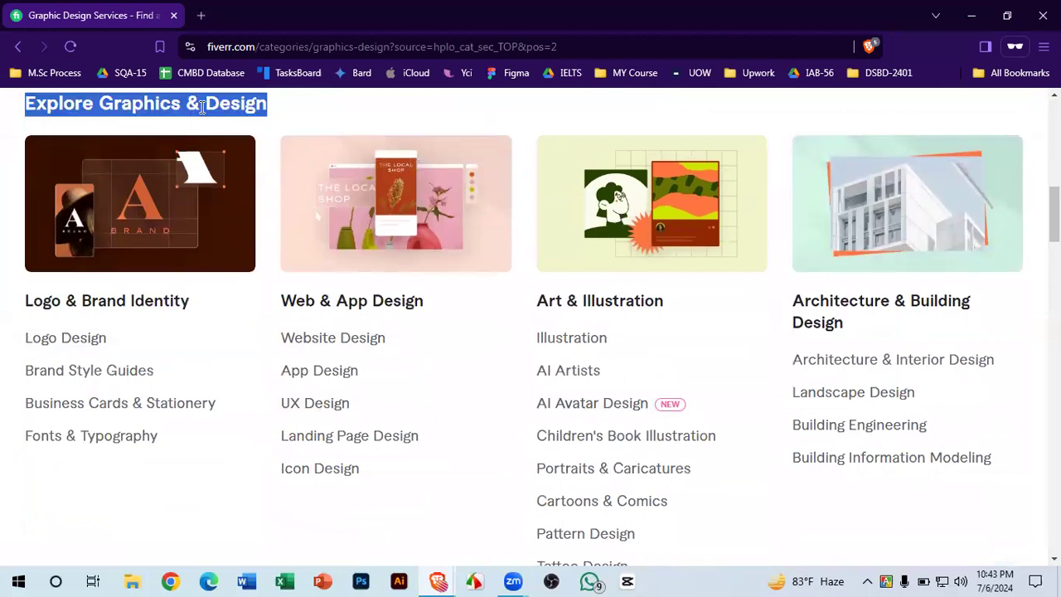
pyautogui.click(202, 107)
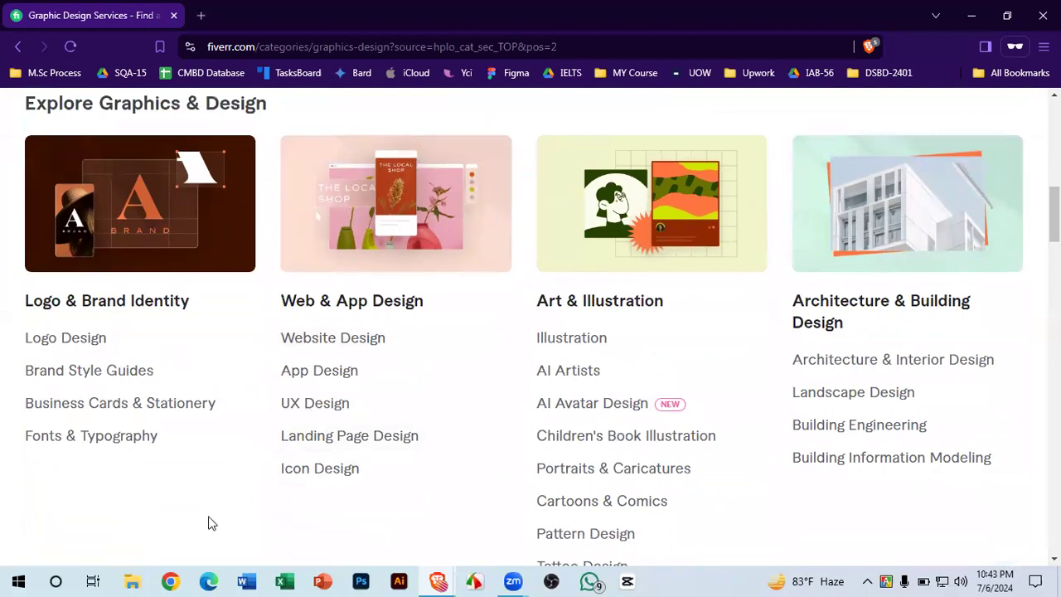
pyautogui.scroll(2, 119, 305)
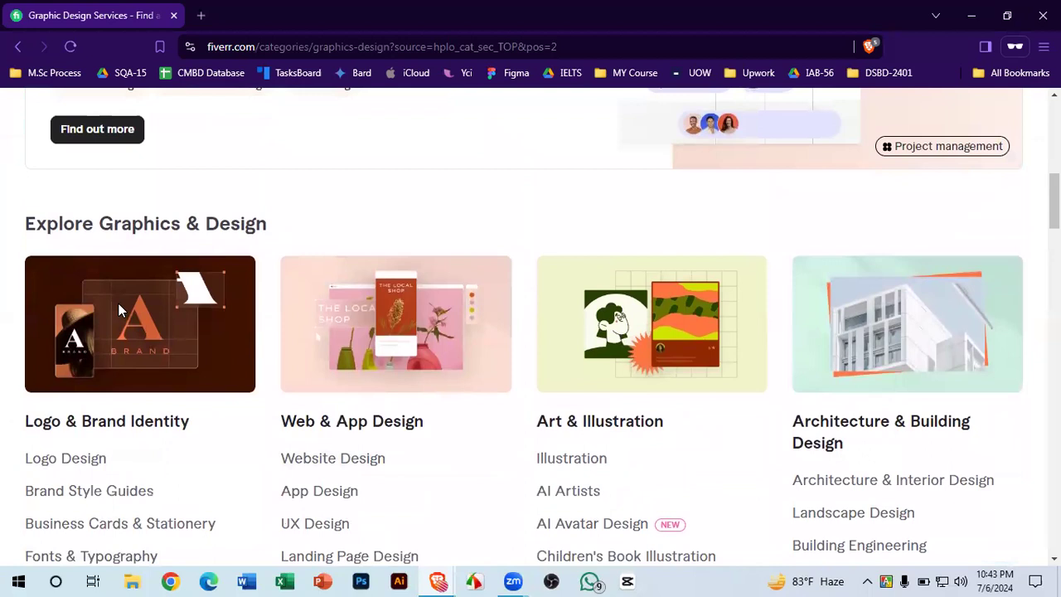
pyautogui.scroll(-1, 400, 387)
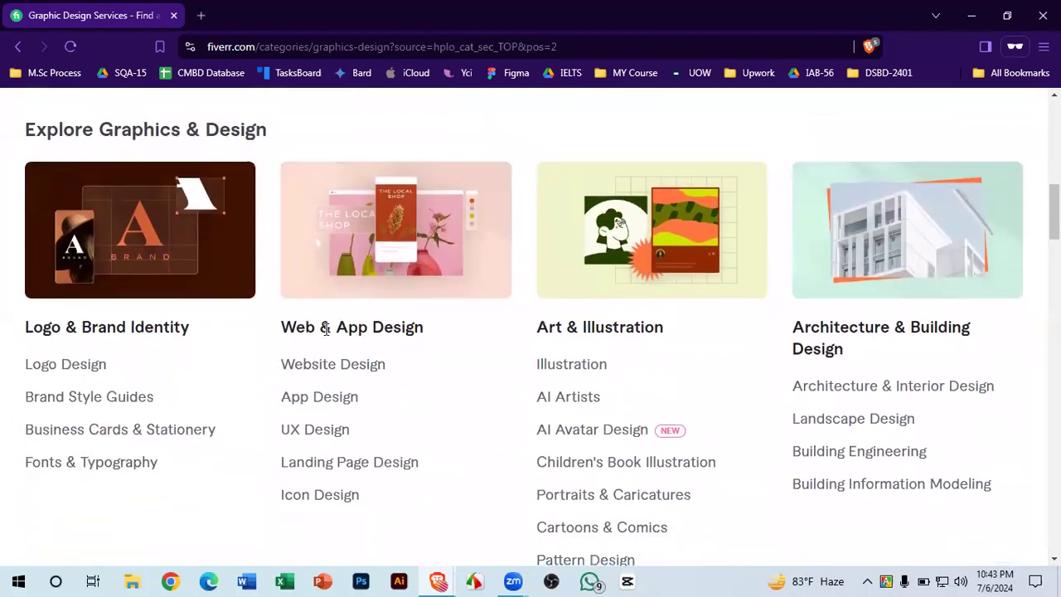
pyautogui.scroll(-1, 526, 346)
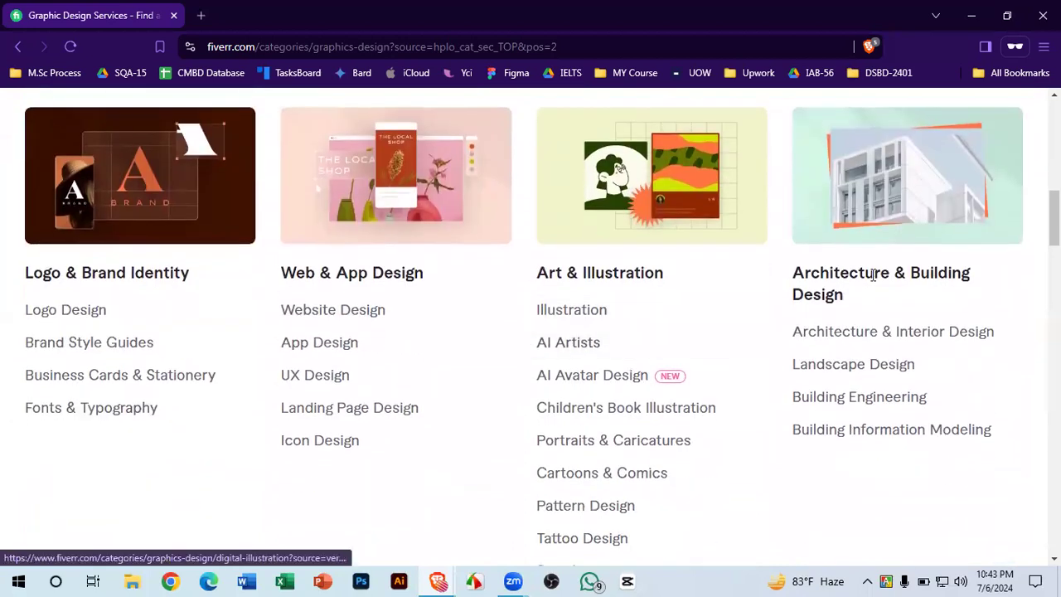
pyautogui.scroll(-1, 796, 323)
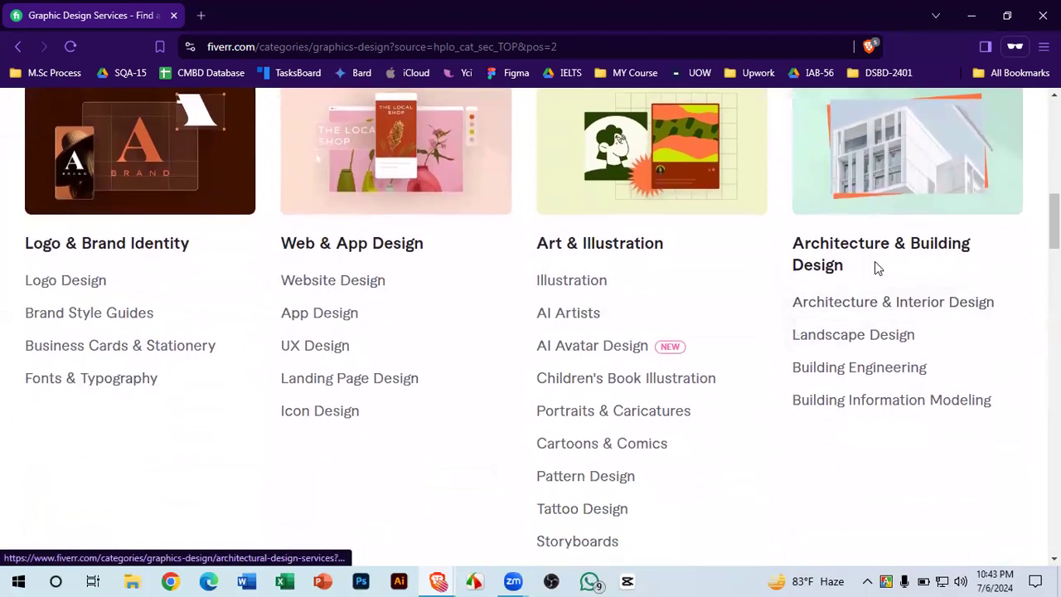
pyautogui.scroll(-1, 876, 286)
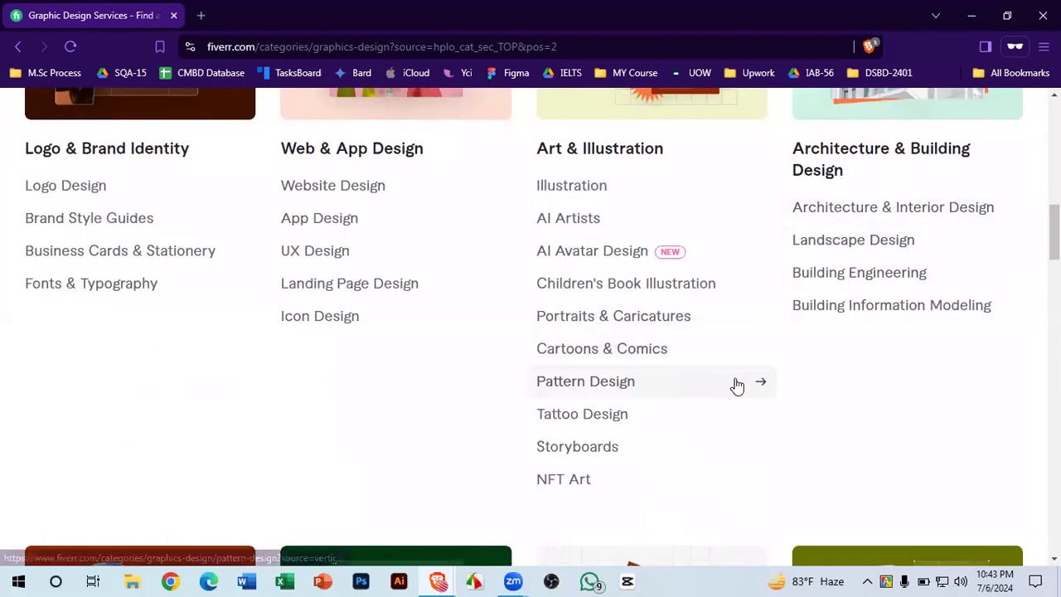
pyautogui.scroll(-1, 452, 401)
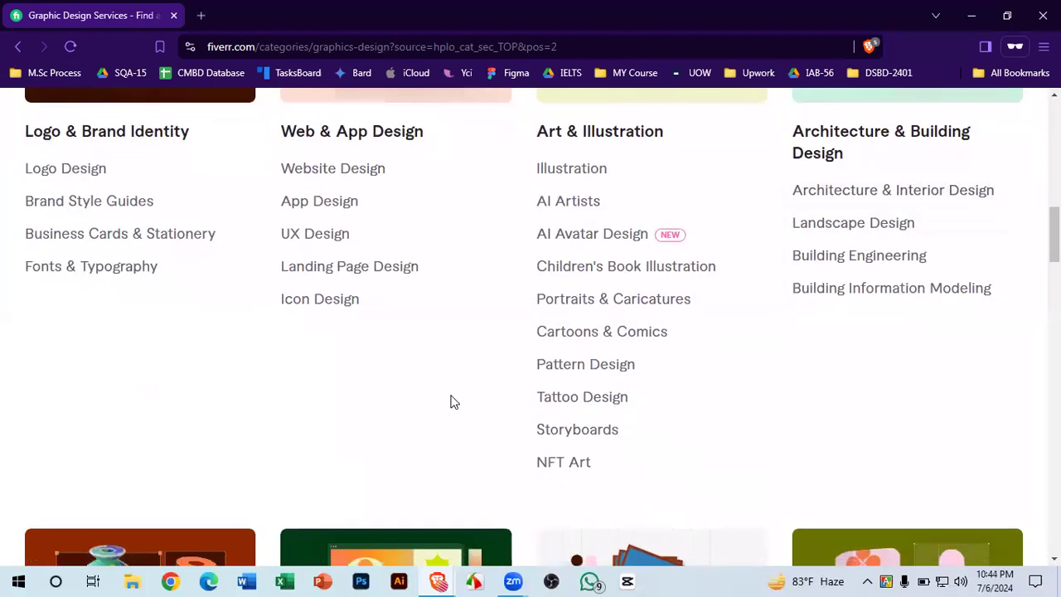
pyautogui.scroll(-4, 451, 401)
pyautogui.scroll(4, 452, 401)
pyautogui.scroll(1, 384, 280)
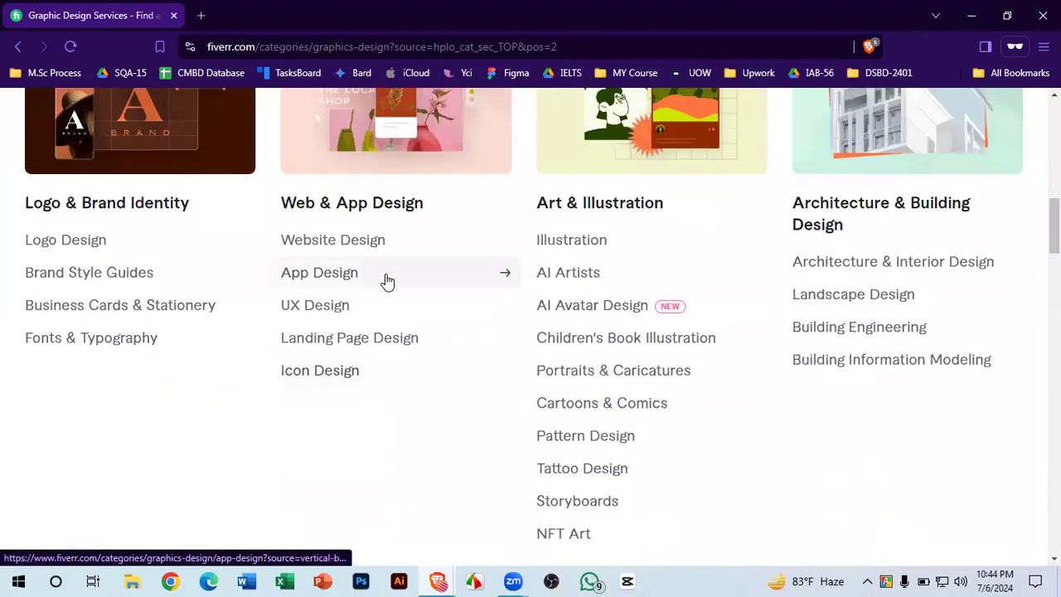
# - Examine the remaining Graphics & Design groups, from Product & Gaming, Visual and Print Design to 3D, Marketing Design and Fashion & Merchandise
pyautogui.scroll(-5, 605, 381)
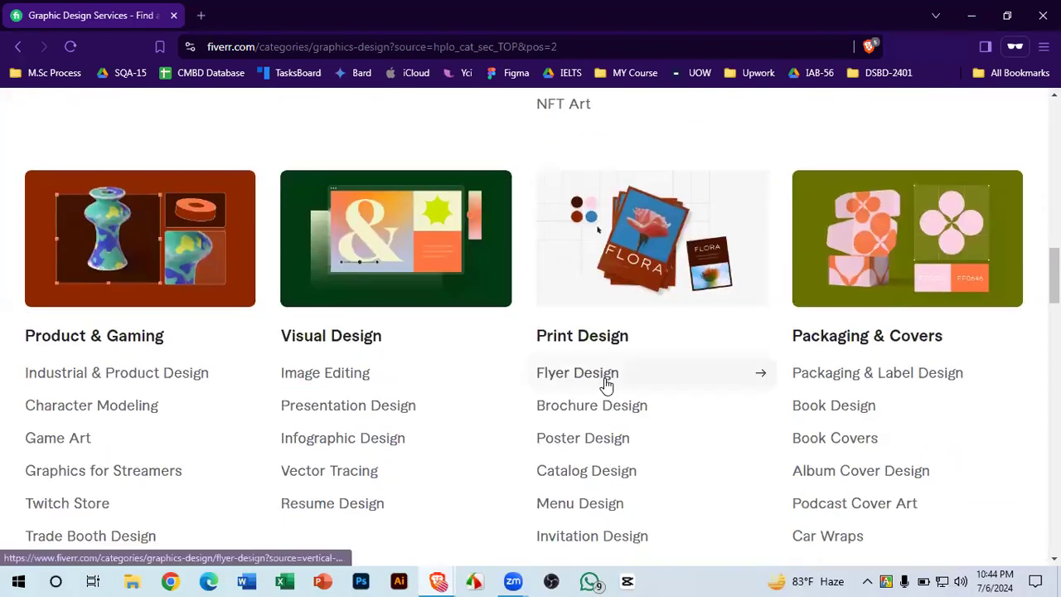
pyautogui.scroll(-2, 604, 381)
pyautogui.scroll(1, 604, 381)
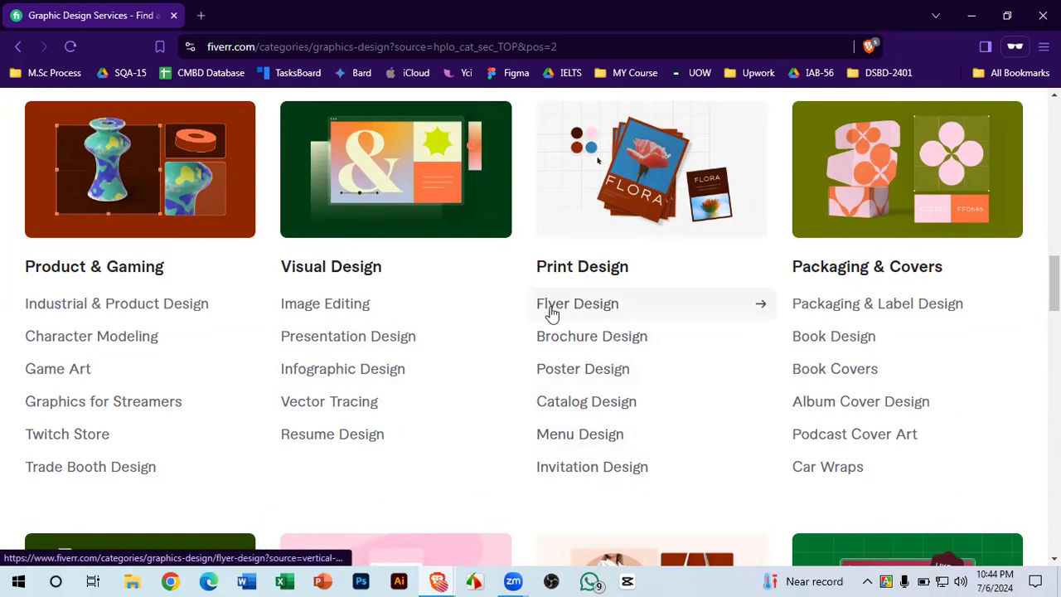
pyautogui.scroll(-1, 570, 408)
pyautogui.scroll(-3, 570, 408)
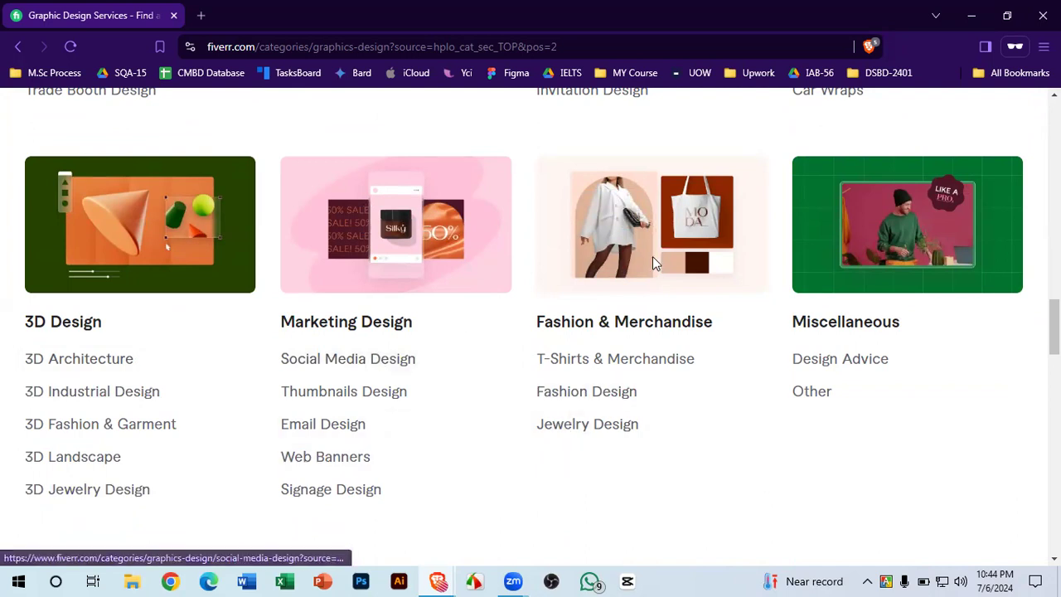
pyautogui.scroll(1, 652, 256)
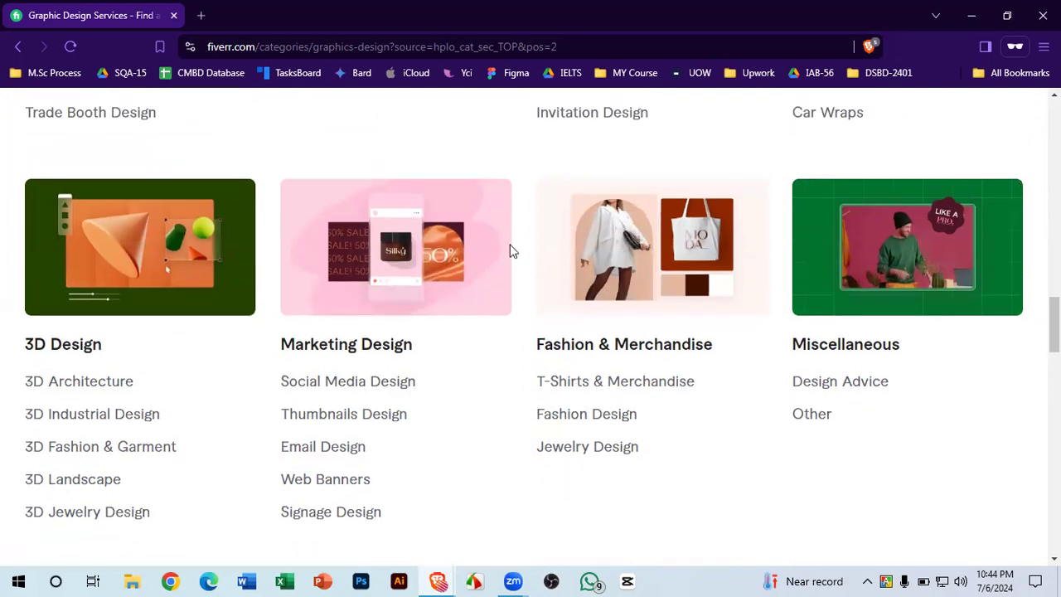
pyautogui.scroll(8, 512, 251)
pyautogui.scroll(-3, 754, 318)
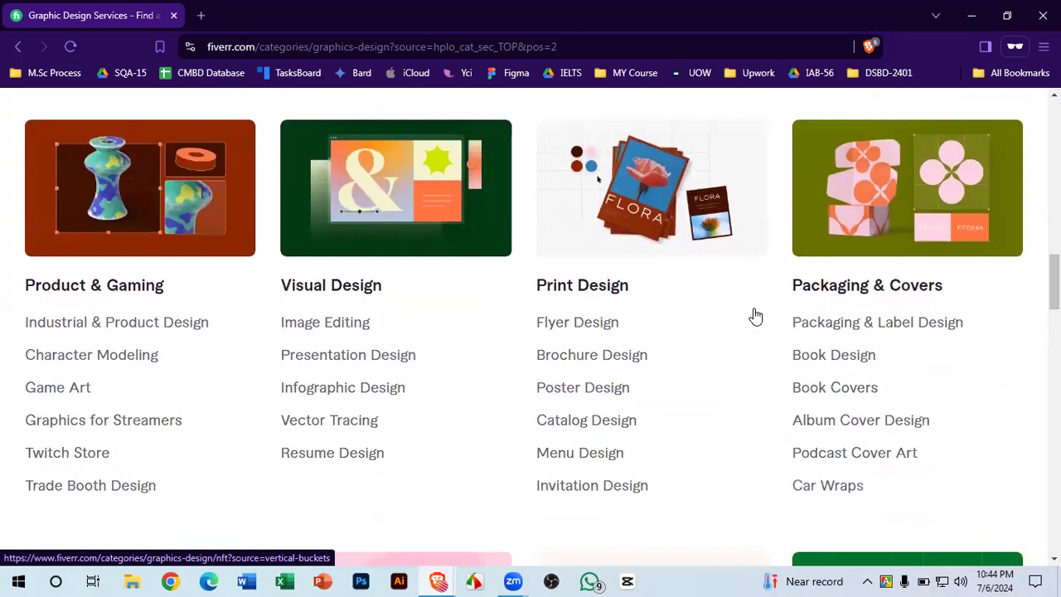
pyautogui.scroll(-1, 754, 317)
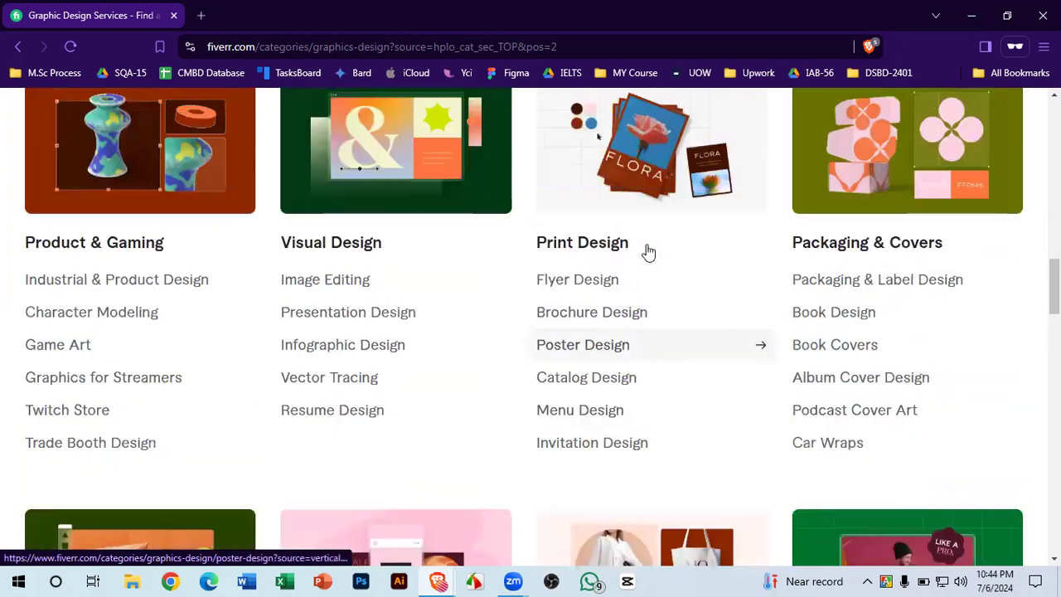
# - Review the Graphics & Design page again, from its most popular services down through the subcategory lists
pyautogui.scroll(8, 648, 251)
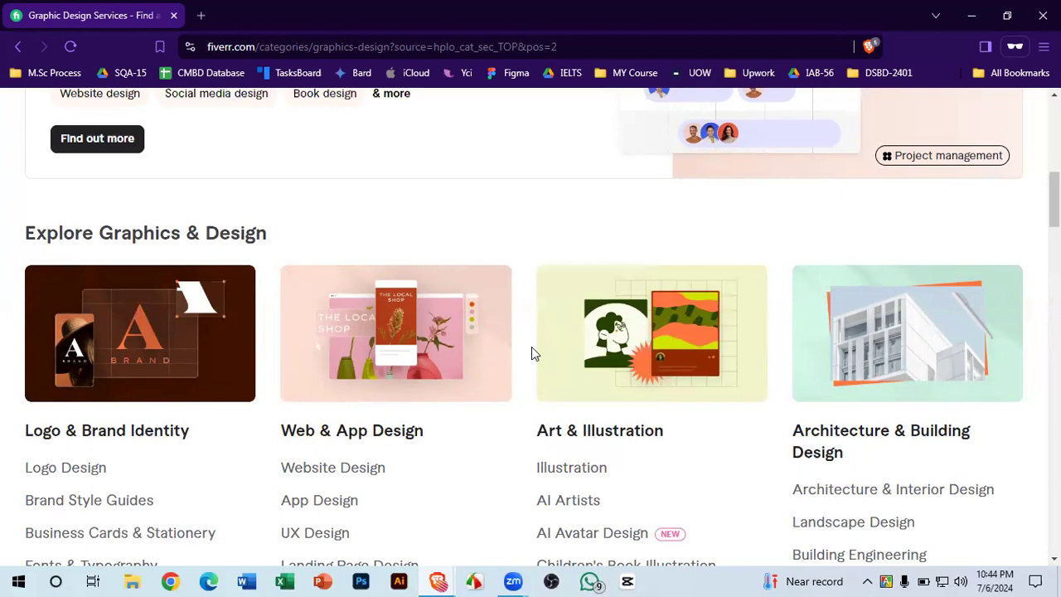
pyautogui.scroll(7, 531, 346)
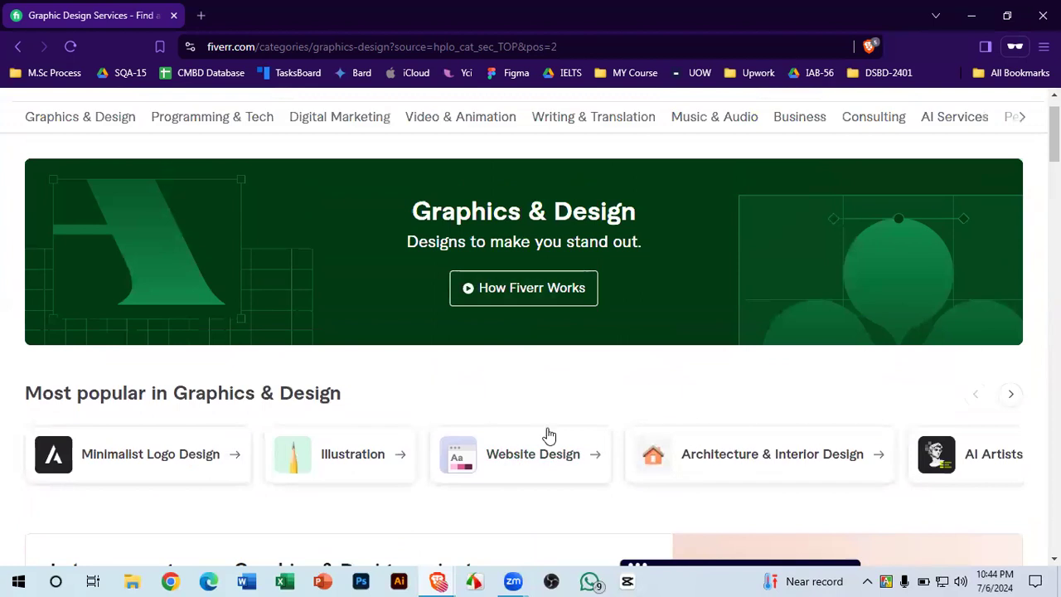
pyautogui.scroll(1, 541, 434)
pyautogui.scroll(-2, 540, 431)
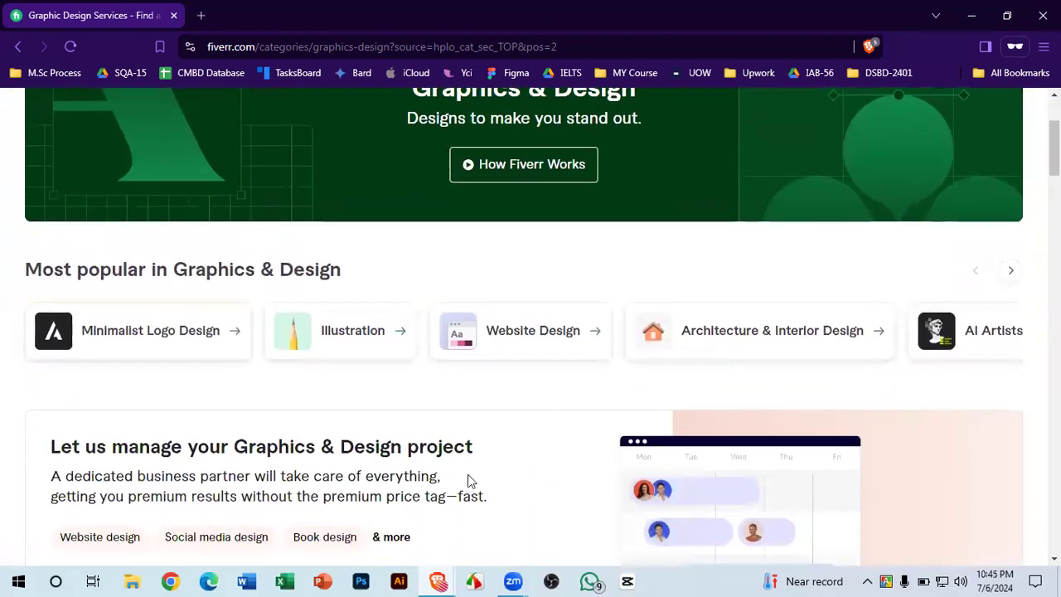
pyautogui.scroll(-4, 521, 423)
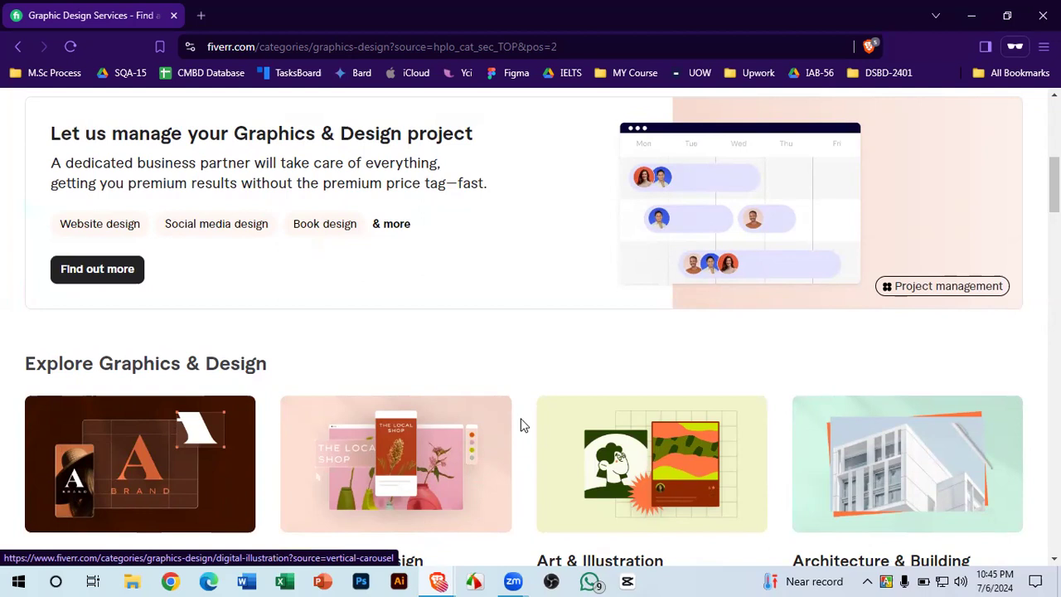
pyautogui.scroll(-3, 522, 425)
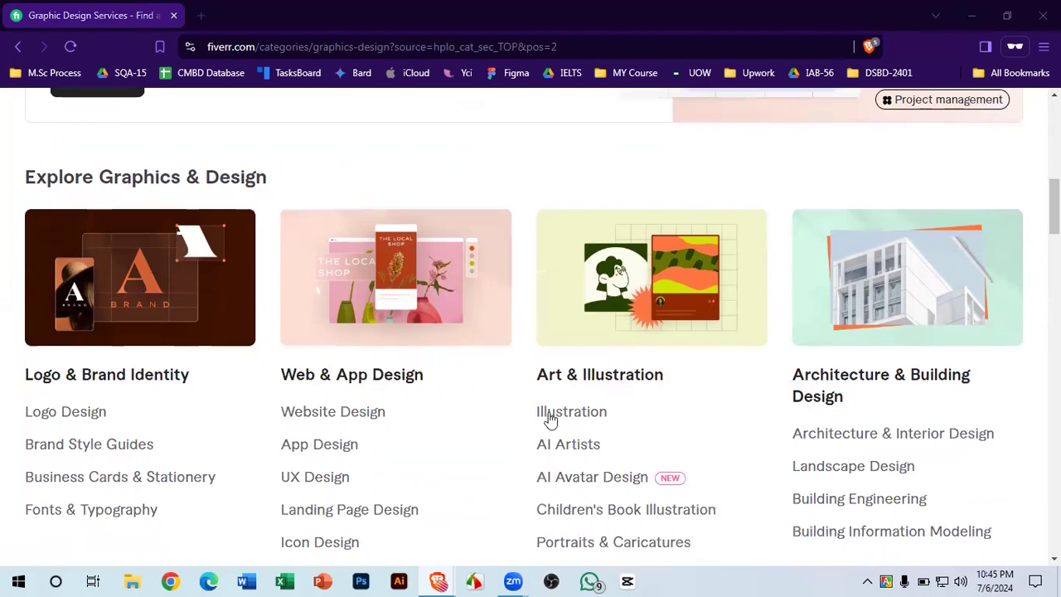
pyautogui.scroll(-3, 549, 420)
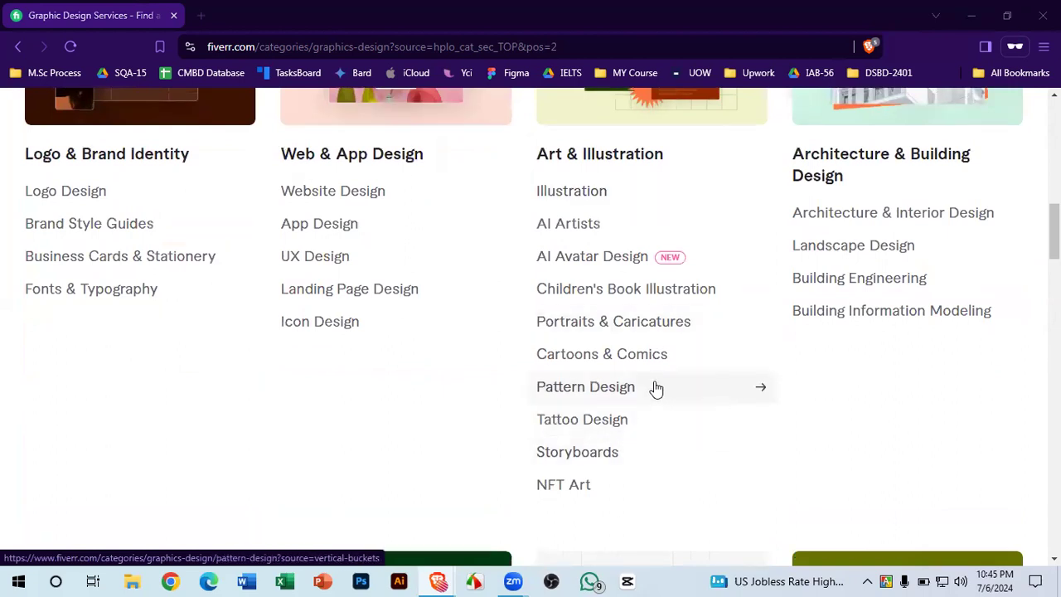
pyautogui.scroll(3, 675, 381)
pyautogui.scroll(5, 674, 388)
pyautogui.scroll(-15, 674, 388)
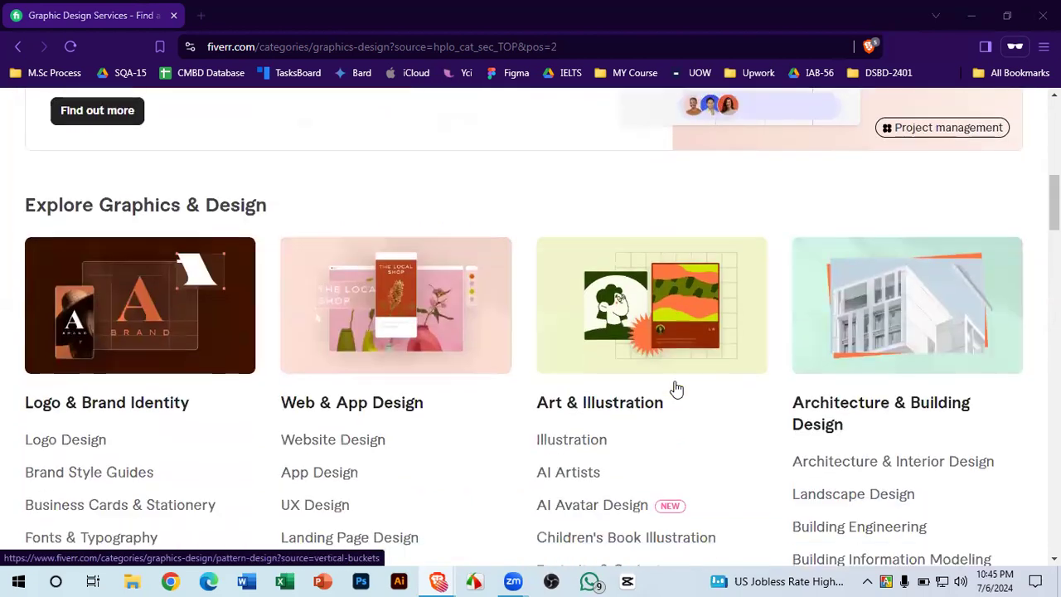
pyautogui.scroll(2, 675, 388)
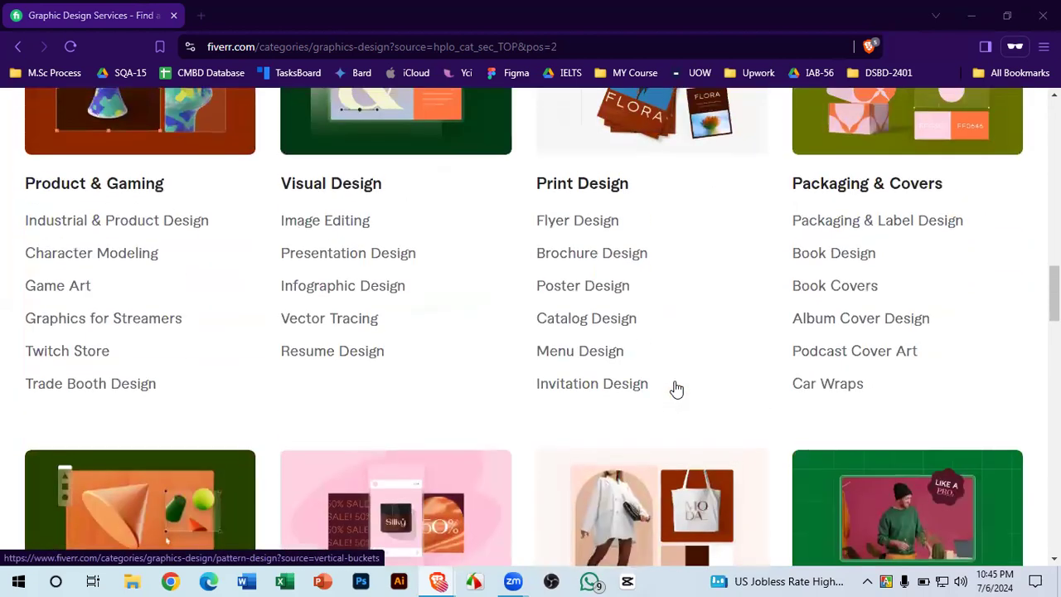
# - Open the Flyer Design subcategory of Print Design in a new browser tab and switch to it
pyautogui.rightClick(572, 227)
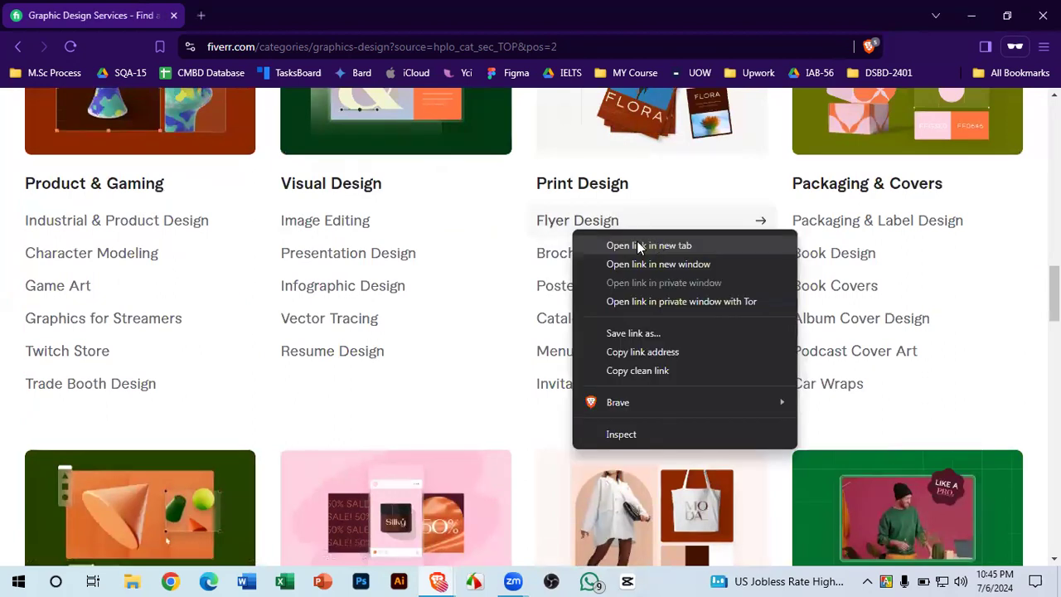
pyautogui.click(639, 247)
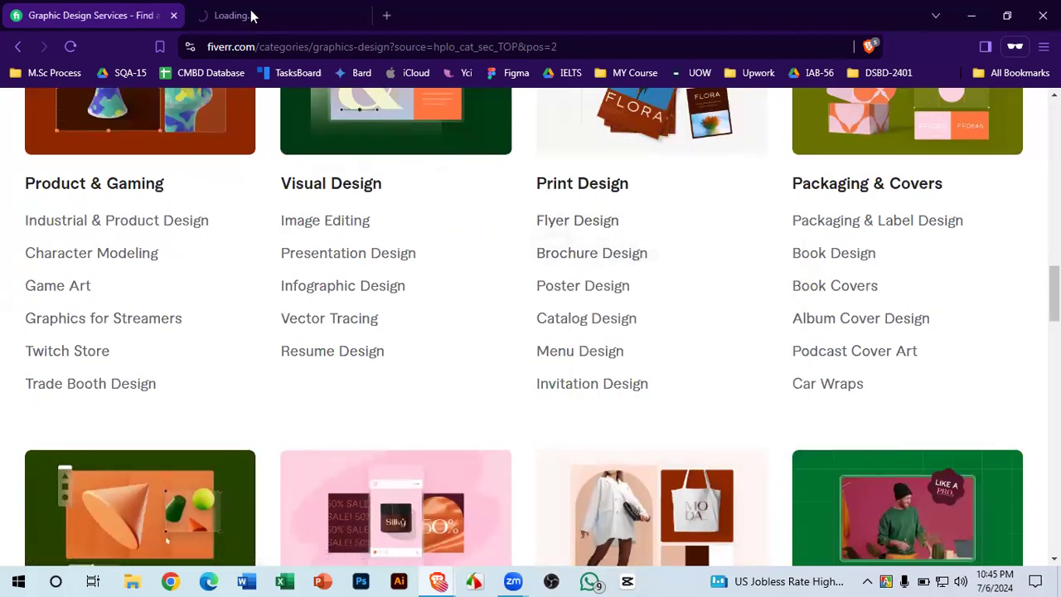
pyautogui.click(284, 17)
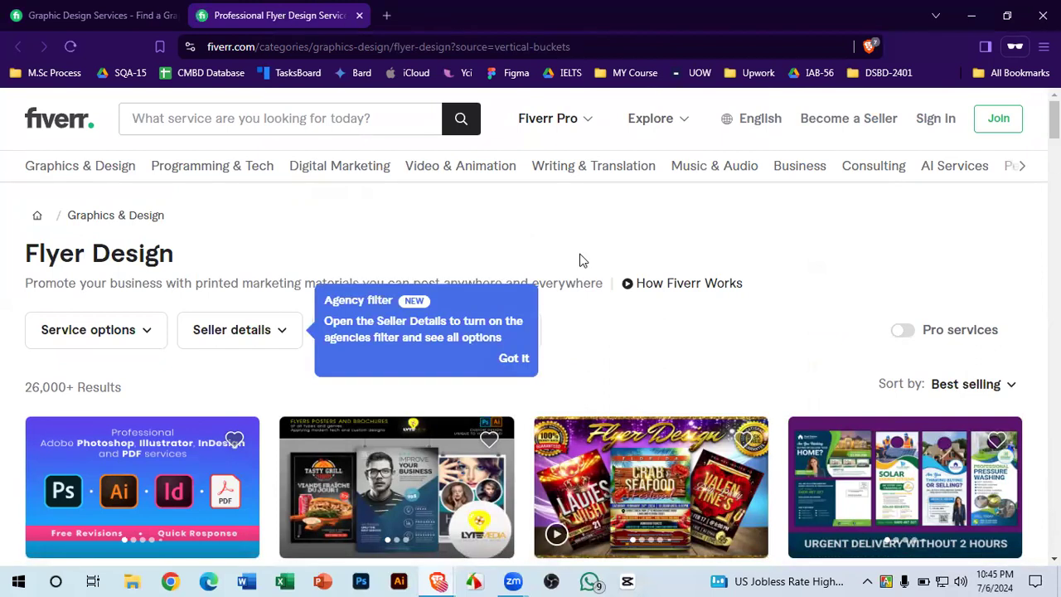
pyautogui.scroll(-1, 710, 315)
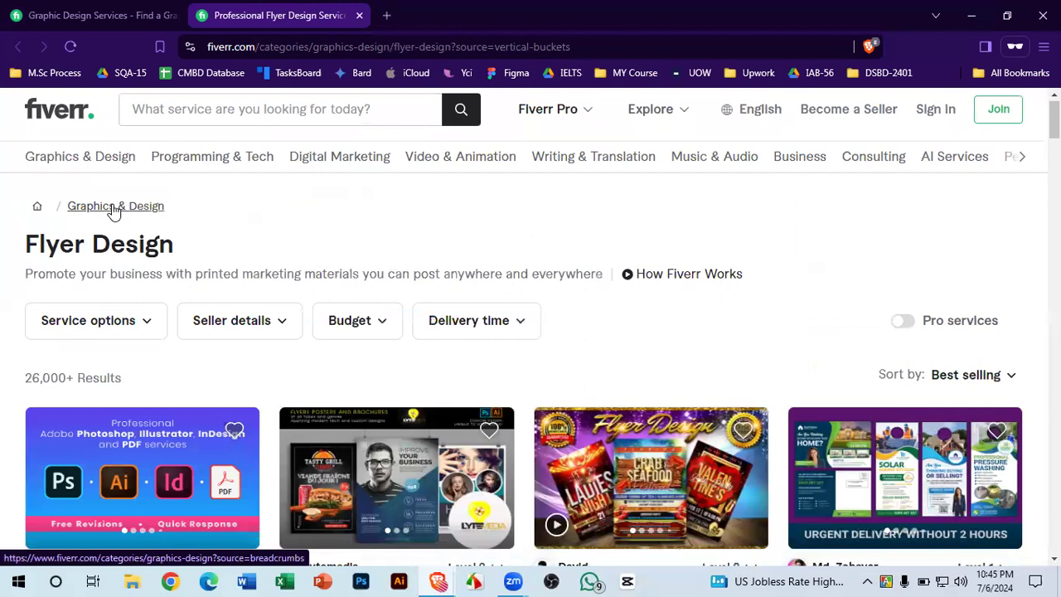
pyautogui.scroll(-1, 384, 222)
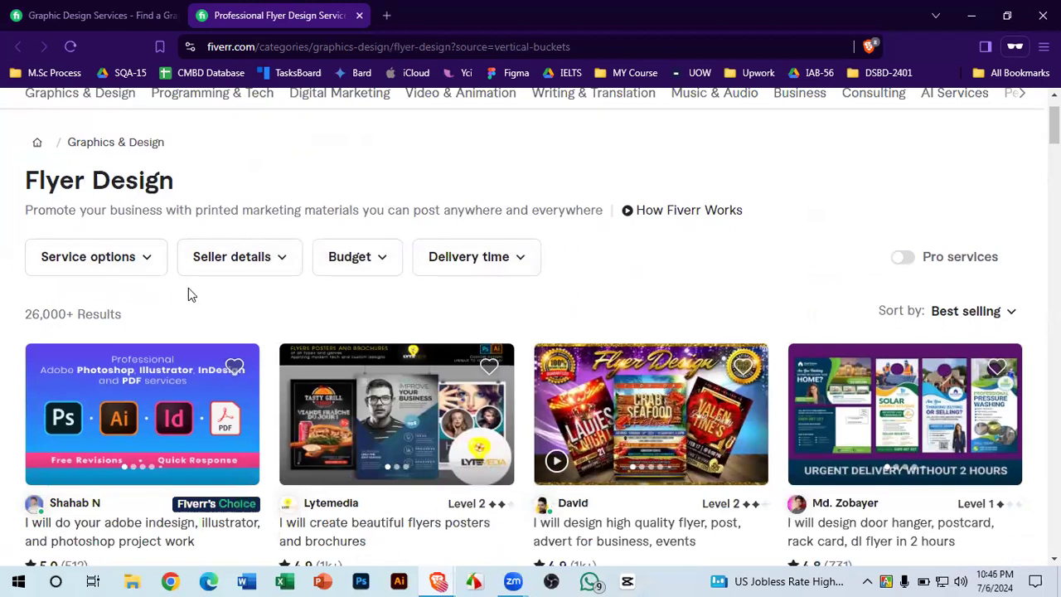
# - Filter the Flyer Design services to the Flyers format type in the service options
pyautogui.click(128, 257)
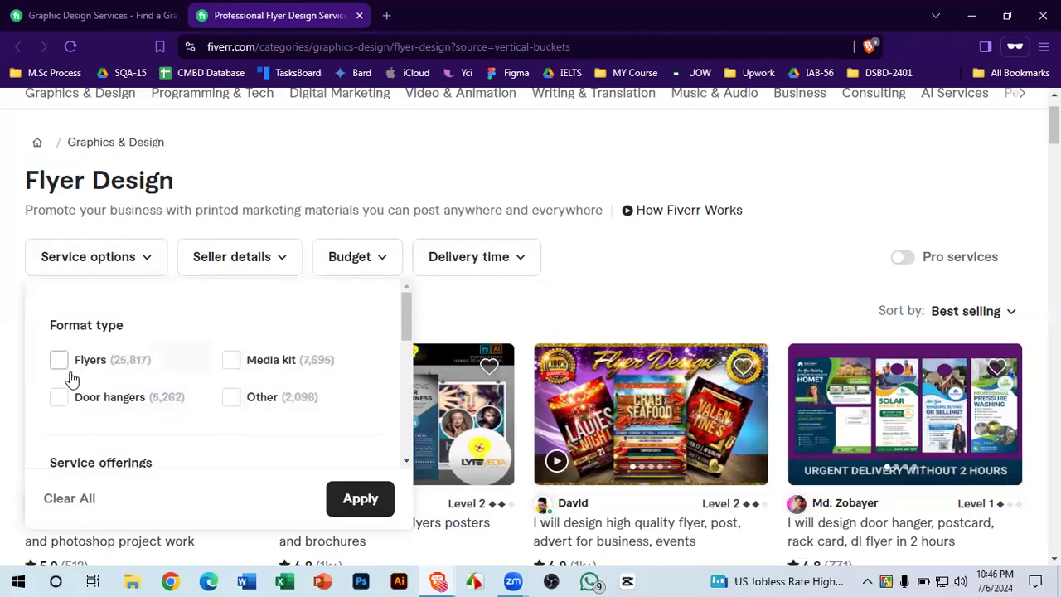
pyautogui.scroll(-2, 126, 378)
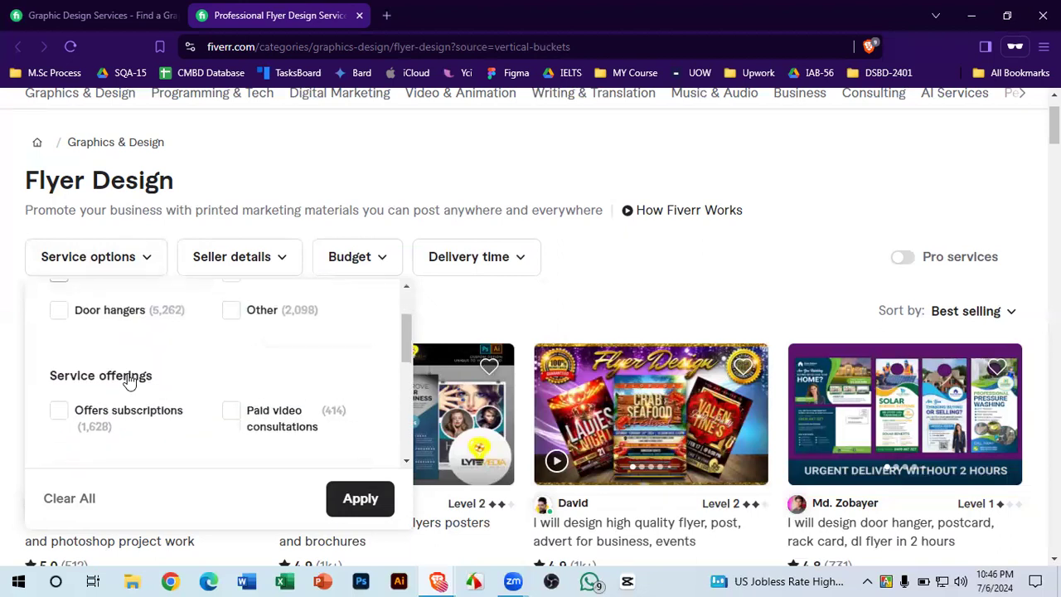
pyautogui.scroll(2, 128, 380)
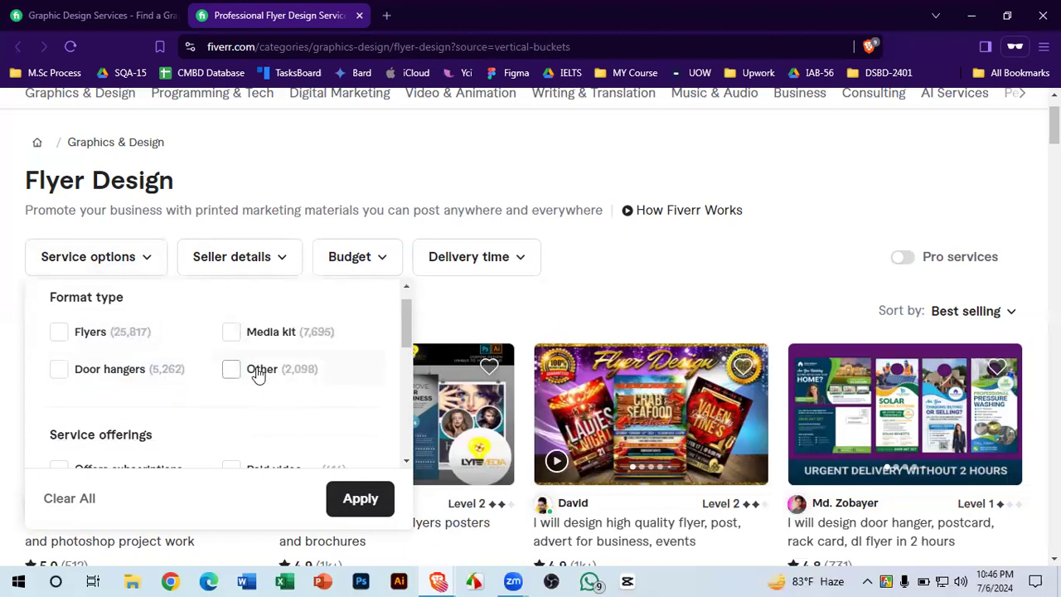
pyautogui.click(58, 334)
pyautogui.scroll(-2, 341, 419)
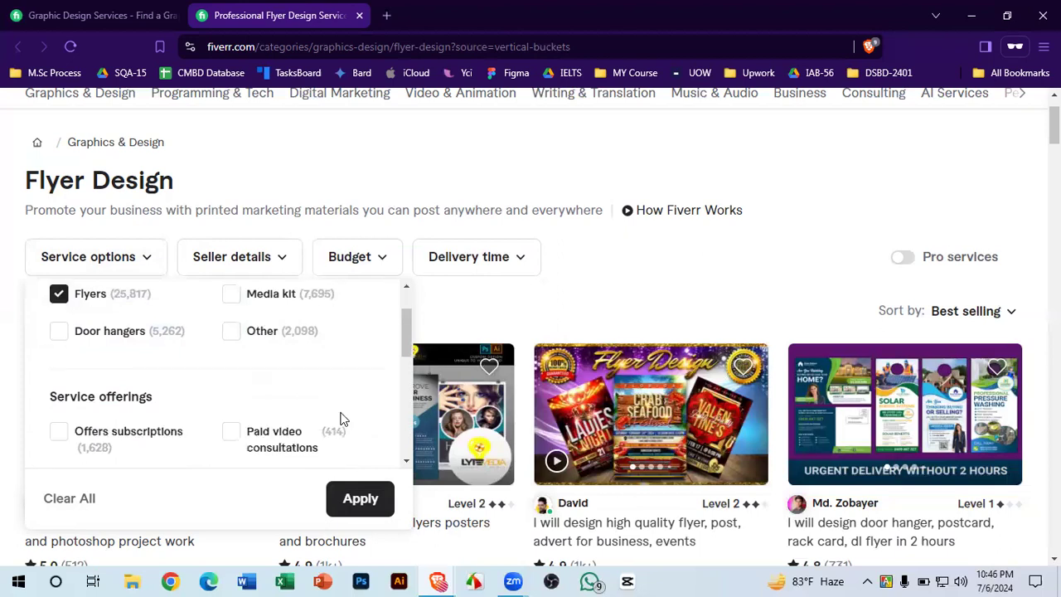
pyautogui.scroll(-4, 301, 438)
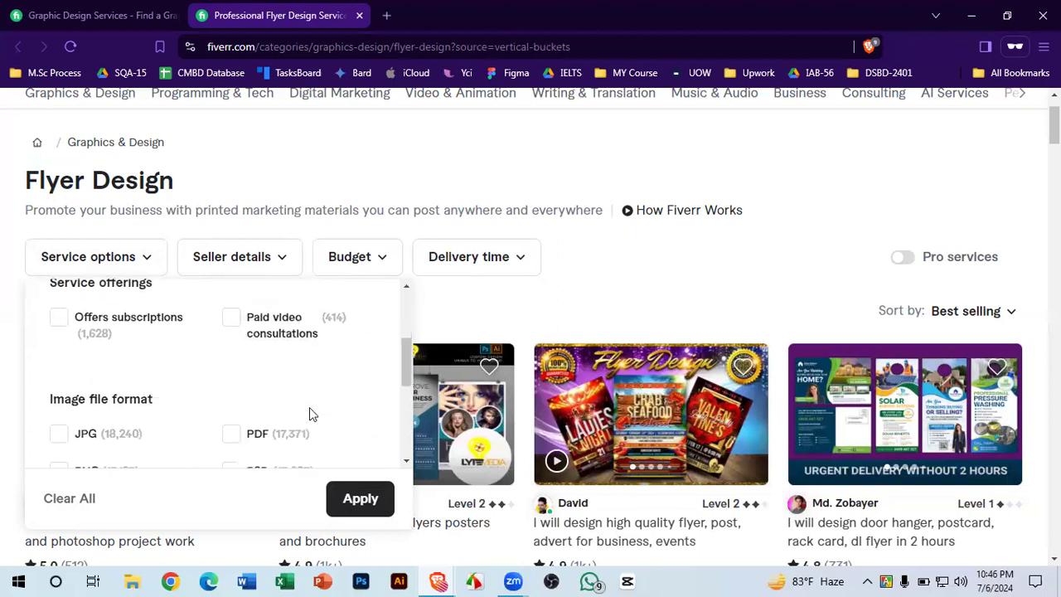
pyautogui.scroll(-3, 309, 413)
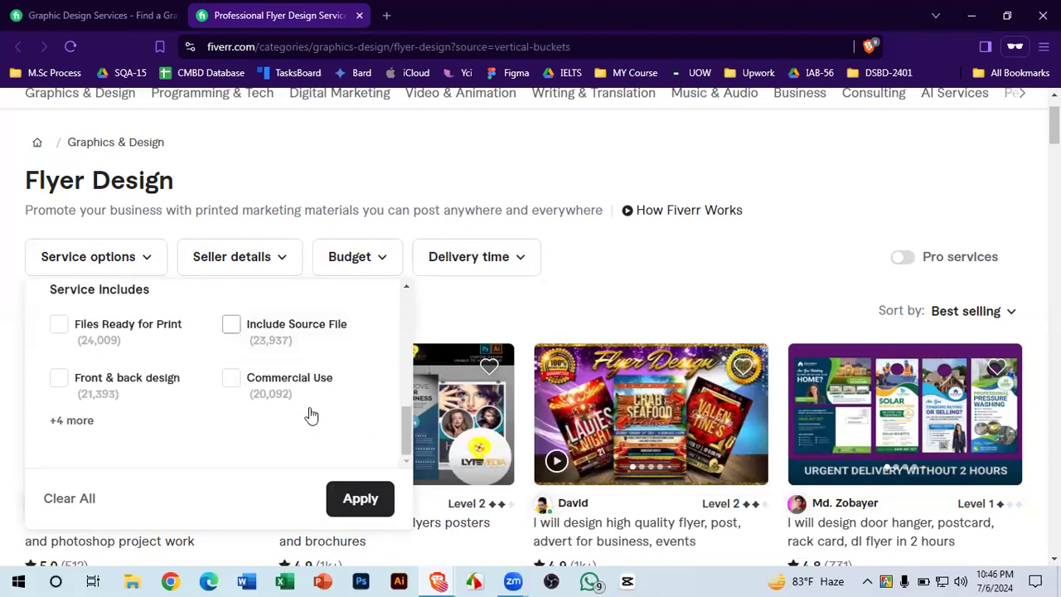
pyautogui.click(367, 502)
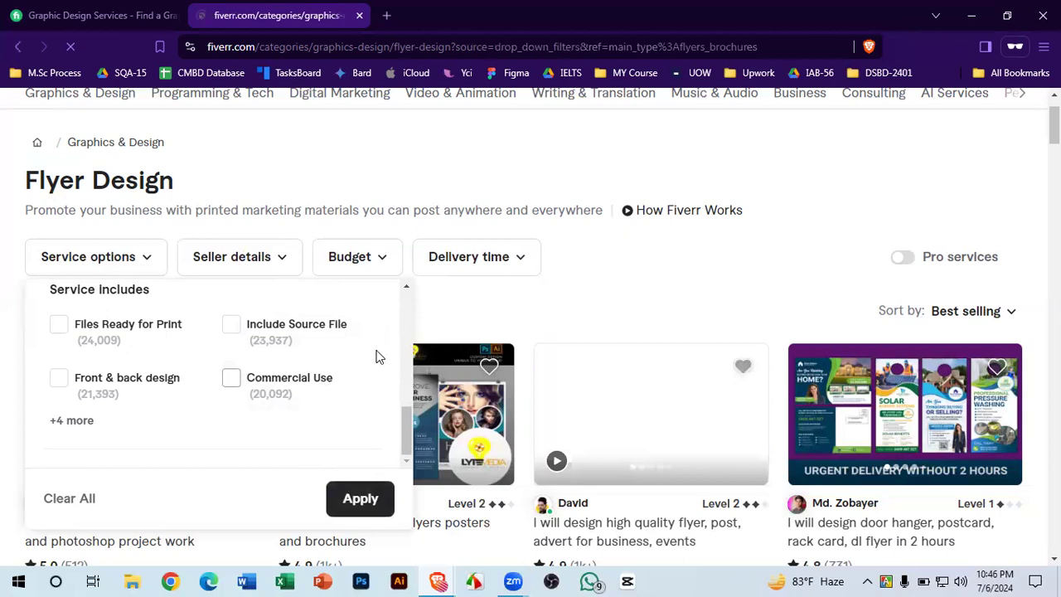
# - Dismiss the Agency filter tip and choose Level 1 and Level 2 as seller levels in the seller details
pyautogui.scroll(-1, 366, 376)
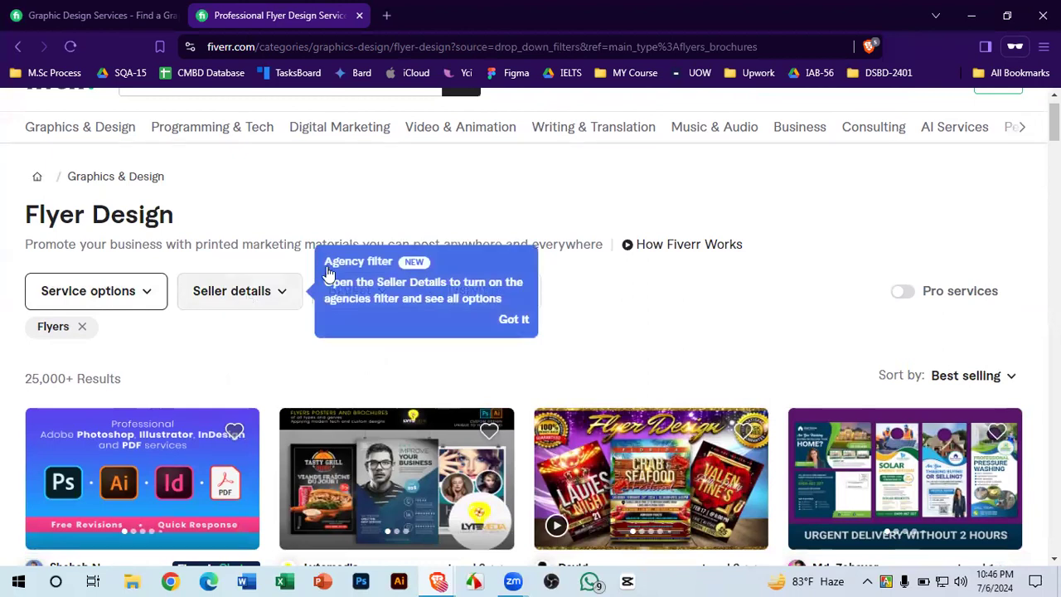
pyautogui.click(521, 324)
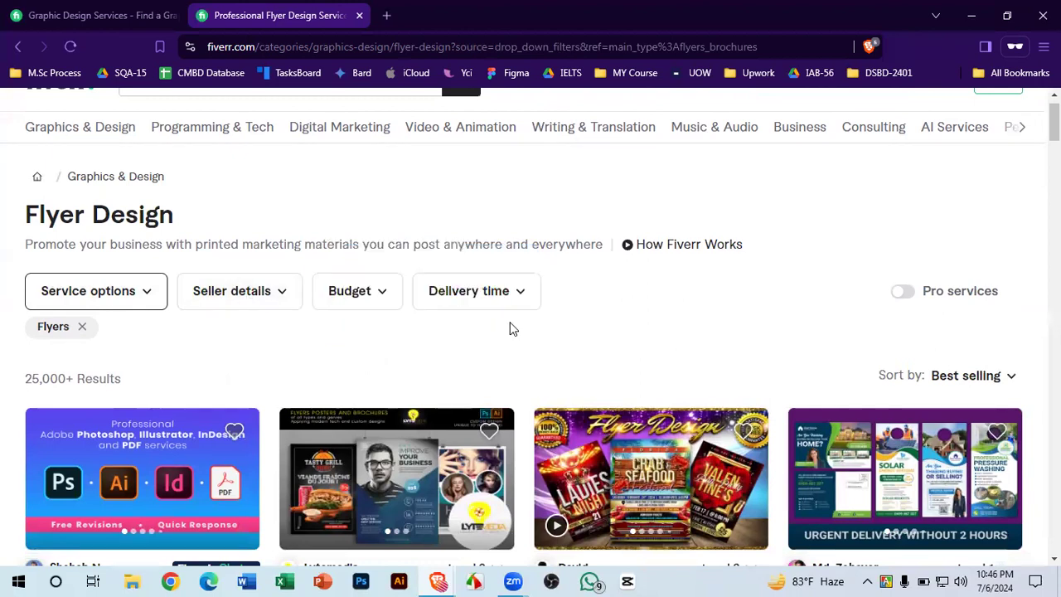
pyautogui.click(275, 291)
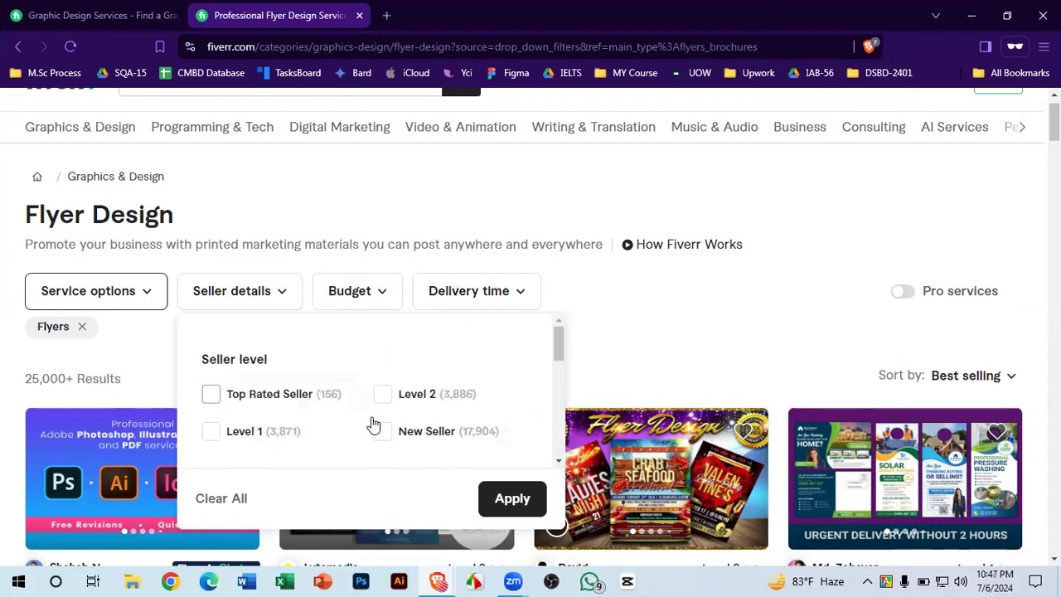
pyautogui.scroll(-1, 369, 416)
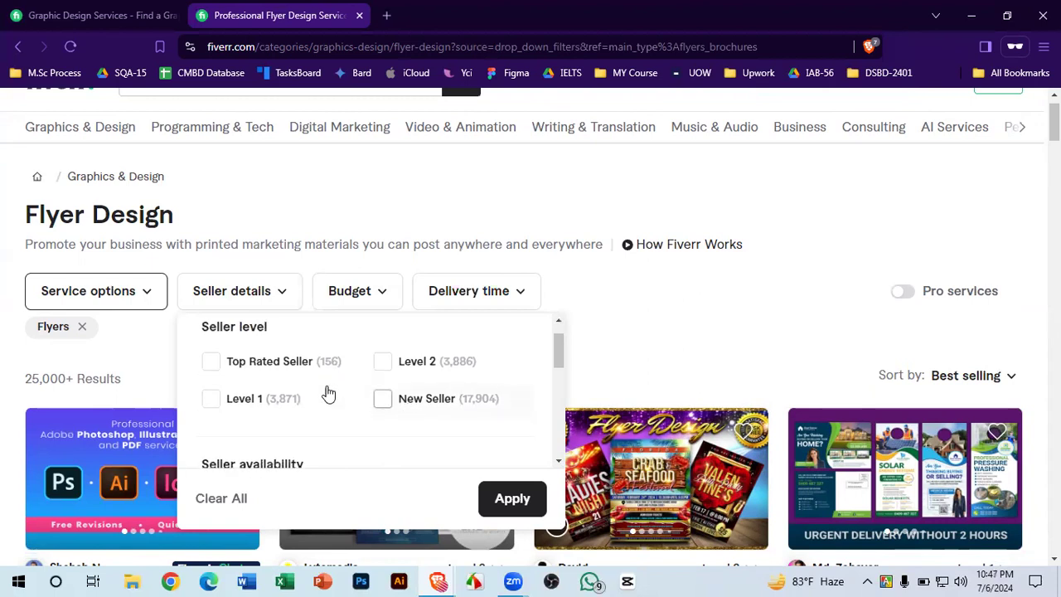
pyautogui.click(212, 400)
pyautogui.click(382, 362)
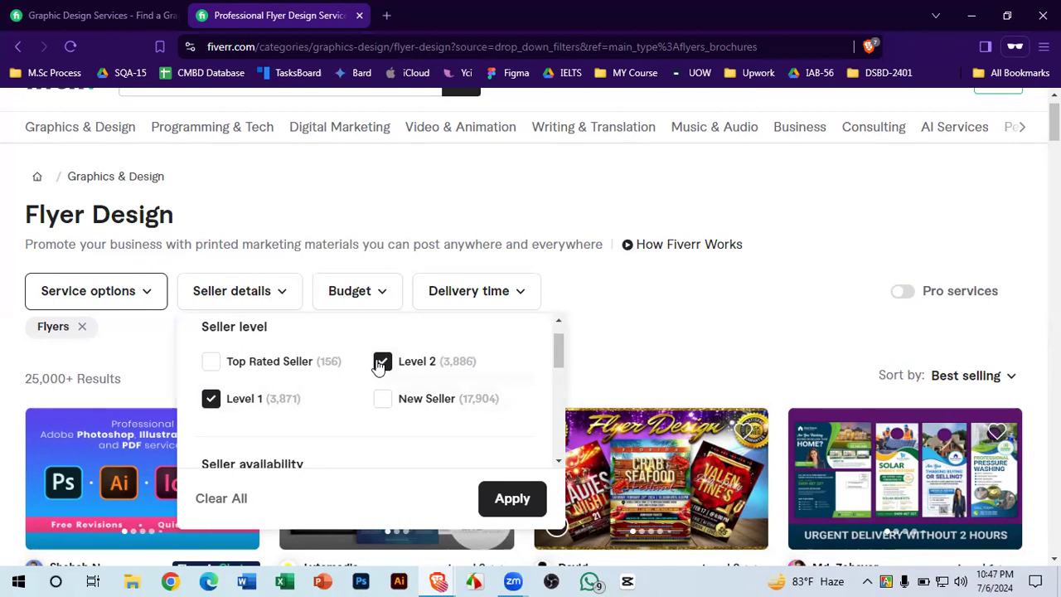
# - Add the Online Now seller availability option and apply the seller details filters
pyautogui.scroll(-1, 378, 367)
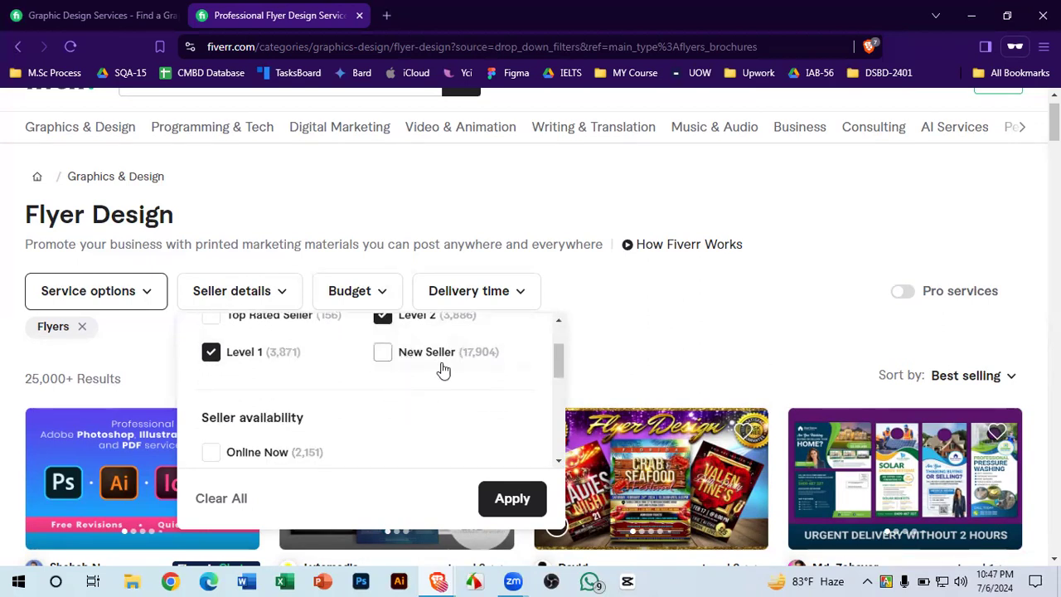
pyautogui.scroll(1, 479, 362)
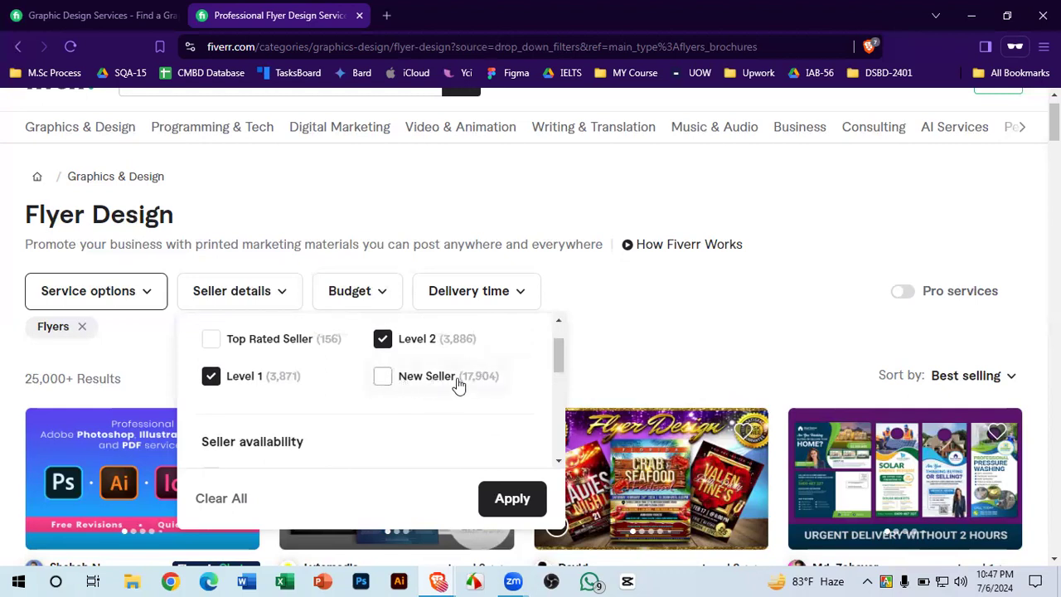
pyautogui.scroll(-1, 404, 378)
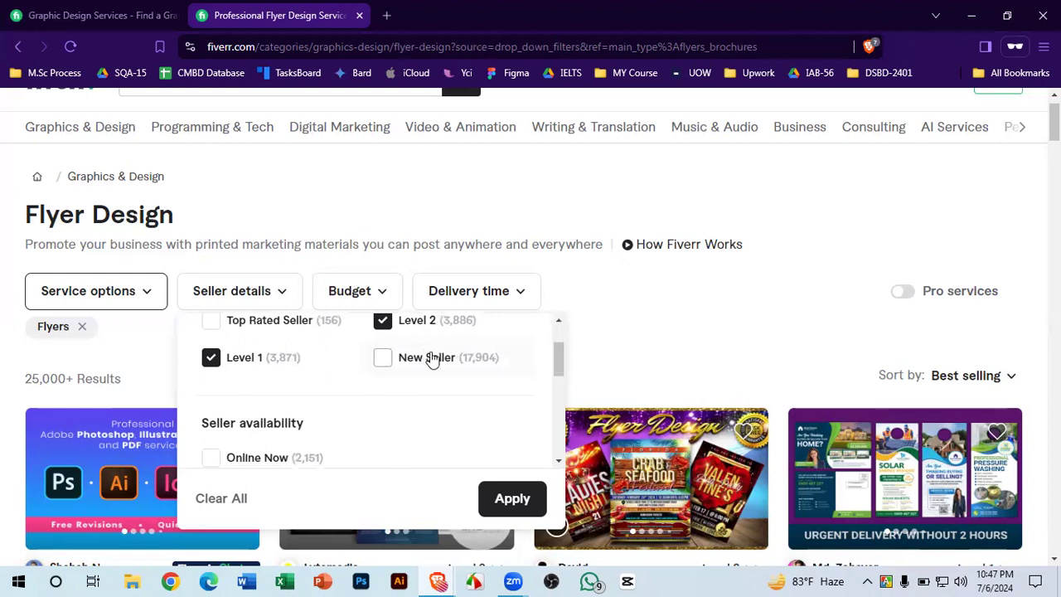
pyautogui.scroll(-2, 409, 381)
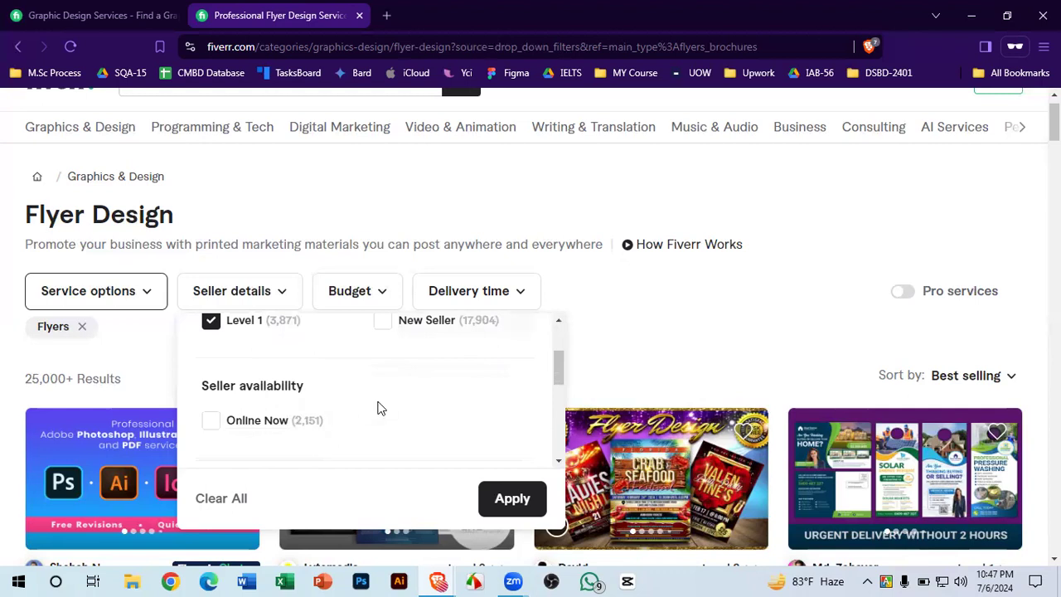
pyautogui.scroll(-1, 379, 406)
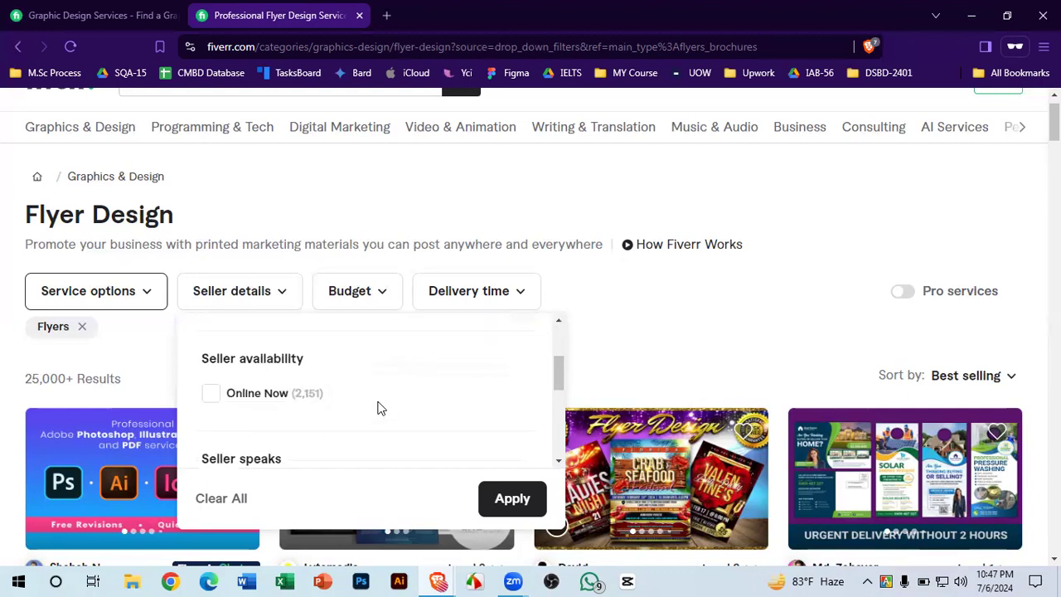
pyautogui.scroll(-1, 379, 407)
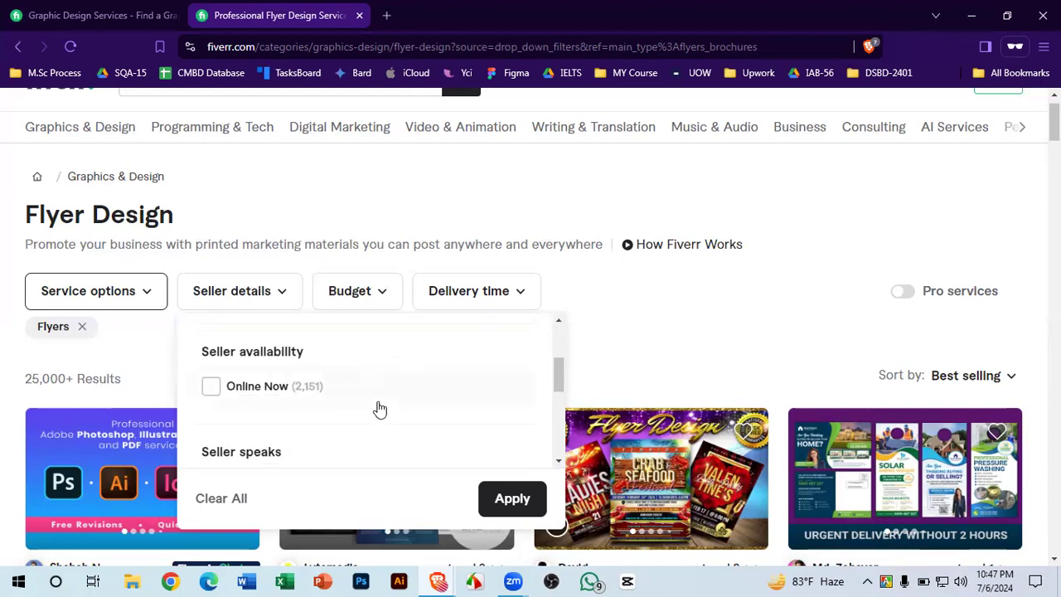
pyautogui.click(209, 387)
pyautogui.scroll(3, 406, 348)
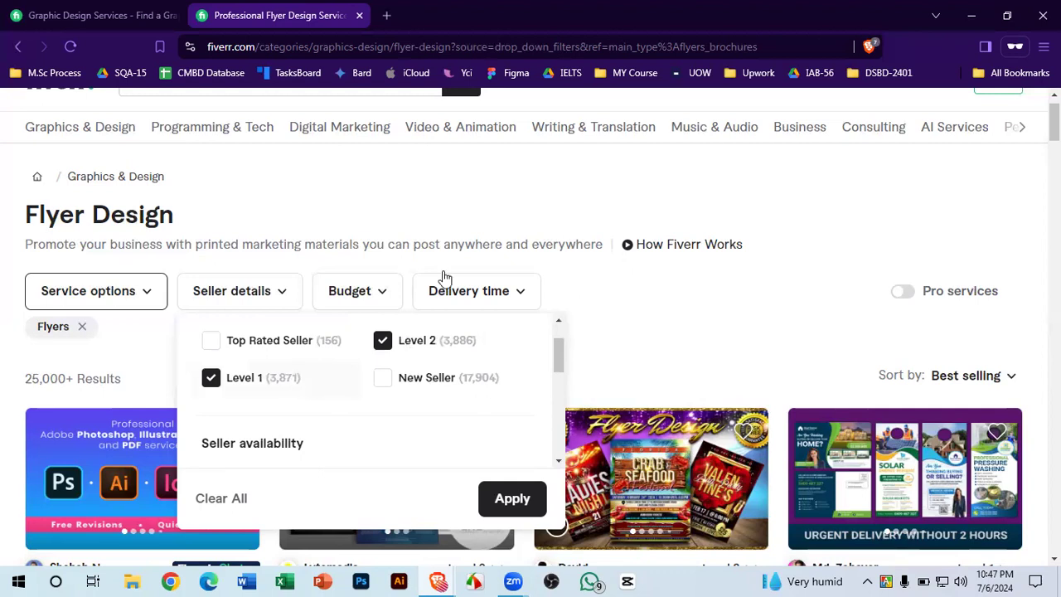
pyautogui.scroll(-1, 398, 345)
pyautogui.scroll(-1, 374, 414)
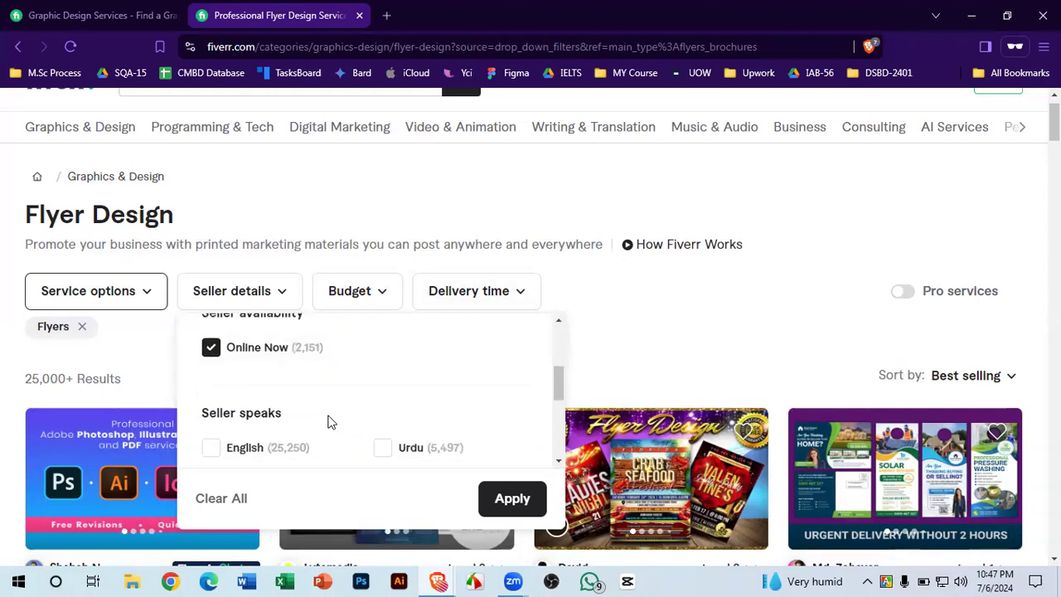
pyautogui.scroll(-1, 327, 421)
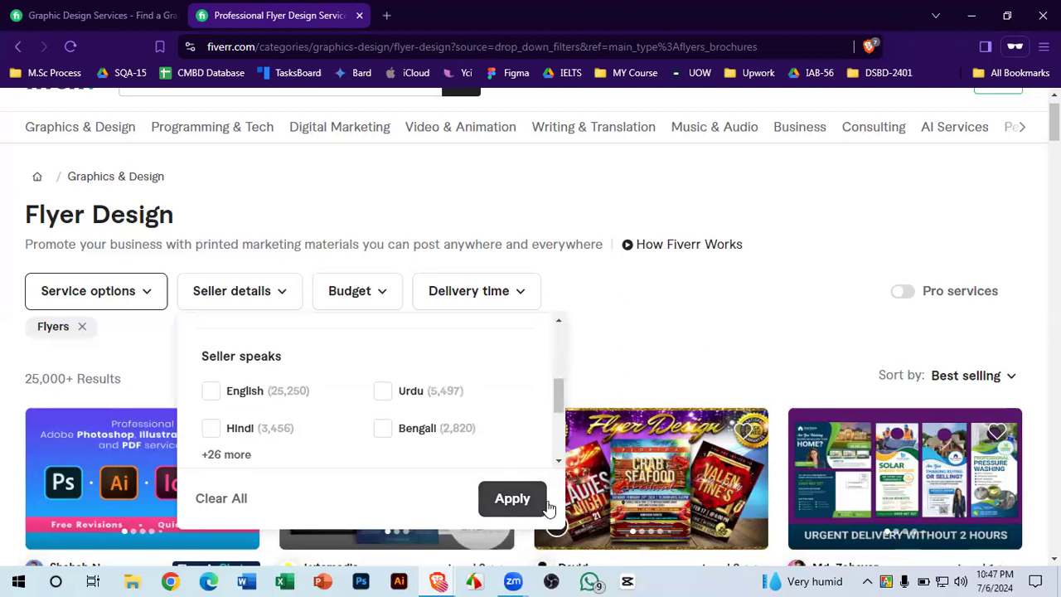
pyautogui.click(514, 499)
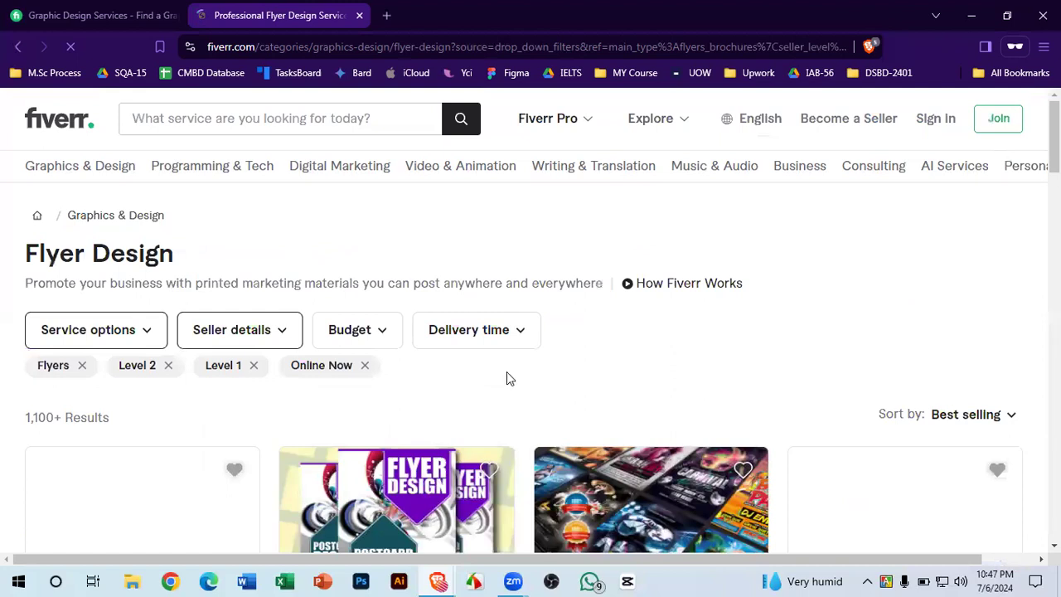
# - Examine the filtered Flyer Design gigs, comparing their titles, seller levels, ratings and starting prices
pyautogui.scroll(-1, 406, 386)
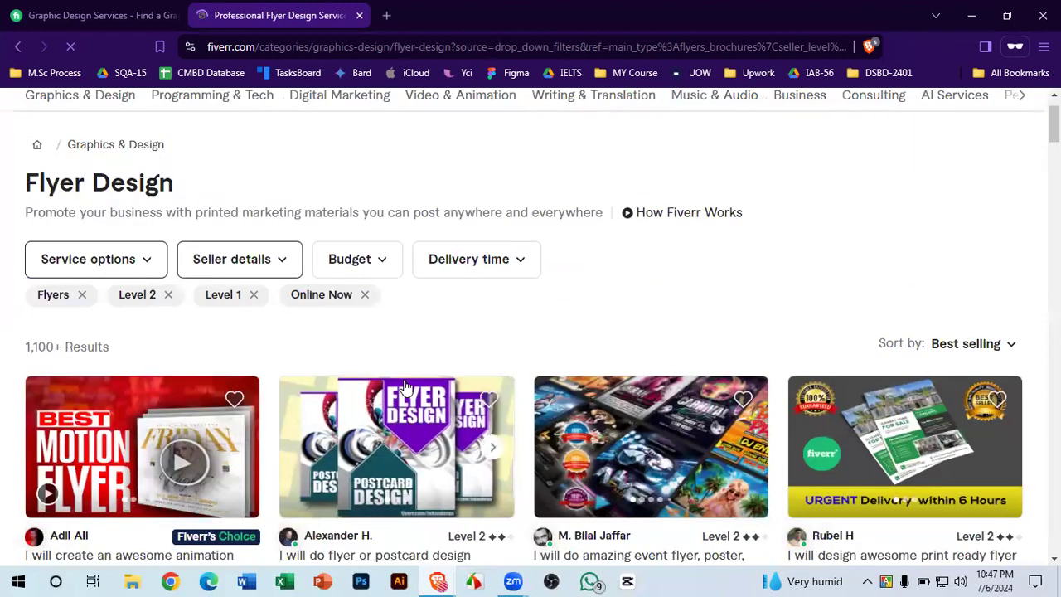
pyautogui.scroll(-1, 406, 386)
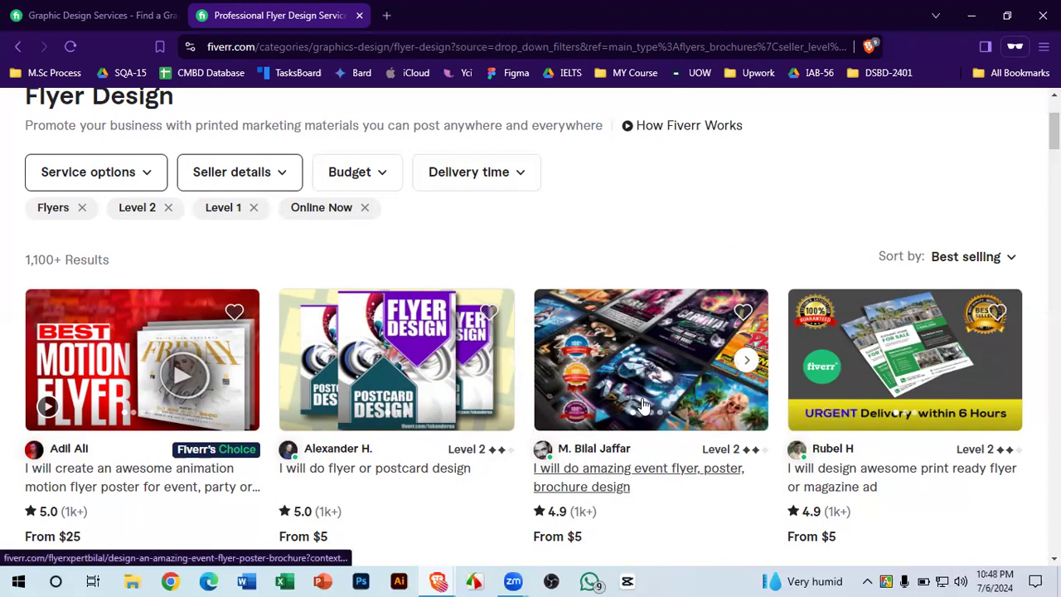
pyautogui.scroll(-1, 595, 441)
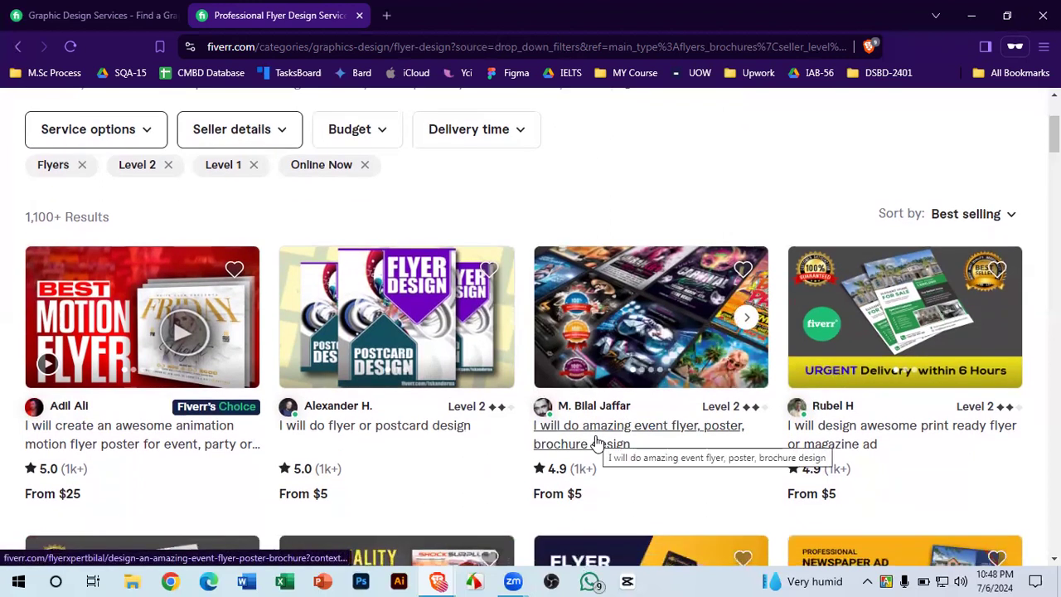
pyautogui.scroll(-2, 595, 441)
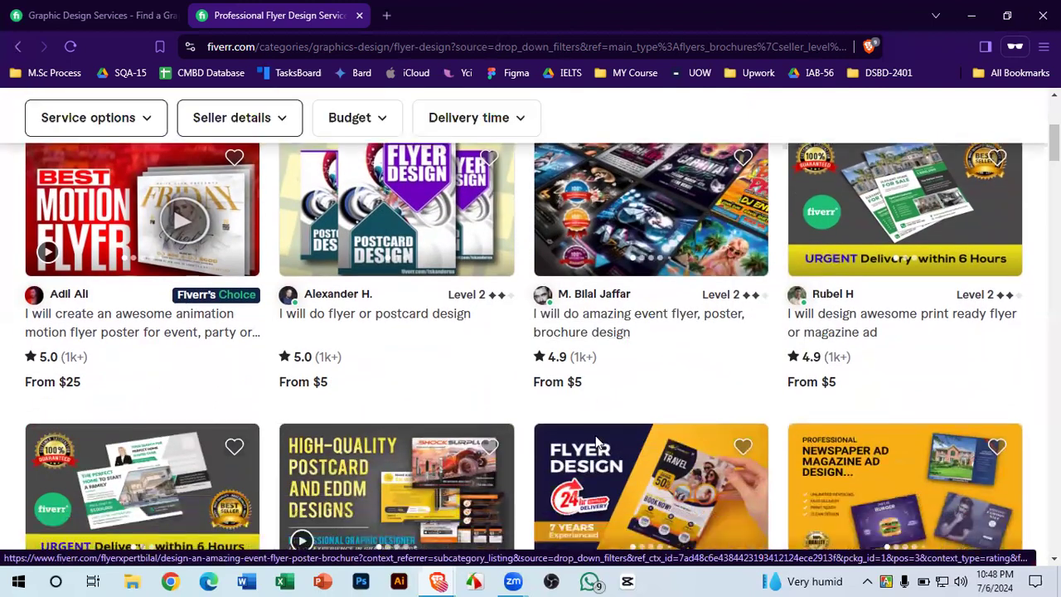
pyautogui.scroll(1, 595, 441)
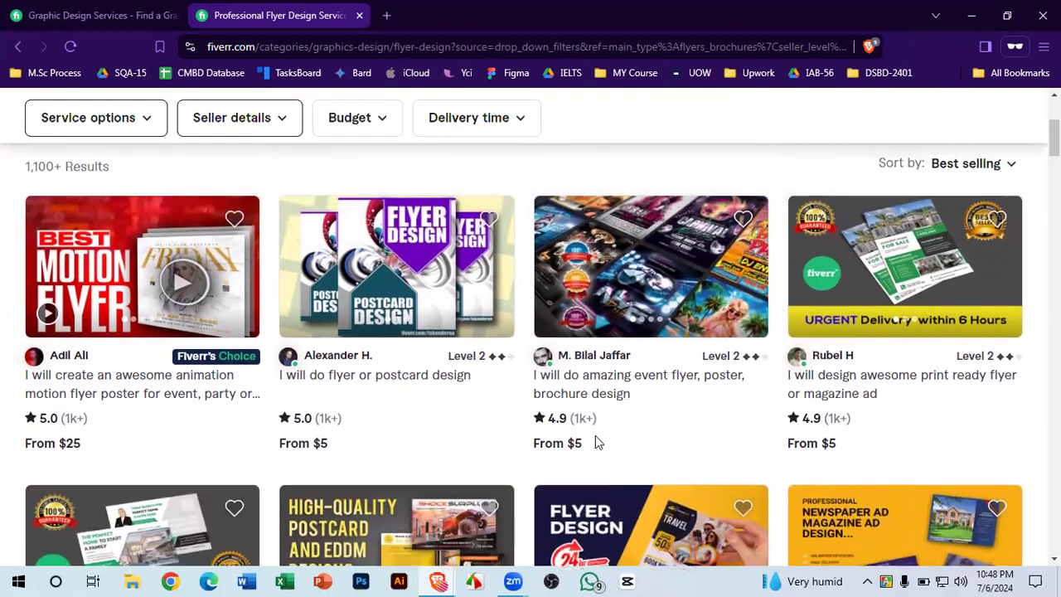
pyautogui.scroll(3, 542, 326)
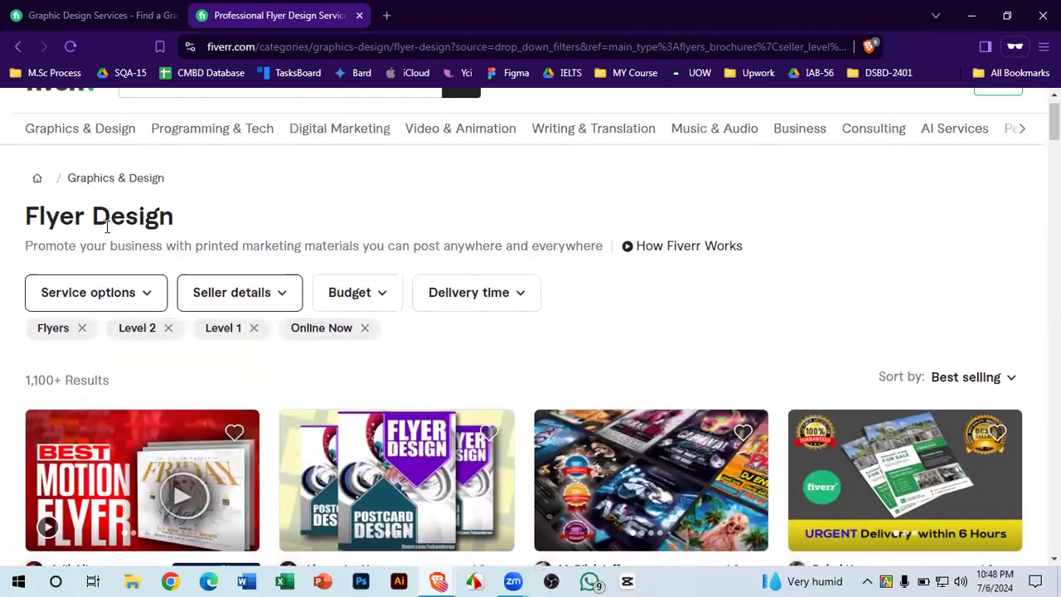
pyautogui.doubleClick(106, 222)
pyautogui.click(106, 222)
pyautogui.scroll(-2, 607, 309)
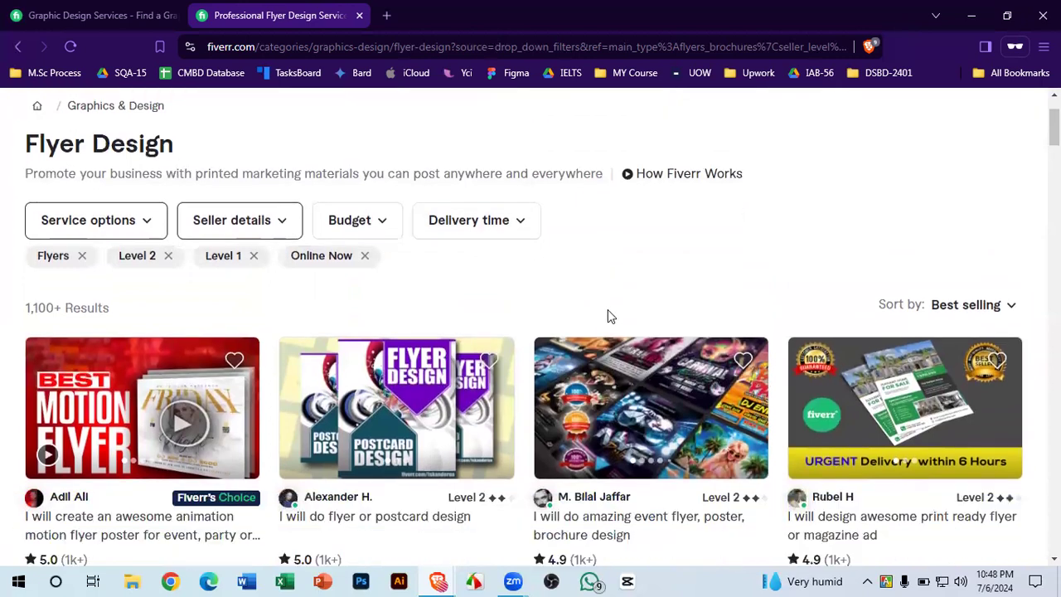
pyautogui.scroll(-1, 607, 315)
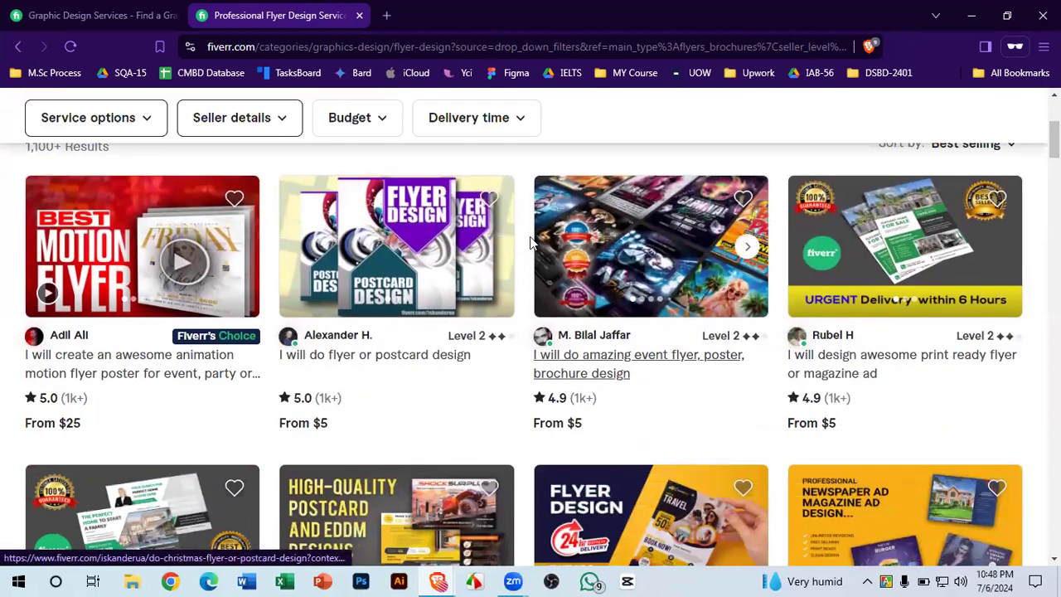
# - Open notepad.pw in a new browser tab to start a blank note
pyautogui.click(387, 15)
pyautogui.write('no')
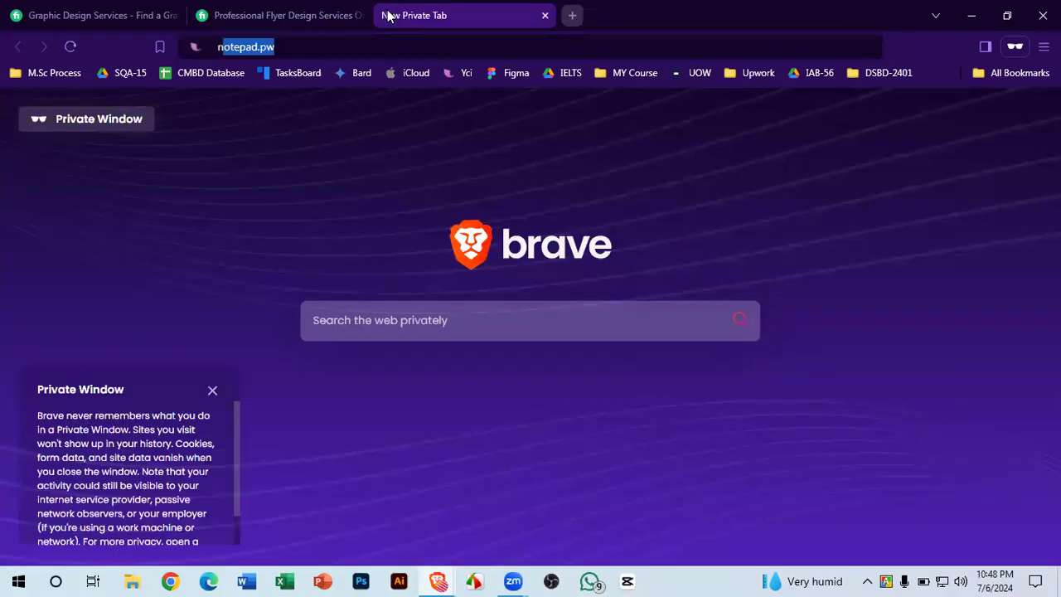
pyautogui.write('t')
pyautogui.press('Return')
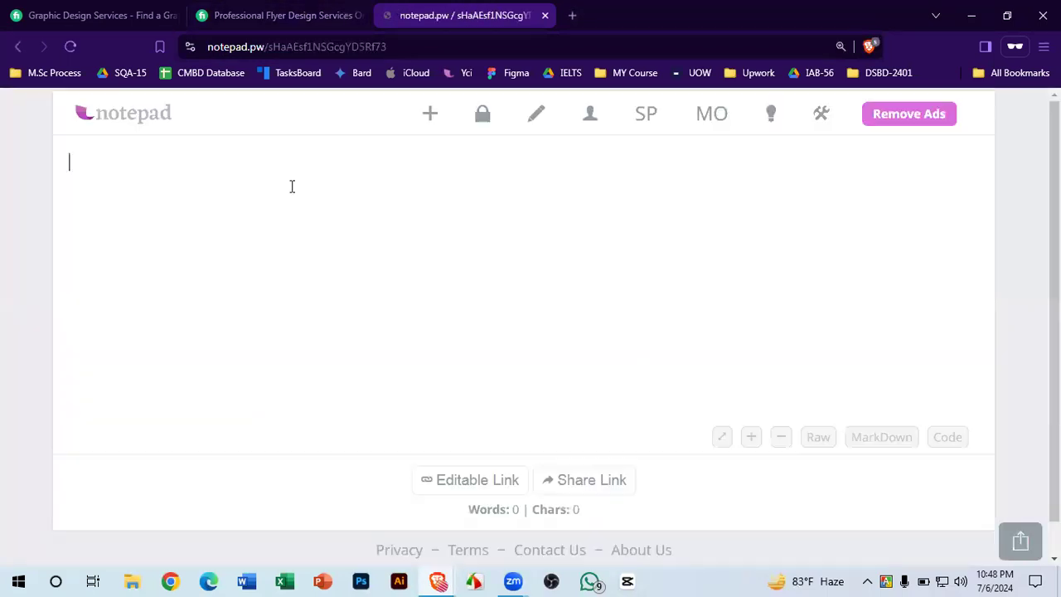
# - Write the heading "Gig" with a dashed line below it, and list "1. Title", "2. Package", "3. Images" and "4. FAQ"
pyautogui.write('Gig')
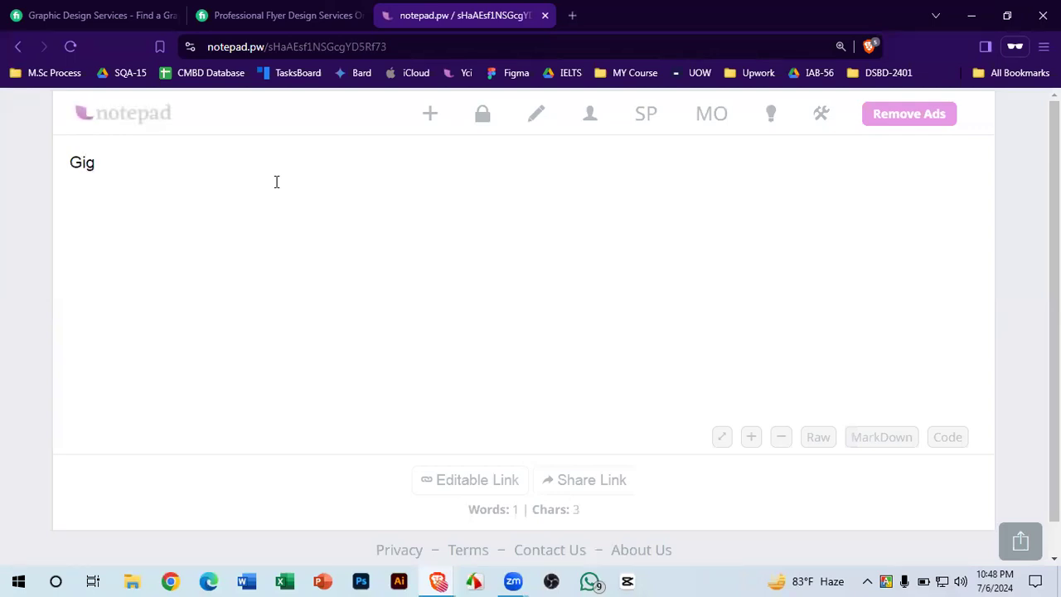
pyautogui.write('---- ')
pyautogui.write('1. ')
pyautogui.write('Title')
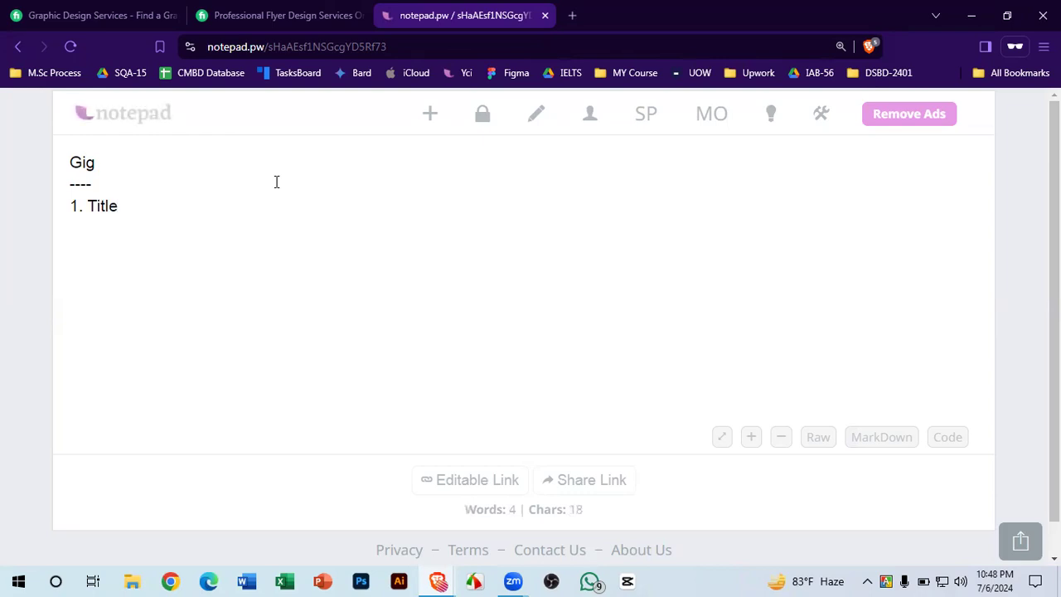
pyautogui.press('Return')
pyautogui.write('2. Package')
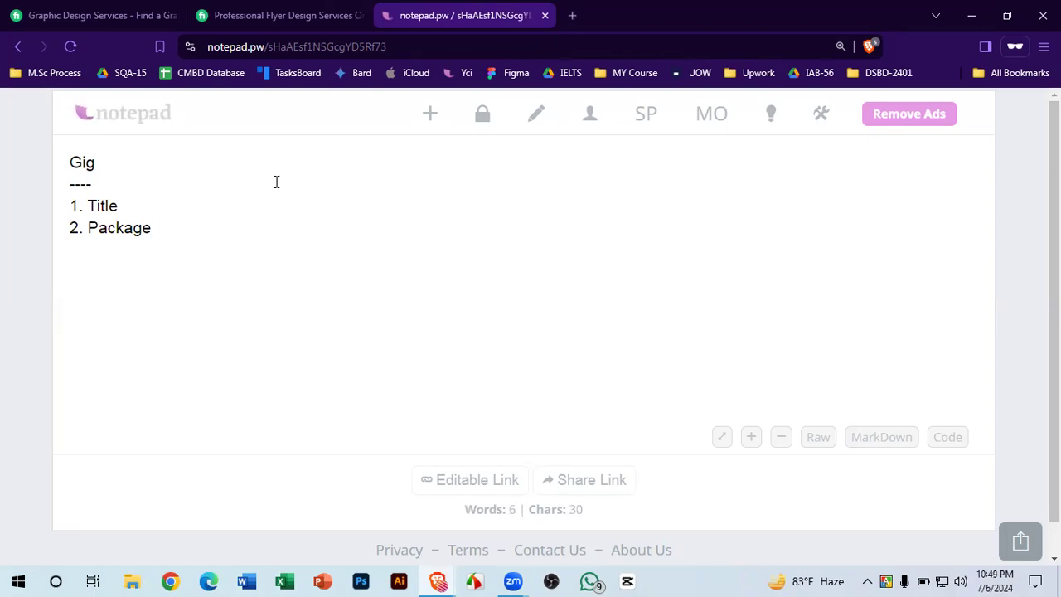
pyautogui.press('Return')
pyautogui.write('3. Images')
pyautogui.press('Return')
pyautogui.write('4. FAQ')
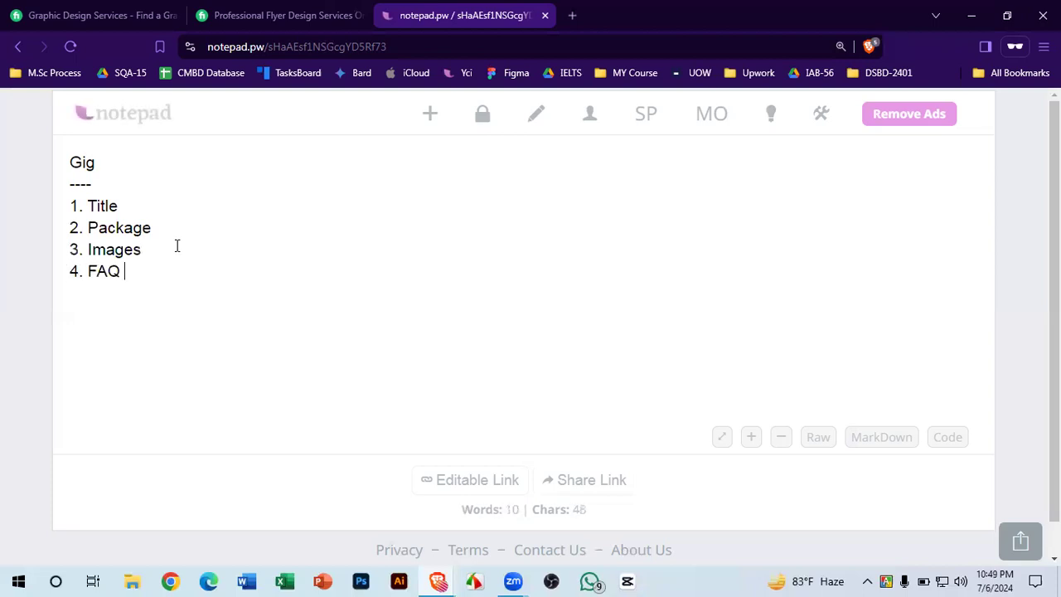
pyautogui.press('Return')
# - Replace the text of list item 4 with "Description"
pyautogui.moveTo(87, 271); pyautogui.dragTo(176, 273)
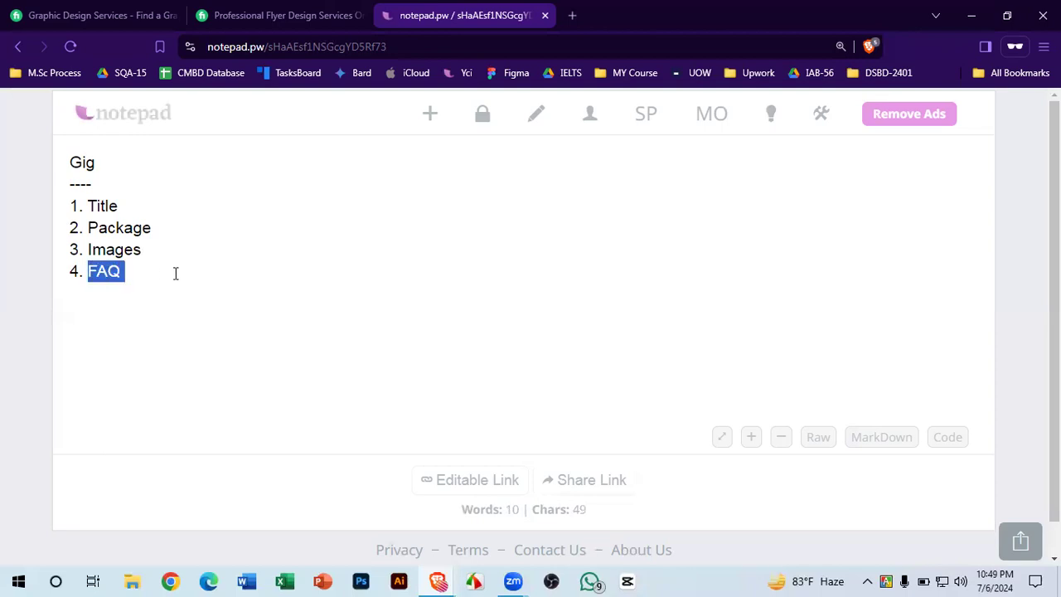
pyautogui.write('Desc')
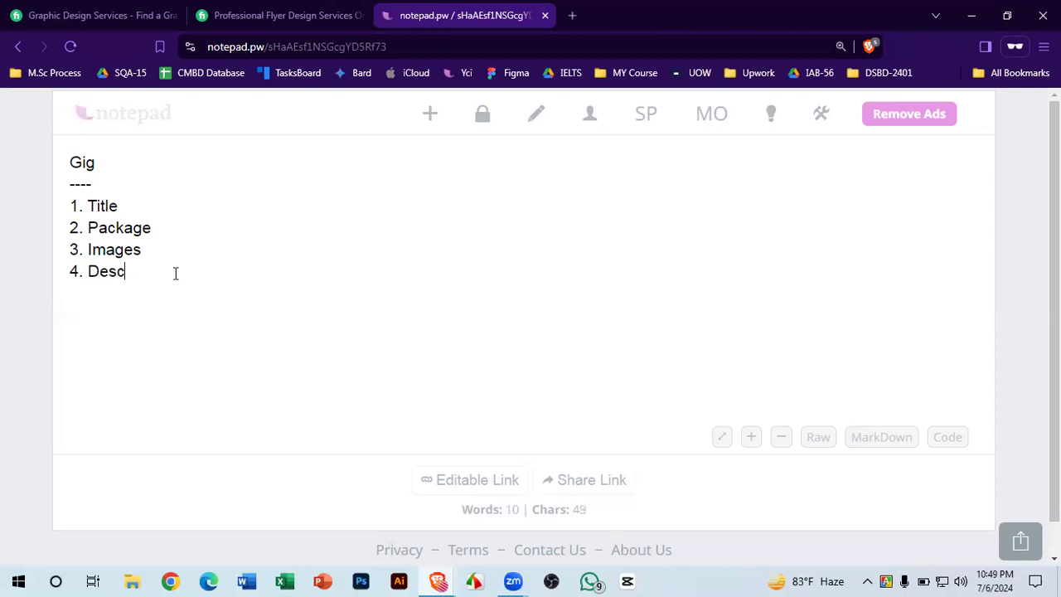
pyautogui.write('ription')
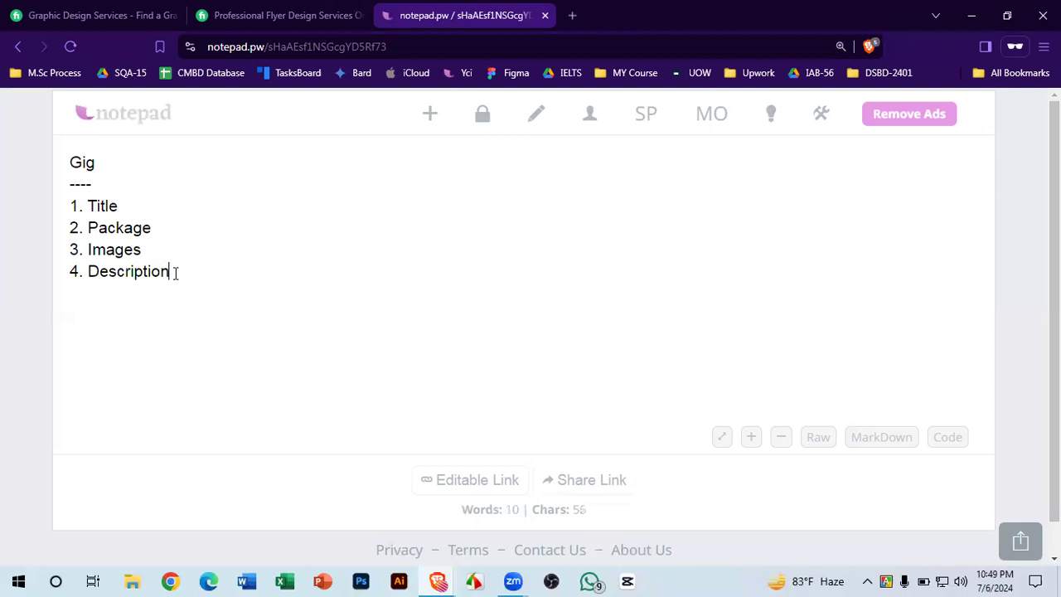
# - Add "5. FAQ" and "6. Keyword/Tag" to the end of the gig list
pyautogui.press('Return')
pyautogui.write('5. FAQ')
pyautogui.press('Return')
pyautogui.write('6. Keyword')
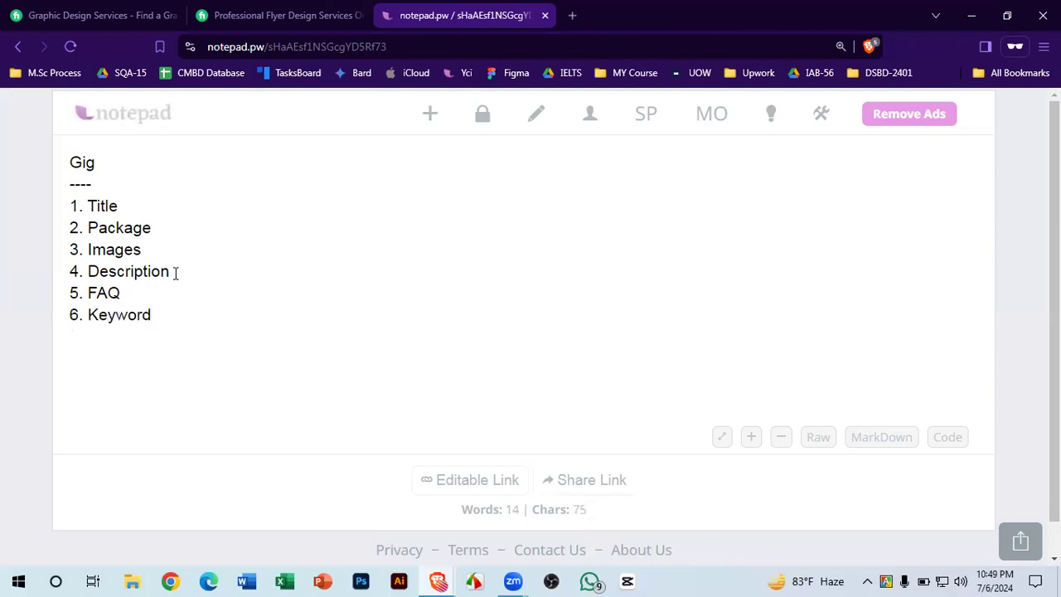
pyautogui.write('/Tag')
pyautogui.press('Return')
pyautogui.press('Return')
pyautogui.press('Return')
# - Start a bracketed note after the Title item reading "(Meaningful- I will fixed for everyone"
pyautogui.write('(Mea')
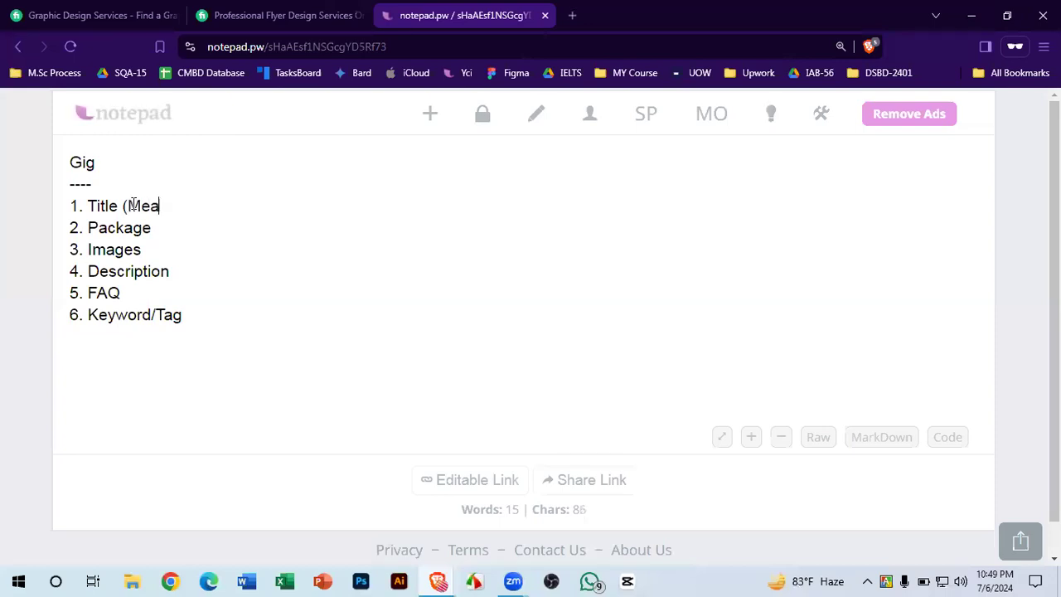
pyautogui.write('ningful')
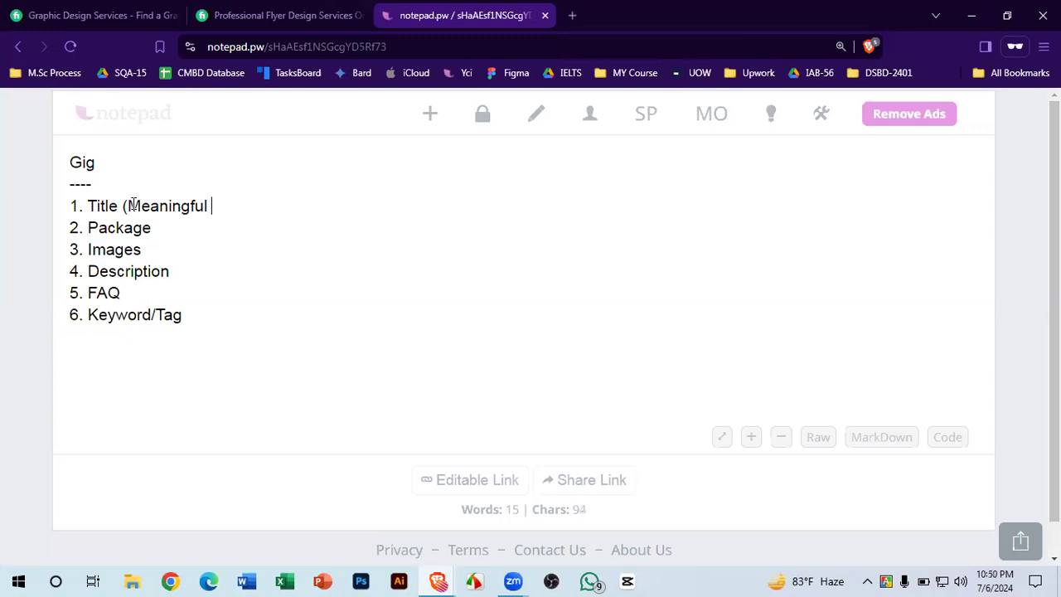
pyautogui.press('BackSpace')
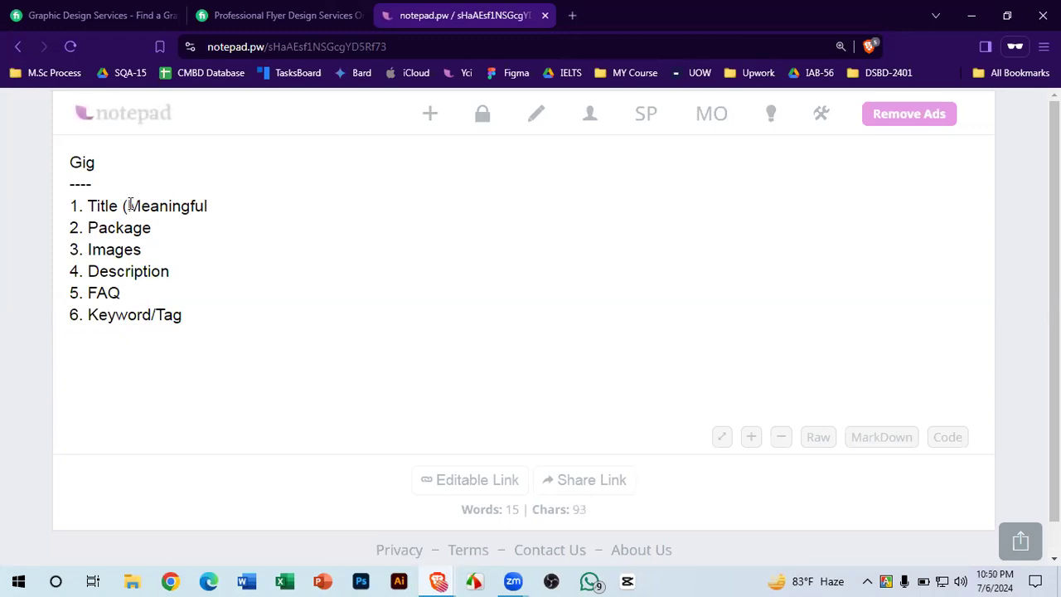
pyautogui.write('- I will')
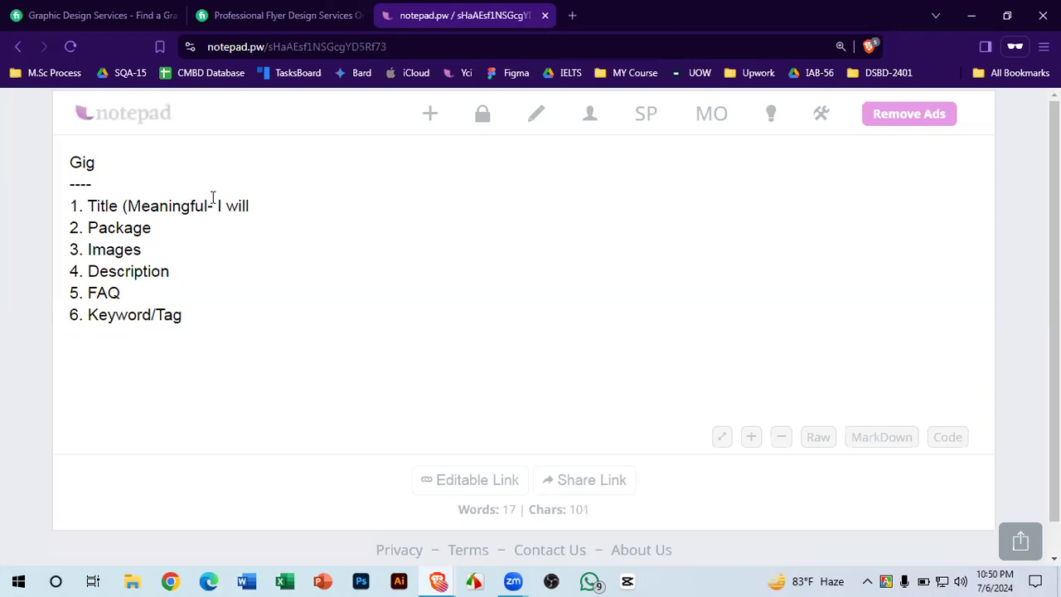
pyautogui.doubleClick(219, 205)
pyautogui.click(262, 204)
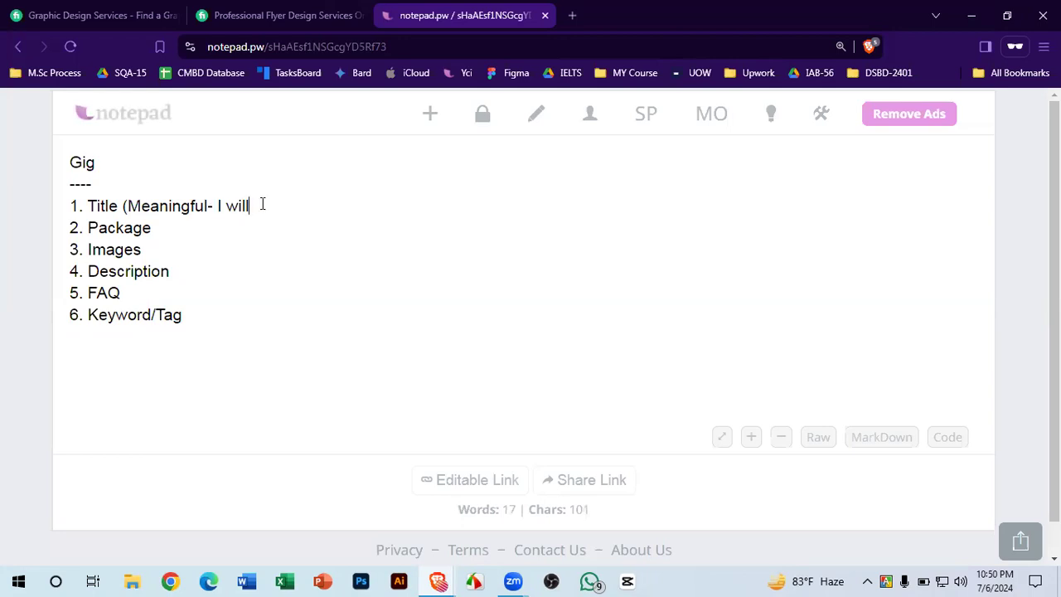
pyautogui.click(170, 212)
pyautogui.click(260, 205)
pyautogui.write('fixed for everyone')
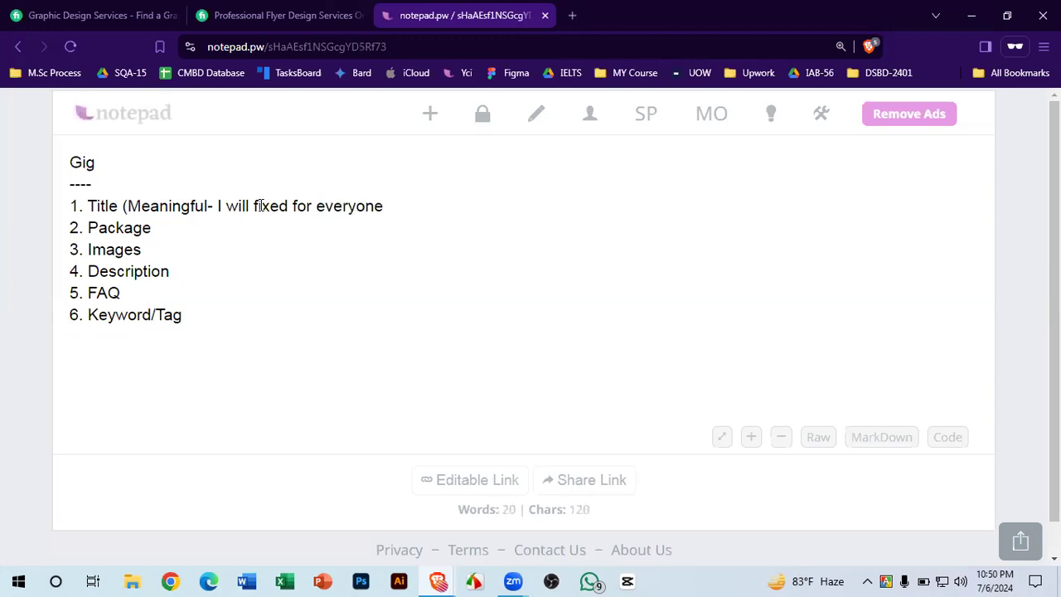
# - Complete the Title note with "- I will do/design/create/make flyer design, dj flyer, party flyer,", a row of dots and "80 word)"
pyautogui.write('- I will do/desig')
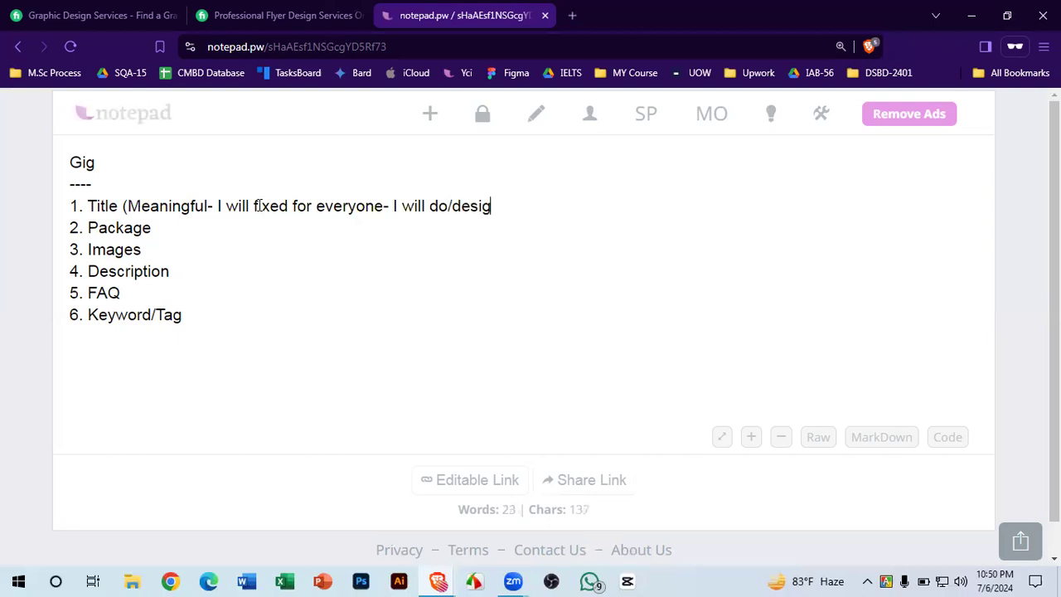
pyautogui.write('n/dreate/me')
pyautogui.press('BackSpace')
pyautogui.write('ake')
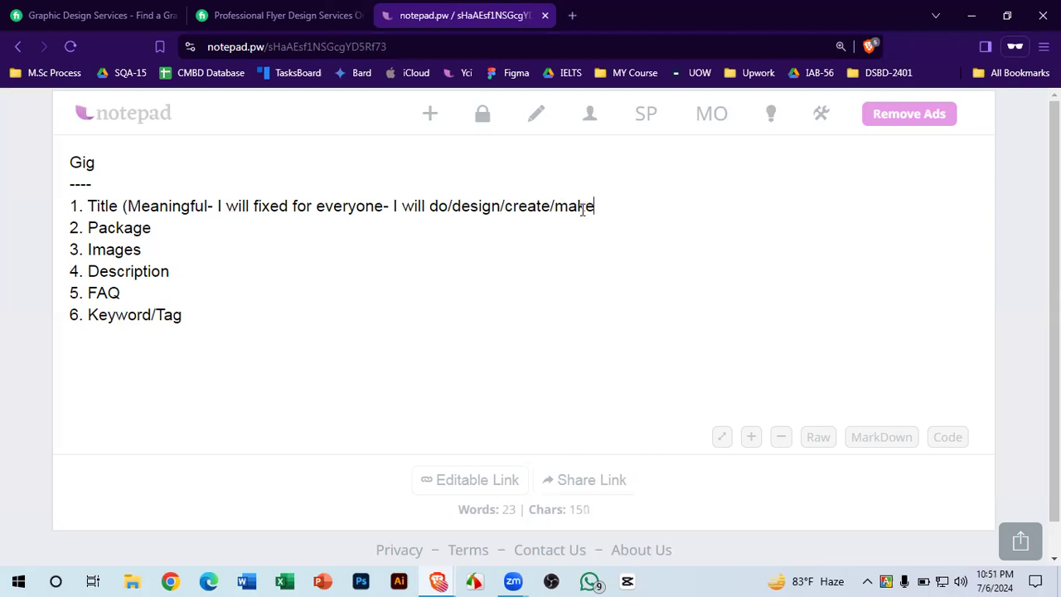
pyautogui.write('flyer design')
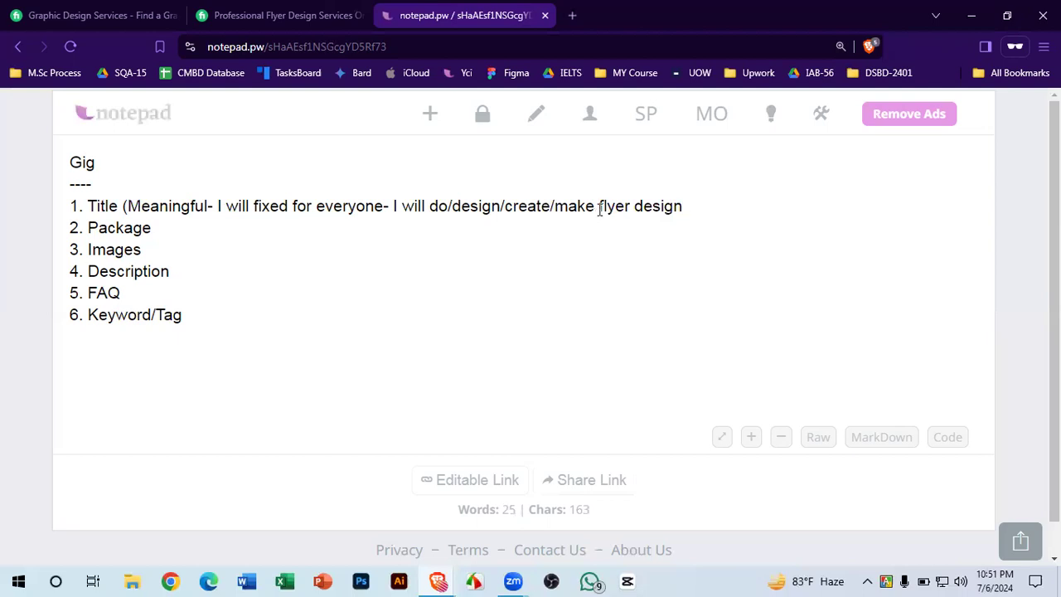
pyautogui.write(', dj flyer, party flyer,')
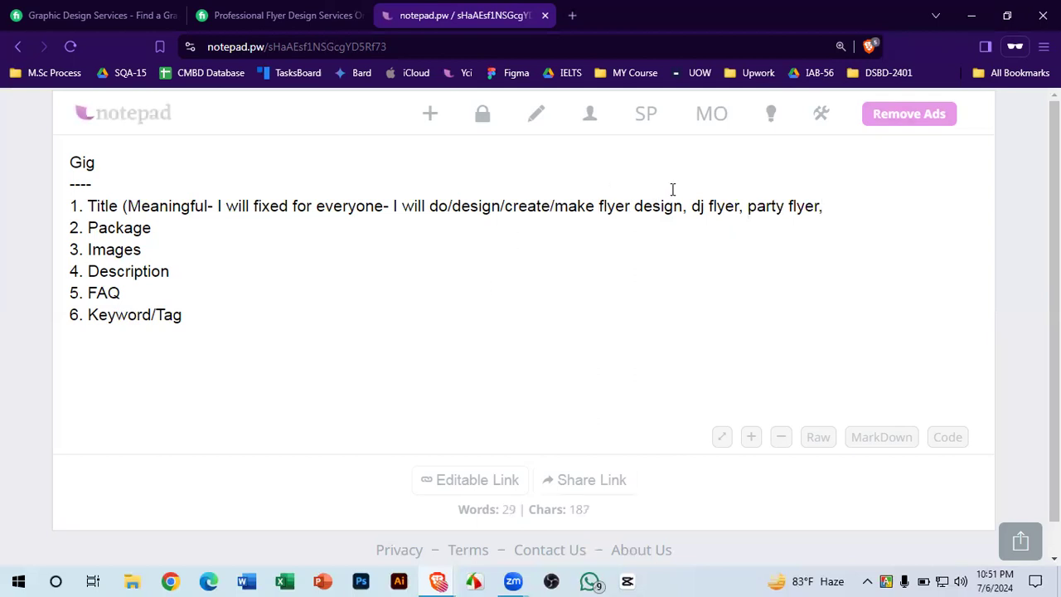
pyautogui.write('.................80 word)')
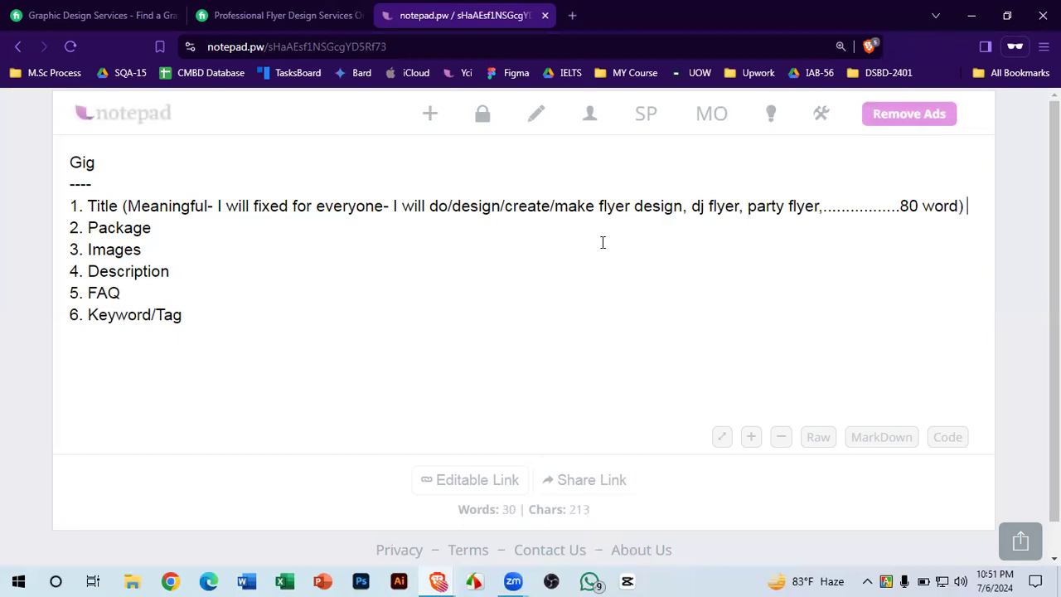
pyautogui.moveTo(423, 205); pyautogui.dragTo(402, 206)
pyautogui.moveTo(424, 206); pyautogui.dragTo(388, 205)
pyautogui.click(930, 214)
pyautogui.moveTo(900, 205); pyautogui.dragTo(918, 205)
pyautogui.click(161, 233)
pyautogui.write('(')
# - Return to the Fiverr Flyer Design results and examine how the gigs word their titles and set their starting prices
pyautogui.click(281, 15)
pyautogui.scroll(-1, 498, 249)
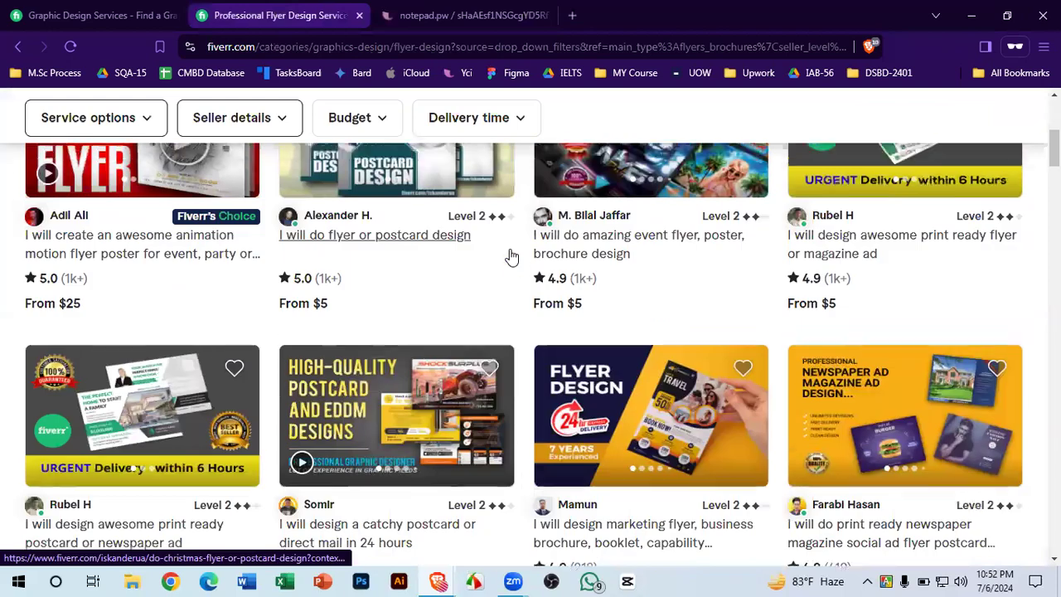
pyautogui.scroll(2, 511, 257)
pyautogui.scroll(-4, 512, 257)
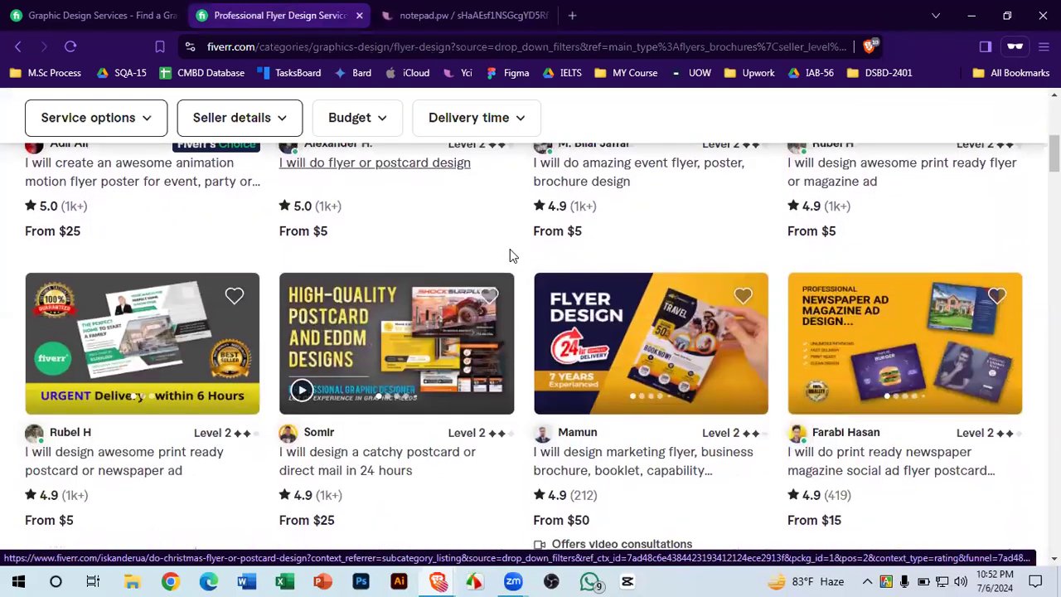
pyautogui.scroll(-1, 505, 258)
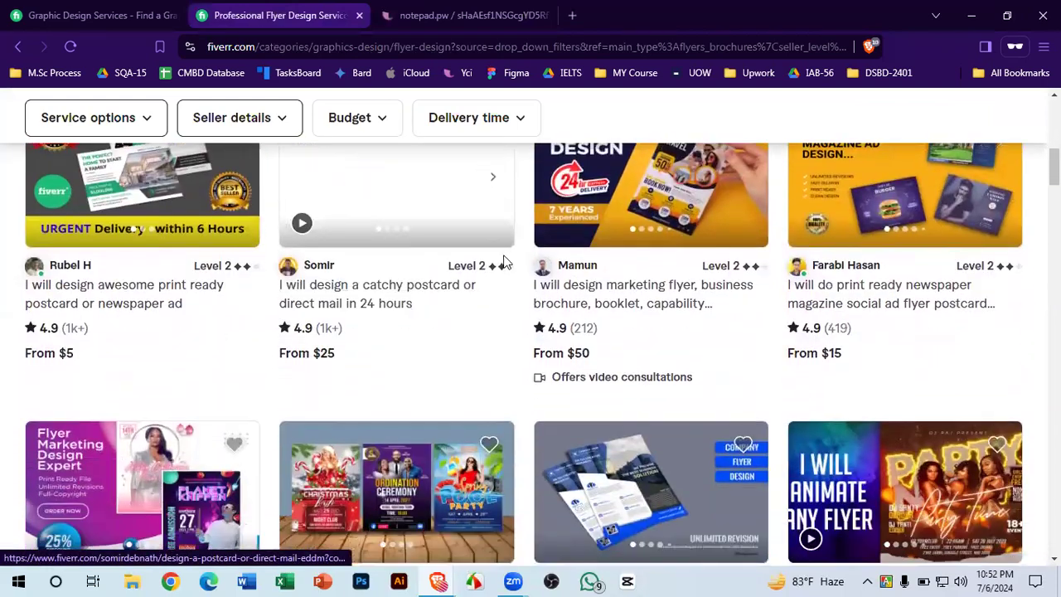
pyautogui.scroll(-3, 560, 341)
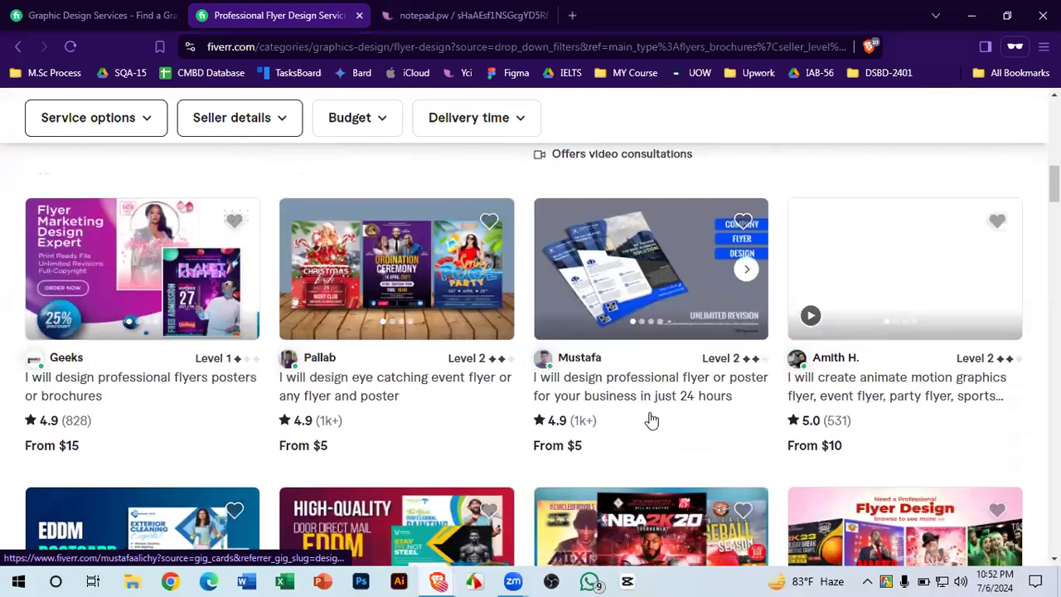
pyautogui.scroll(-1, 651, 399)
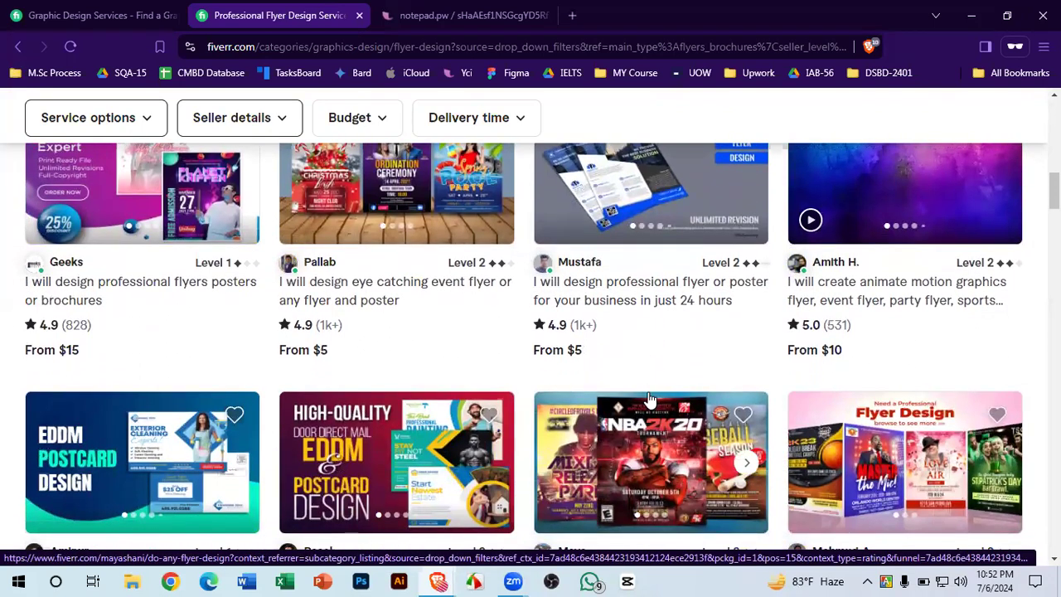
pyautogui.scroll(-1, 651, 398)
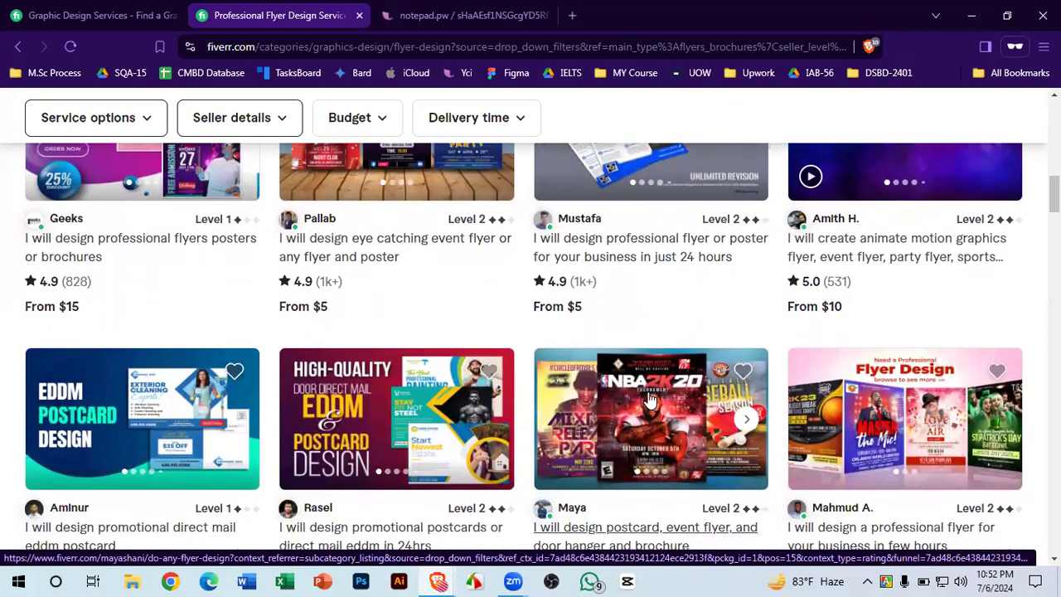
pyautogui.scroll(1, 650, 399)
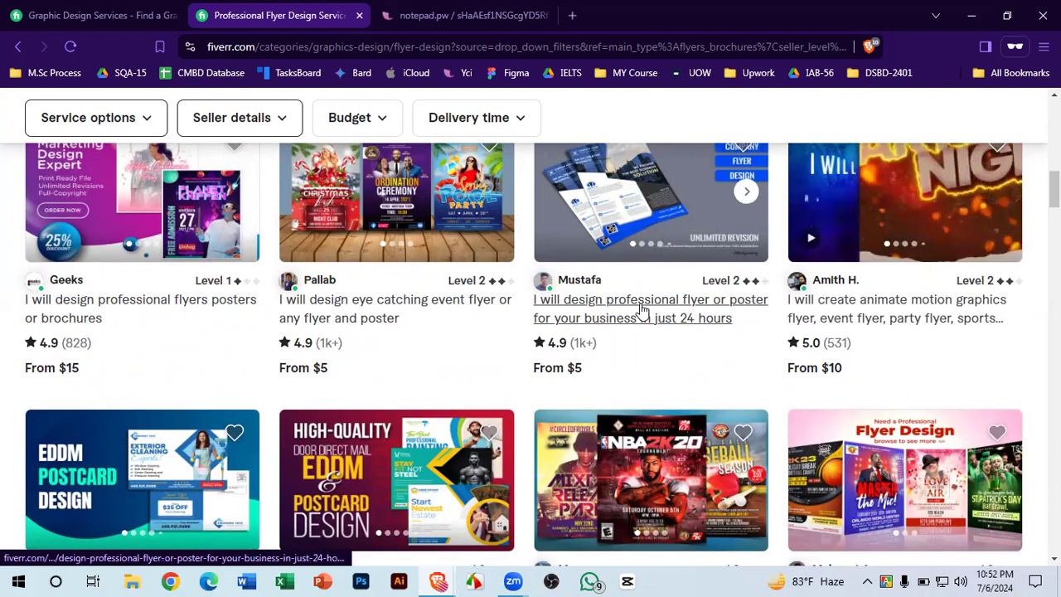
pyautogui.scroll(-2, 586, 346)
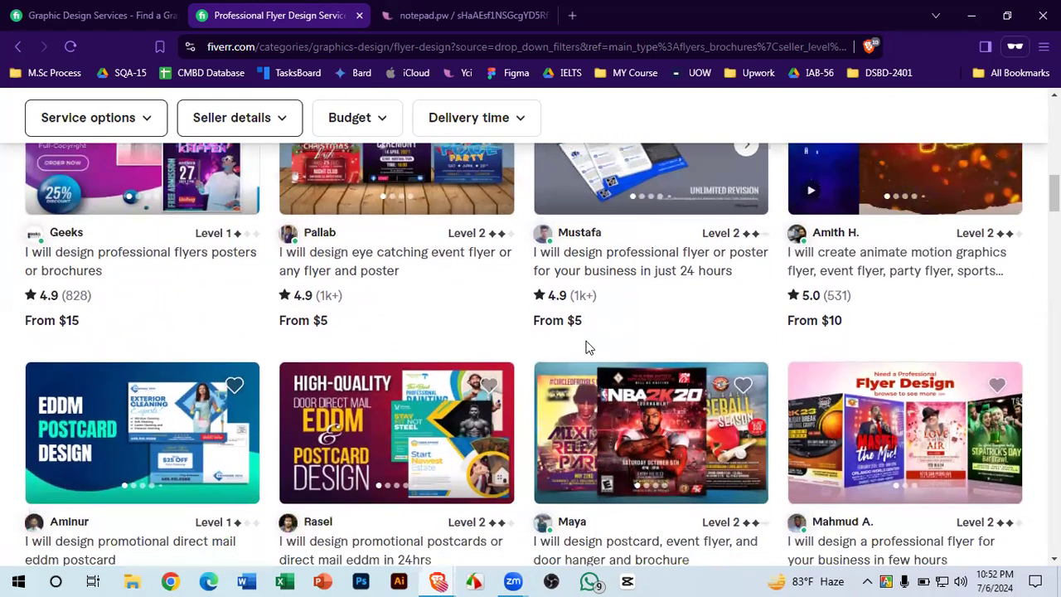
pyautogui.scroll(-1, 587, 348)
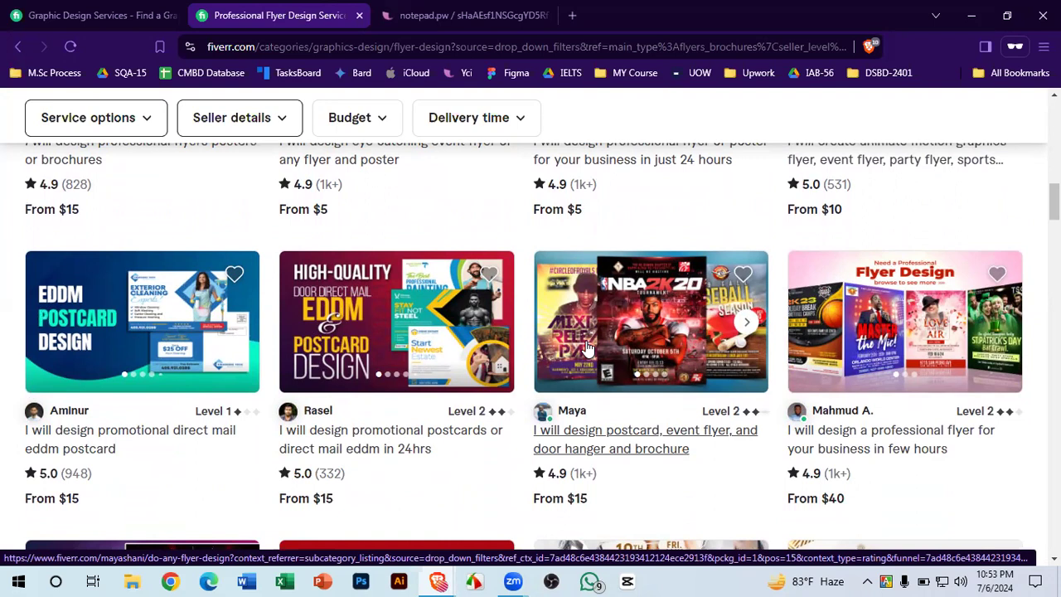
pyautogui.scroll(-1, 586, 348)
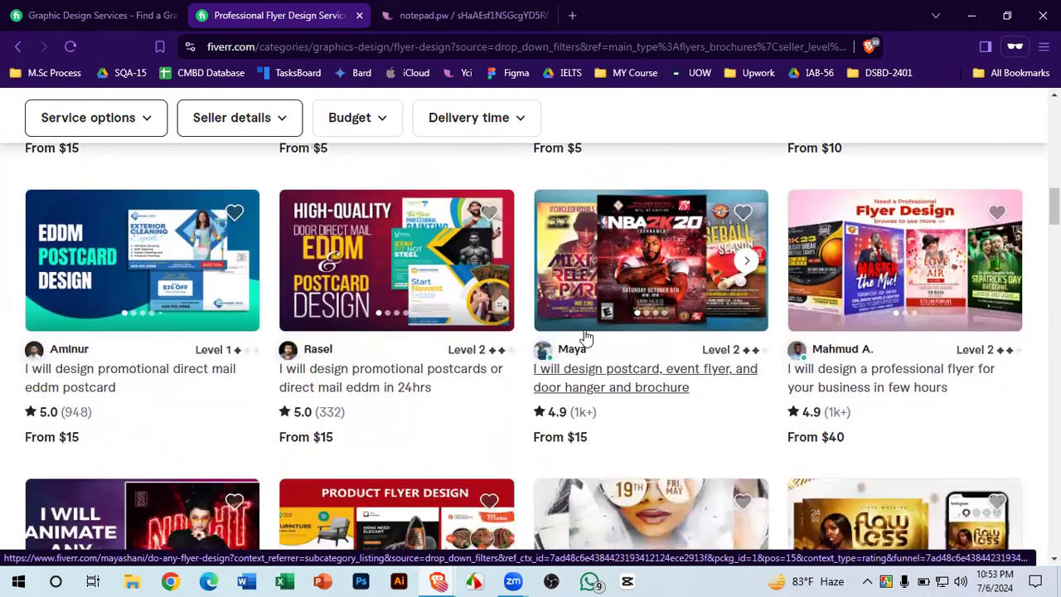
# - Go back to the gig notes, remove the opening bracket after Package and insert three blank lines below that item
pyautogui.click(440, 10)
pyautogui.press('BackSpace')
pyautogui.press('BackSpace')
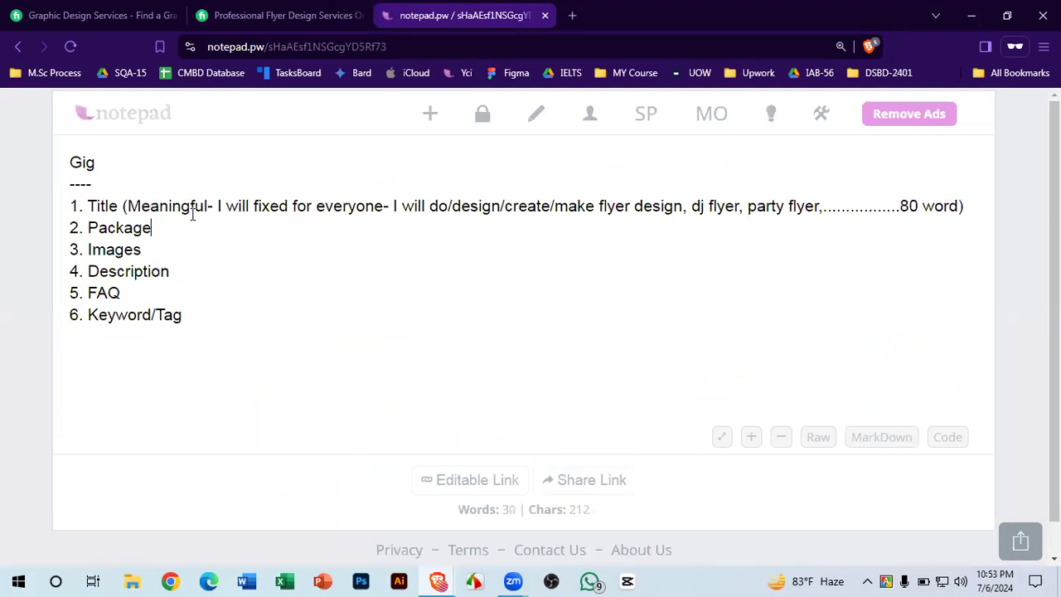
pyautogui.press('Return')
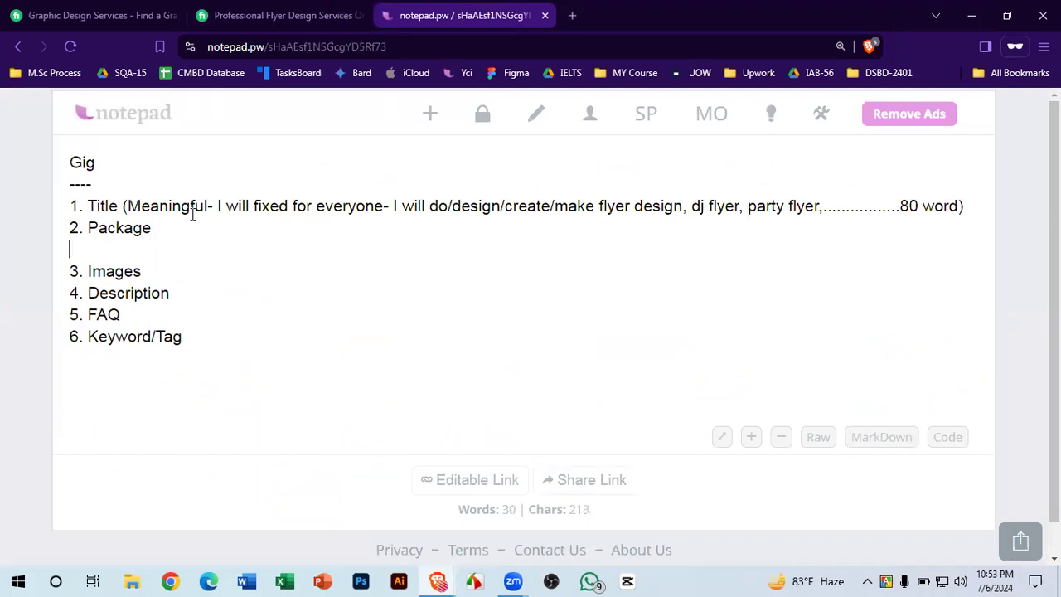
pyautogui.press('Return')
pyautogui.press('Return')
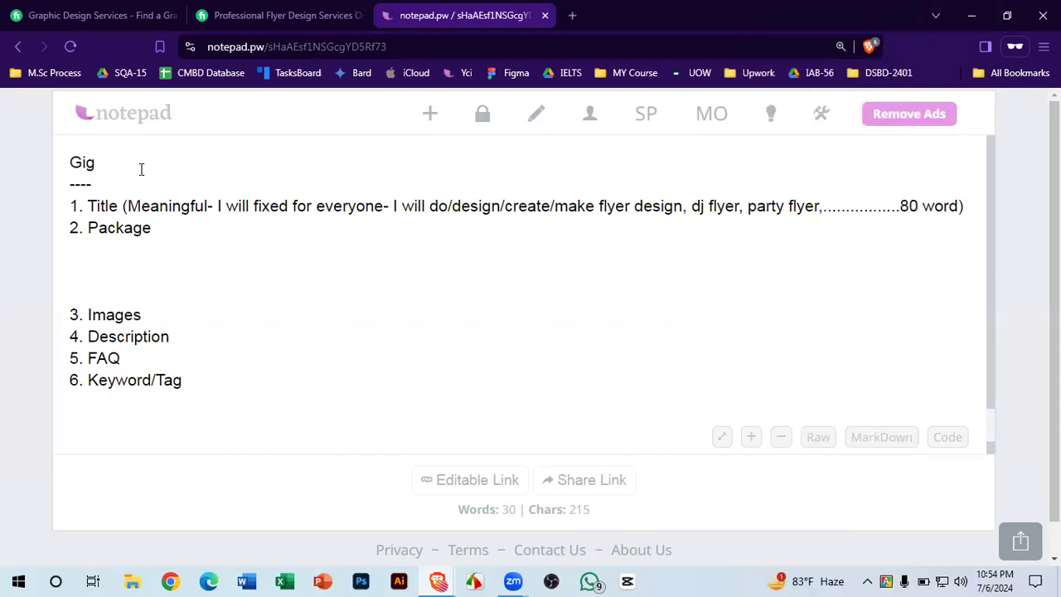
# - Add "(1/3 Package)- 3 ta dibo" after the Package item and insert two more blank lines below it
pyautogui.click(83, 256)
pyautogui.click(176, 237)
pyautogui.write('(')
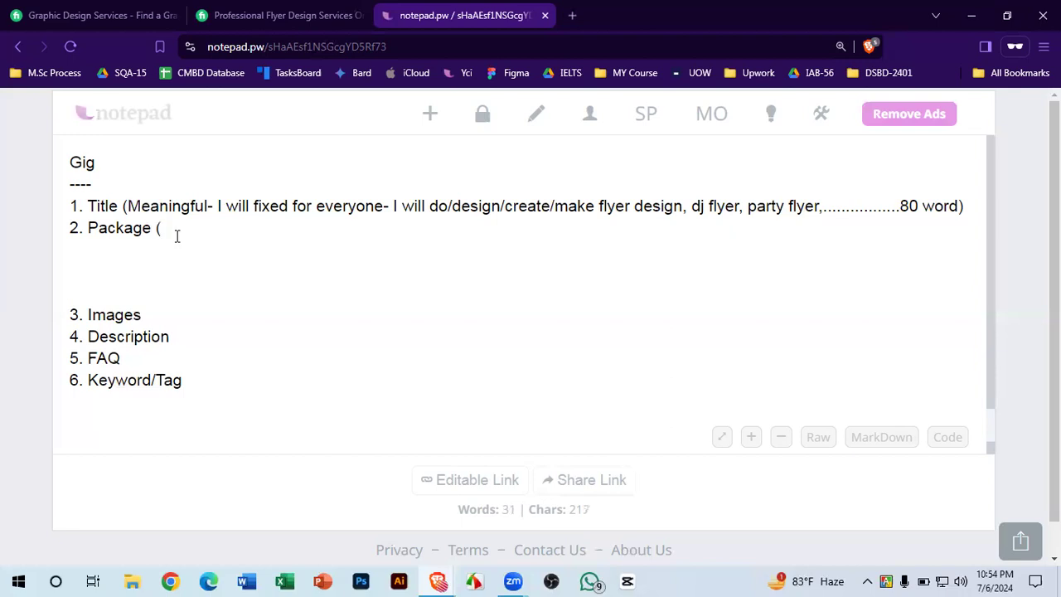
pyautogui.write('1/3 Pac')
pyautogui.press('BackSpace')
pyautogui.write('ckage)')
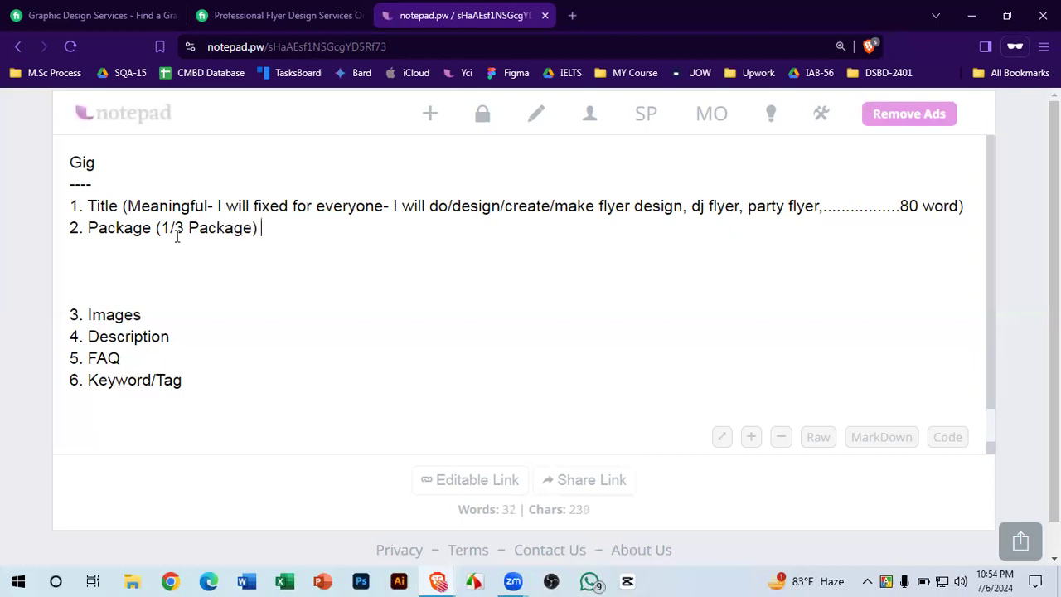
pyautogui.press('BackSpace')
pyautogui.write('- 3 ta dibo')
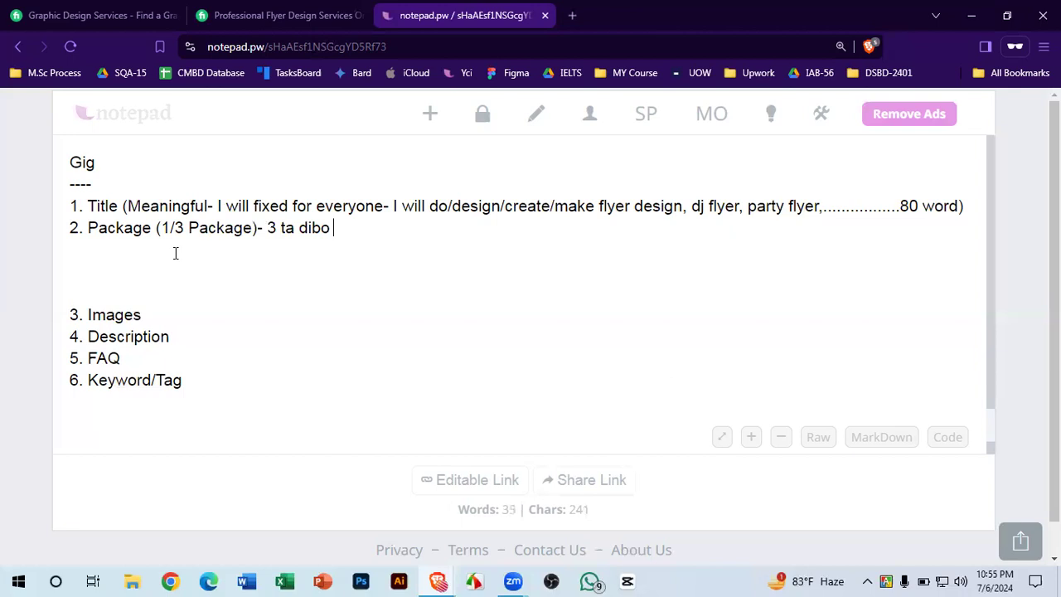
pyautogui.press('Return')
pyautogui.press('Return')
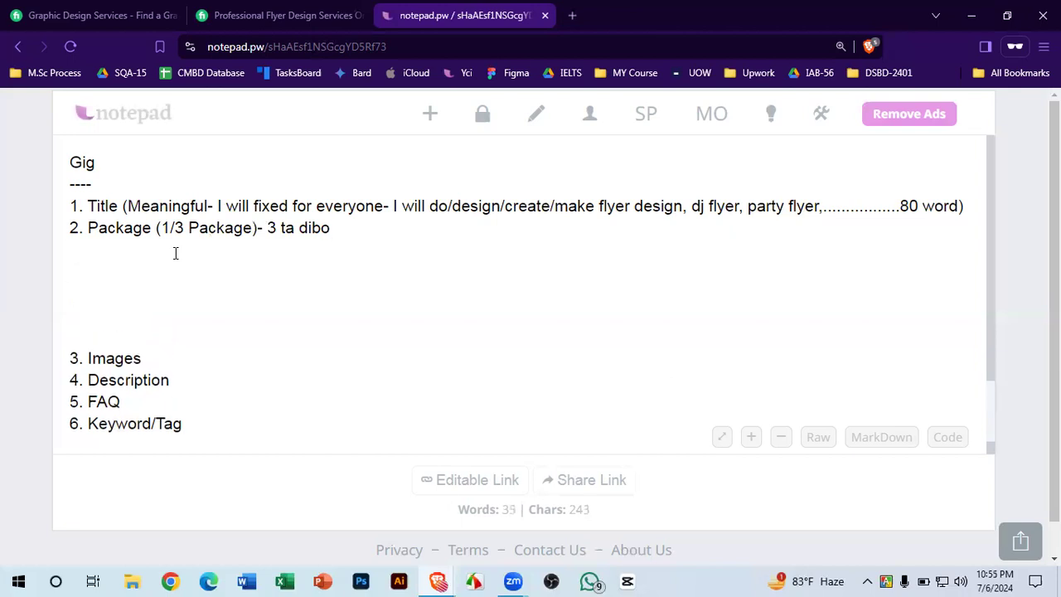
# - From the Flyer Design results, open the gig "I will design postcard, event flyer, and door hanger and brochure" in a new tab
pyautogui.click(233, 13)
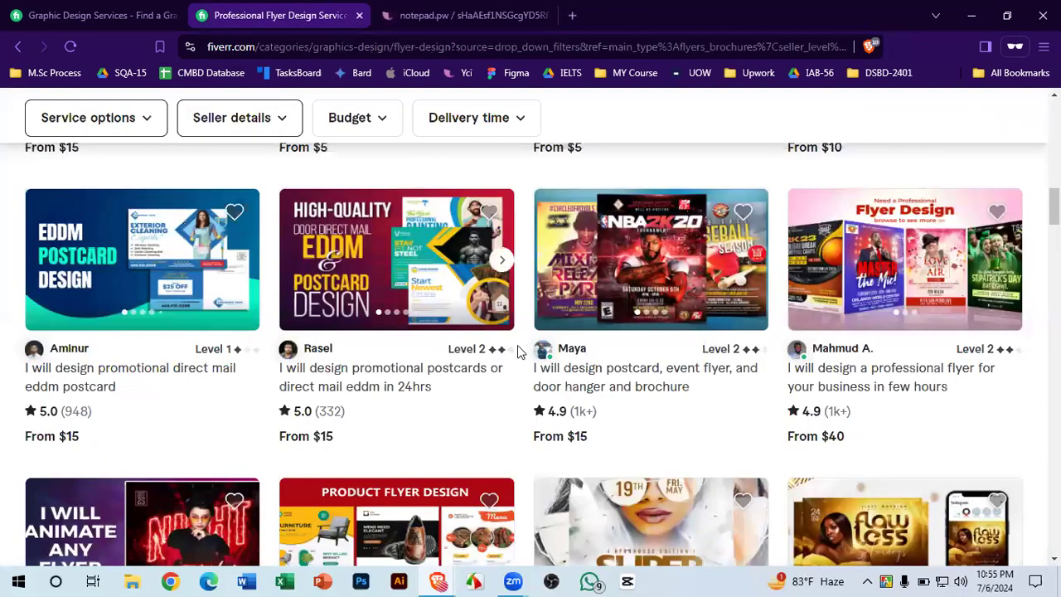
pyautogui.scroll(-2, 530, 340)
pyautogui.rightClick(655, 267)
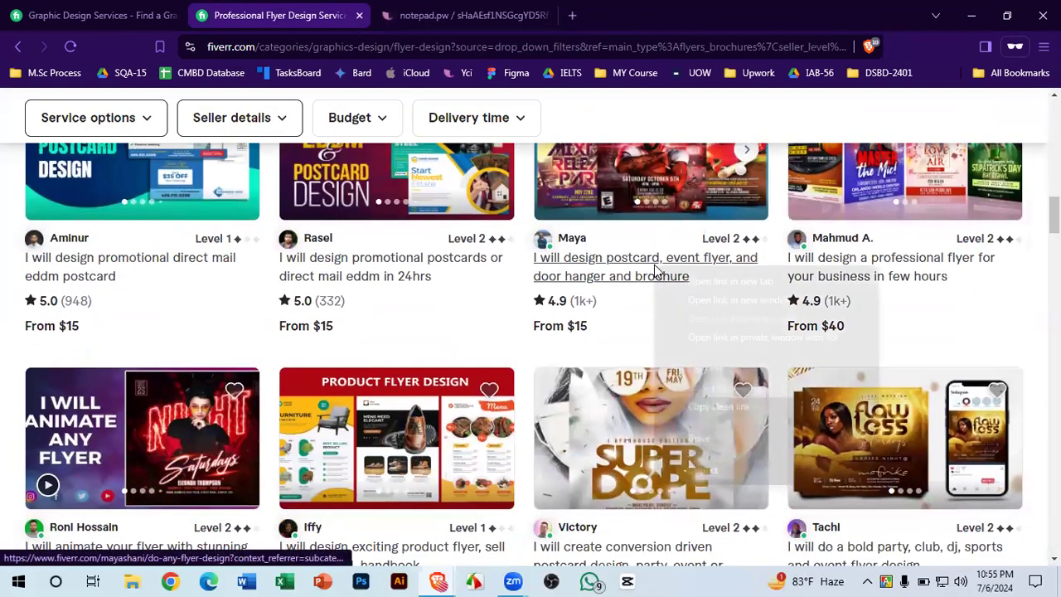
pyautogui.click(755, 280)
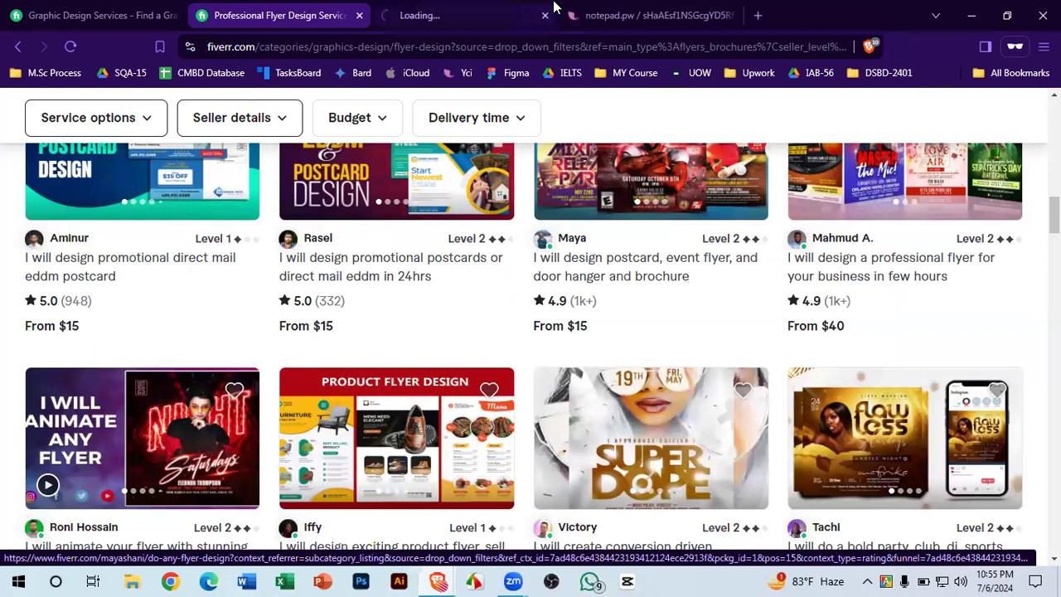
pyautogui.click(459, 18)
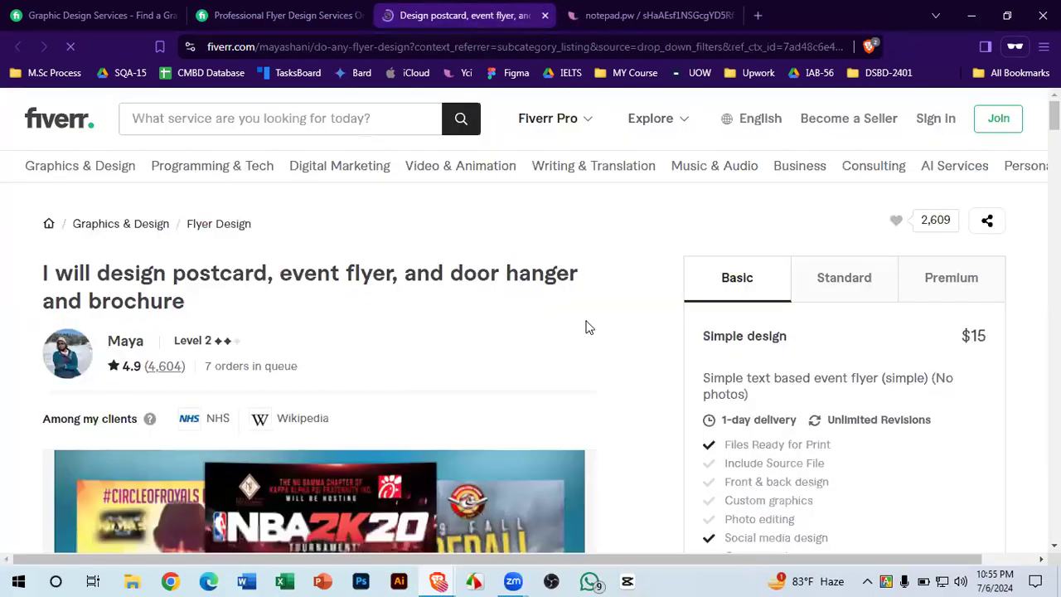
# - Compare the gig's Standard, Premium and Basic packages, looking at each one's name, price and description
pyautogui.click(850, 278)
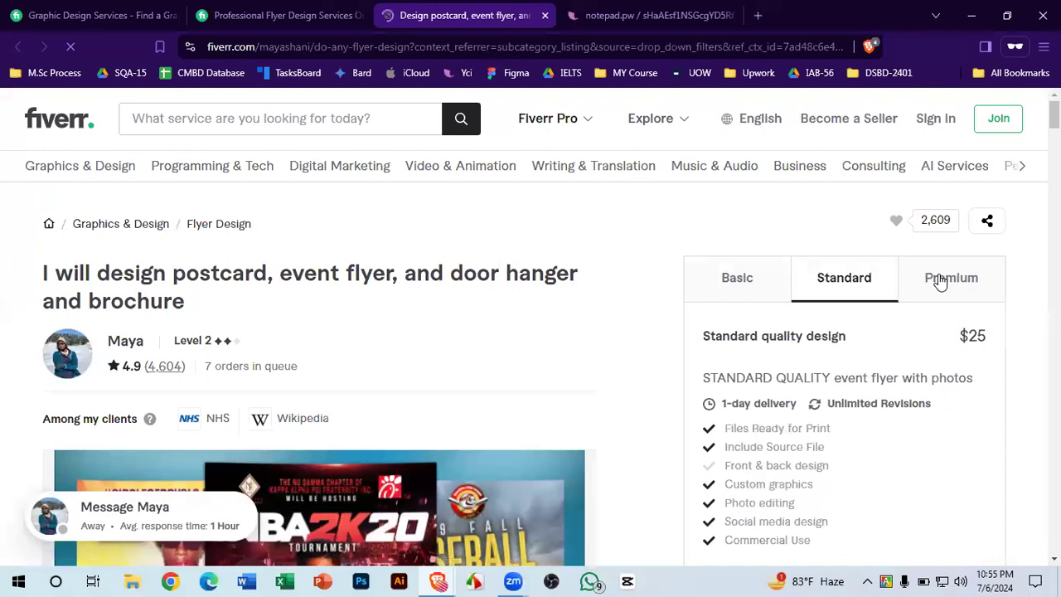
pyautogui.click(941, 281)
pyautogui.moveTo(734, 315); pyautogui.dragTo(739, 337)
pyautogui.tripleClick(738, 337)
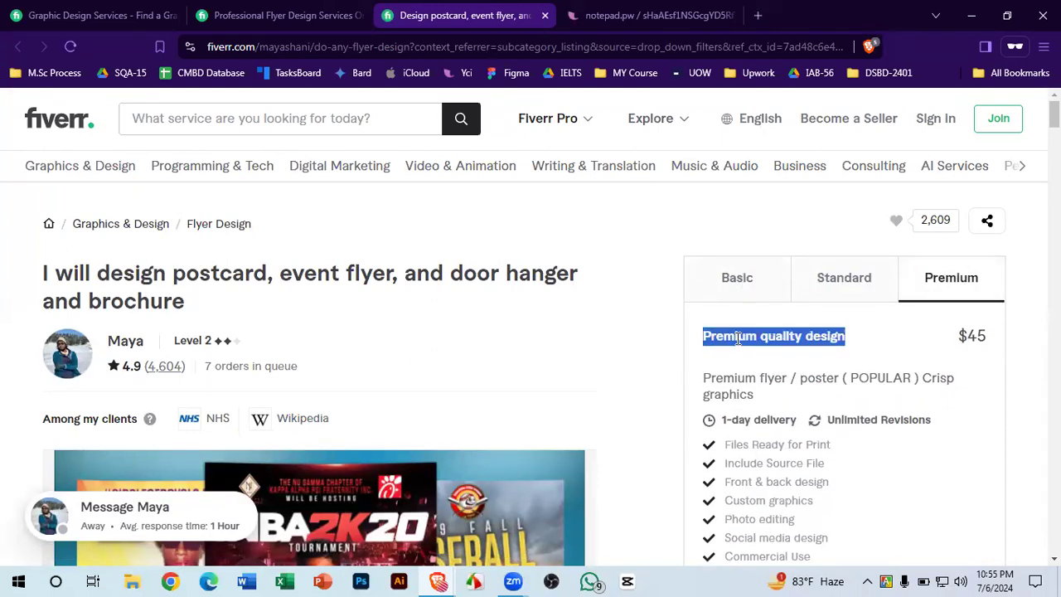
pyautogui.click(848, 300)
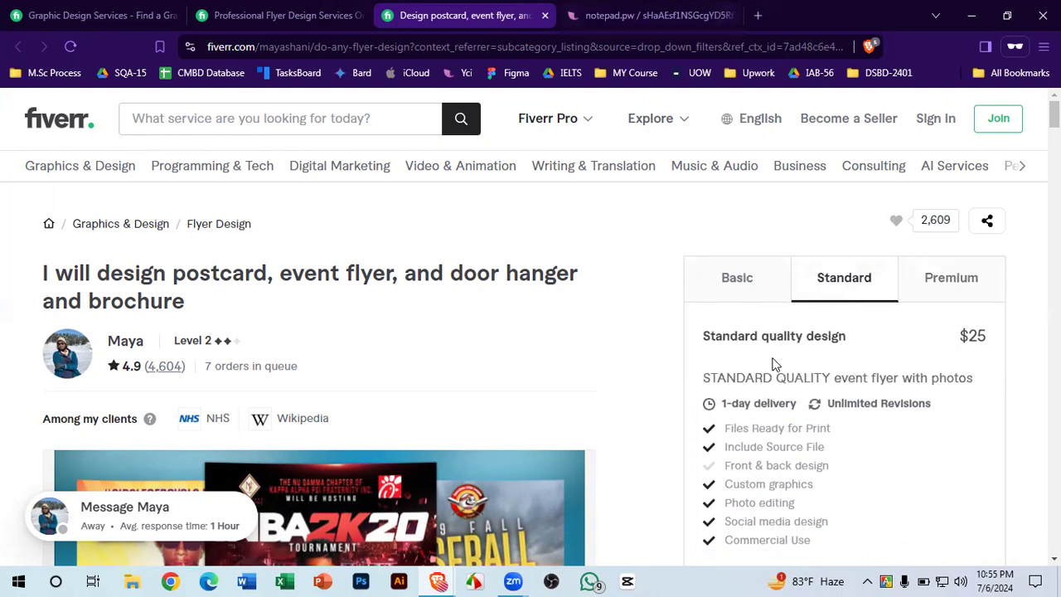
pyautogui.click(748, 277)
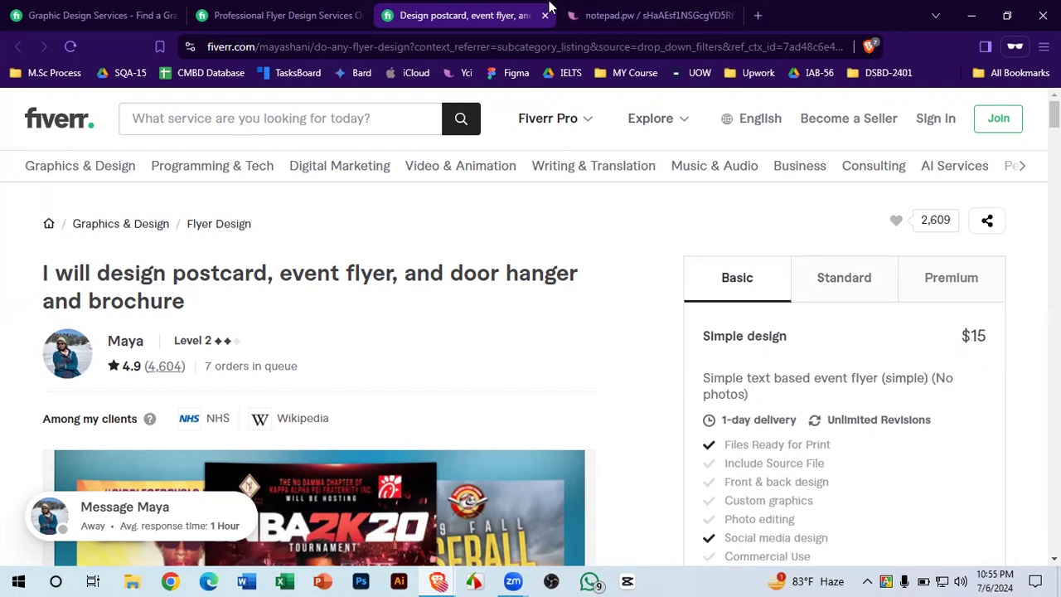
# - In the gig notes, write "3 Ta packages er name change kore dibo" on its own line below the Package item
pyautogui.click(612, 14)
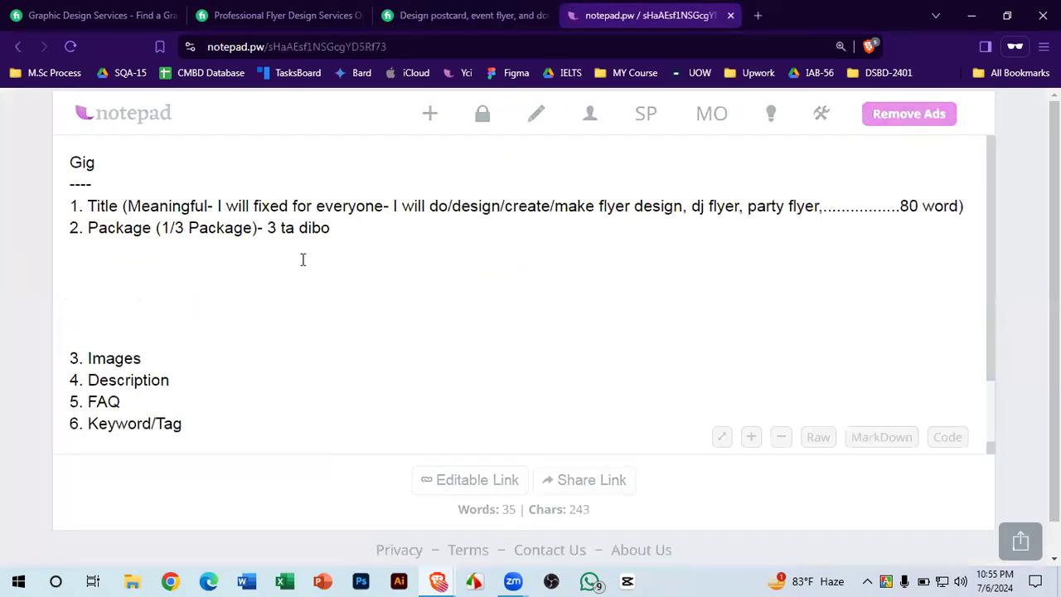
pyautogui.click(199, 281)
pyautogui.write('3 Ta ')
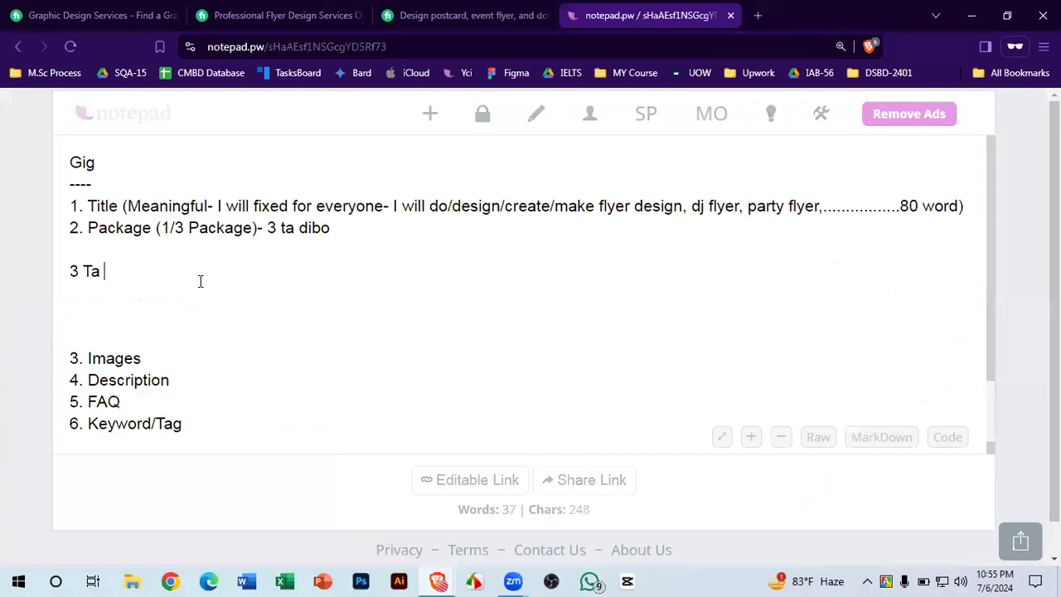
pyautogui.write('package')
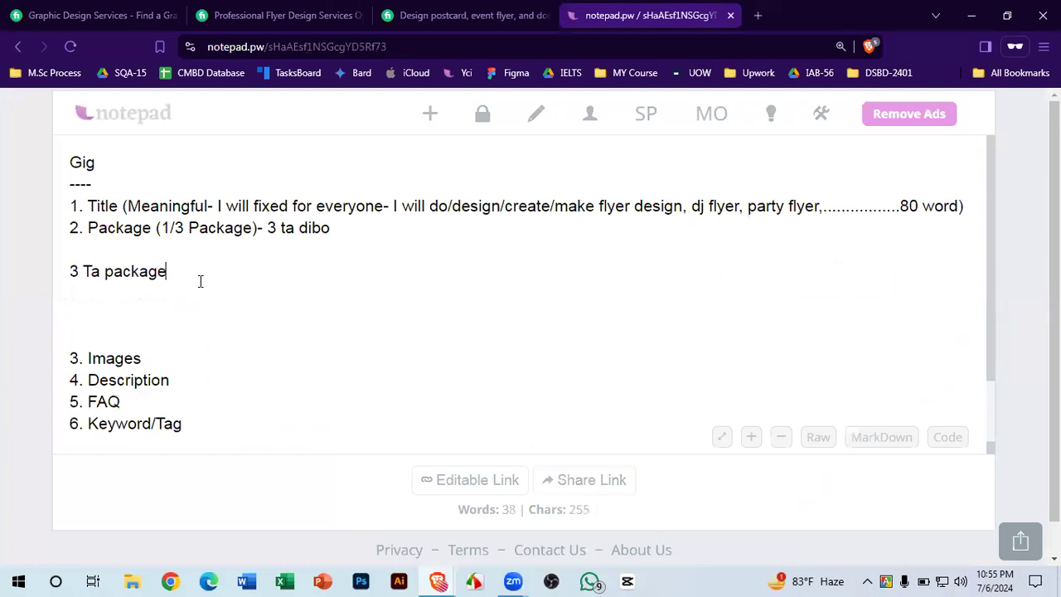
pyautogui.write('s er name change kroe')
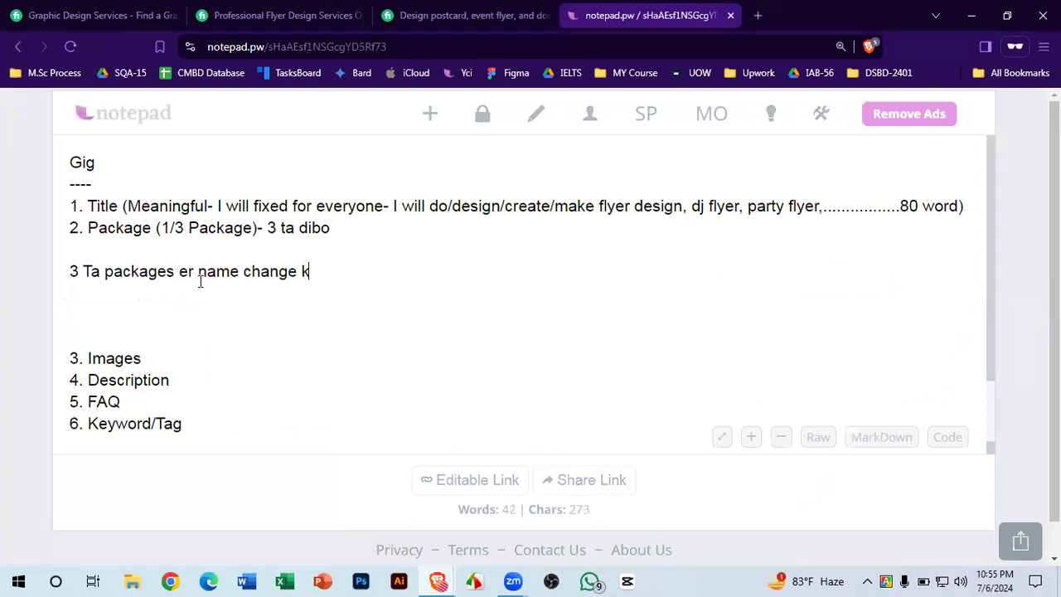
pyautogui.press('BackSpace')
pyautogui.press('BackSpace')
pyautogui.press('BackSpace')
pyautogui.write('ore eibo')
pyautogui.press('BackSpace')
pyautogui.press('BackSpace')
pyautogui.press('BackSpace')
pyautogui.write('dib')
pyautogui.click(298, 15)
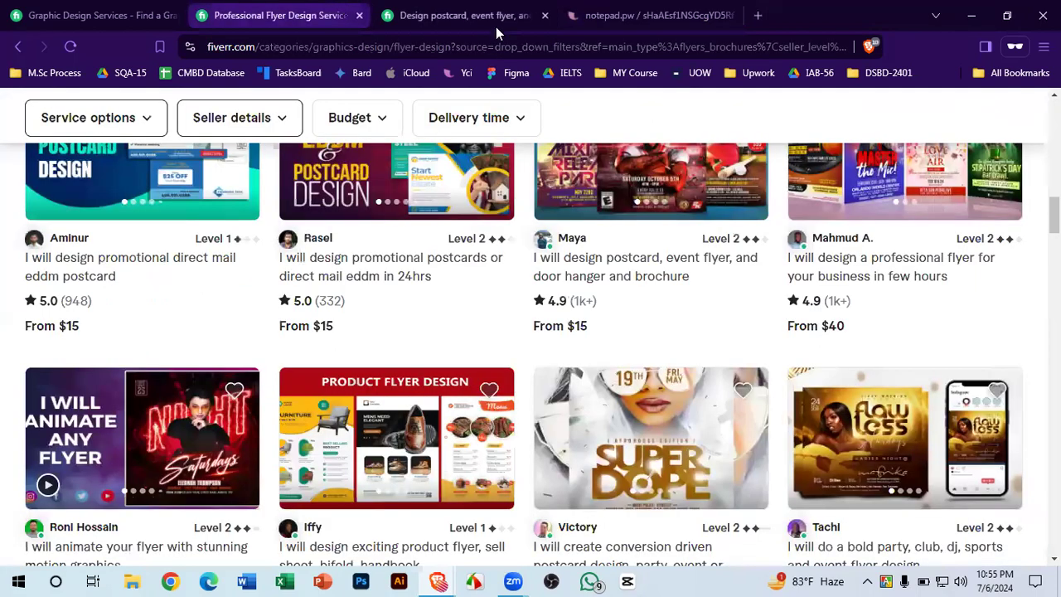
pyautogui.click(663, 8)
pyautogui.moveTo(663, 8); pyautogui.dragTo(701, 156)
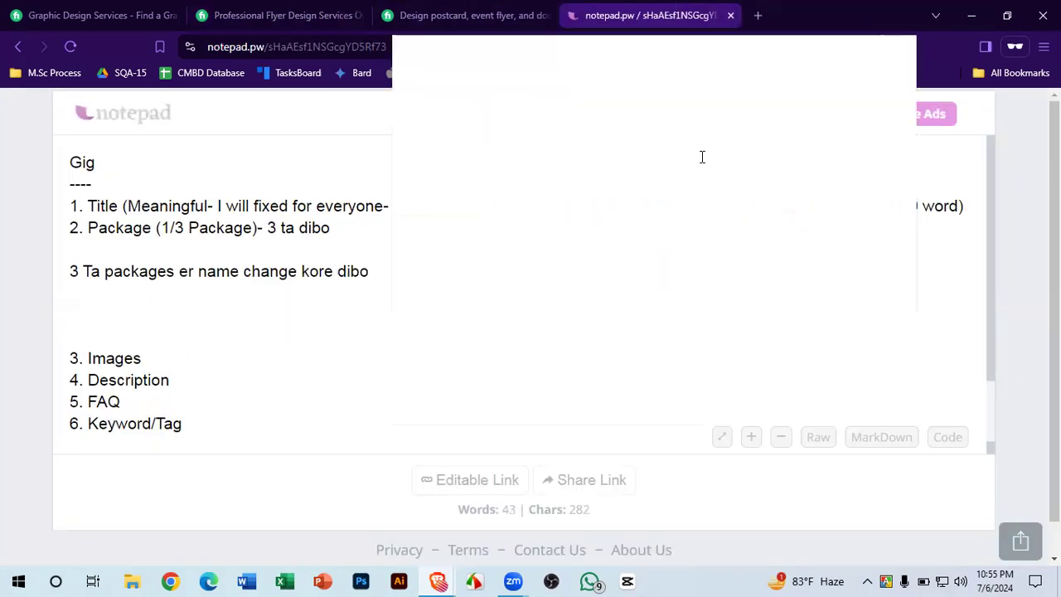
pyautogui.click(825, 149)
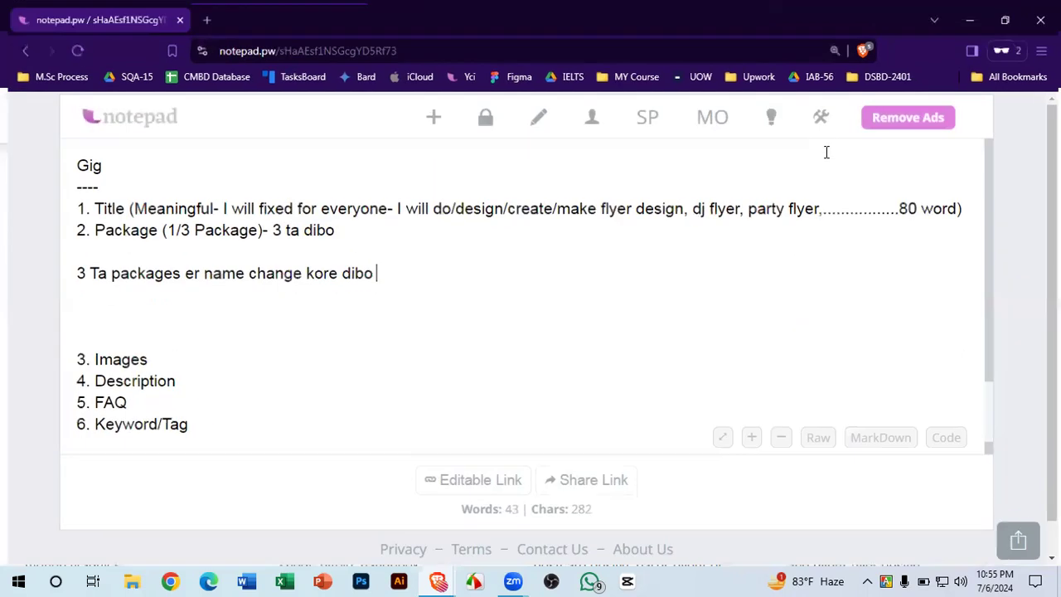
pyautogui.moveTo(494, 14); pyautogui.dragTo(682, 139)
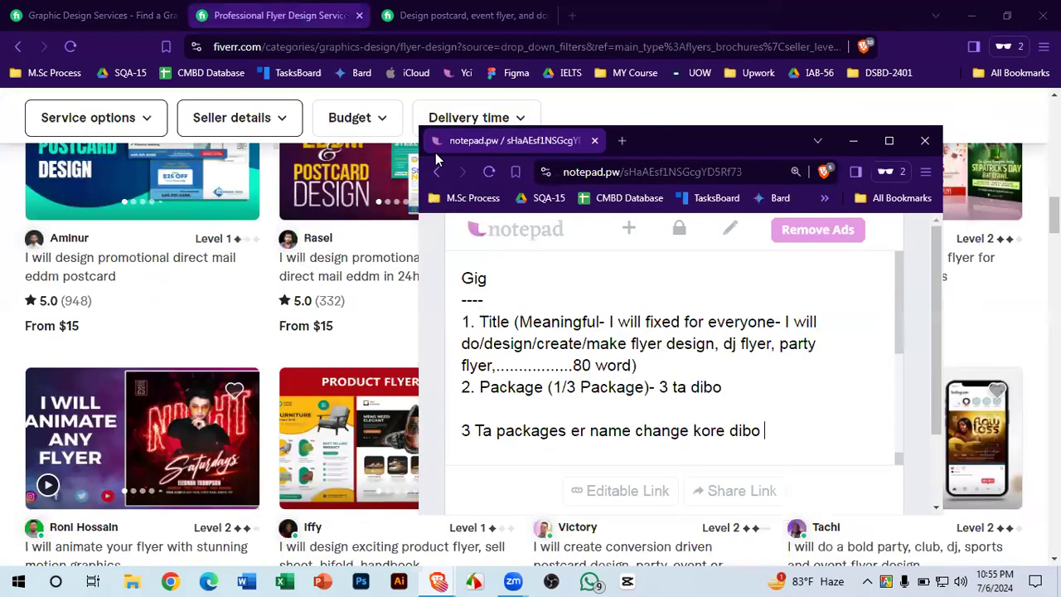
pyautogui.moveTo(477, 145); pyautogui.dragTo(471, 15)
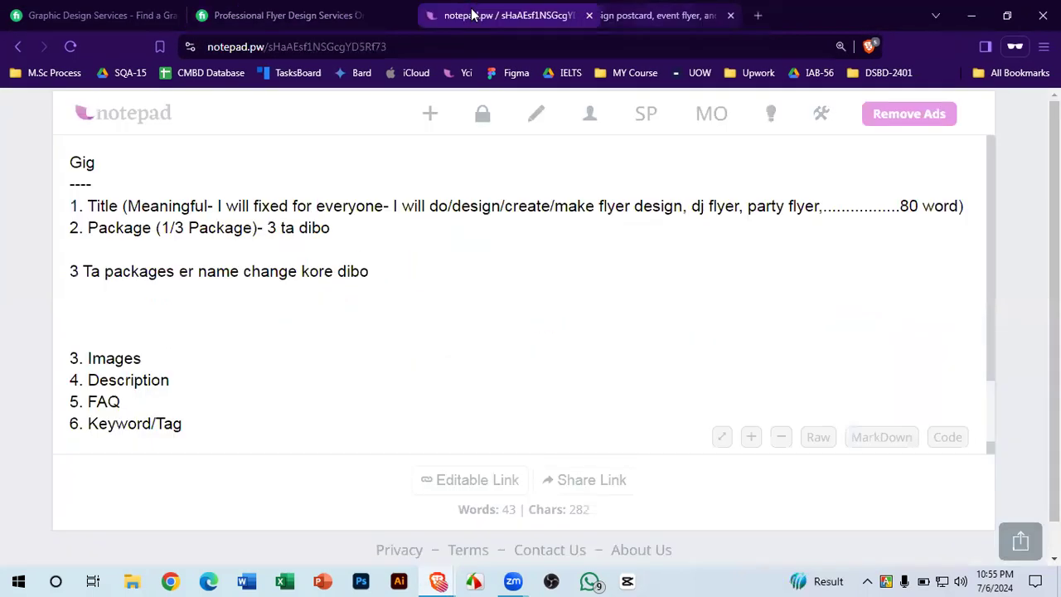
pyautogui.moveTo(610, 16); pyautogui.dragTo(411, 26)
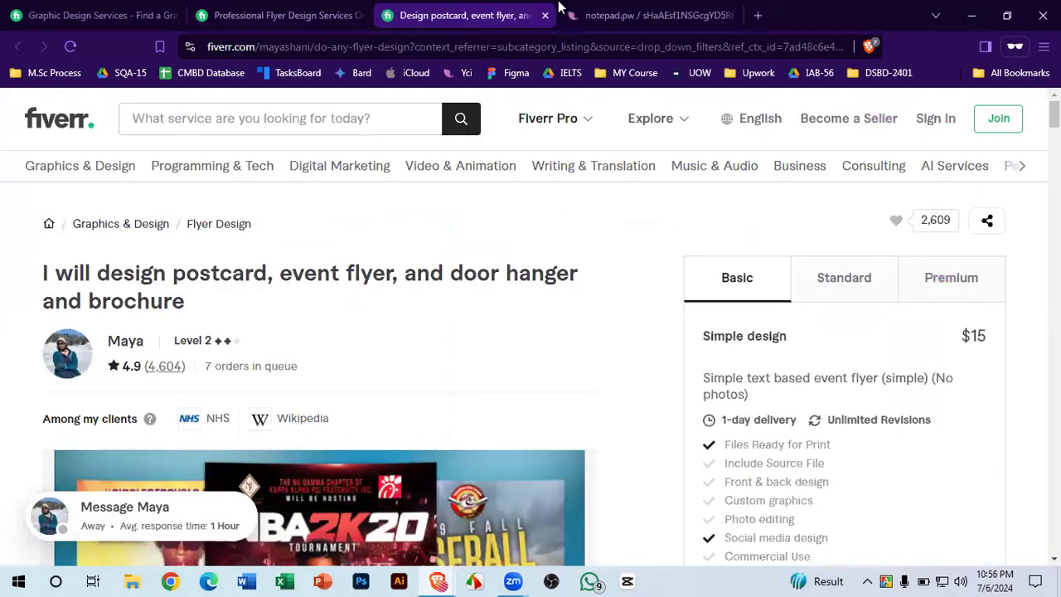
pyautogui.click(584, 15)
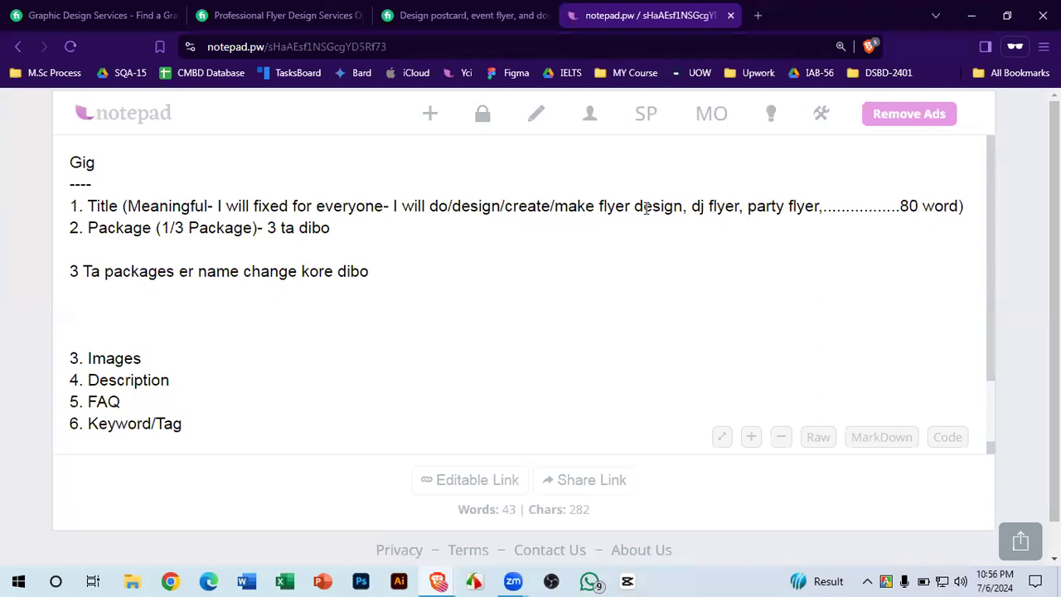
# - Return to the open postcard and event flyer gig and examine the name given to its Basic package
pyautogui.click(382, 23)
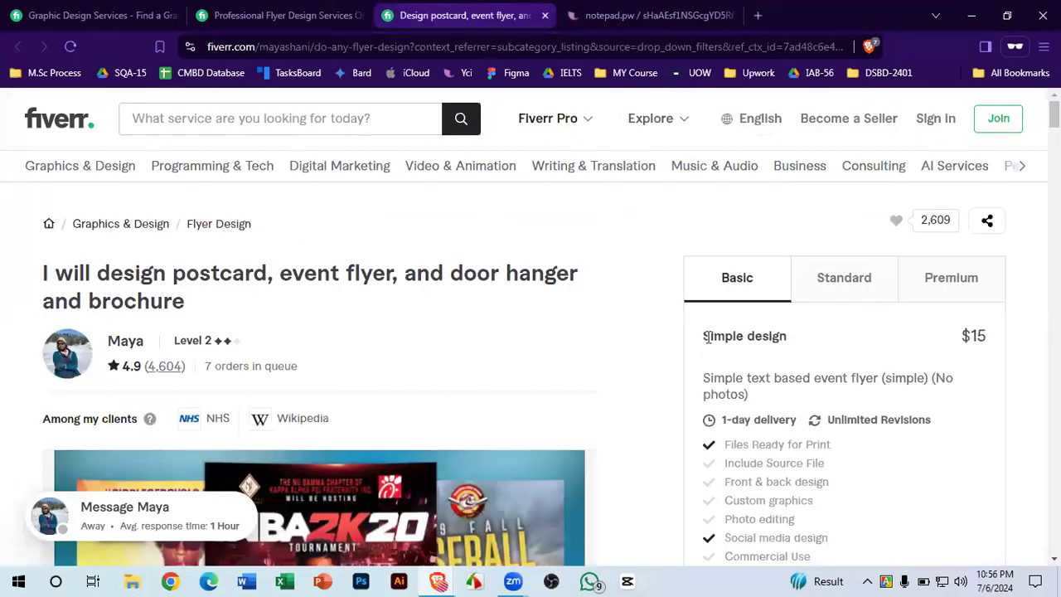
pyautogui.moveTo(707, 336); pyautogui.dragTo(792, 340)
pyautogui.click(792, 334)
pyautogui.click(296, 6)
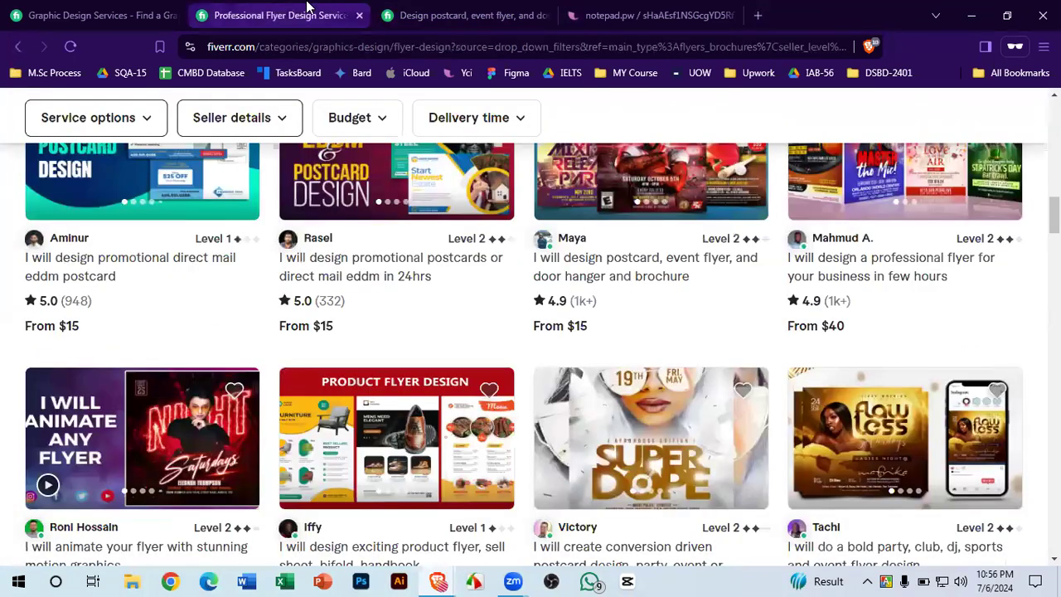
pyautogui.click(30, 9)
pyautogui.click(497, 10)
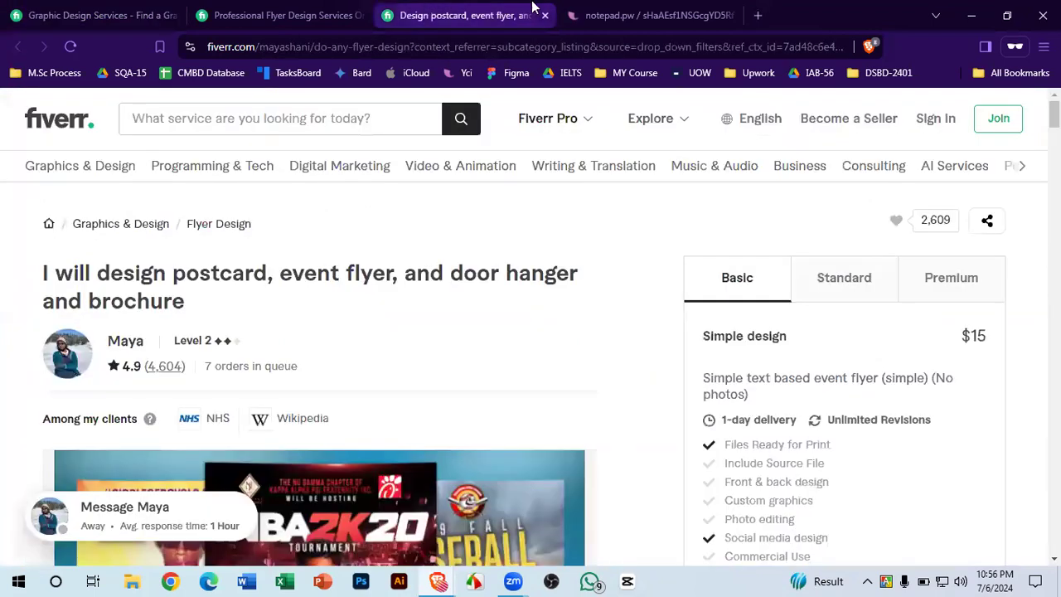
pyautogui.click(757, 15)
pyautogui.click(662, 7)
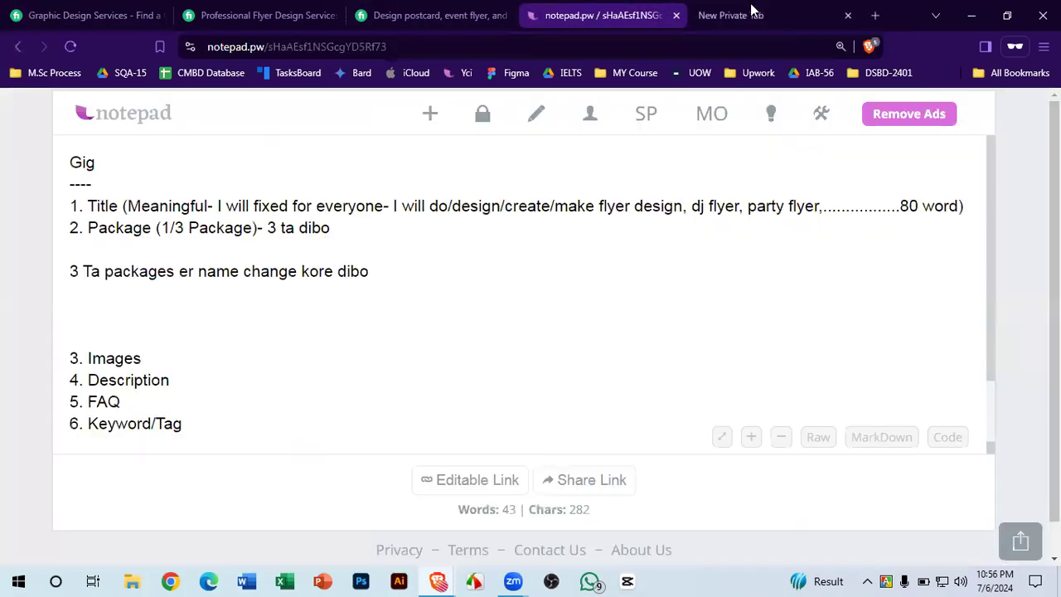
pyautogui.click(847, 16)
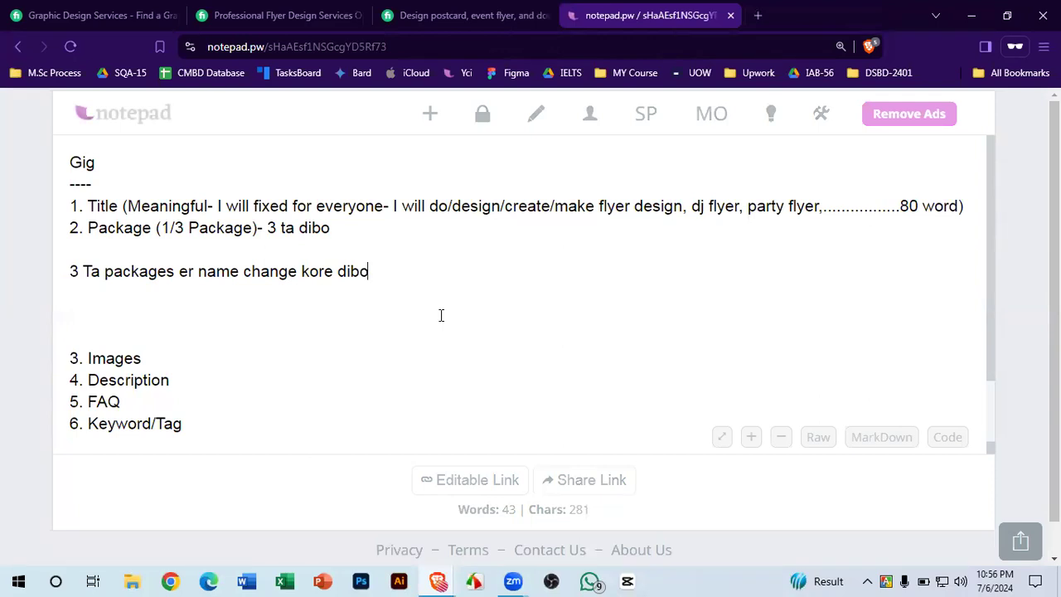
# - Examine the delivery time, revisions and included features of the gig's Basic package, and return to the gig notes
pyautogui.click(481, 18)
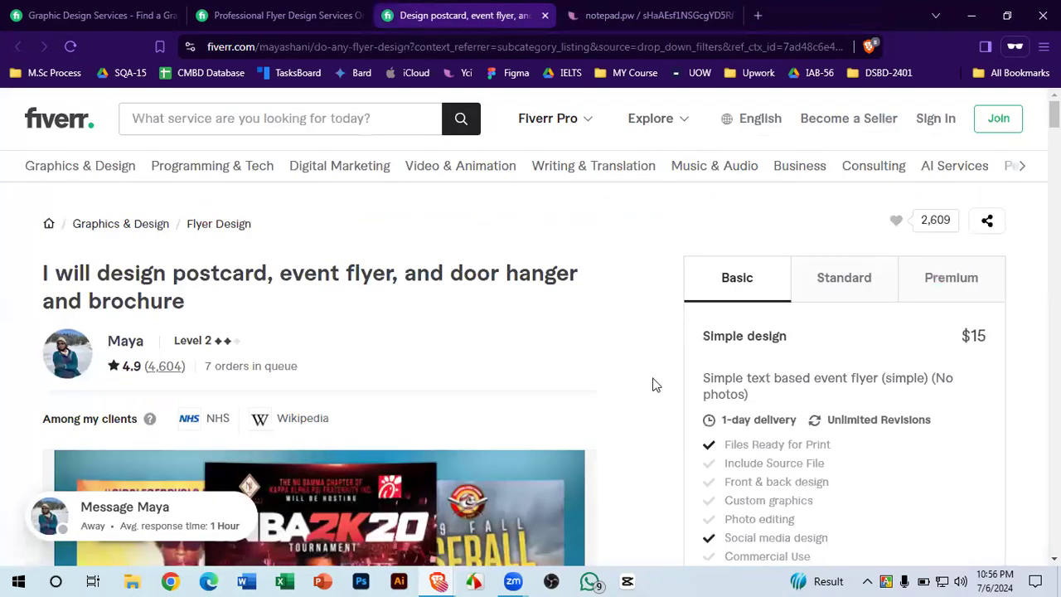
pyautogui.scroll(-2, 655, 385)
pyautogui.scroll(-1, 780, 327)
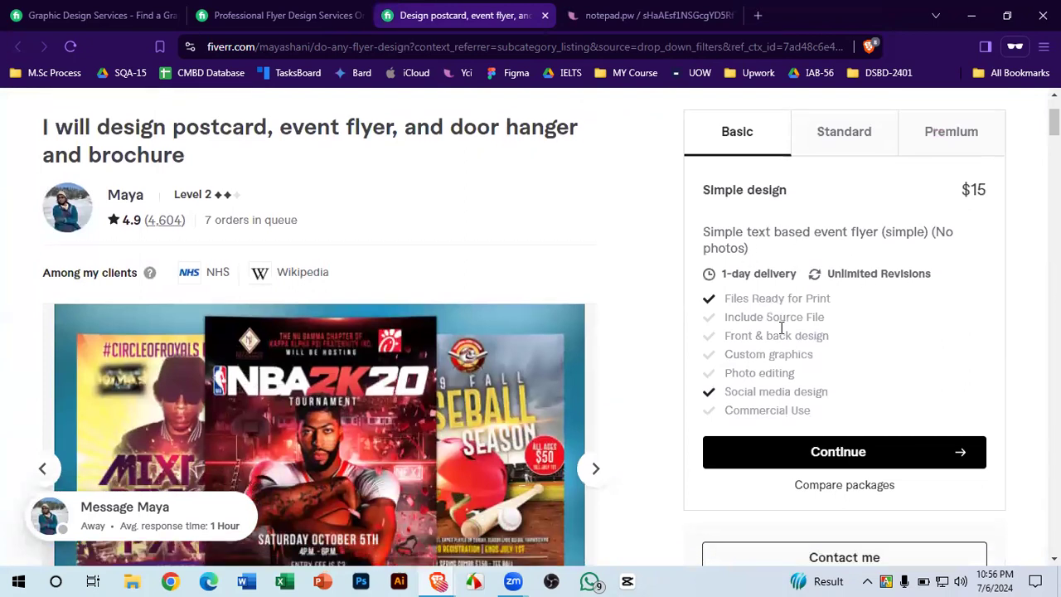
pyautogui.scroll(1, 780, 328)
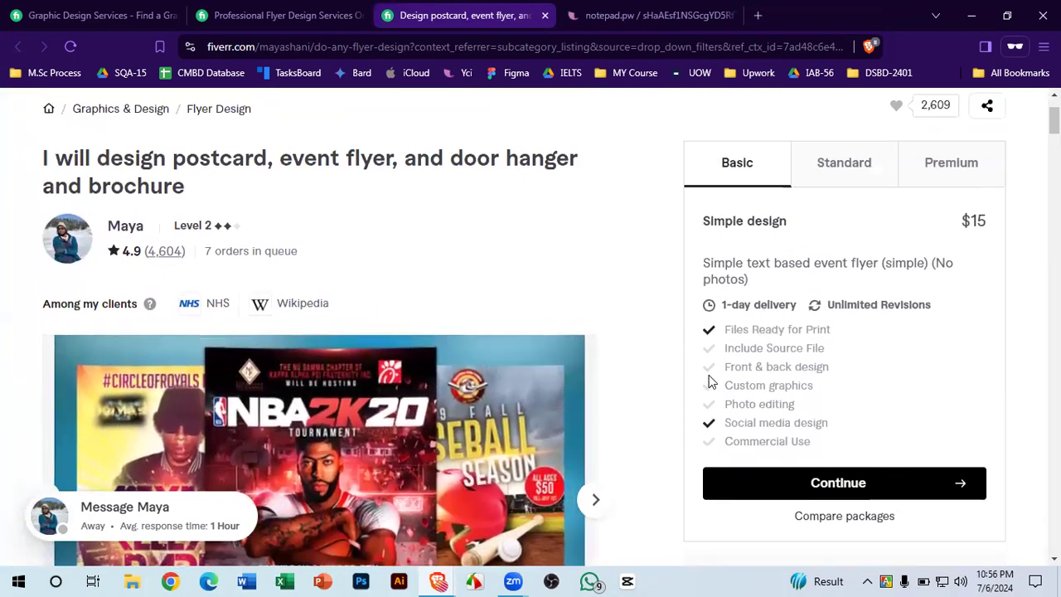
pyautogui.scroll(-1, 710, 382)
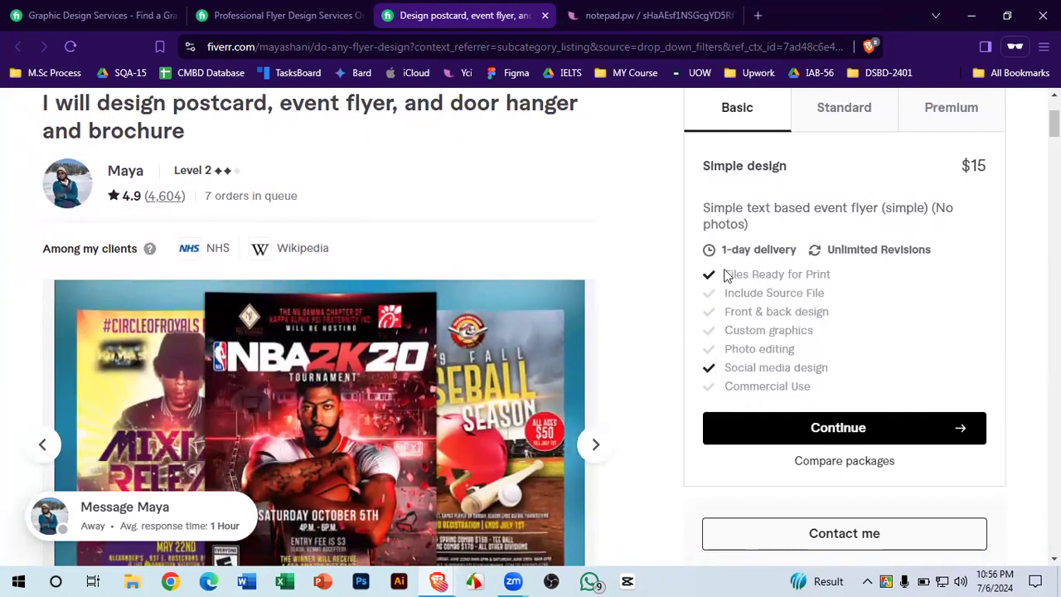
pyautogui.scroll(-4, 736, 387)
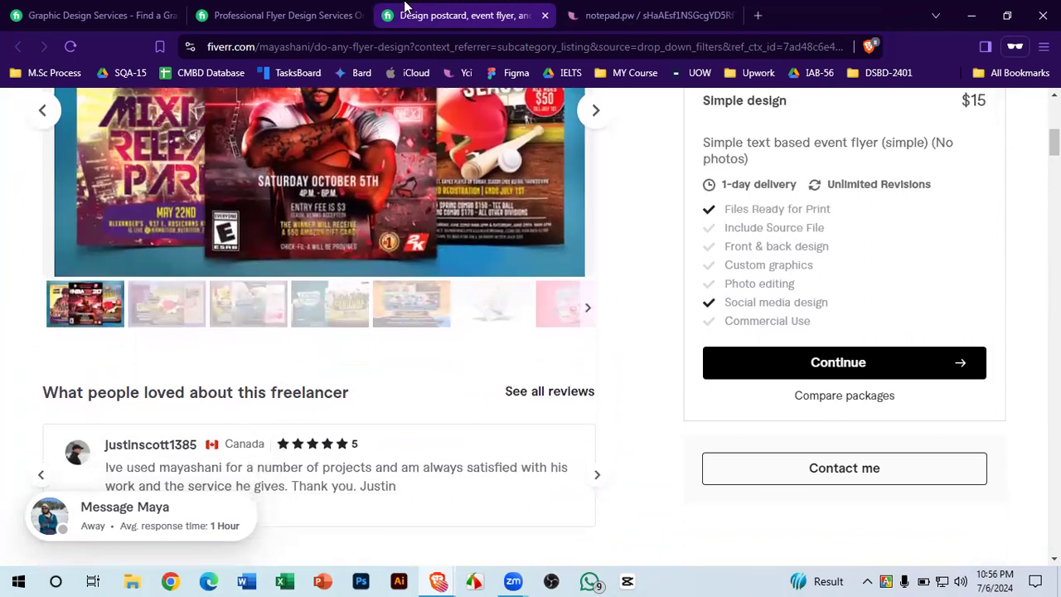
pyautogui.click(604, 10)
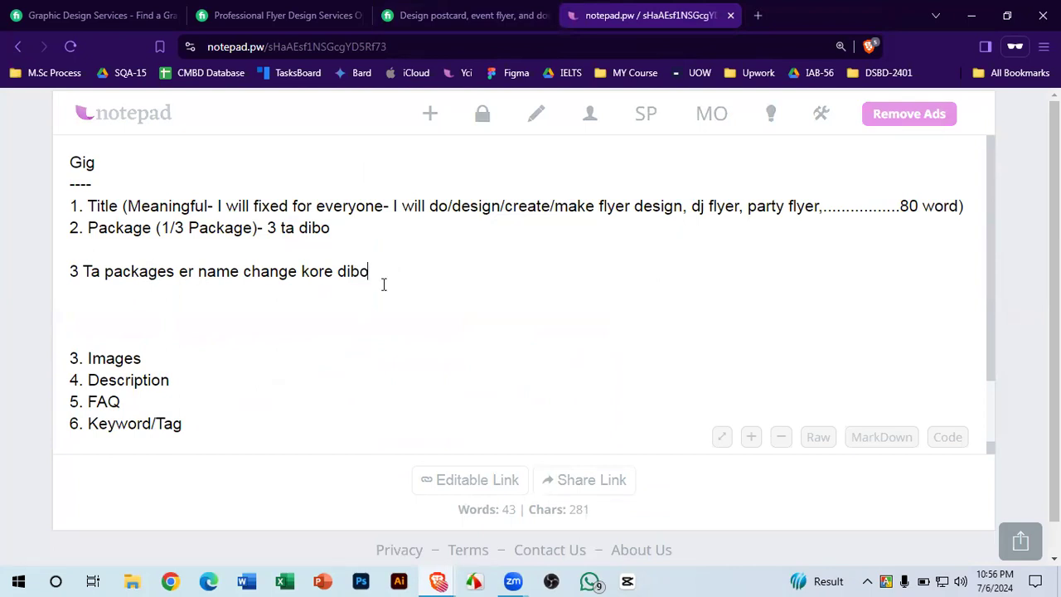
pyautogui.scroll(-2, 135, 300)
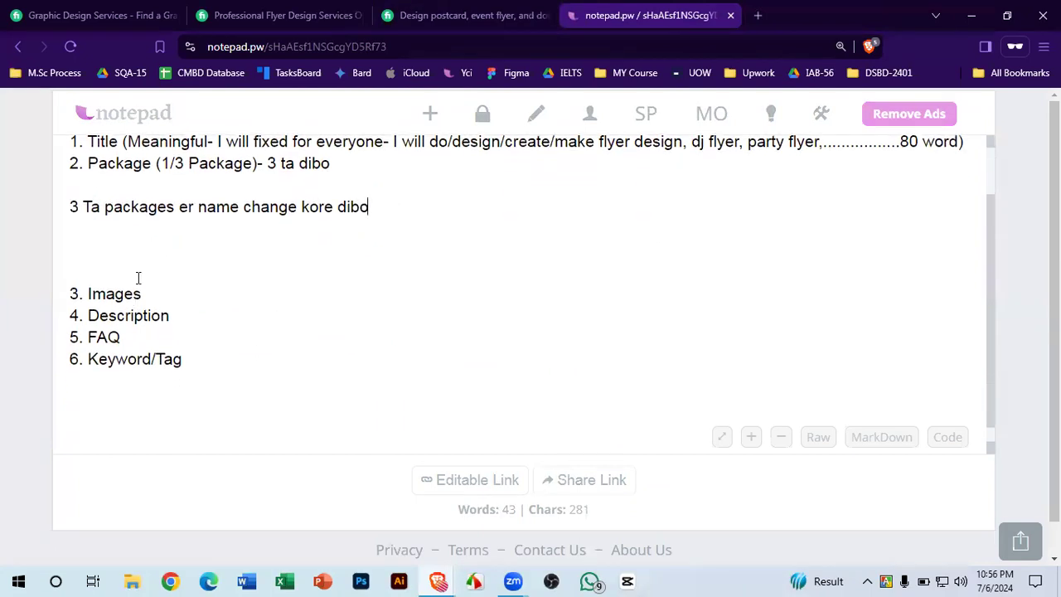
# - Remove the surplus blank lines above the Images item in the gig notes and add "(Videos+images+pdf)" to that item
pyautogui.click(139, 275)
pyautogui.press('BackSpace')
pyautogui.press('BackSpace')
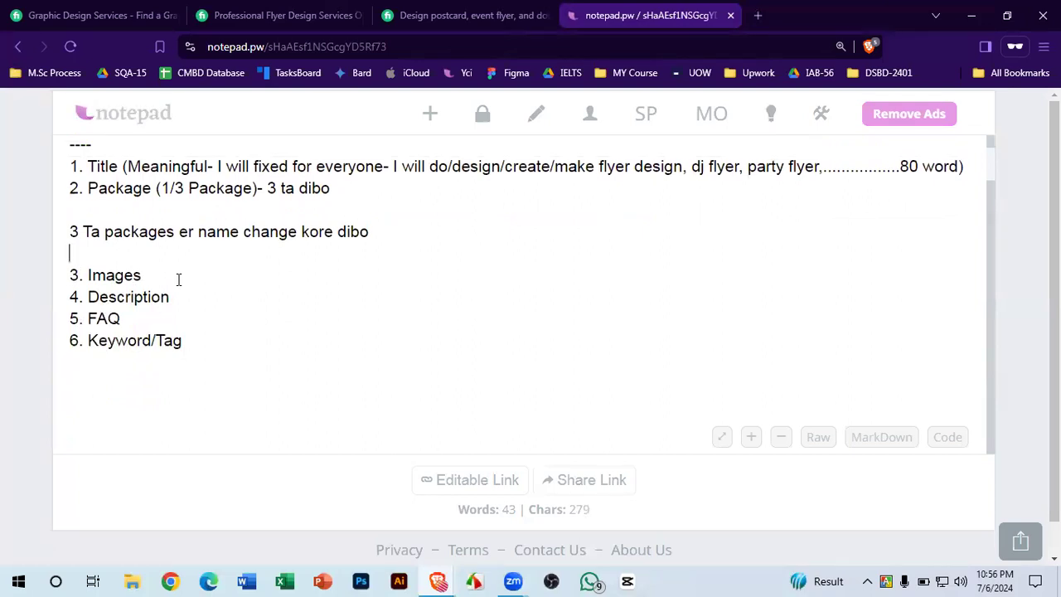
pyautogui.press('BackSpace')
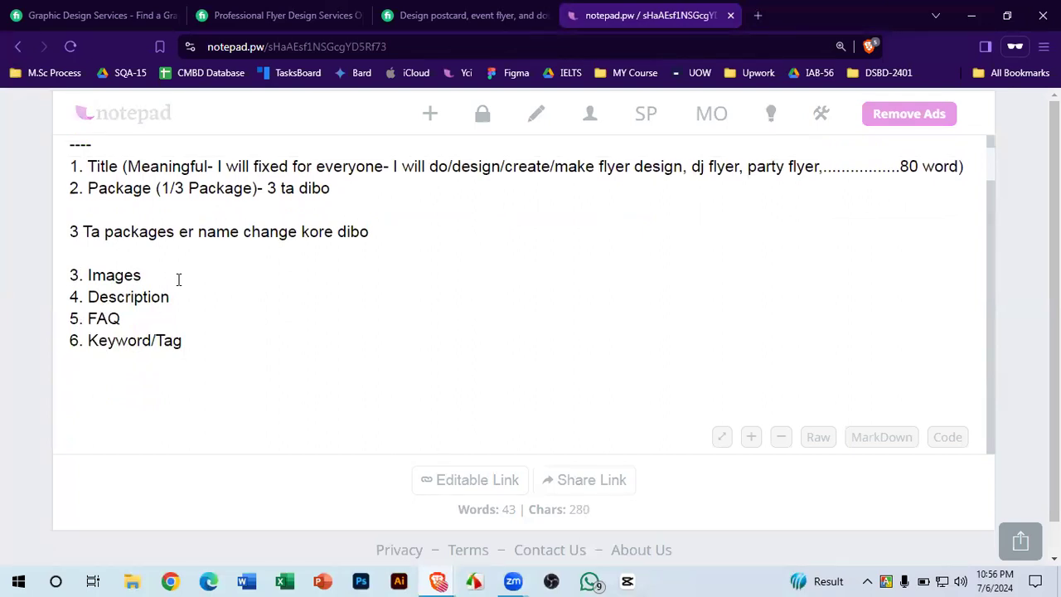
pyautogui.write('(Vides')
pyautogui.press('BackSpace')
pyautogui.write('os+images+pdf)')
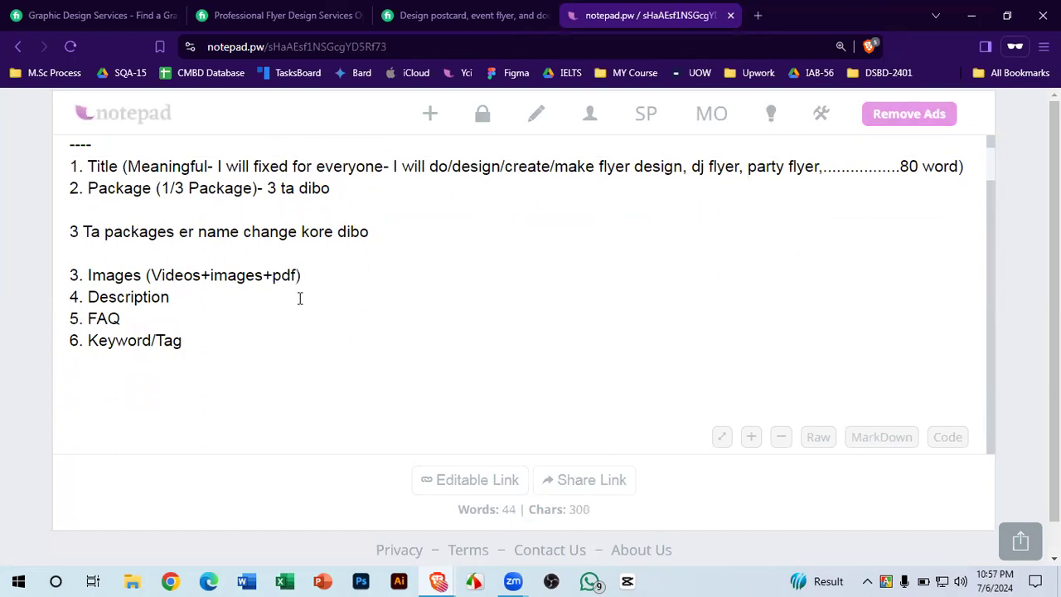
# - Append "- skip the video (Image-3 ta kore + pdf- 2 ta kore)" to the Images item and start a new line below it
pyautogui.write(' - skip t')
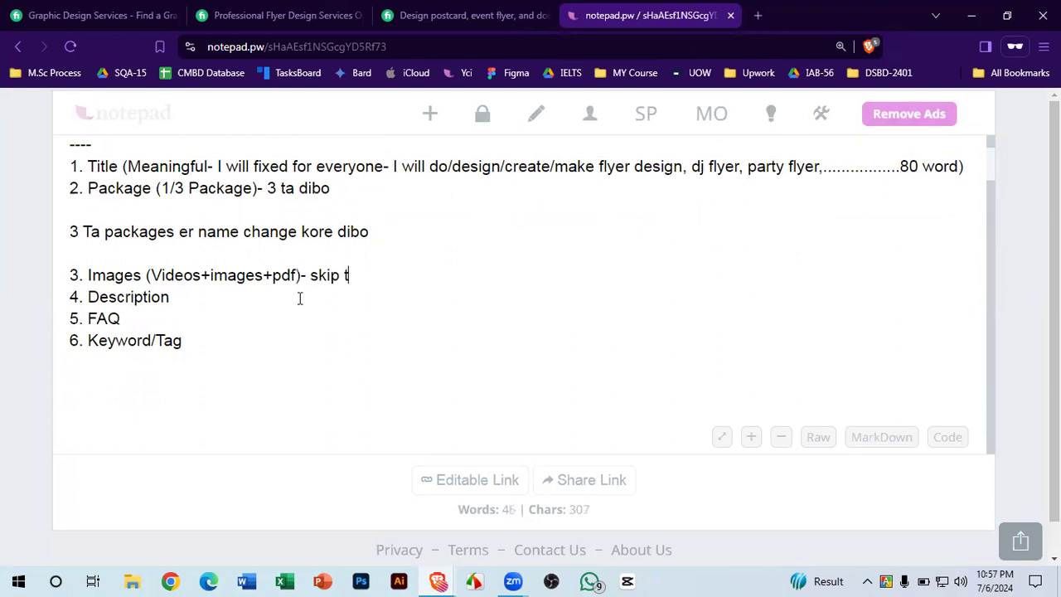
pyautogui.write('he video ')
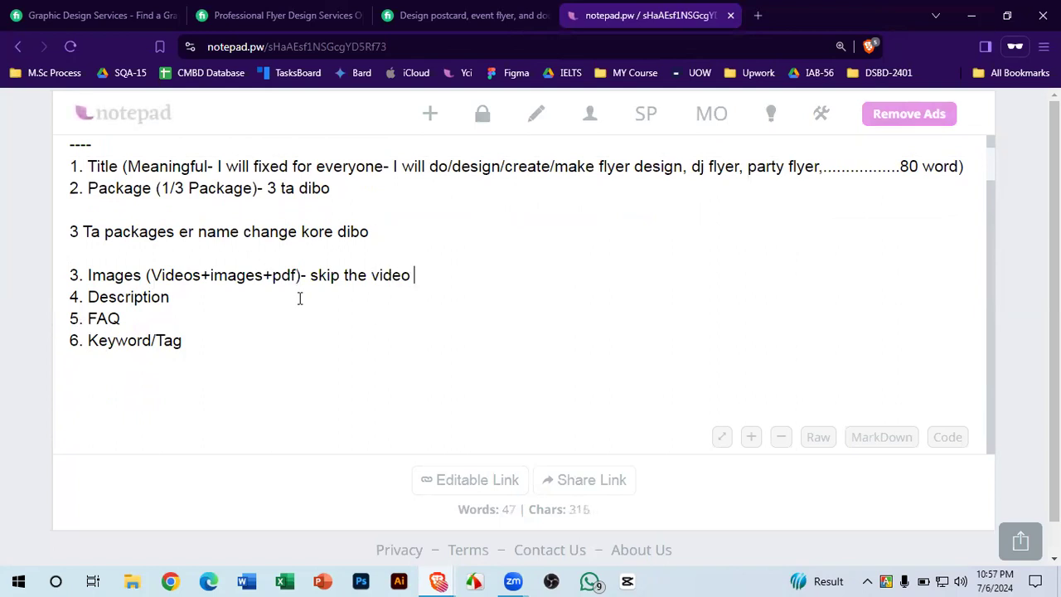
pyautogui.write('(Image-3 ')
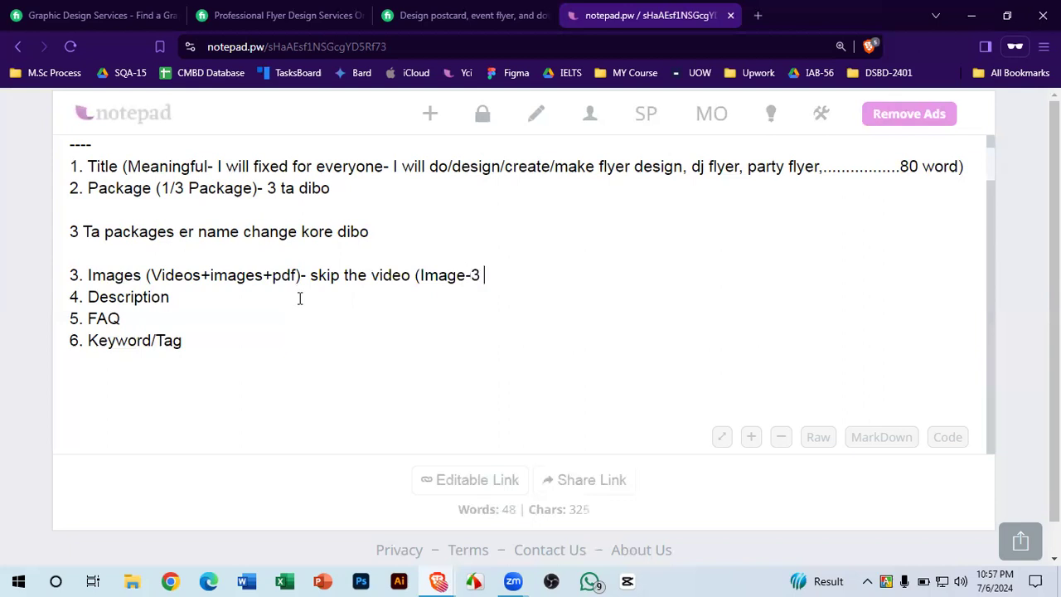
pyautogui.write('ta kore + pdf ')
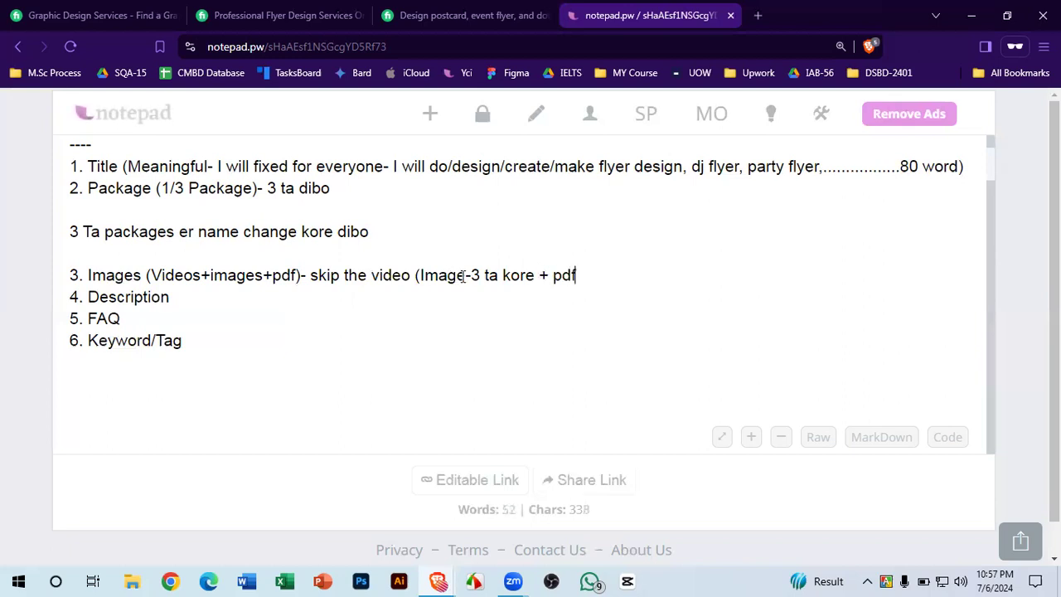
pyautogui.write('- 2 ta kore )')
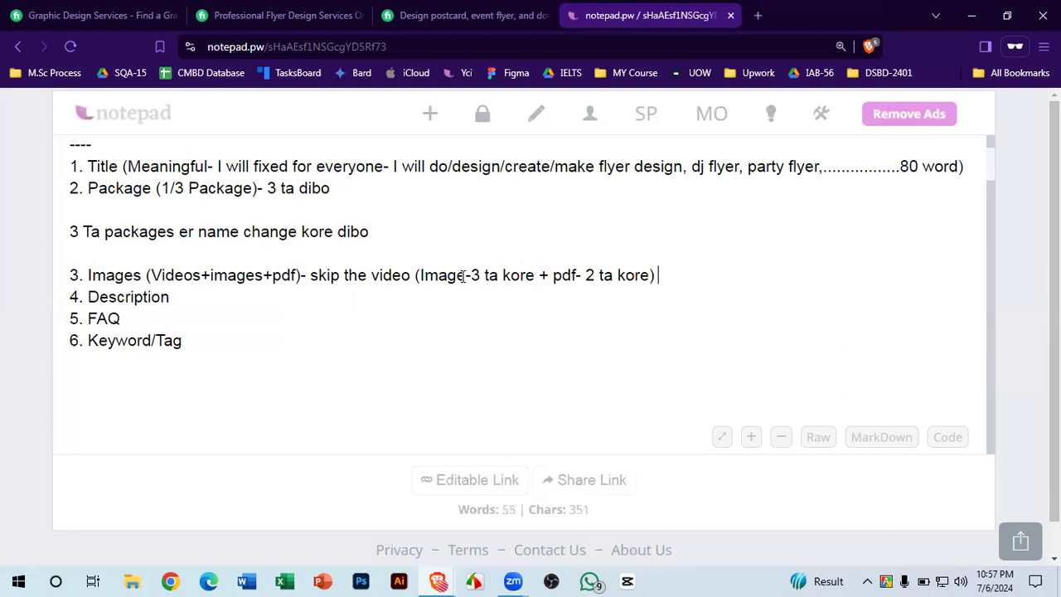
pyautogui.press('Return')
pyautogui.press('Return')
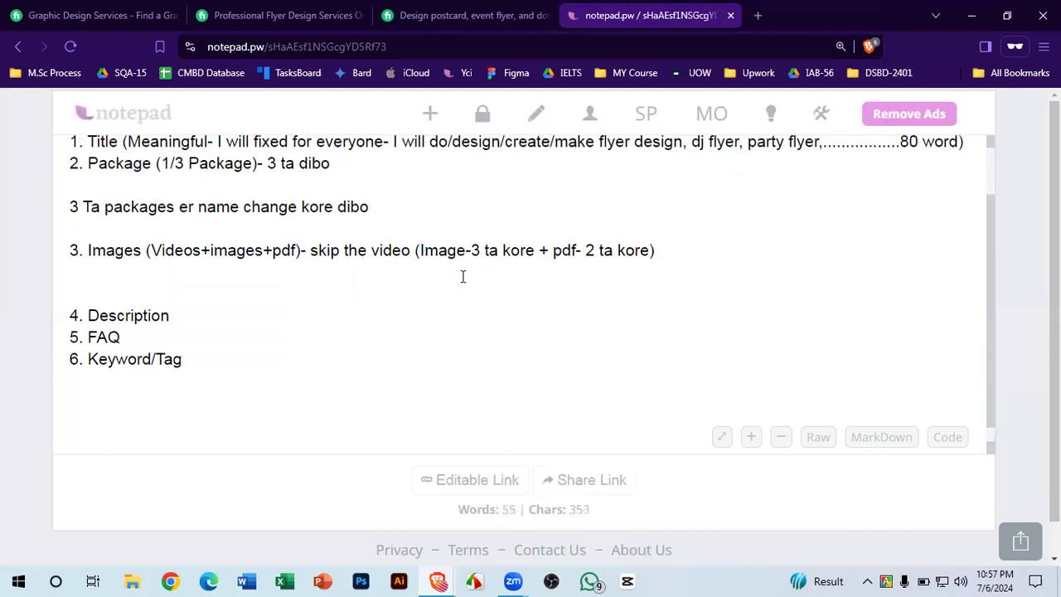
pyautogui.press('BackSpace')
pyautogui.write('Images')
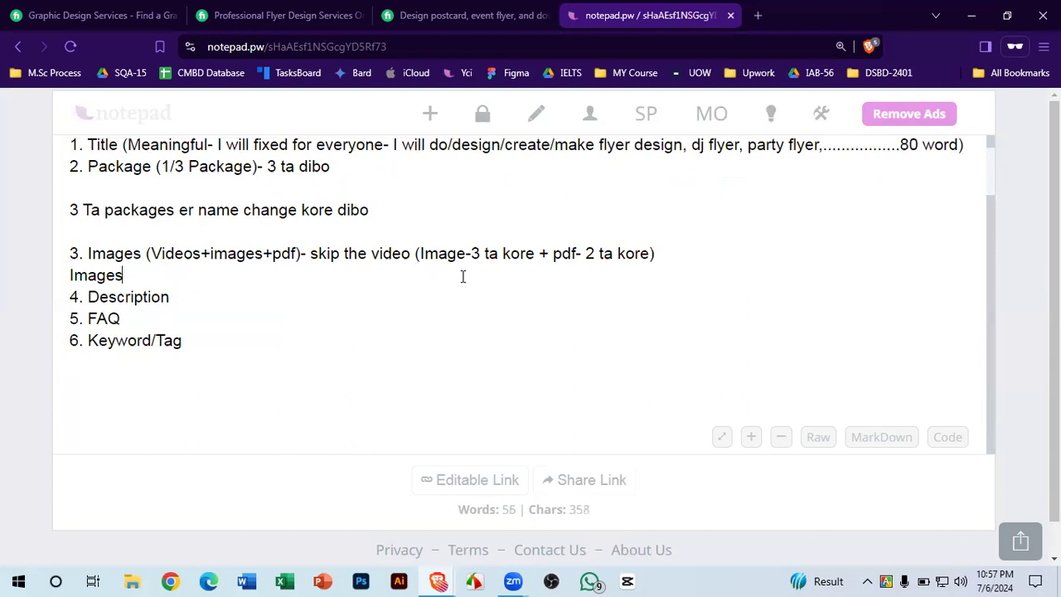
pyautogui.press('BackSpace')
pyautogui.press('BackSpace')
pyautogui.press('BackSpace')
pyautogui.press('BackSpace')
pyautogui.press('BackSpace')
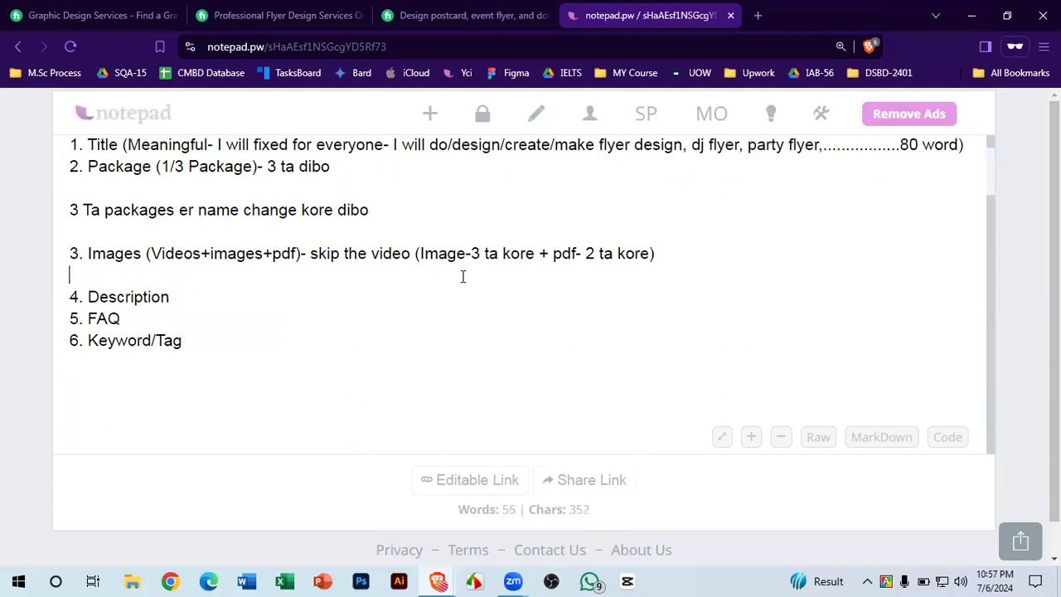
pyautogui.write('Pdf making')
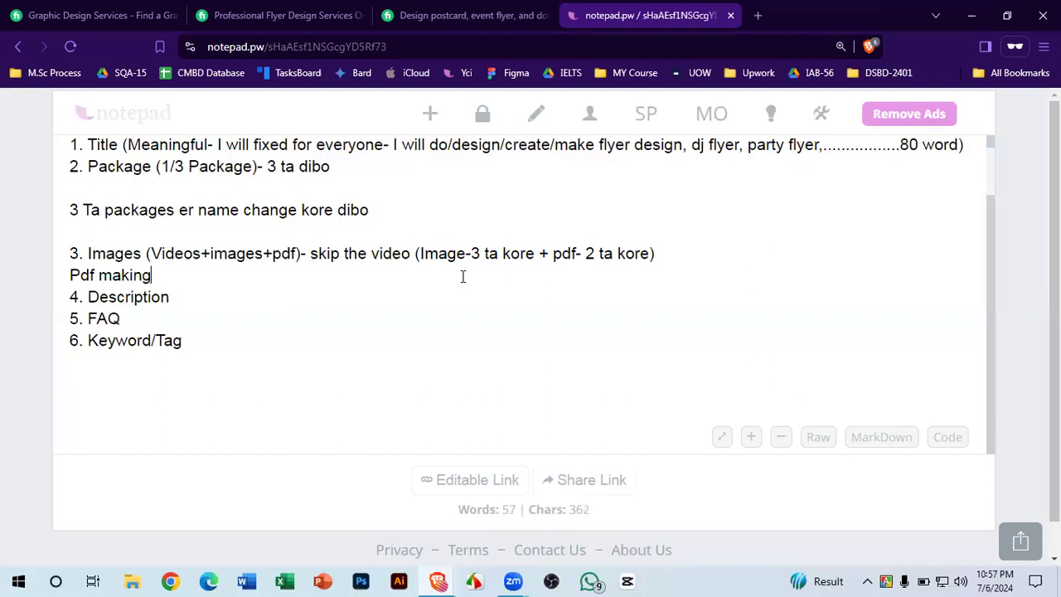
pyautogui.write(' way (')
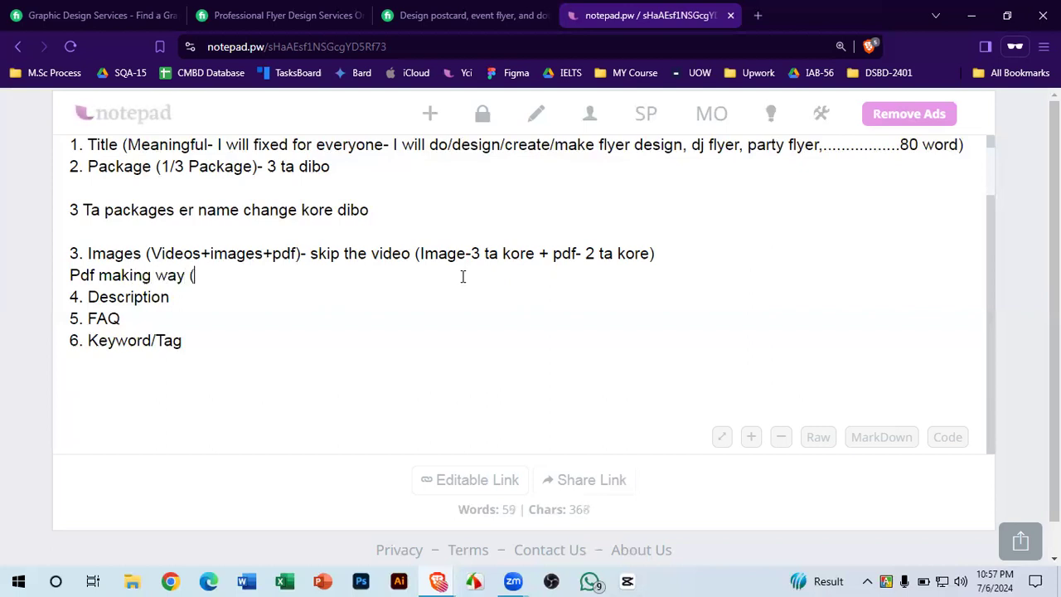
pyautogui.write('www.ilovepdf.con')
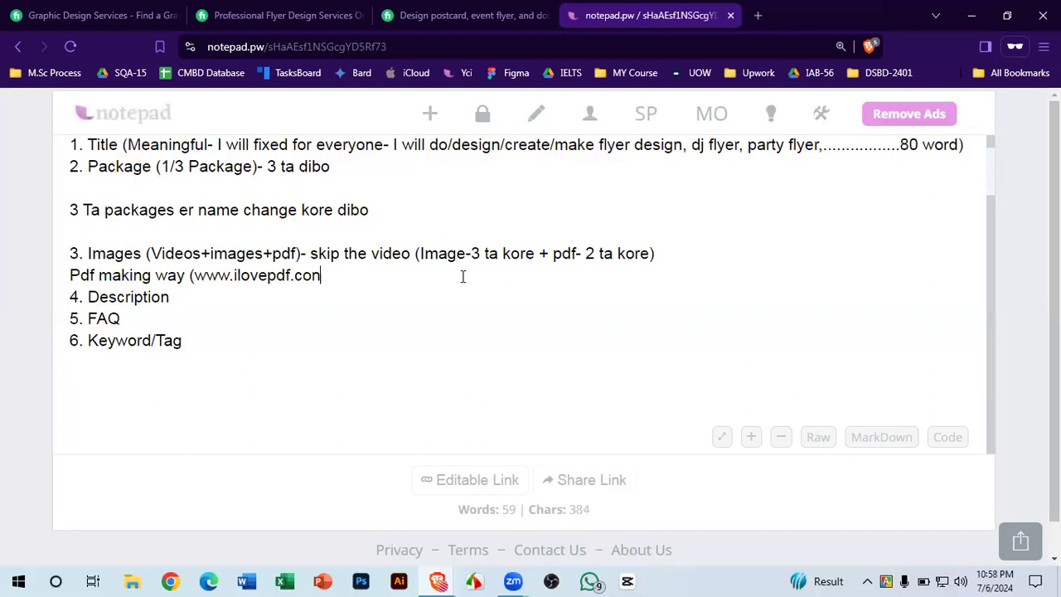
pyautogui.press('BackSpace')
pyautogui.write('m- ')
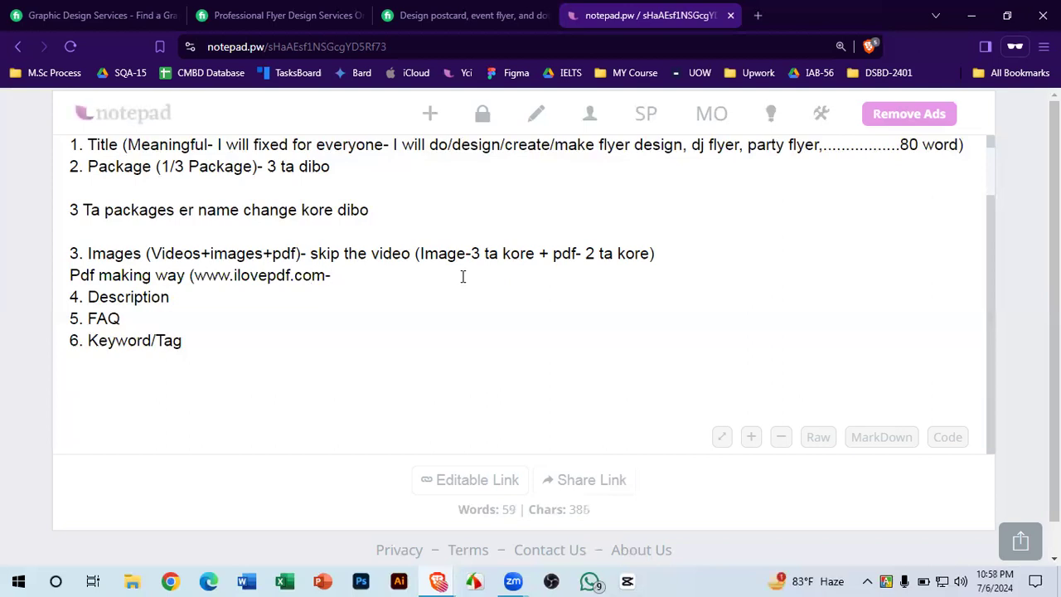
pyautogui.write('images to pdf name')
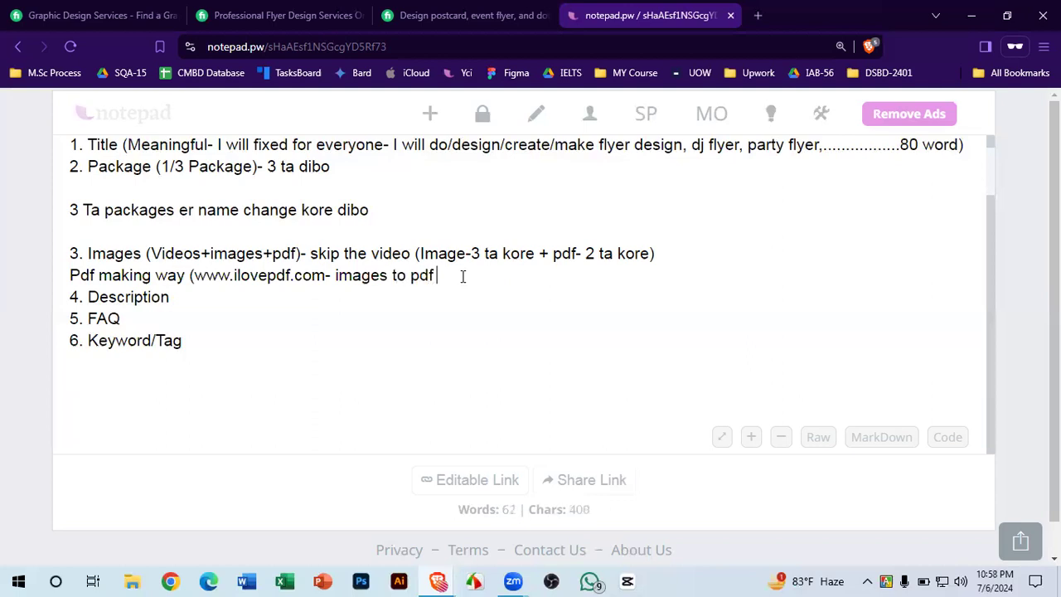
pyautogui.press('BackSpace')
pyautogui.press('BackSpace')
pyautogui.press('BackSpace')
pyautogui.press('BackSpace')
pyautogui.press('BackSpace')
pyautogui.press('BackSpace')
pyautogui.write('section')
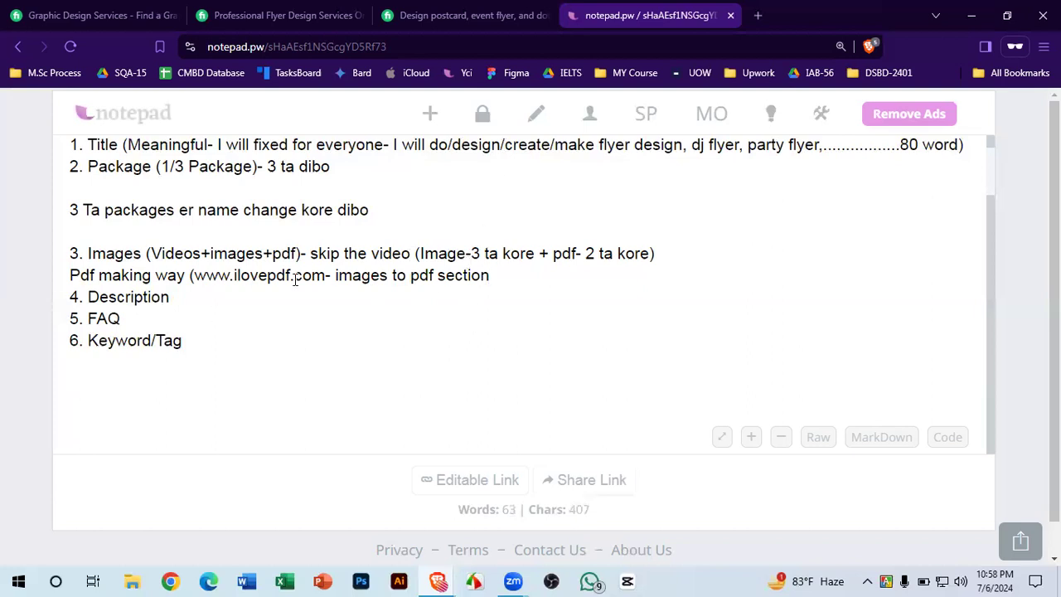
# - Close the bracket on the PDF line and add "Per pdf e apnara 10 ta images diben" after it
pyautogui.write(') Per pdf e apnara ')
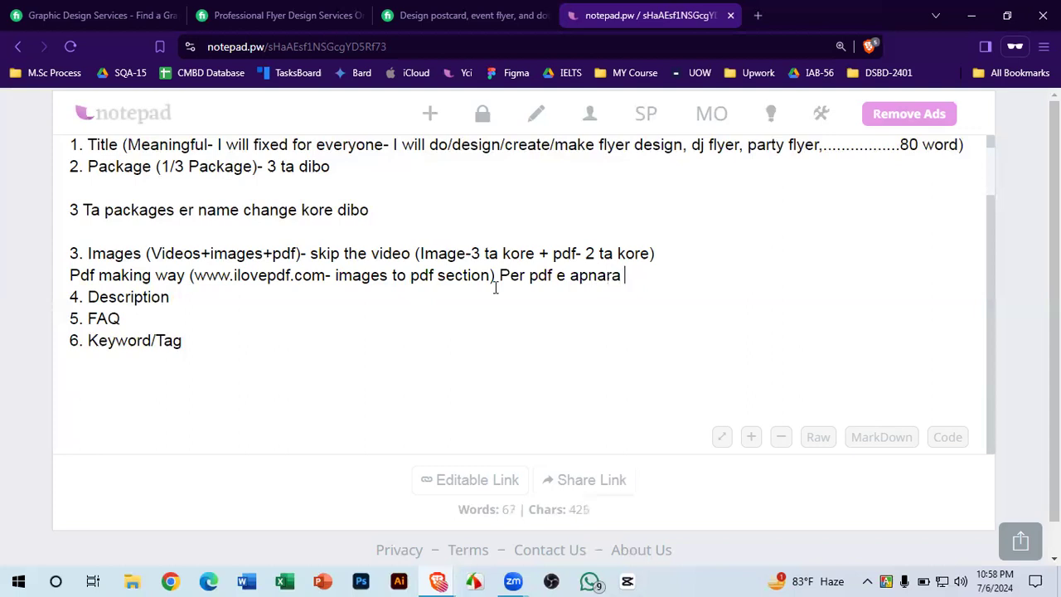
pyautogui.write(' 10 ta imag')
pyautogui.write('s ')
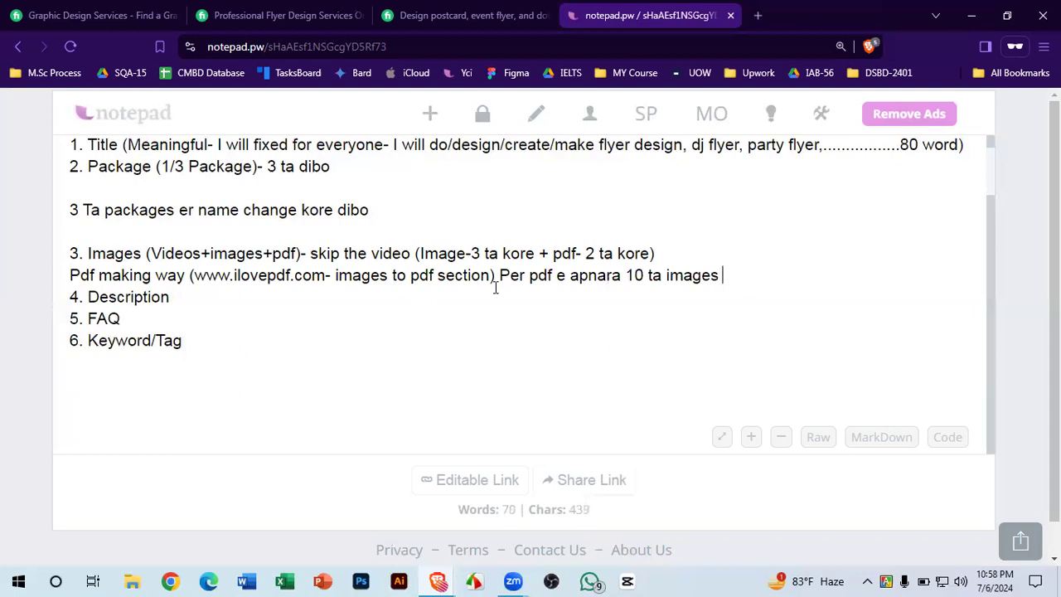
pyautogui.write('diben')
# - Insert the line "Images size- 1600/1076" between the Images item and the PDF line, with a blank line after it
pyautogui.click(684, 262)
pyautogui.press('Return')
pyautogui.press('Return')
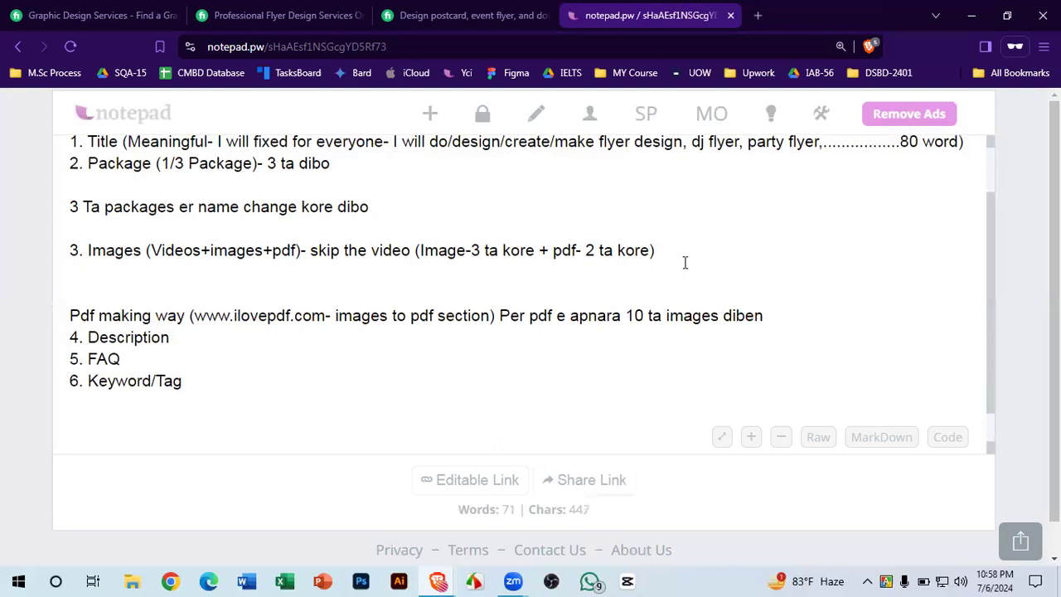
pyautogui.write('Images size')
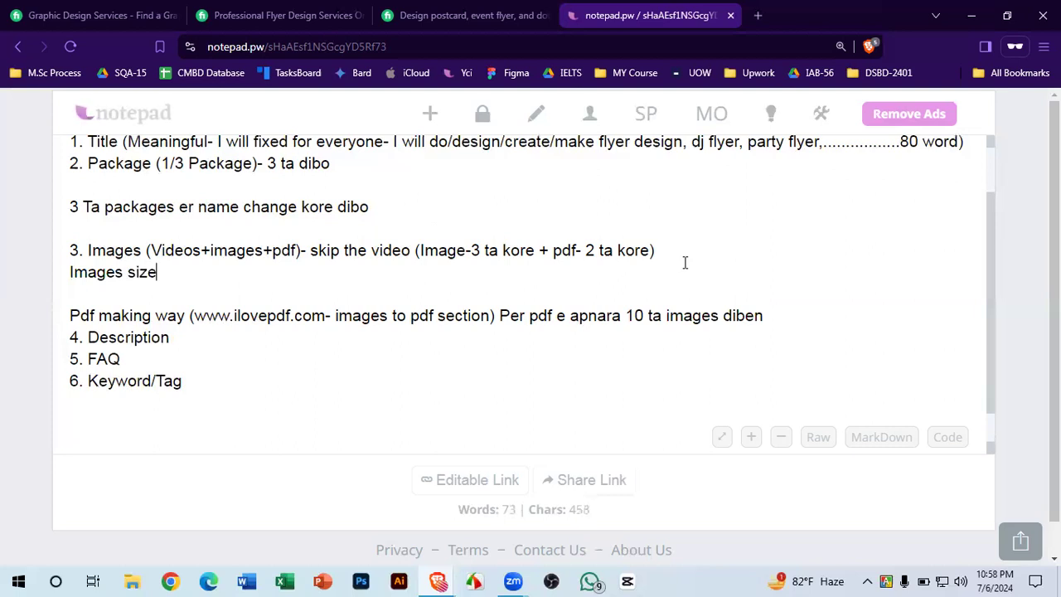
pyautogui.write('-')
pyautogui.doubleClick(448, 253)
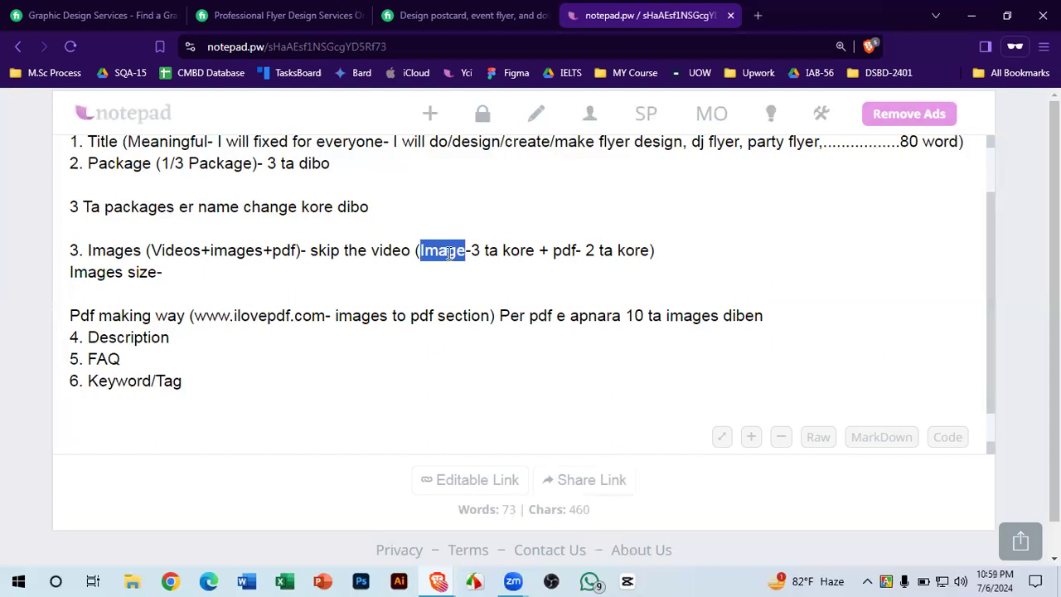
pyautogui.tripleClick(448, 252)
pyautogui.click(448, 253)
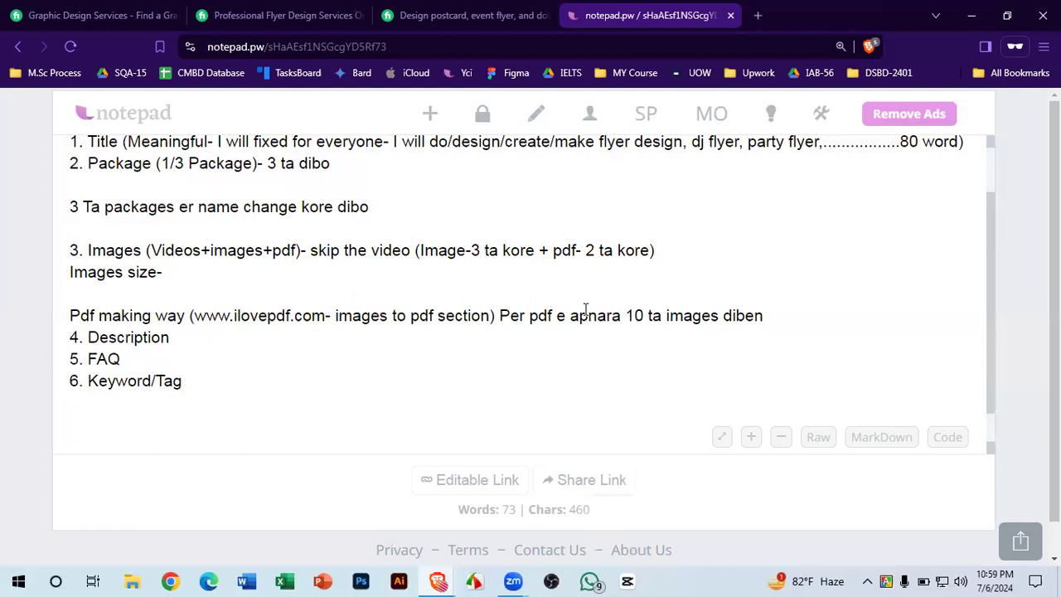
pyautogui.write('10')
pyautogui.press('BackSpace')
pyautogui.write('600/1-')
pyautogui.press('BackSpace')
pyautogui.write('076')
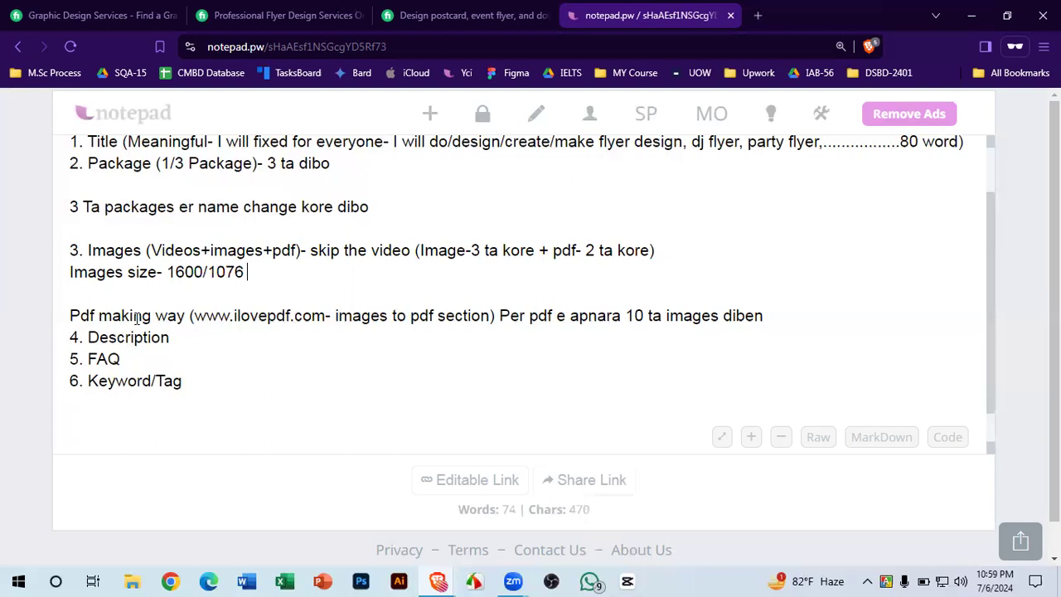
# - Add the remark "(class e j size ta suggest korbe)" after the size on the Images size line
pyautogui.press('BackSpace')
pyautogui.write('/')
pyautogui.press('BackSpace')
pyautogui.write('(class s')
pyautogui.press('BackSpace')
pyautogui.write('e j size ta suggest korbe)')
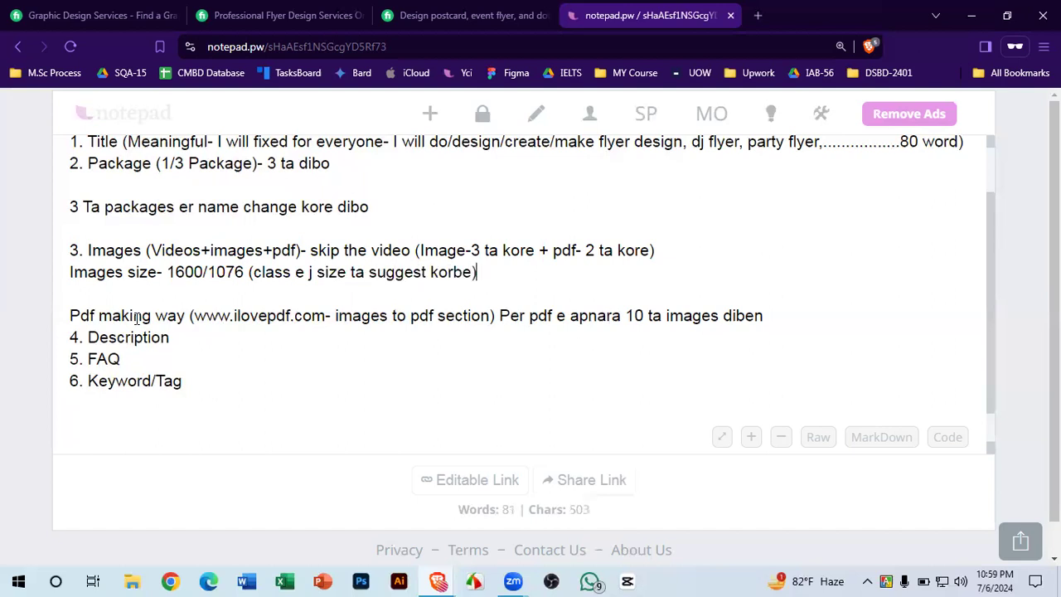
pyautogui.keyDown('shift'); pyautogui.click(327, 272); pyautogui.keyUp('shift')
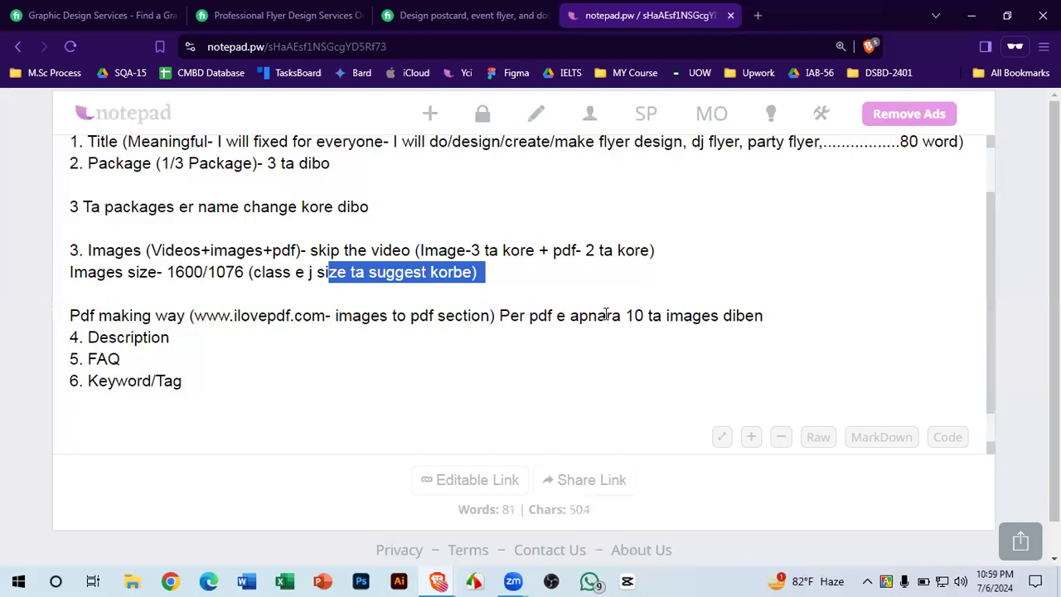
pyautogui.click(769, 320)
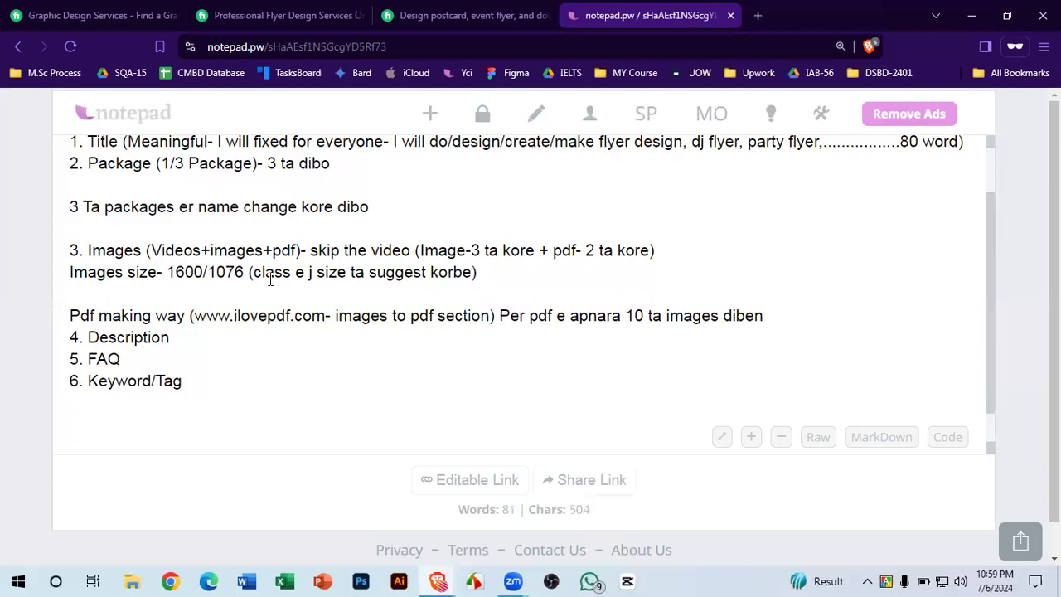
pyautogui.scroll(1, 206, 267)
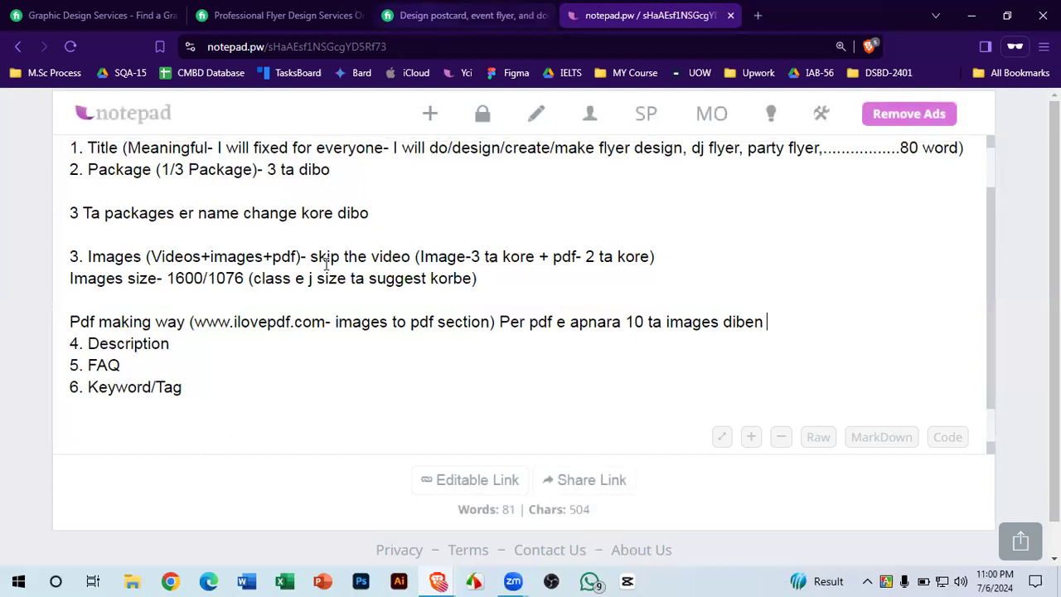
# - Return to the postcard and event flyer gig, browse its enlarged portfolio images, and close the image viewer
pyautogui.click(514, 7)
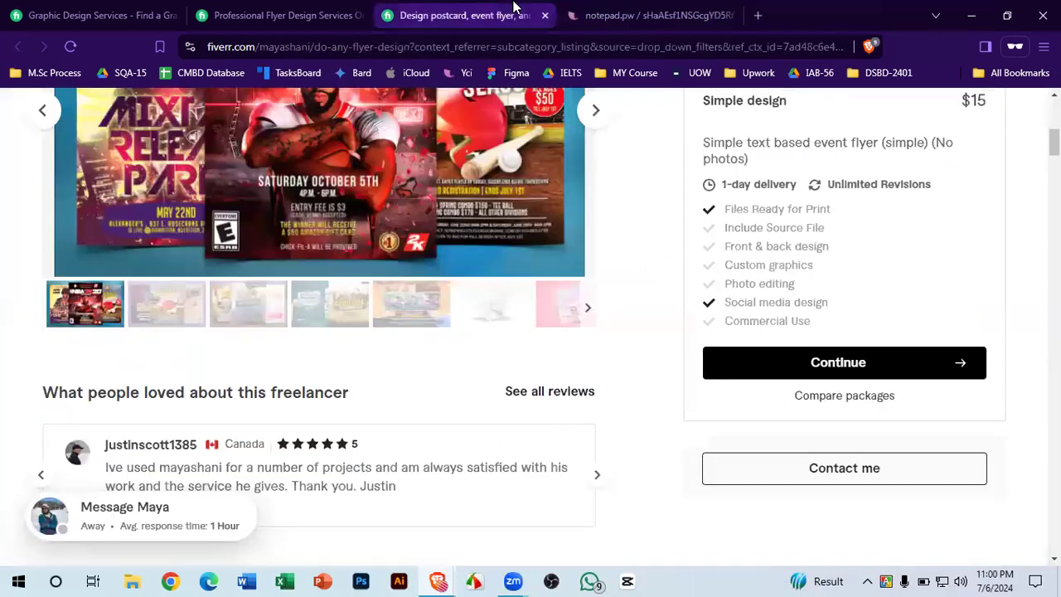
pyautogui.scroll(1, 449, 337)
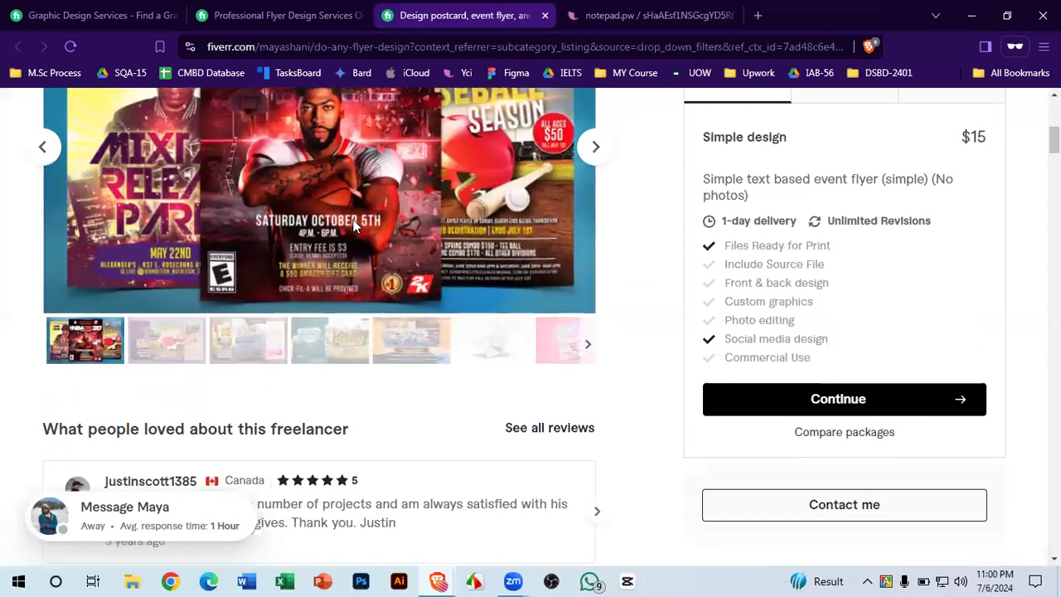
pyautogui.click(353, 225)
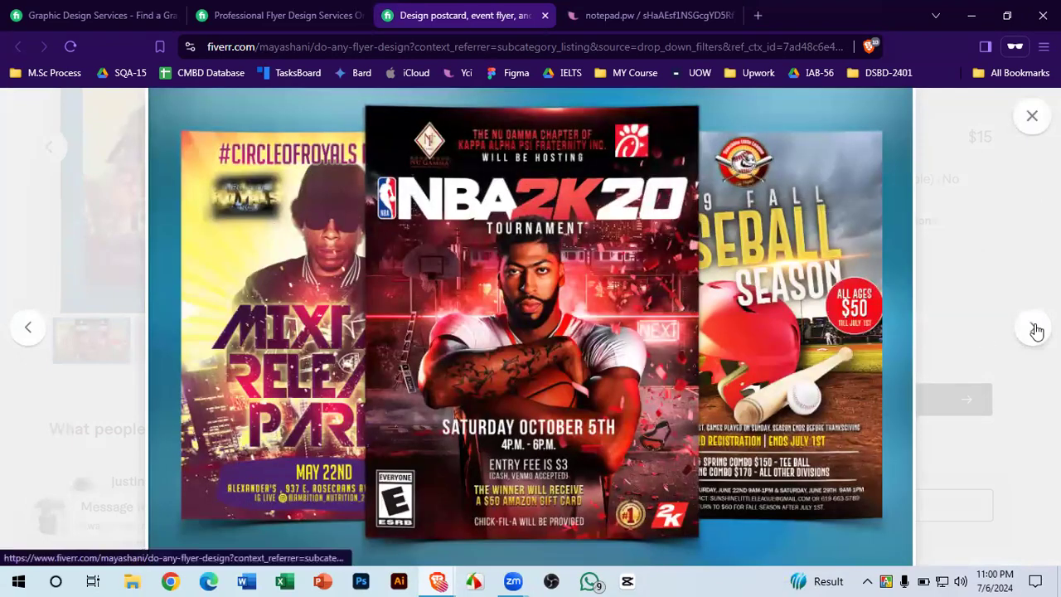
pyautogui.click(1034, 328)
pyautogui.click(1033, 328)
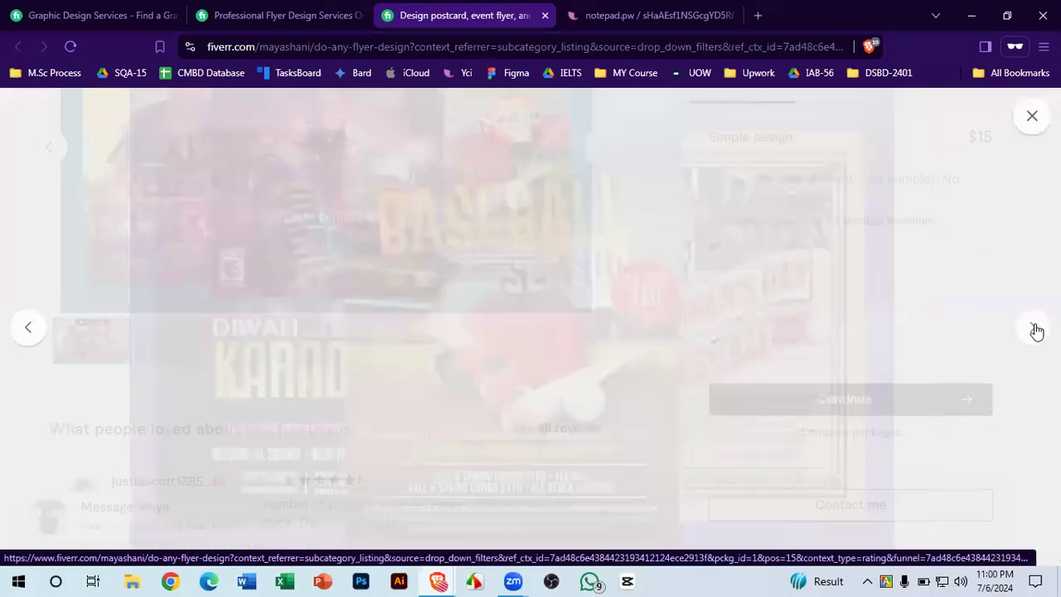
pyautogui.click(1035, 331)
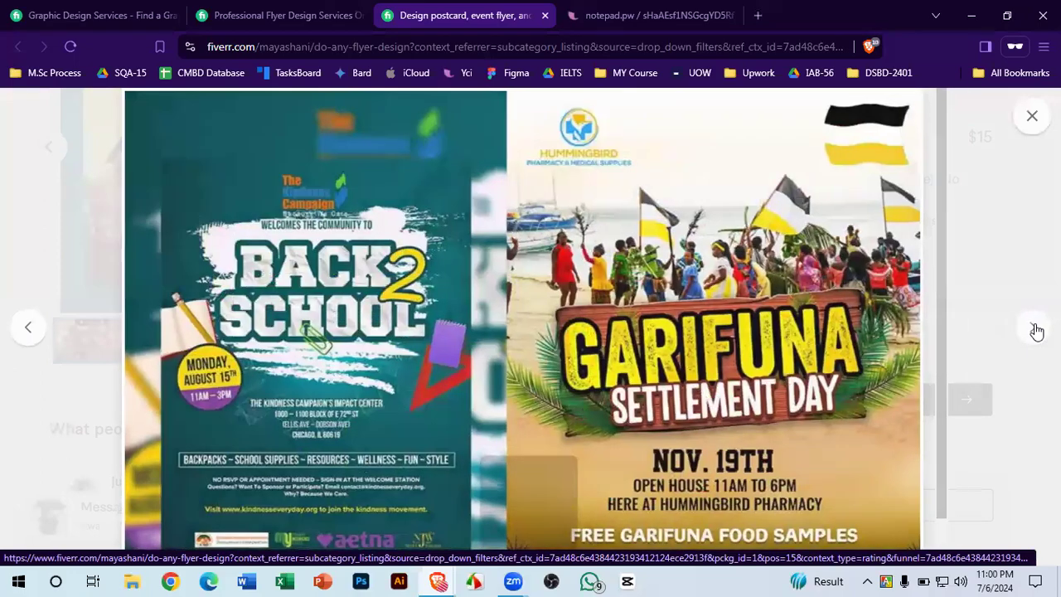
pyautogui.click(1036, 332)
pyautogui.click(1036, 332)
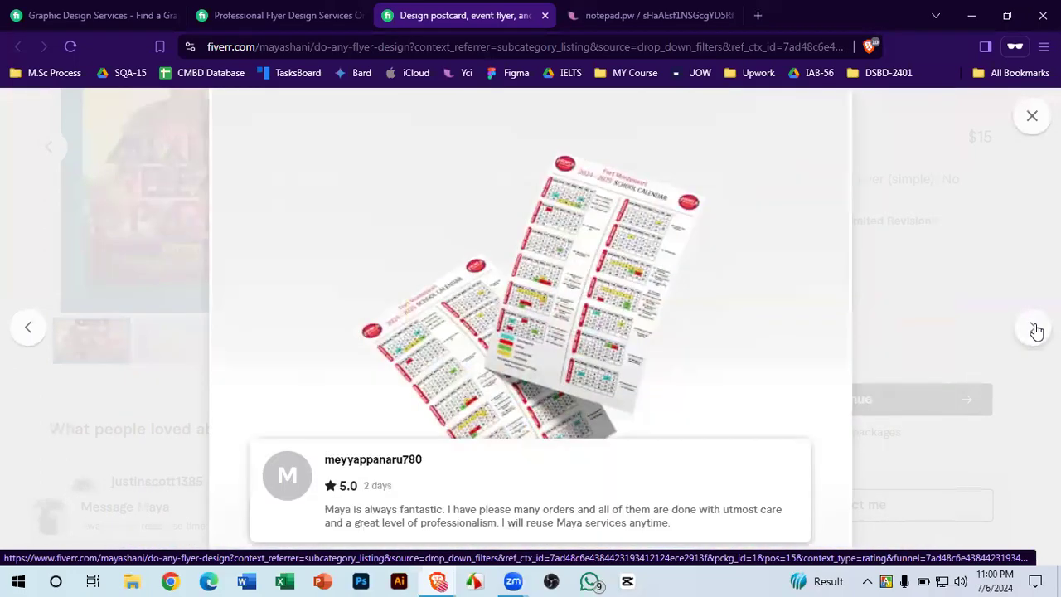
pyautogui.click(966, 204)
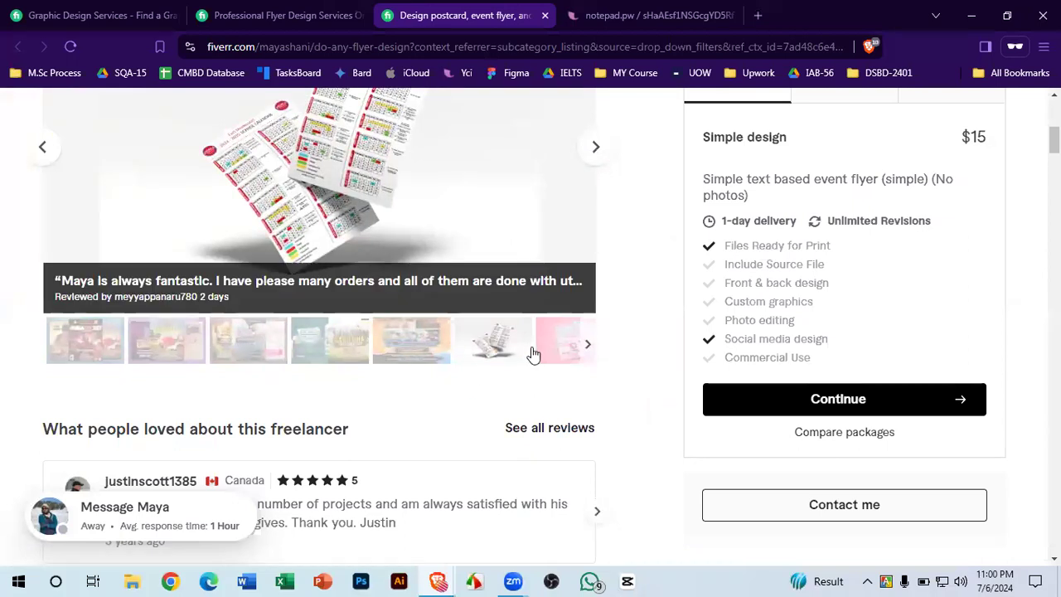
# - Examine the flyer gig's portfolio images, enlarging the Back 2 School and Garifuna design, and skim the gig description
pyautogui.click(308, 343)
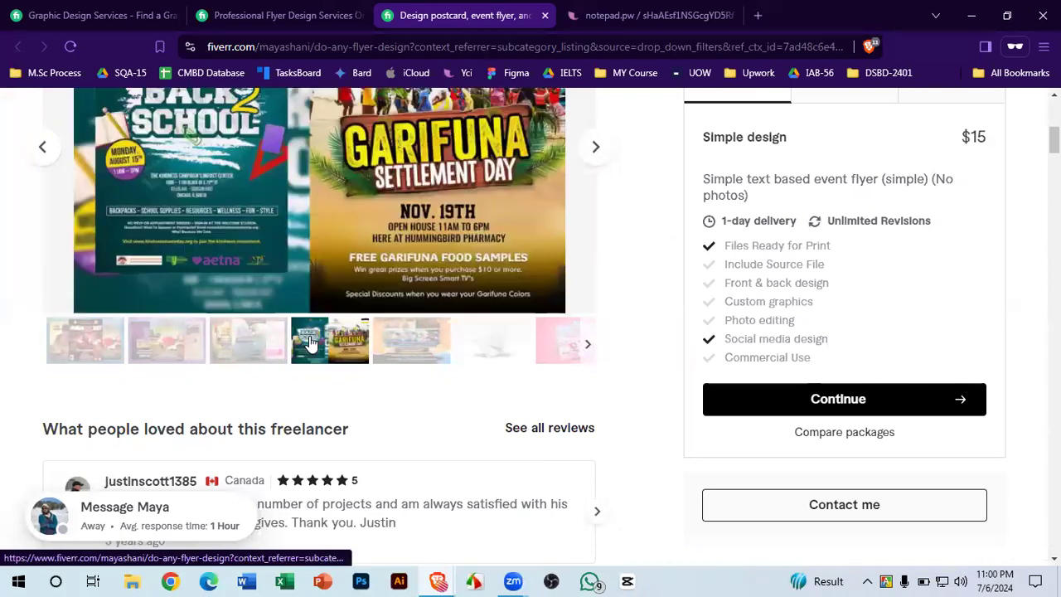
pyautogui.click(526, 284)
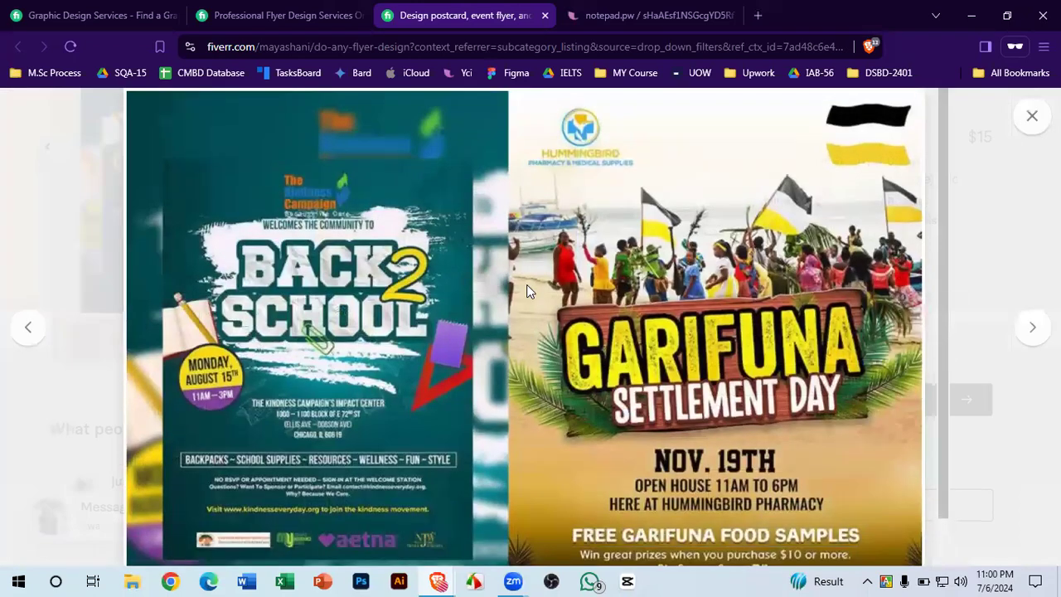
pyautogui.scroll(1, 526, 291)
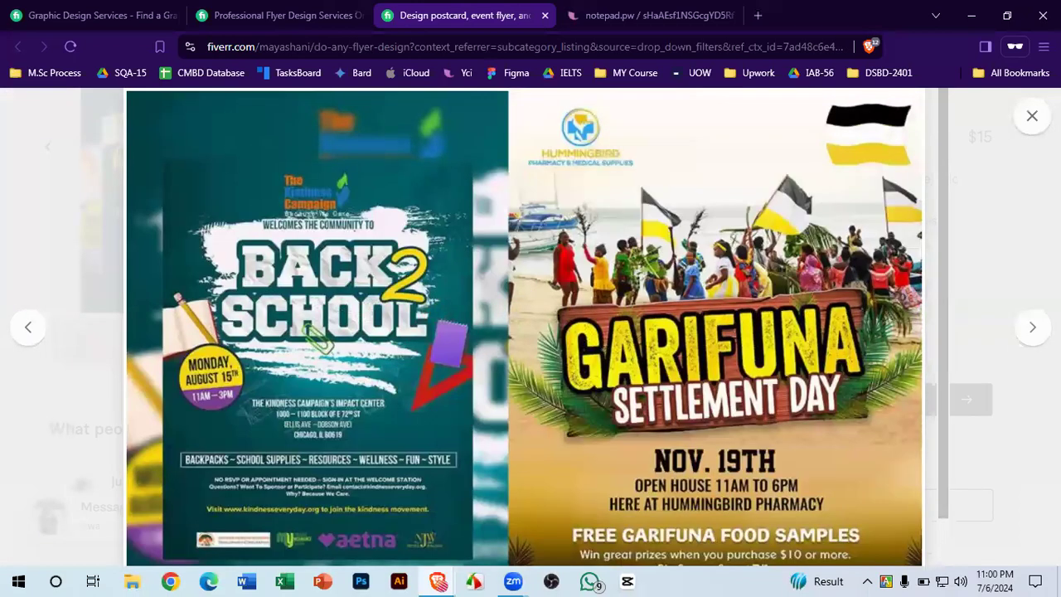
pyautogui.click(1031, 115)
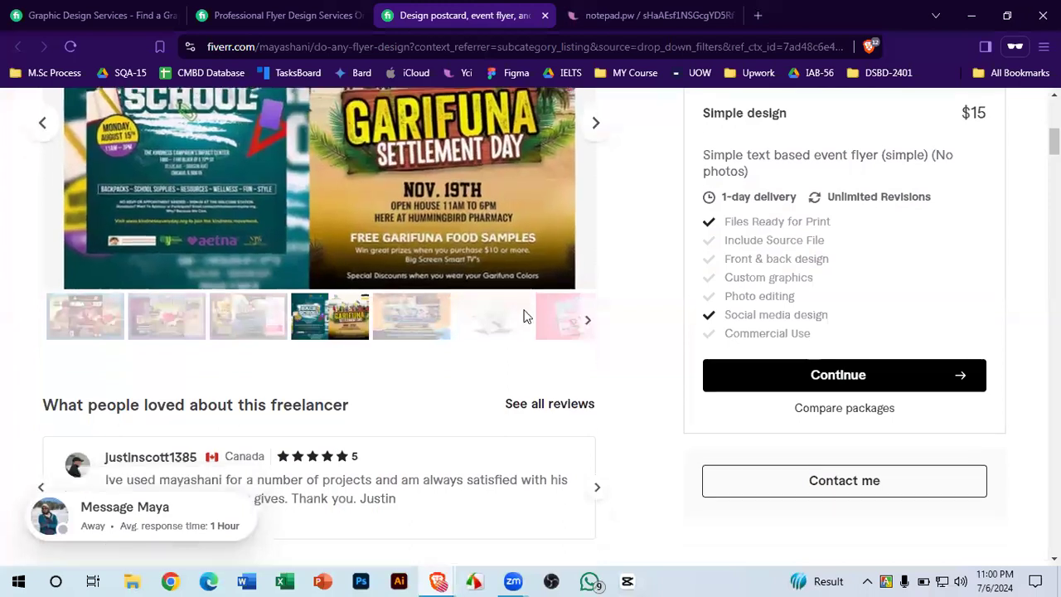
pyautogui.scroll(1, 523, 319)
pyautogui.click(83, 408)
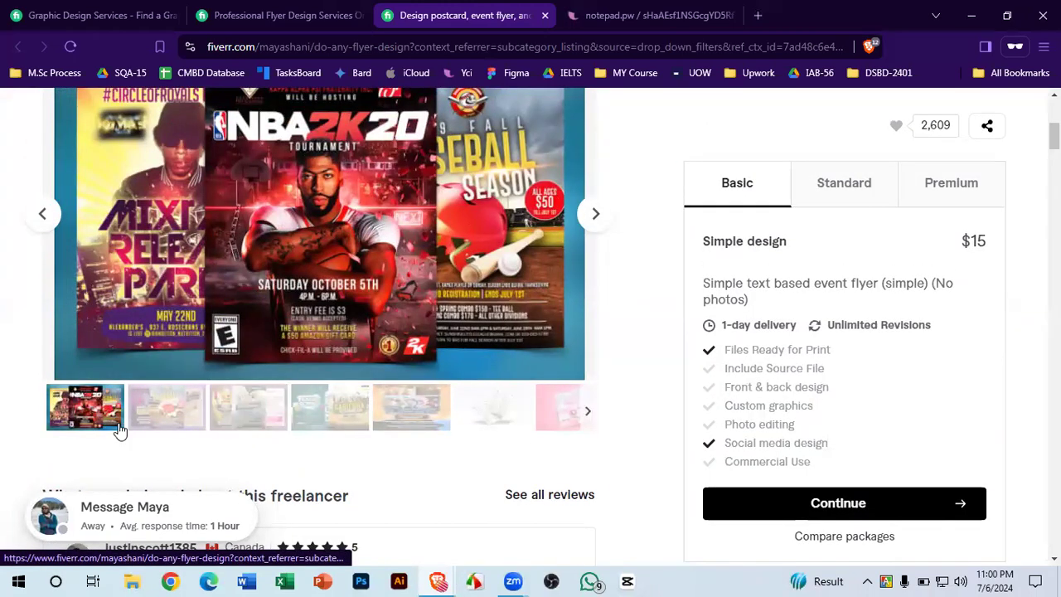
pyautogui.click(164, 401)
pyautogui.click(242, 410)
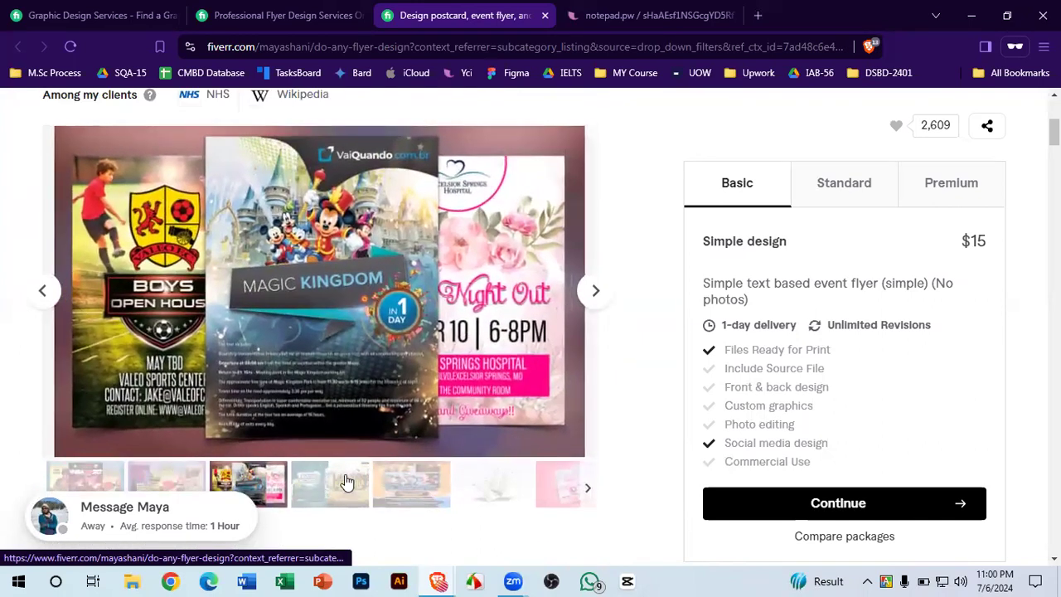
pyautogui.scroll(-2, 346, 483)
pyautogui.scroll(-9, 325, 298)
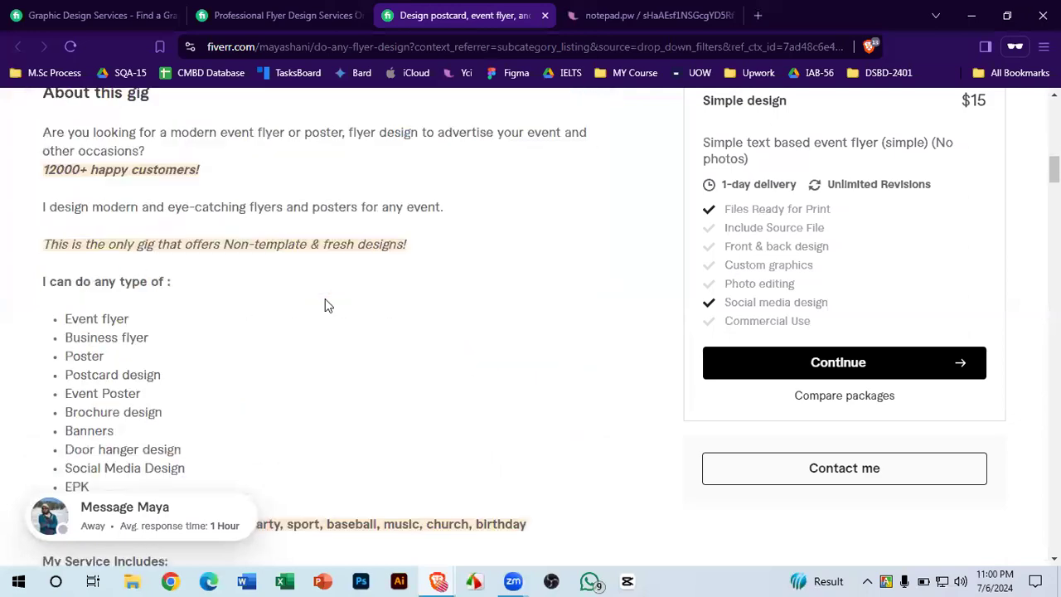
pyautogui.press('Home')
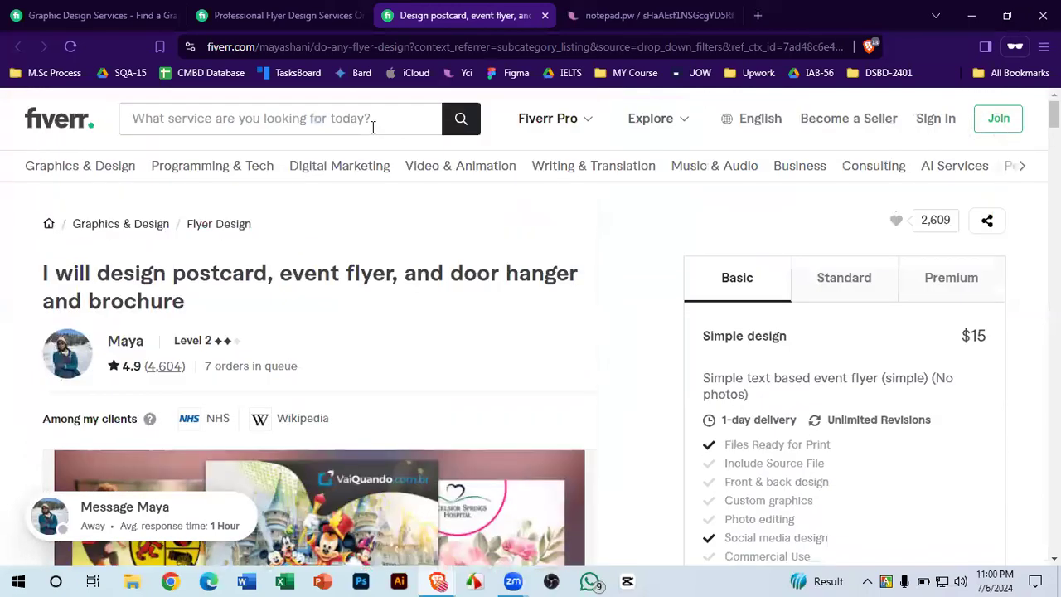
# - Return to the online notepad and insert two blank lines below the Description item and one blank line above it
pyautogui.click(603, 20)
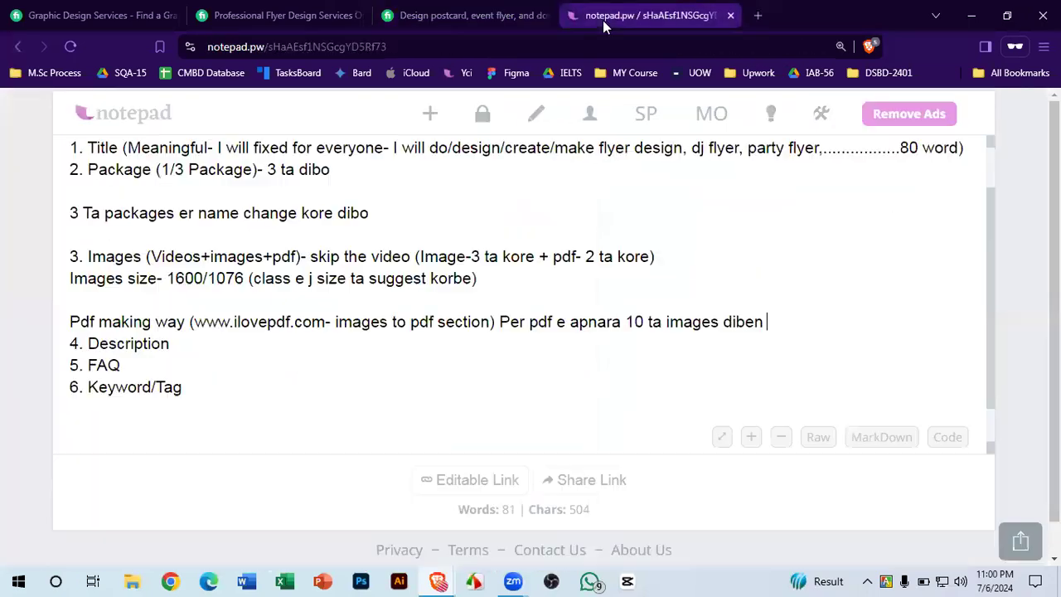
pyautogui.click(189, 355)
pyautogui.press('Return')
pyautogui.press('Return')
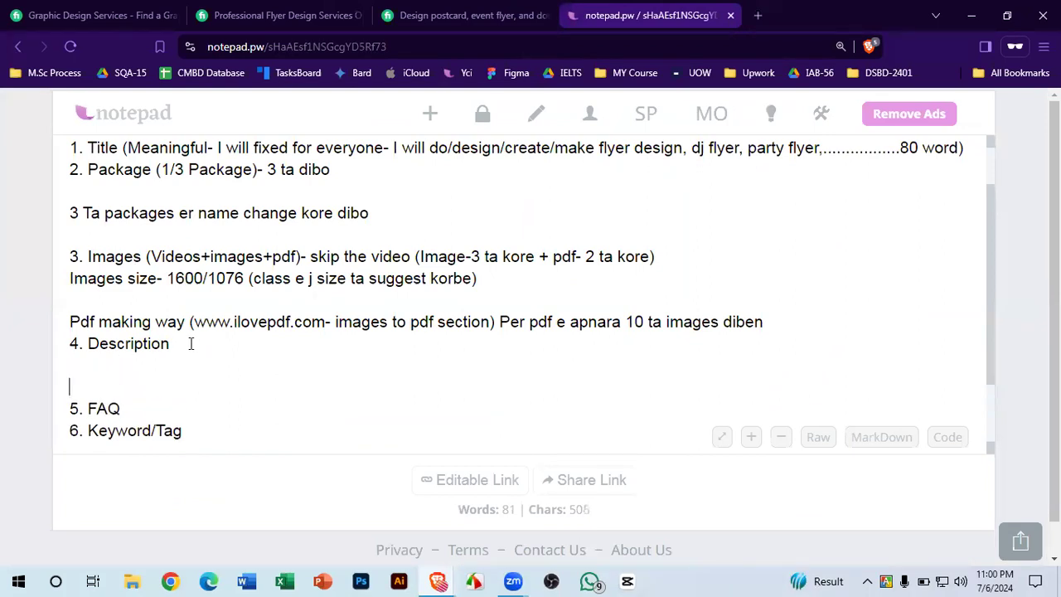
pyautogui.press('Up')
pyautogui.press('Right')
pyautogui.press('Down')
pyautogui.moveTo(766, 300); pyautogui.dragTo(783, 322)
pyautogui.click(781, 329)
pyautogui.press('Return')
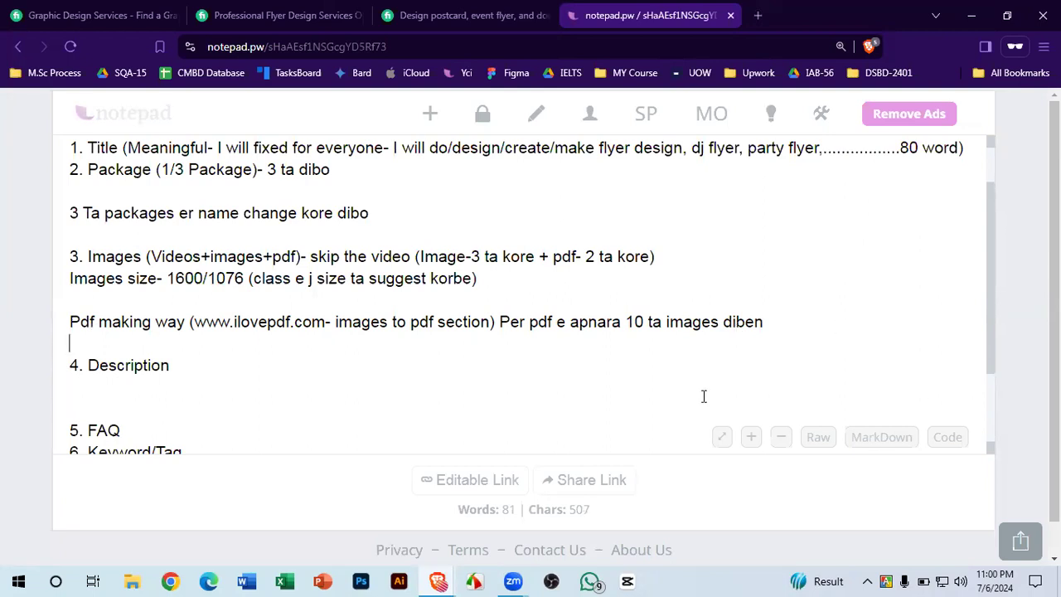
# - Add "(1176/1186/1200 character lekha jay) (keu 1200 word er niche likhbo na)" after the Description heading
pyautogui.click(290, 381)
pyautogui.click(193, 357)
pyautogui.write('(')
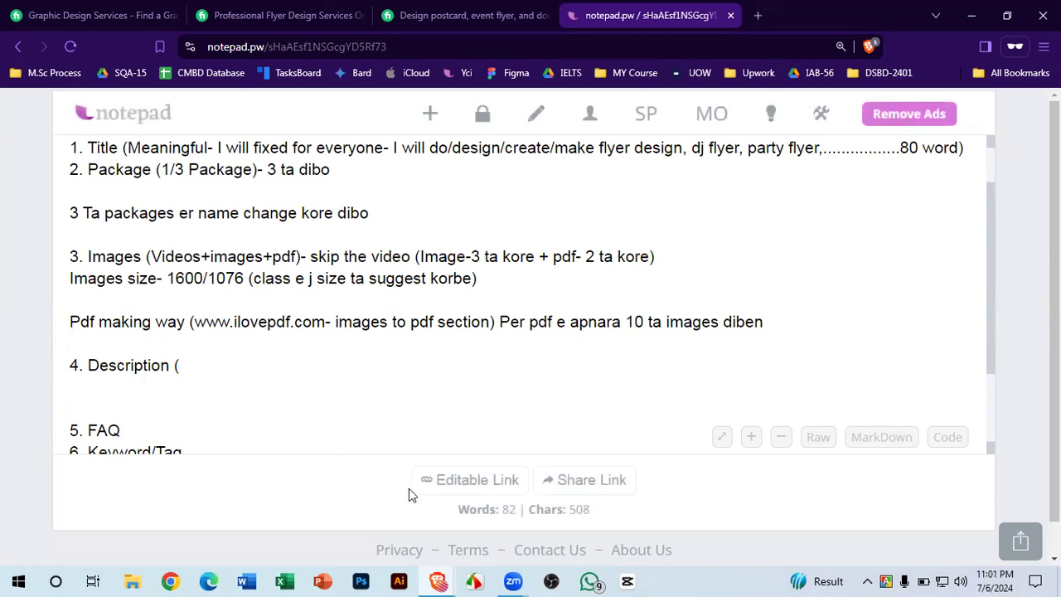
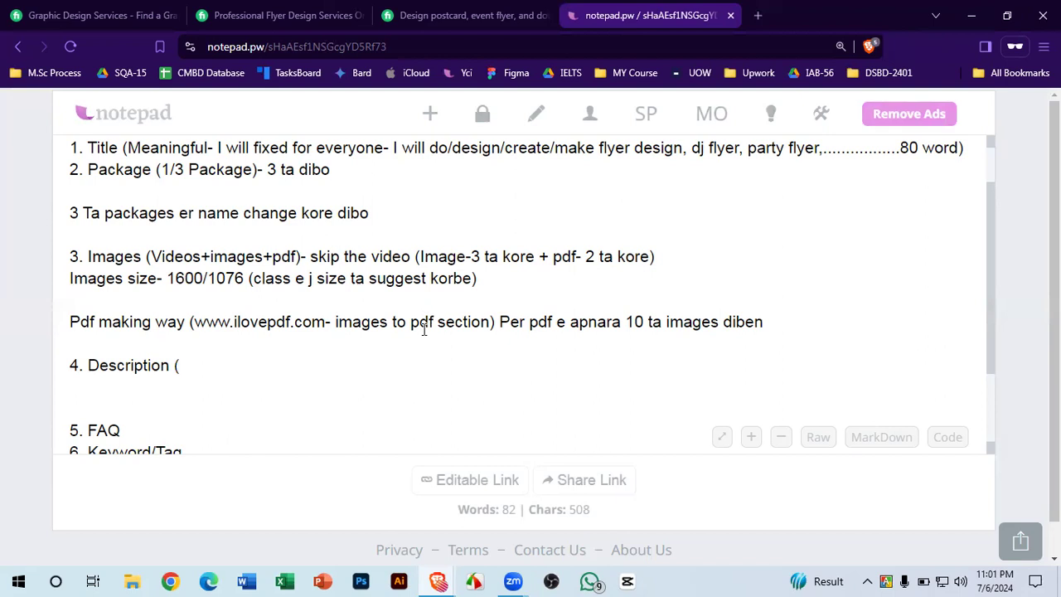
pyautogui.click(260, 321)
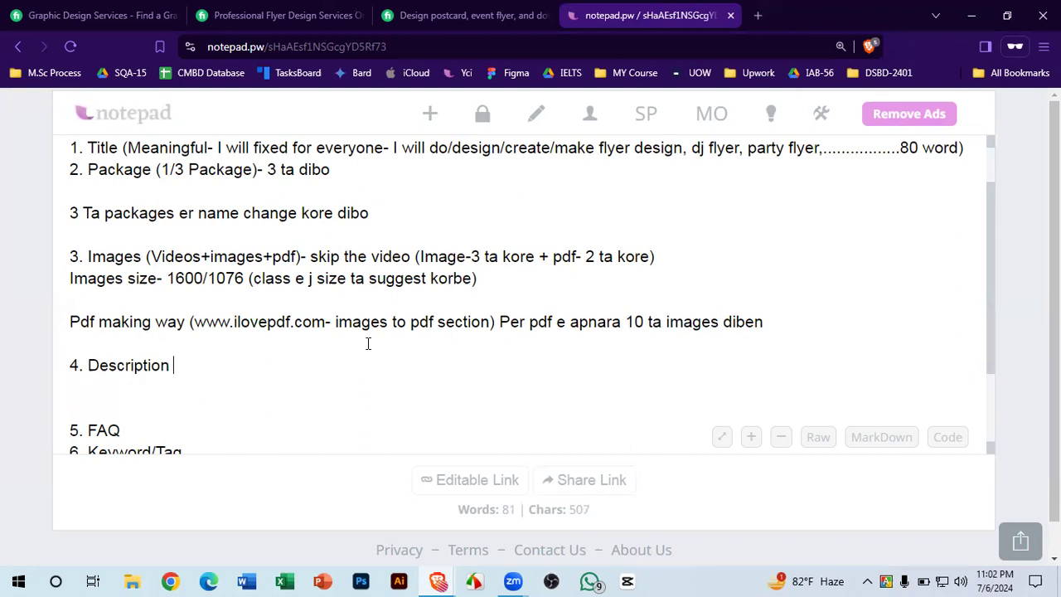
pyautogui.write('(1176/11')
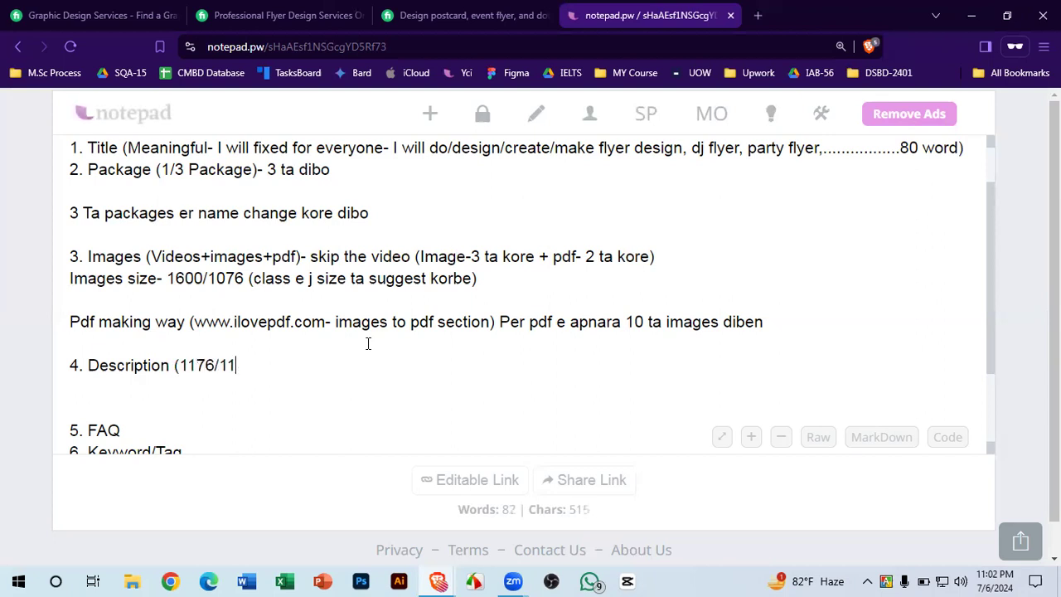
pyautogui.write('86/')
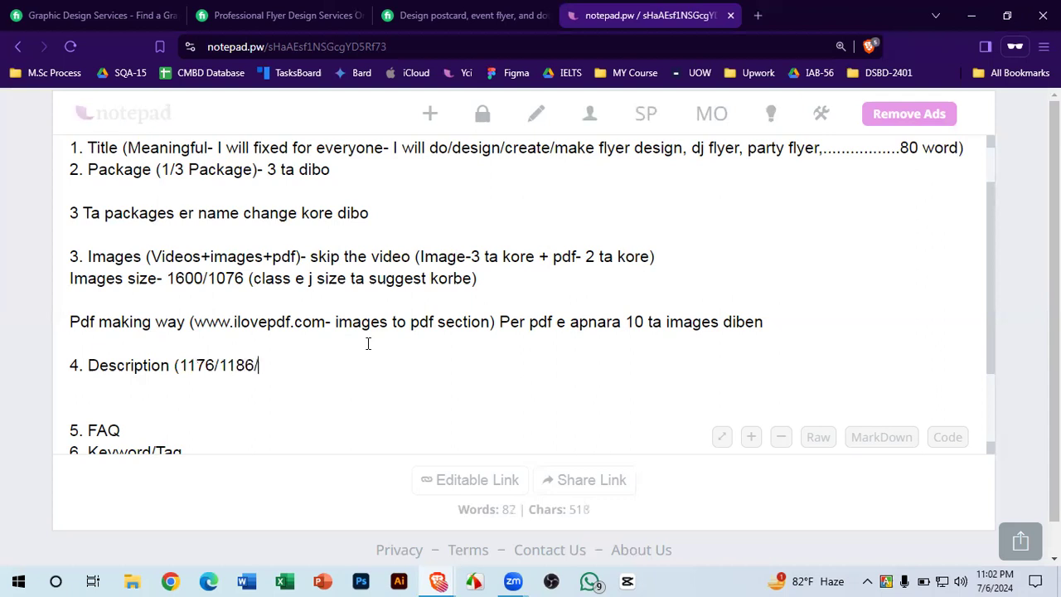
pyautogui.write('1200')
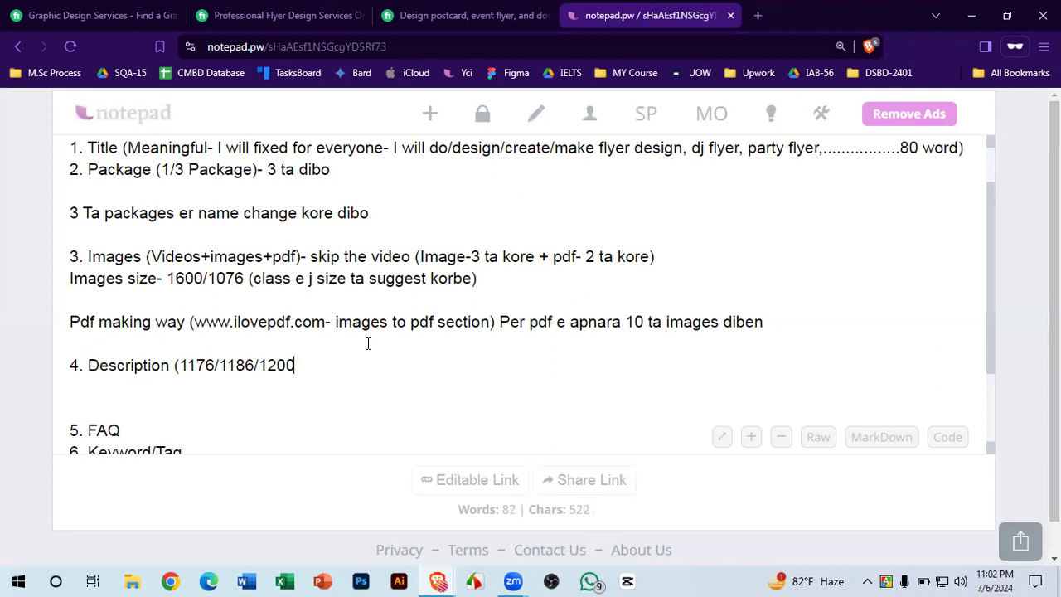
pyautogui.write('  character lekha ja')
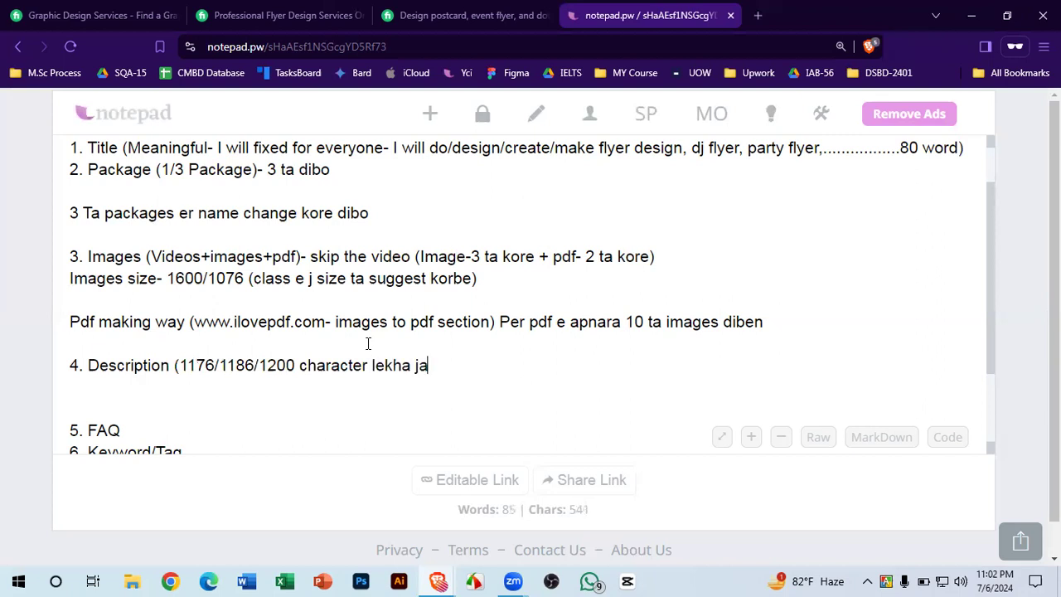
pyautogui.write('y)')
pyautogui.write('(keu 1')
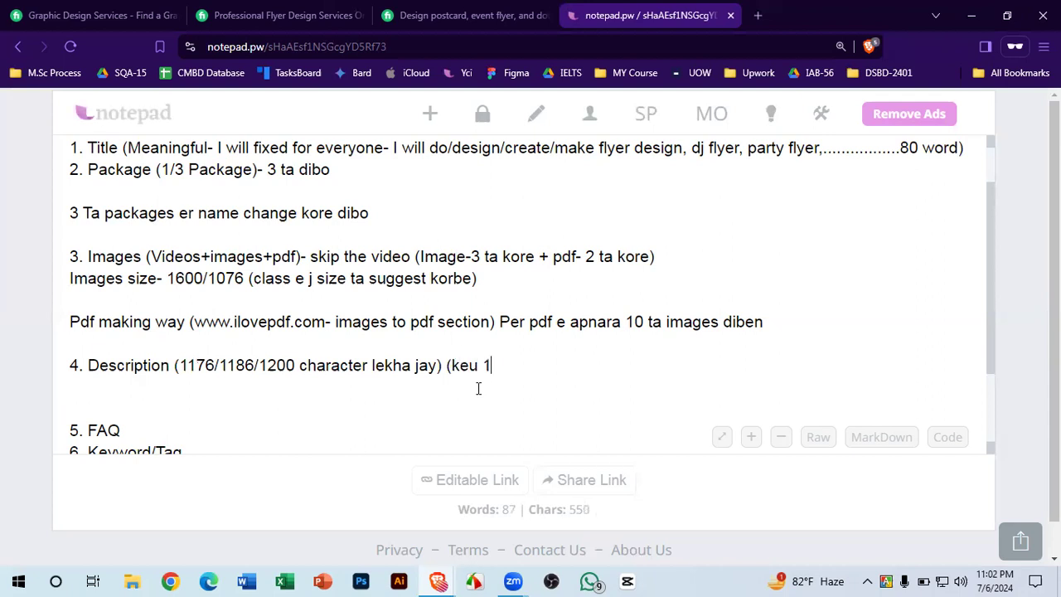
pyautogui.write('200 word er niche likhbo na)')
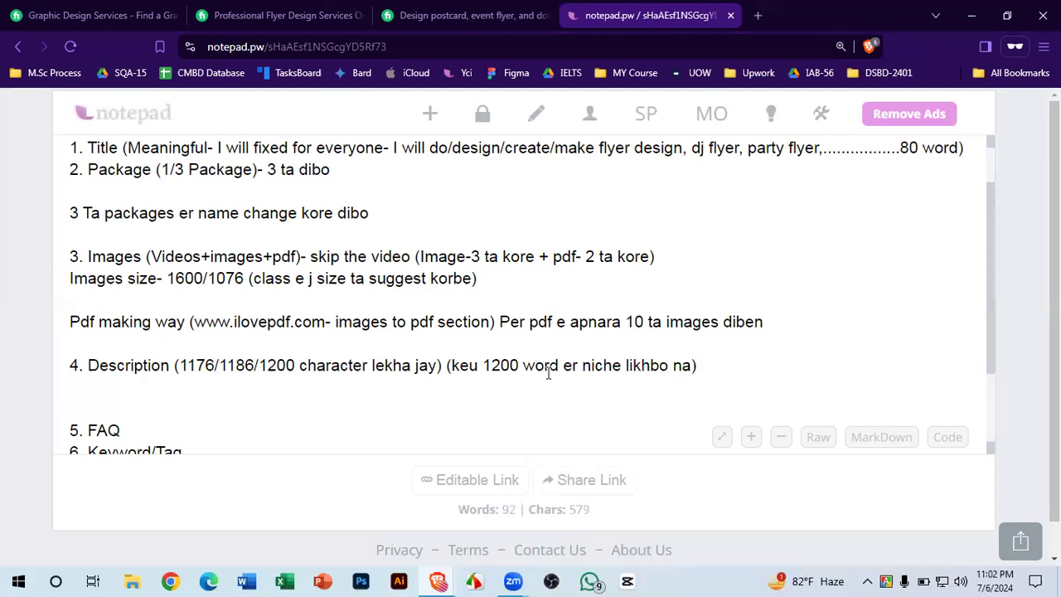
# - Add a "-------" line below the Description item and start the following line with "1st 2/3 ta line (about"
pyautogui.press('Return')
pyautogui.write('--------')
pyautogui.press('Return')
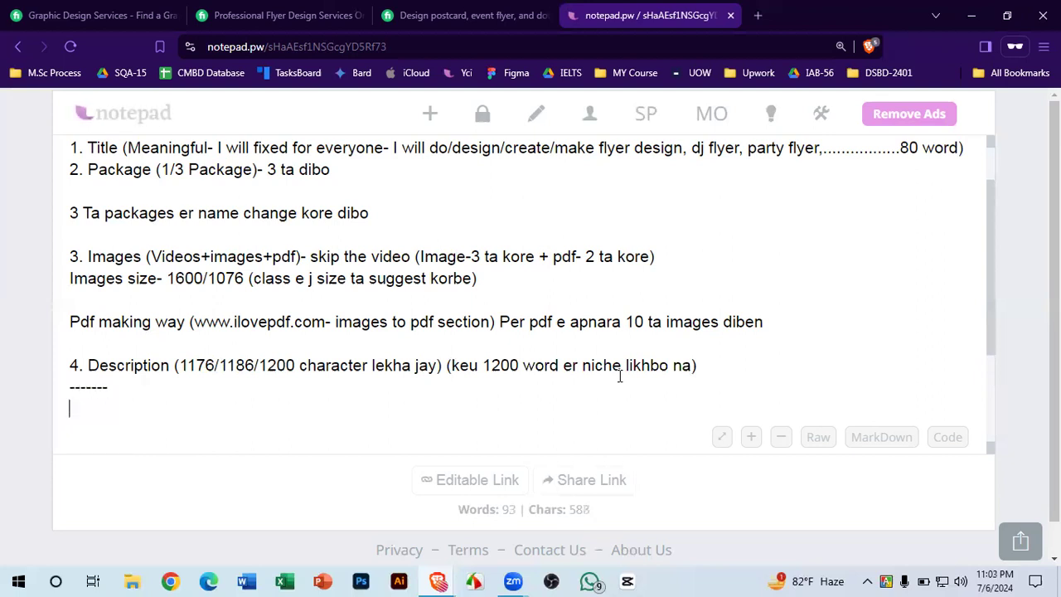
pyautogui.write('1st')
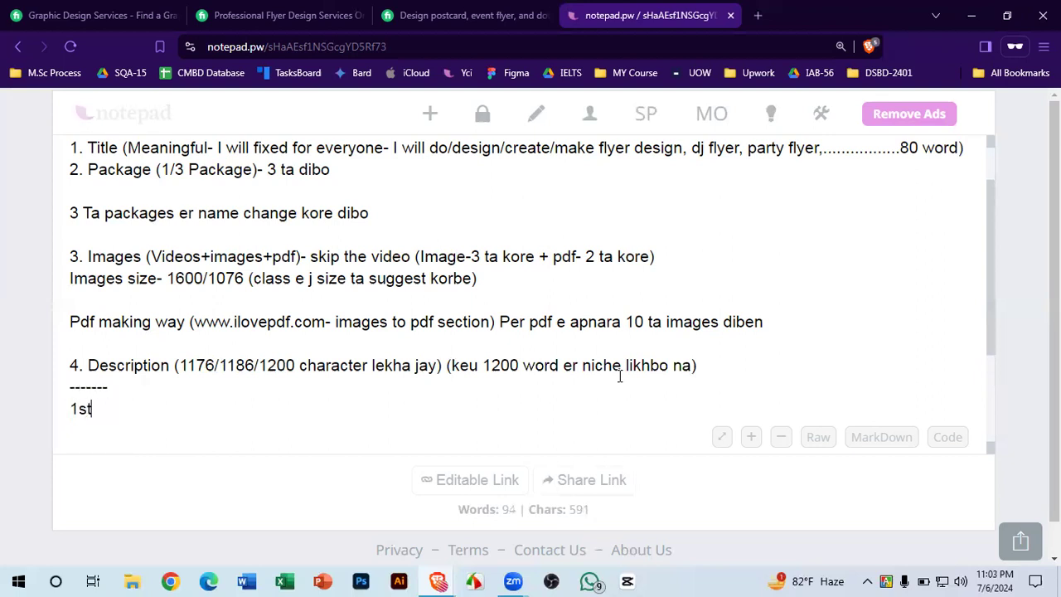
pyautogui.write(' 2/3')
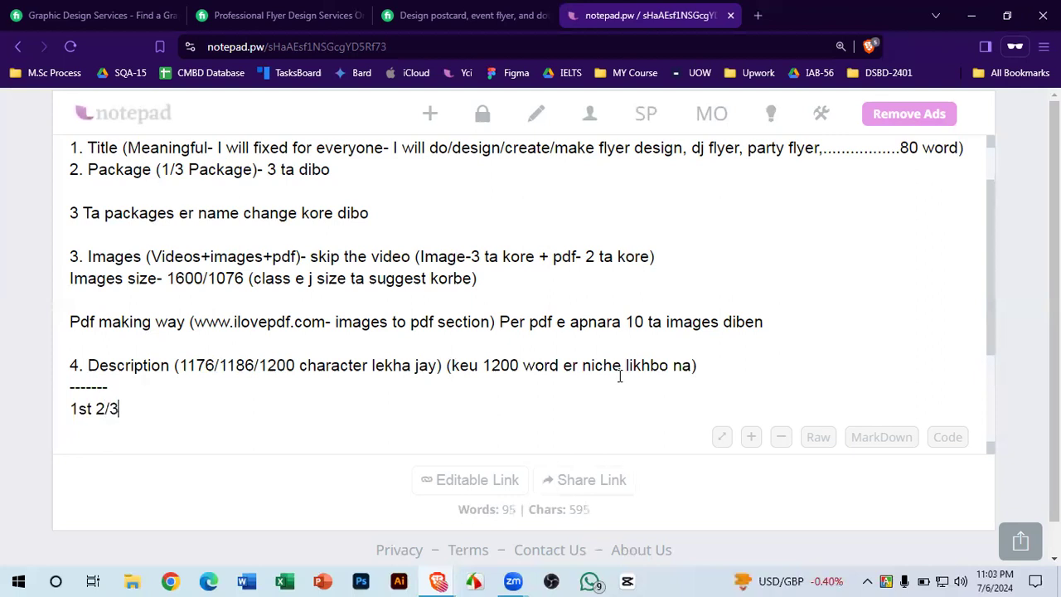
pyautogui.write(' ta line (about')
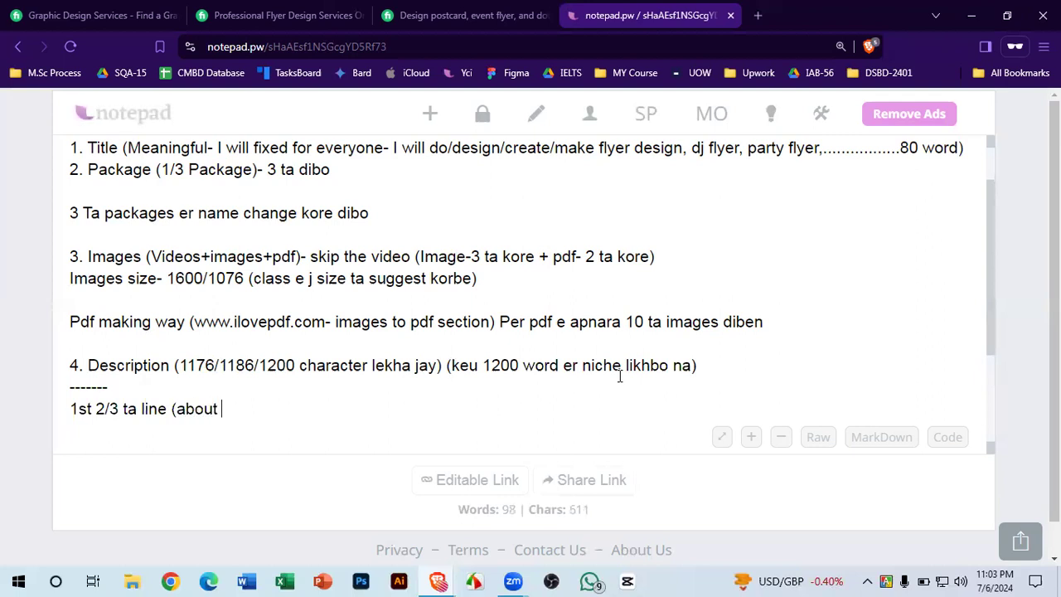
# - Replace "about" with "nijer somporke ektu bolbo" on the 1st 2/3 ta line note and close the bracket
pyautogui.press('BackSpace')
pyautogui.press('BackSpace')
pyautogui.press('BackSpace')
pyautogui.press('BackSpace')
pyautogui.press('BackSpace')
pyautogui.write('into')
pyautogui.write('r')
pyautogui.press('BackSpace')
pyautogui.press('BackSpace')
pyautogui.press('BackSpace')
pyautogui.press('BackSpace')
pyautogui.press('BackSpace')
pyautogui.write('nijer so')
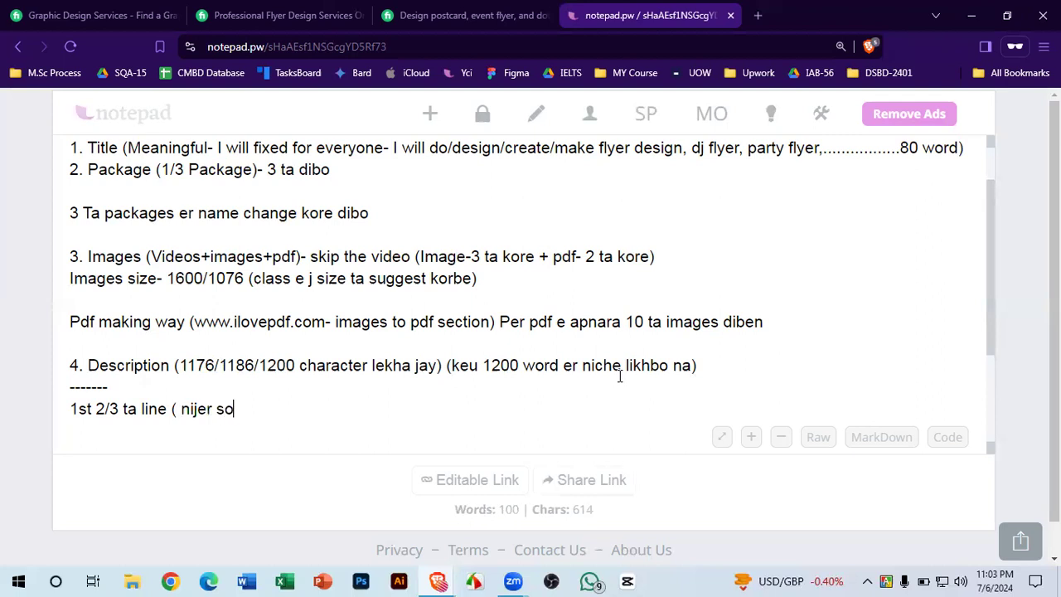
pyautogui.write('mporke')
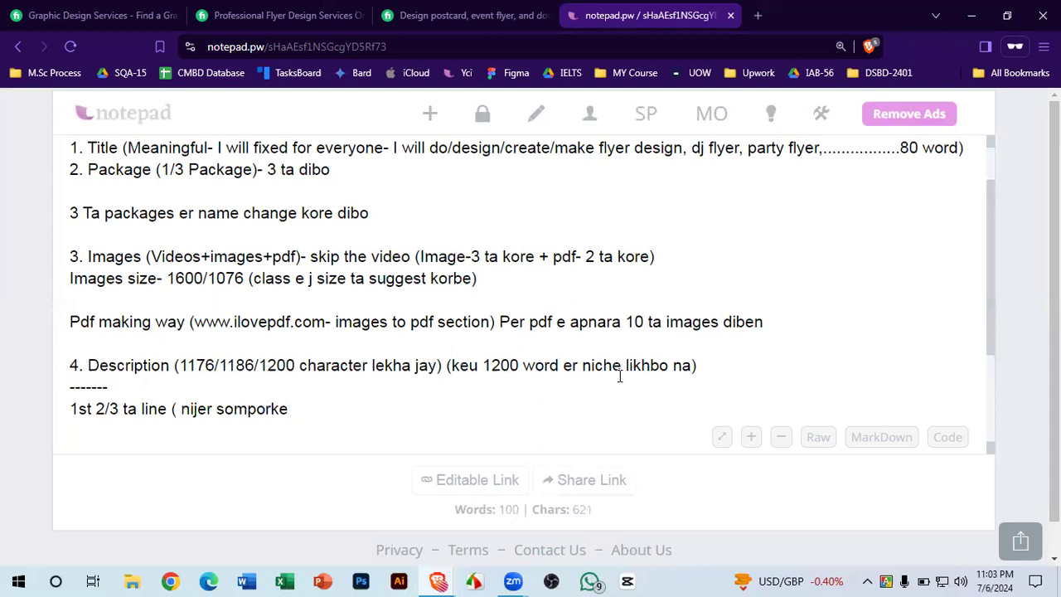
pyautogui.write('ektu bolbo')
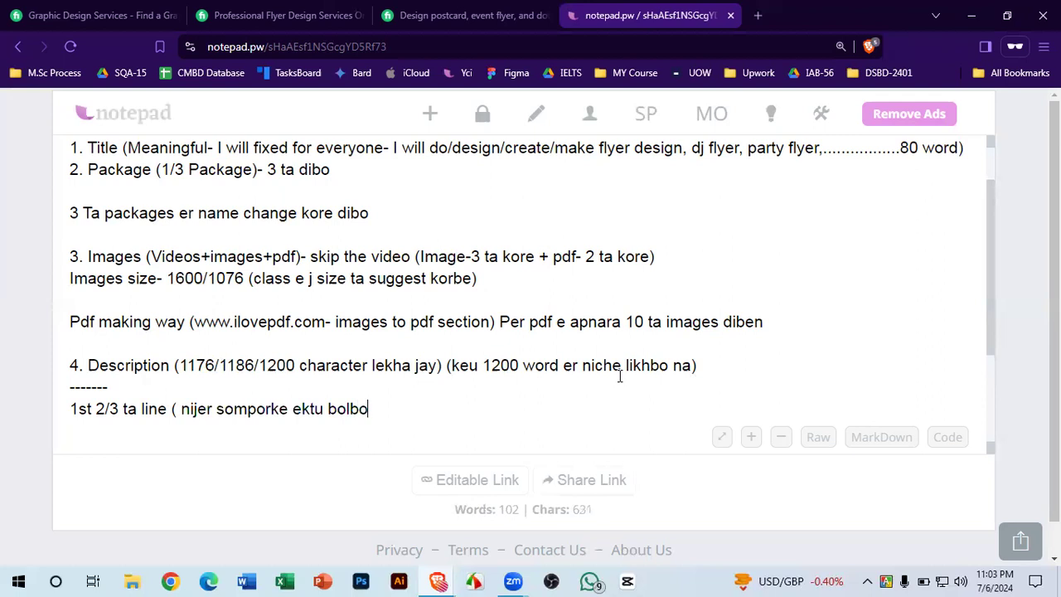
pyautogui.write(')')
# - Add a "-" separator line and below it the note "Gig Title er upor base kore pore suru korbo"
pyautogui.press('Return')
pyautogui.press('Return')
pyautogui.press('BackSpace')
pyautogui.write('-')
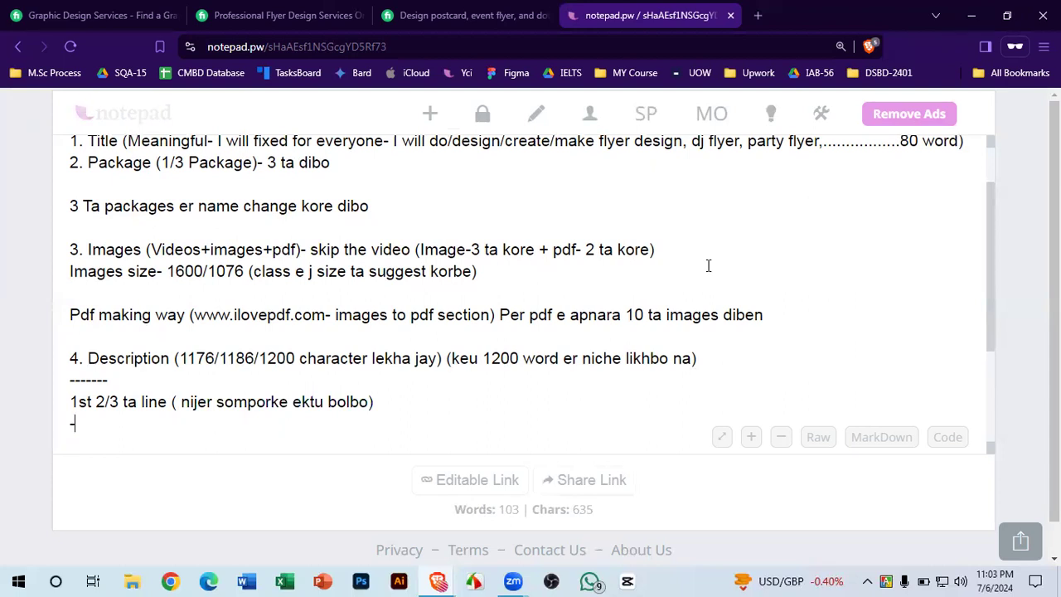
pyautogui.press('Return')
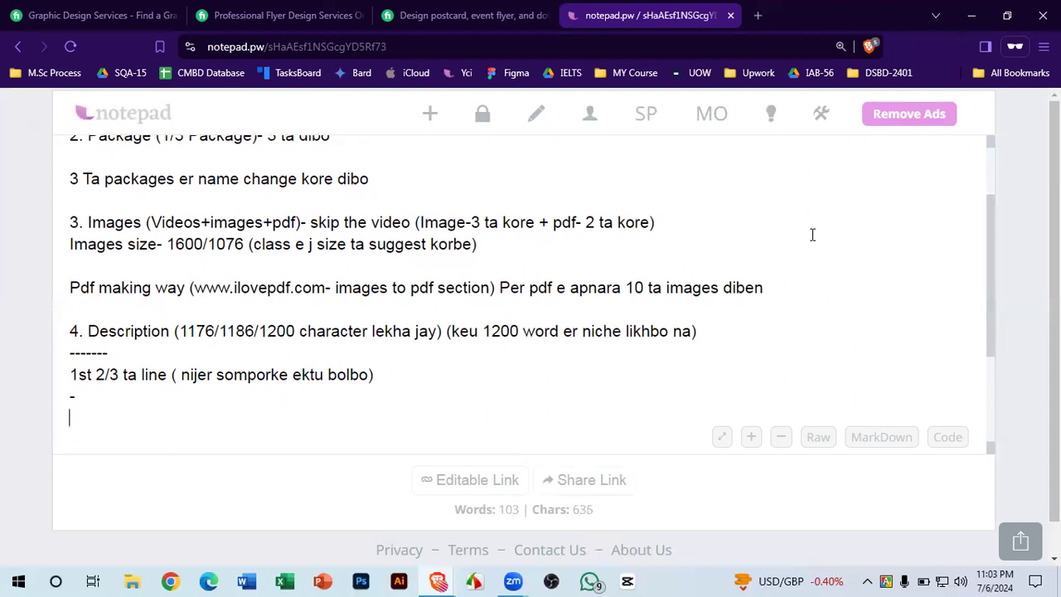
pyautogui.scroll(-1, 518, 272)
pyautogui.write('Gig Title er upor base kore pore suru korbo')
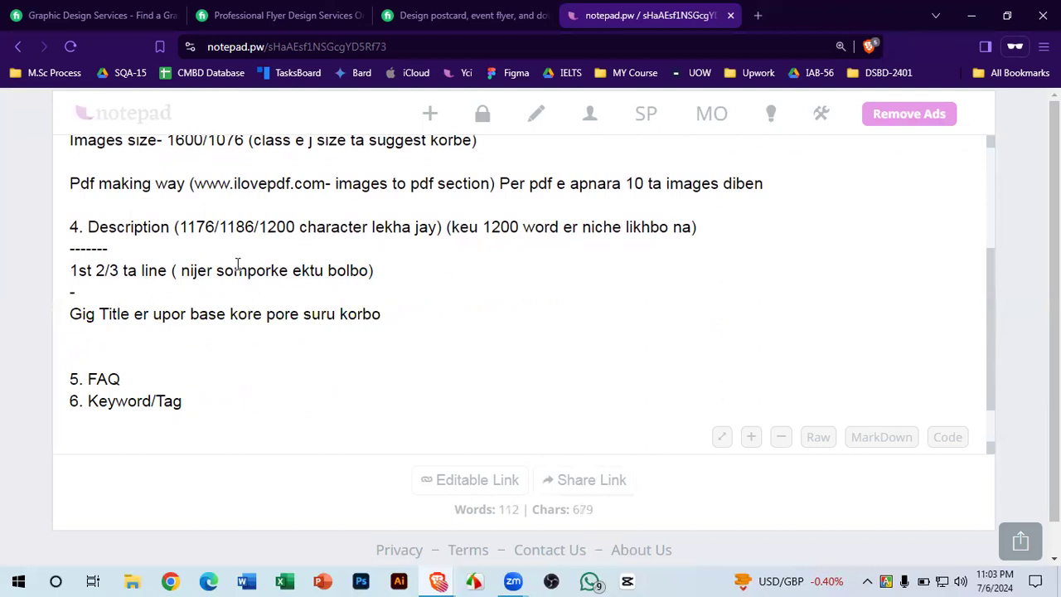
# - Append "( Meaningful sentecne+Keyword push korbo)" to the Gig Title note and add a "-" separator line below it
pyautogui.write(' ( Meaningful')
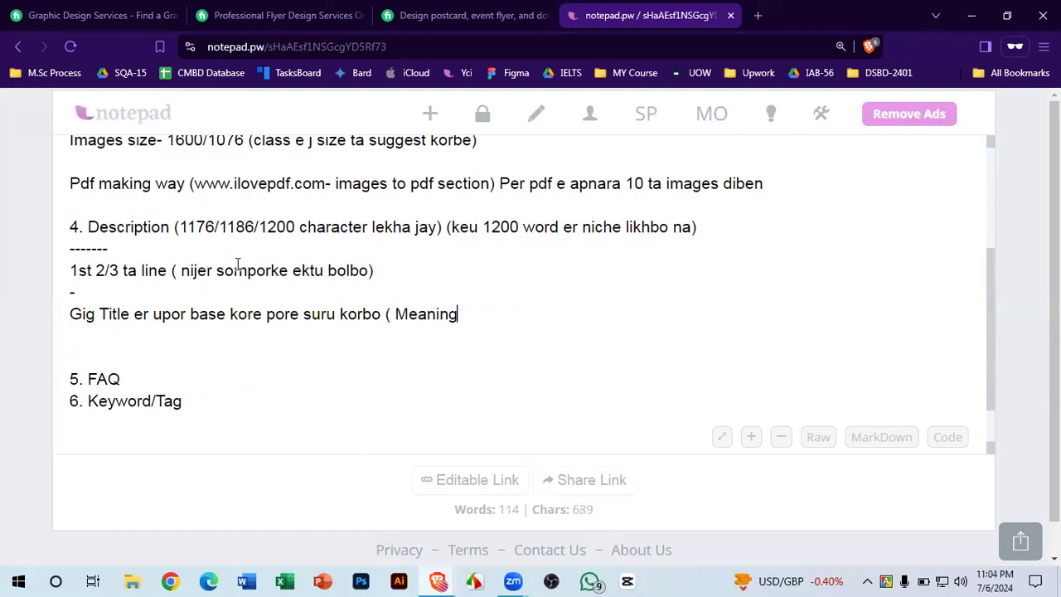
pyautogui.press('BackSpace')
pyautogui.write('ful')
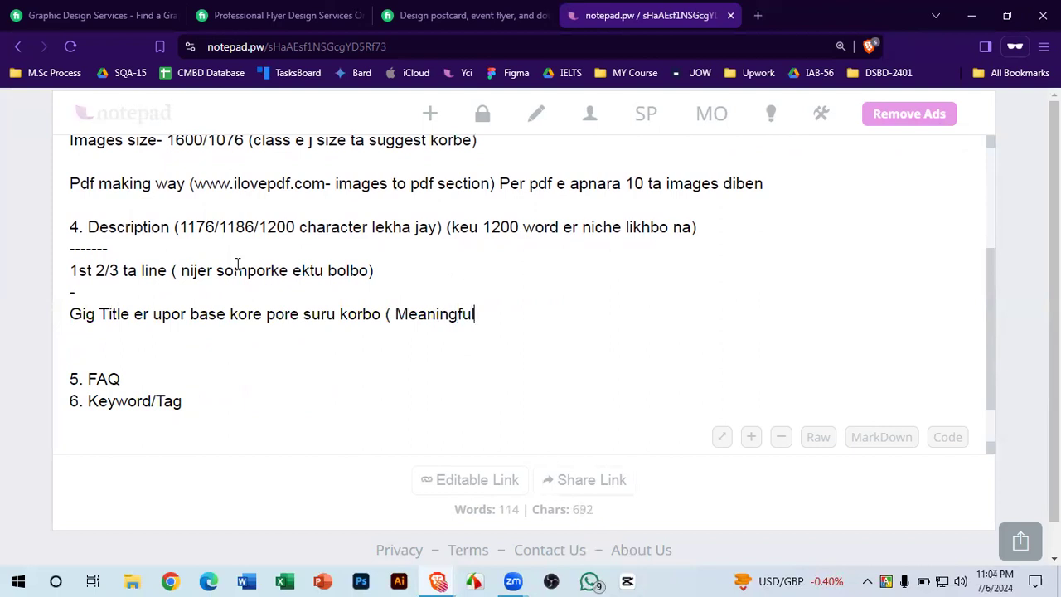
pyautogui.write(' sentecne')
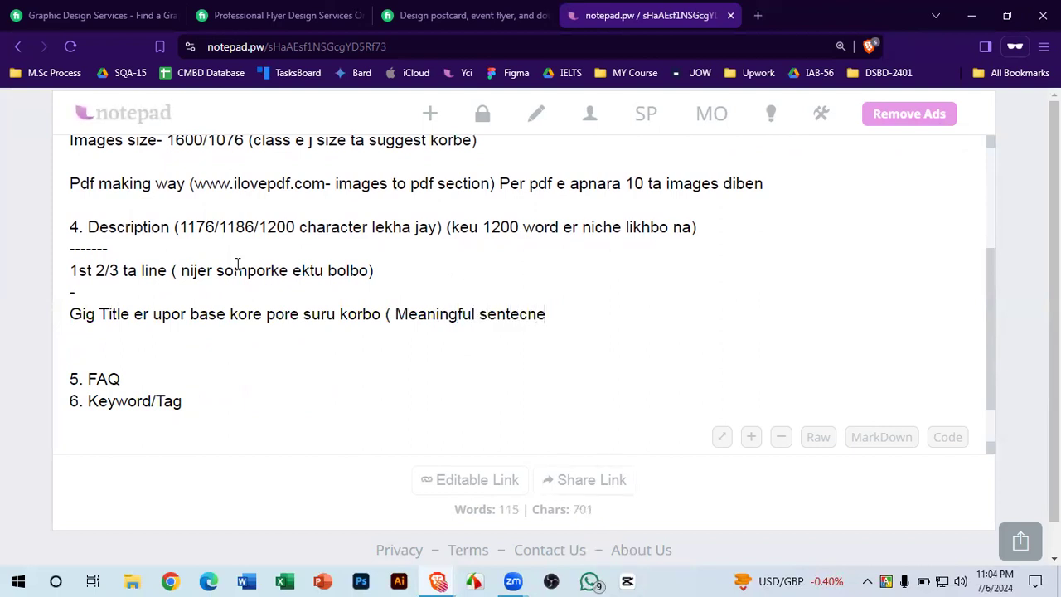
pyautogui.write('+Keyword push')
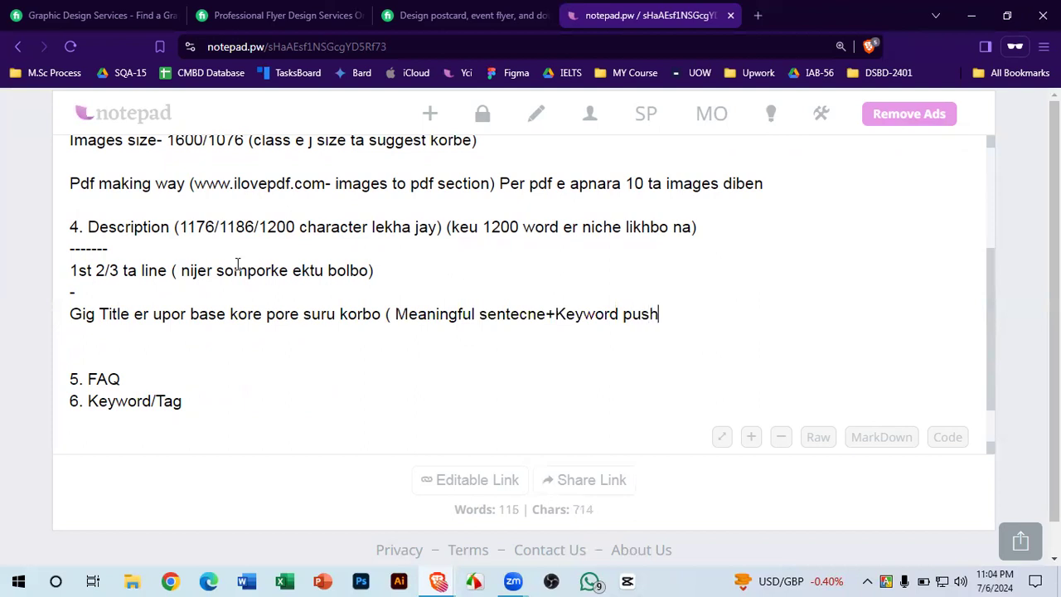
pyautogui.write(' korbo)')
pyautogui.press('Return')
pyautogui.write('-')
pyautogui.press('Return')
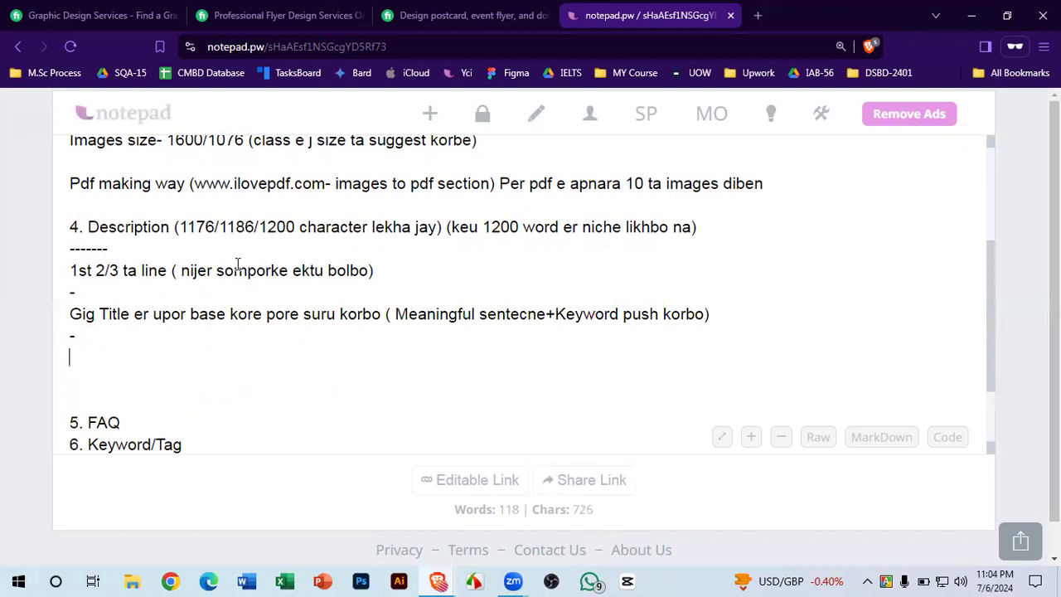
# - Write the note "Keyword (Flyer Design, Corporate Flyer, Party Flyer.............)" below the last separator in the Description section
pyautogui.write('Keyword (Flyer Design, ')
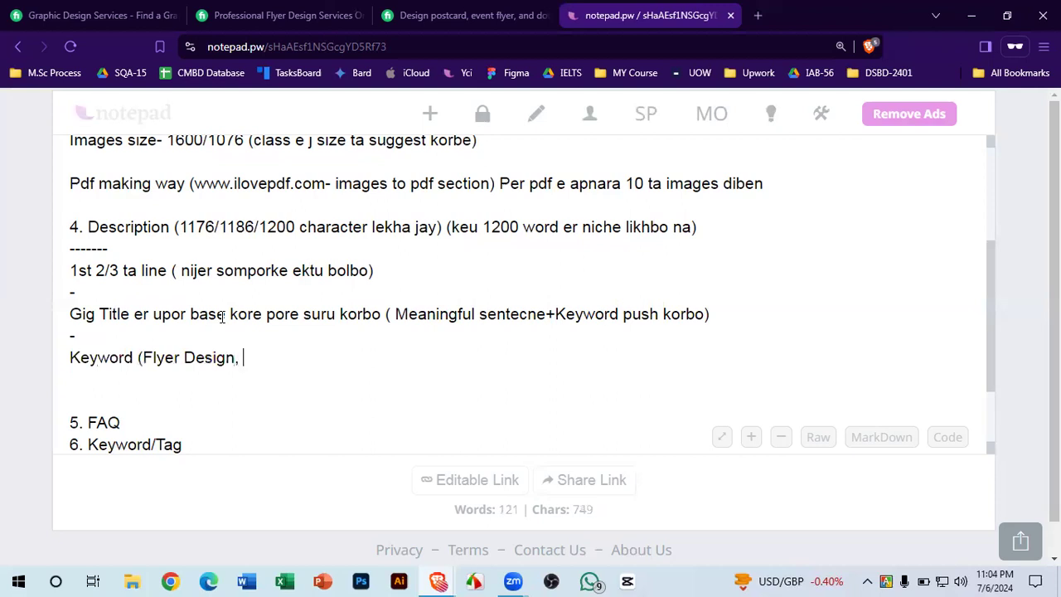
pyautogui.write('Corpo')
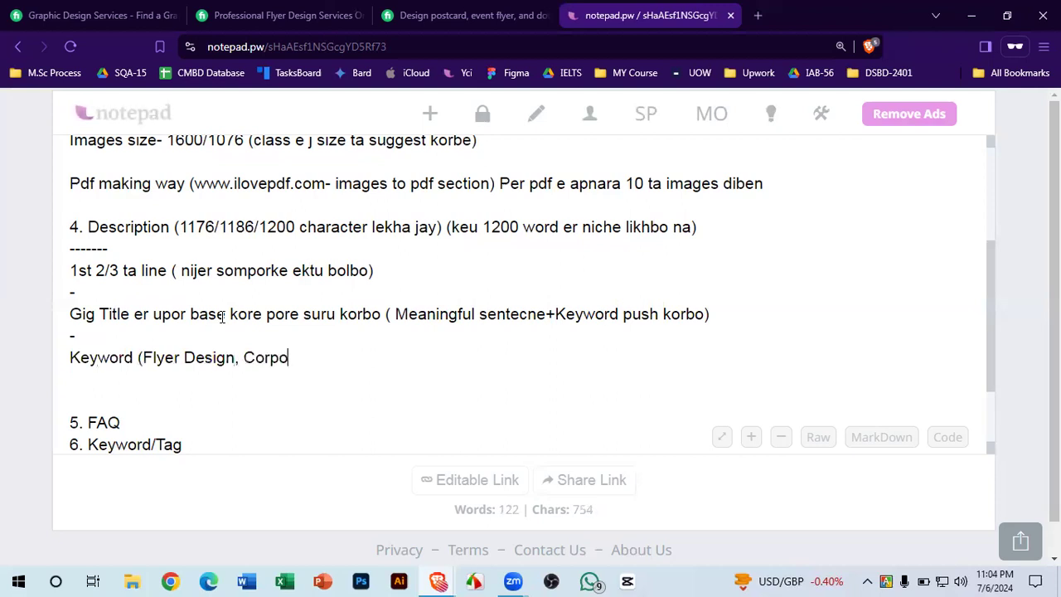
pyautogui.write('rate Fle')
pyautogui.press('BackSpace')
pyautogui.write('yer,')
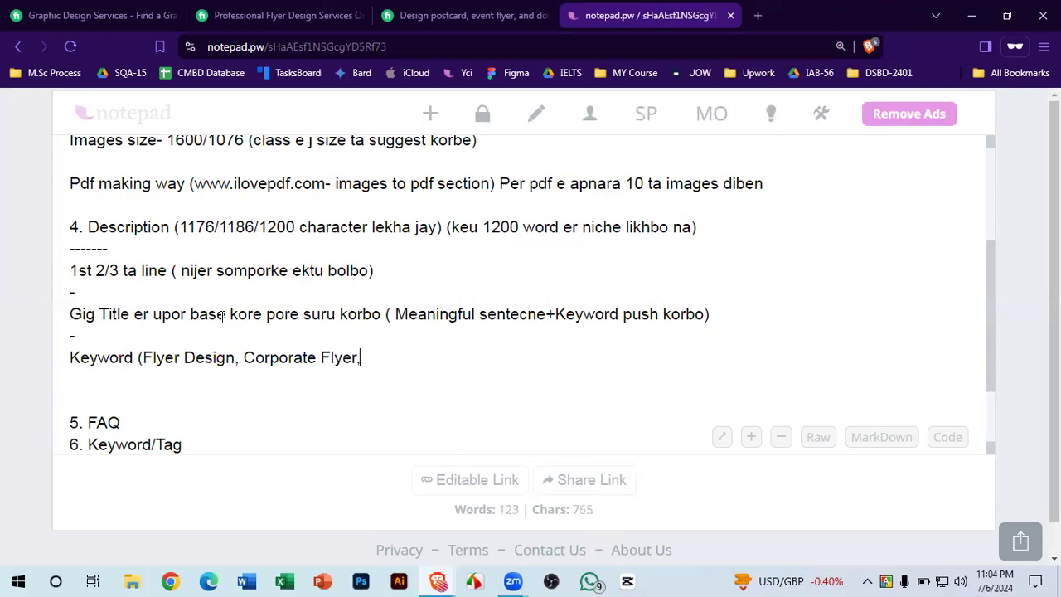
pyautogui.write(' Party ')
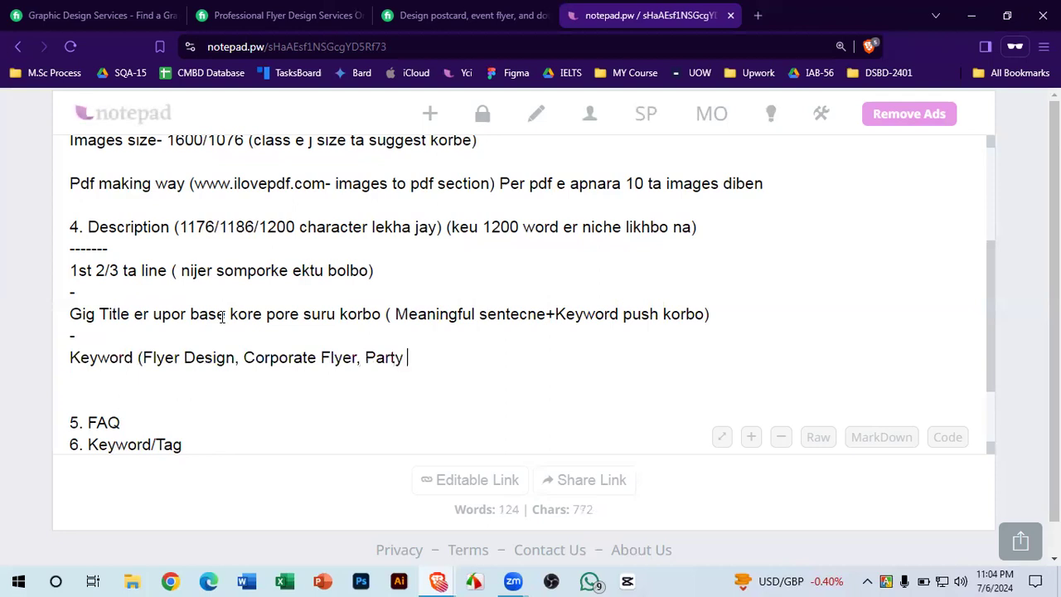
pyautogui.write('Flyer.............)')
# - Add the line "- Main keyword (5 ta)- ei main keyword k 4/5 bar dibo pura description" below the Keyword note
pyautogui.scroll(5, 547, 290)
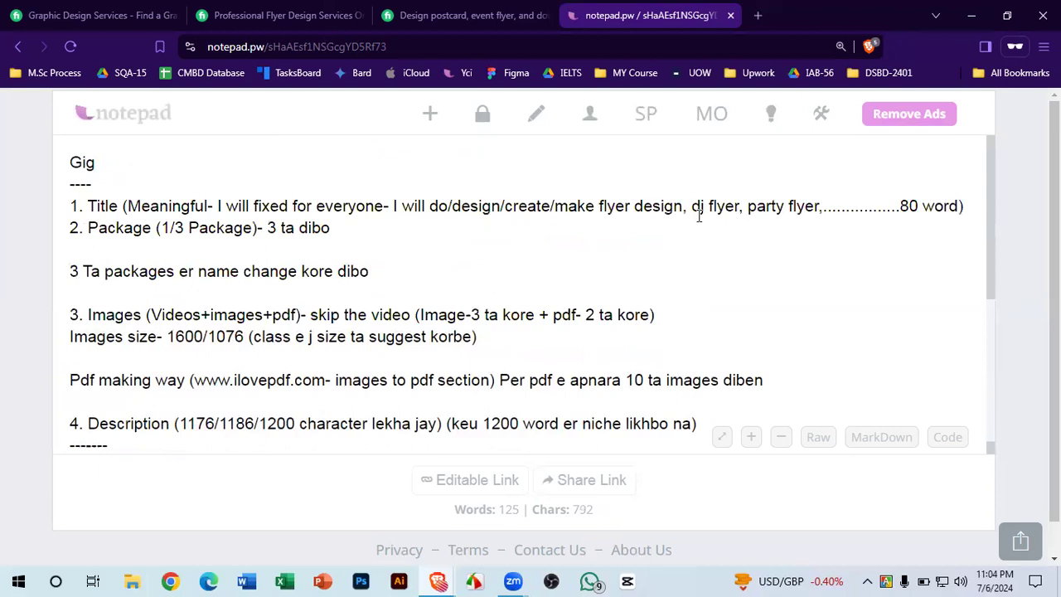
pyautogui.scroll(-5, 535, 447)
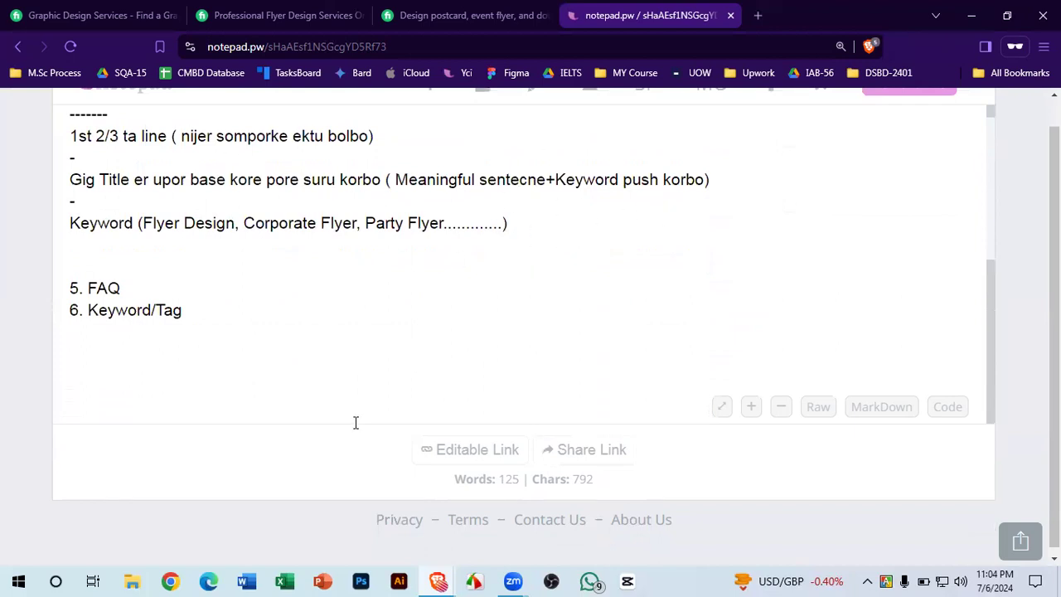
pyautogui.press('Return')
pyautogui.write('-')
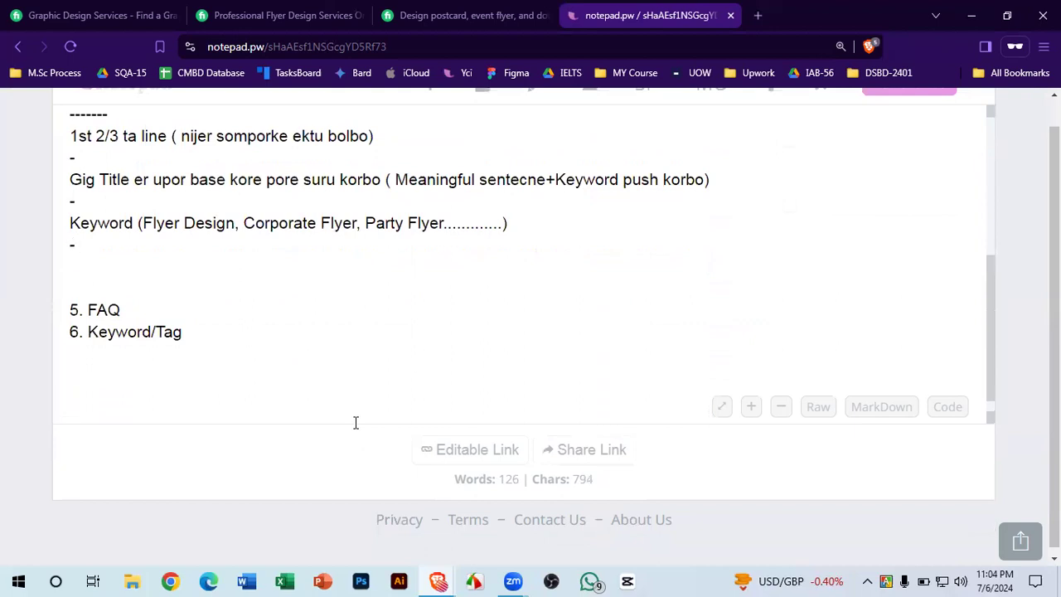
pyautogui.write(' Main keyword (5 ta)')
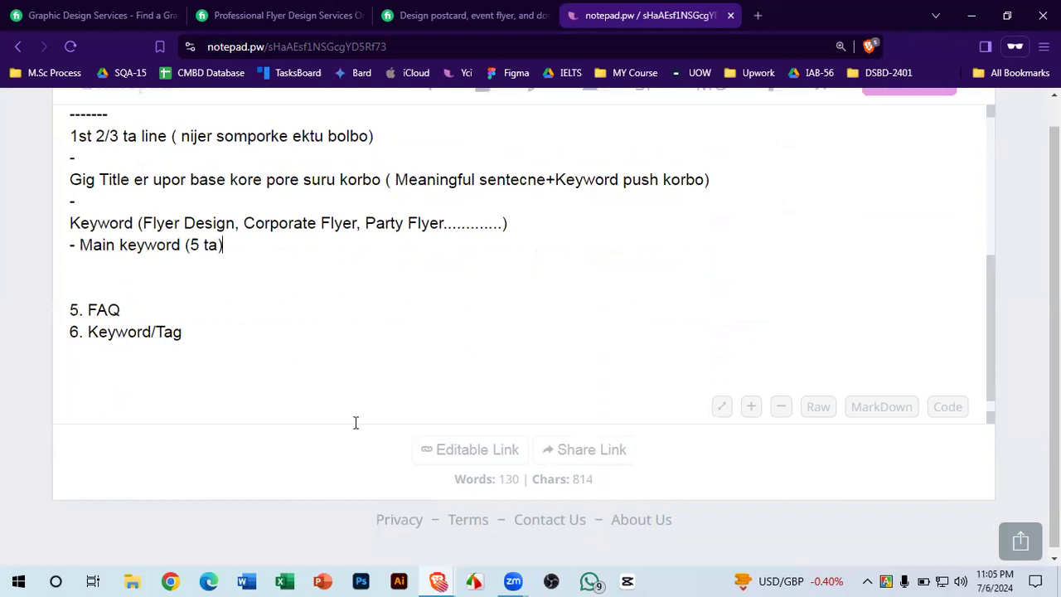
pyautogui.write('- ei main')
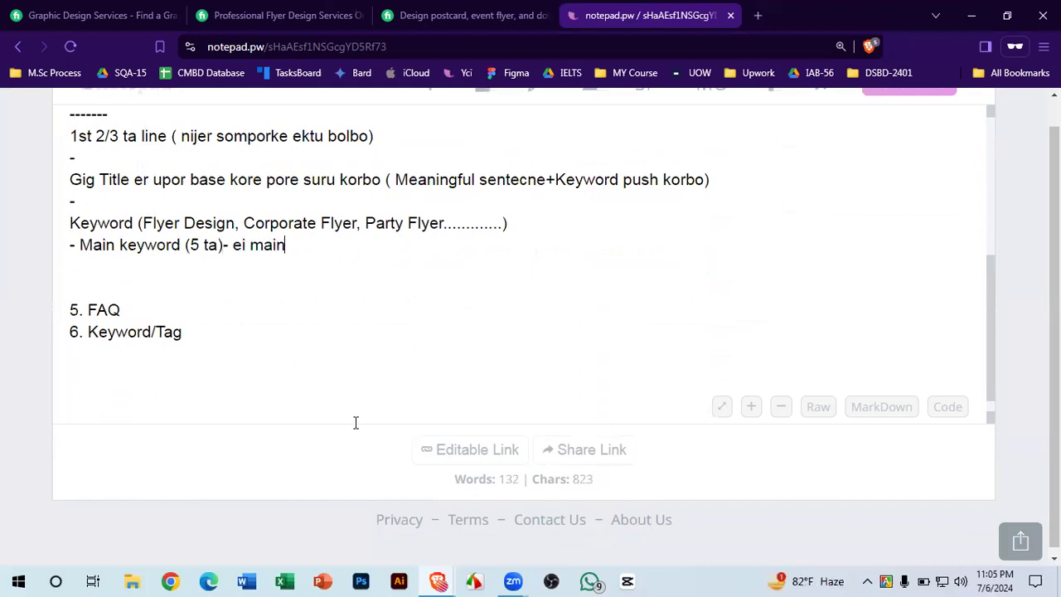
pyautogui.write(' keyword k 4/5 bar dib')
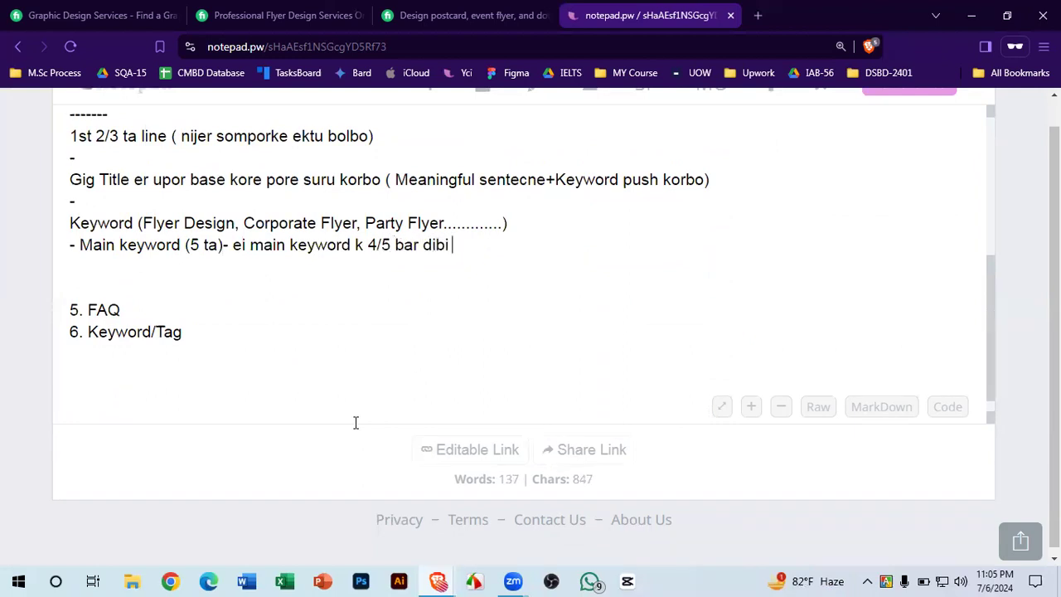
pyautogui.write('o pura des')
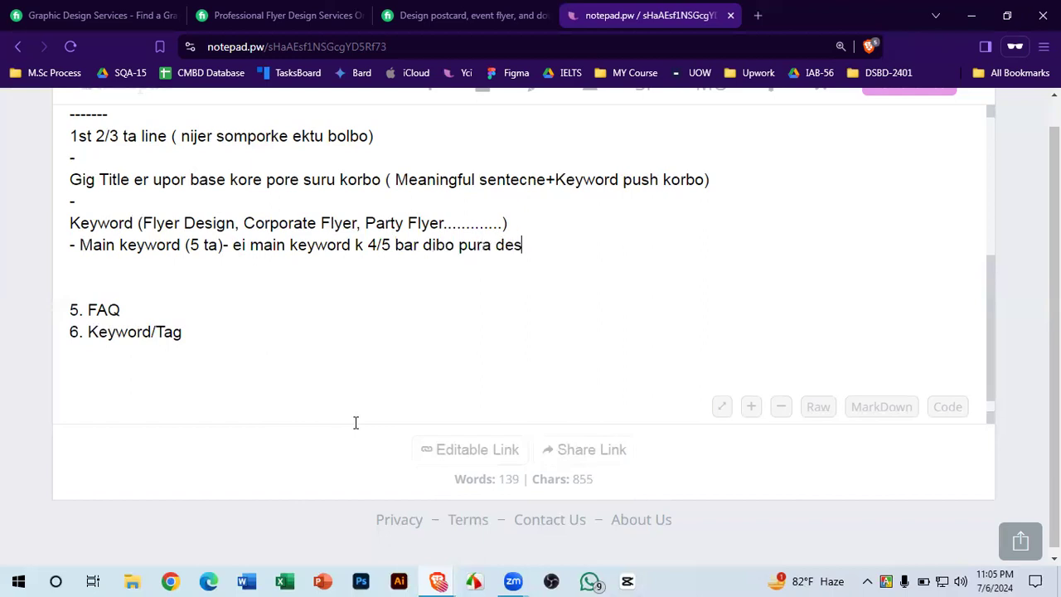
pyautogui.write('cription')
# - Start a line below the Main keyword note with "- Supporting keyword (Leaflet/Poster"
pyautogui.press('Return')
pyautogui.write('- ')
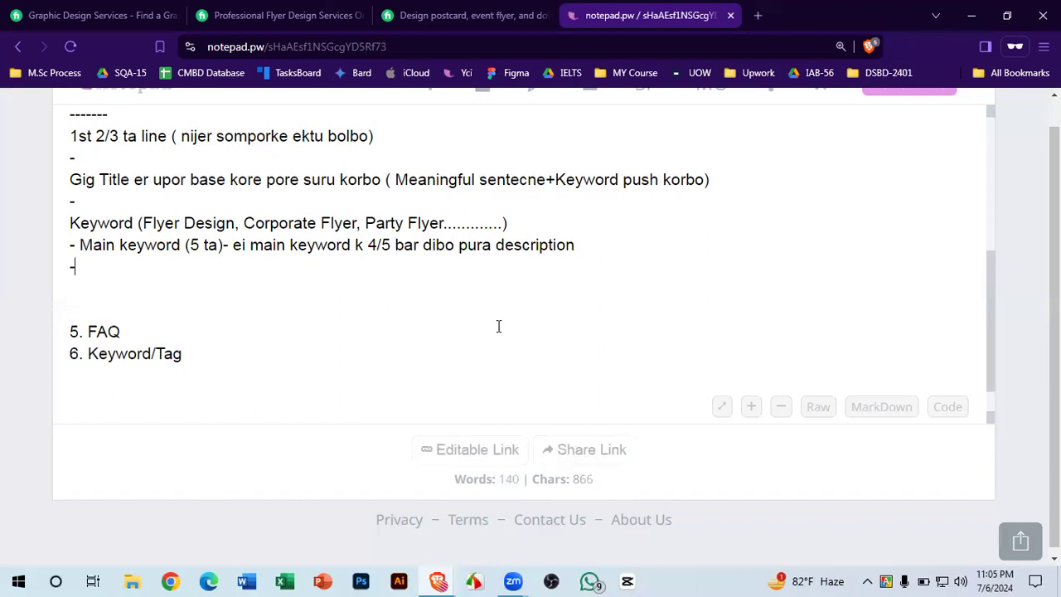
pyautogui.write('Supporting keyword')
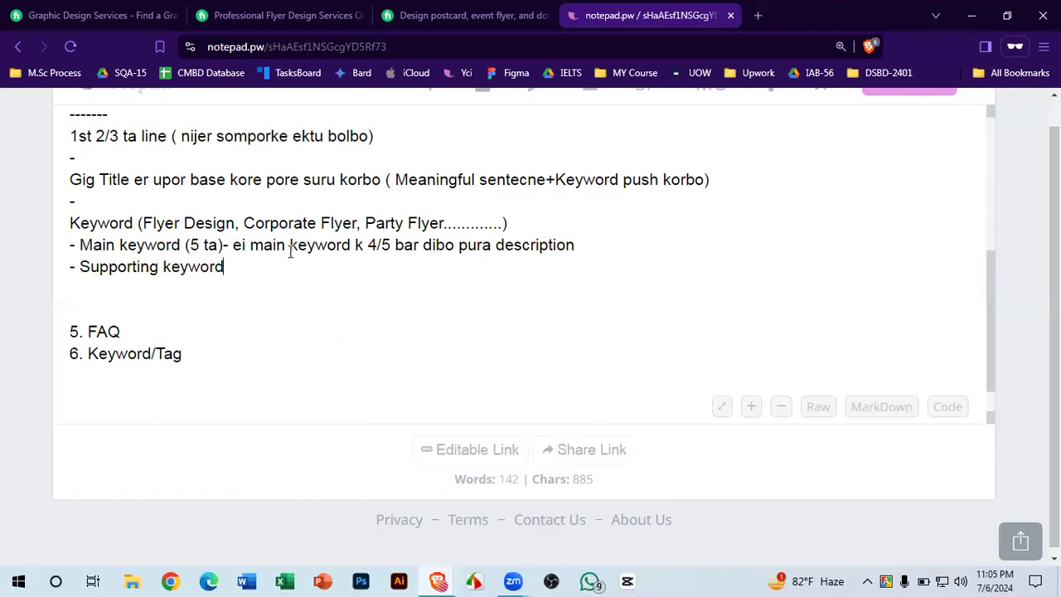
pyautogui.write('(Leaft')
pyautogui.press('BackSpace')
pyautogui.write('let/Po')
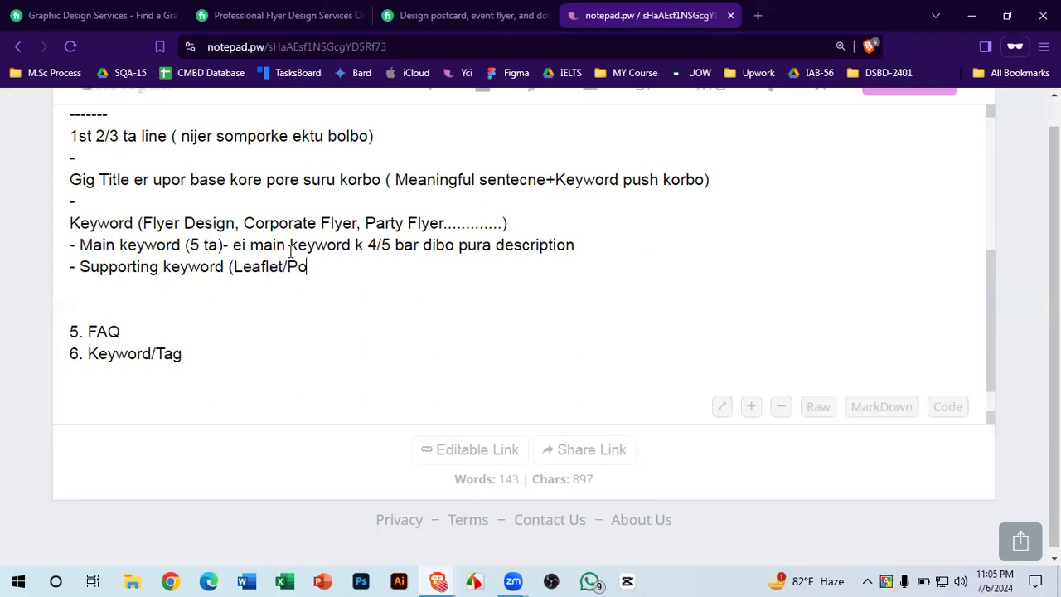
pyautogui.write('ster/')
pyautogui.press('BackSpace')
# - Complete the Supporting keyword line with "- 2/3 ta k 3 bar kobe description e dibo)"
pyautogui.write('- ?')
pyautogui.write('/3 ta')
pyautogui.press('BackSpace')
pyautogui.write('a k')
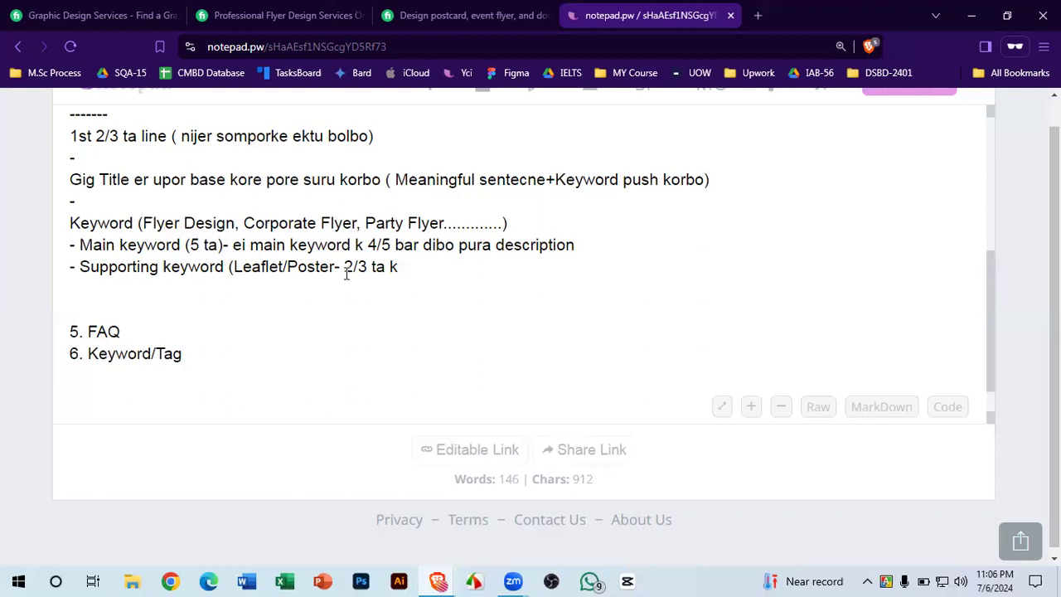
pyautogui.write(' 3 bar kobe descr')
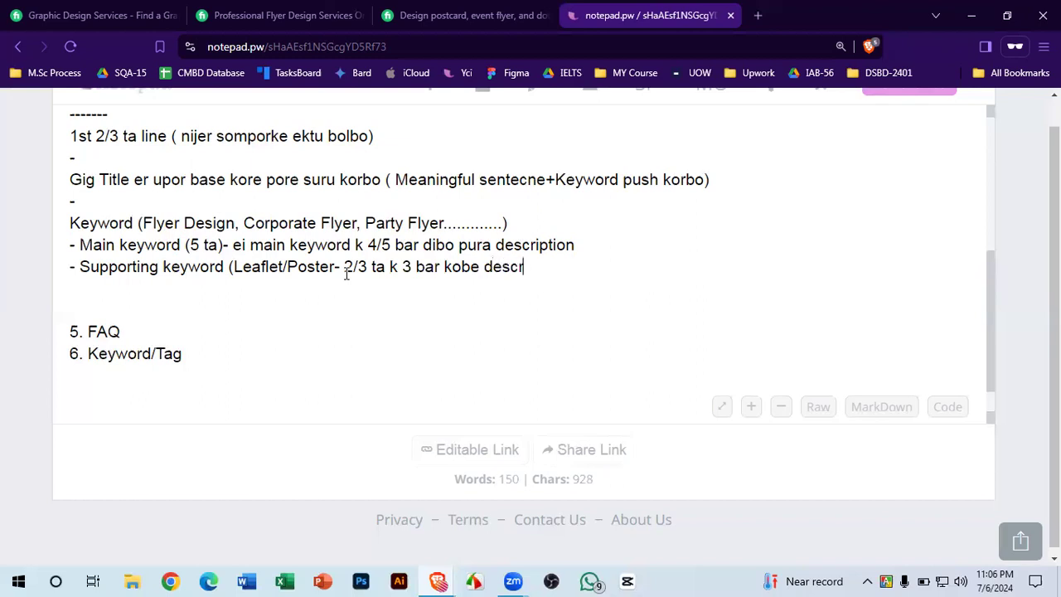
pyautogui.write('iption e di')
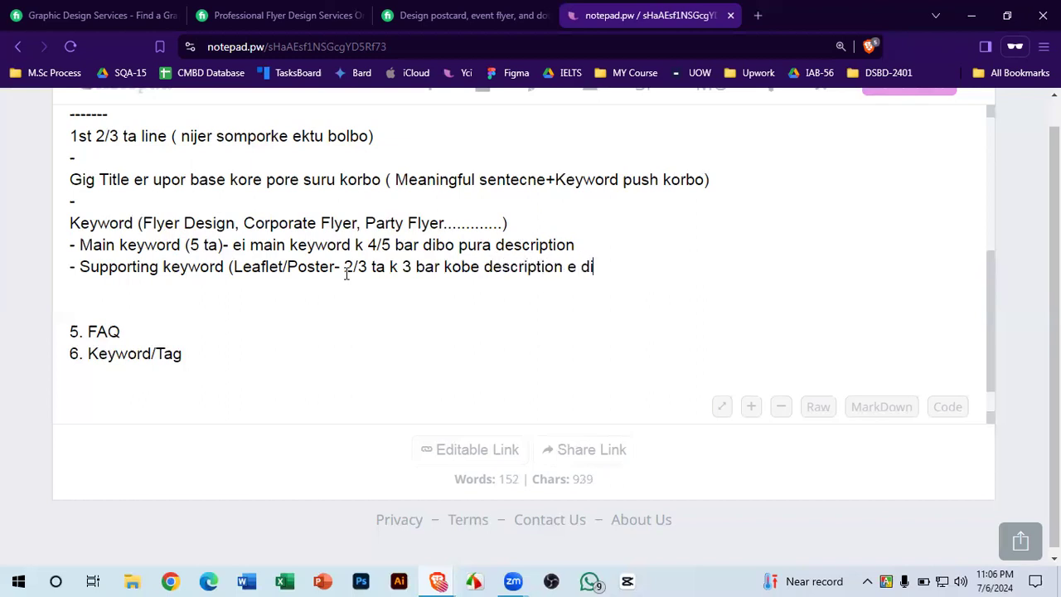
pyautogui.write('bo )')
# - Add a line below it reading "- Finally client k bolbo ei service er baire jodi kono help lage"
pyautogui.press('Return')
pyautogui.write('- Finall')
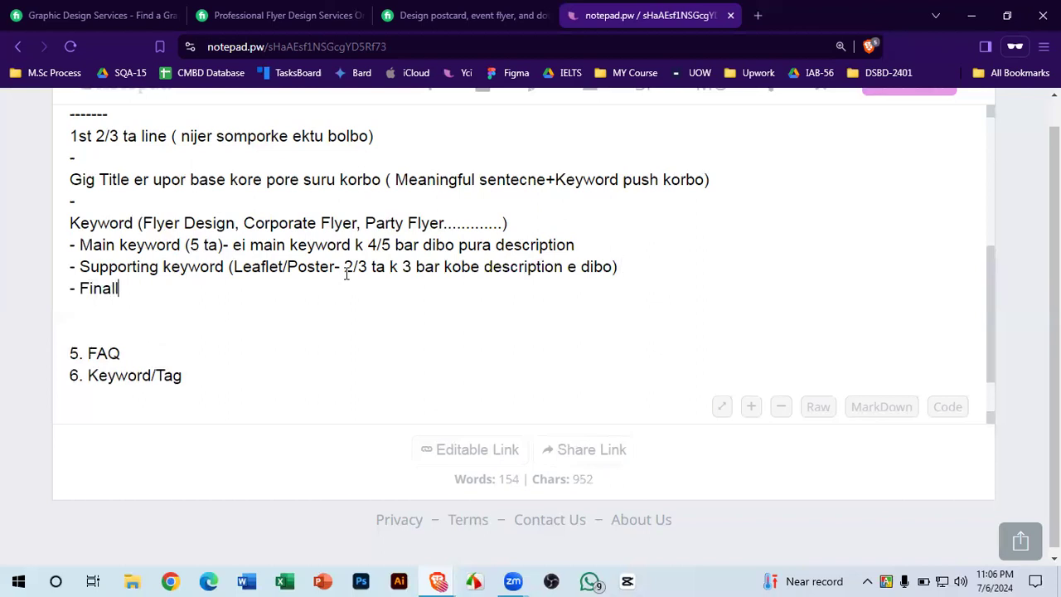
pyautogui.write('y client k bolbo ')
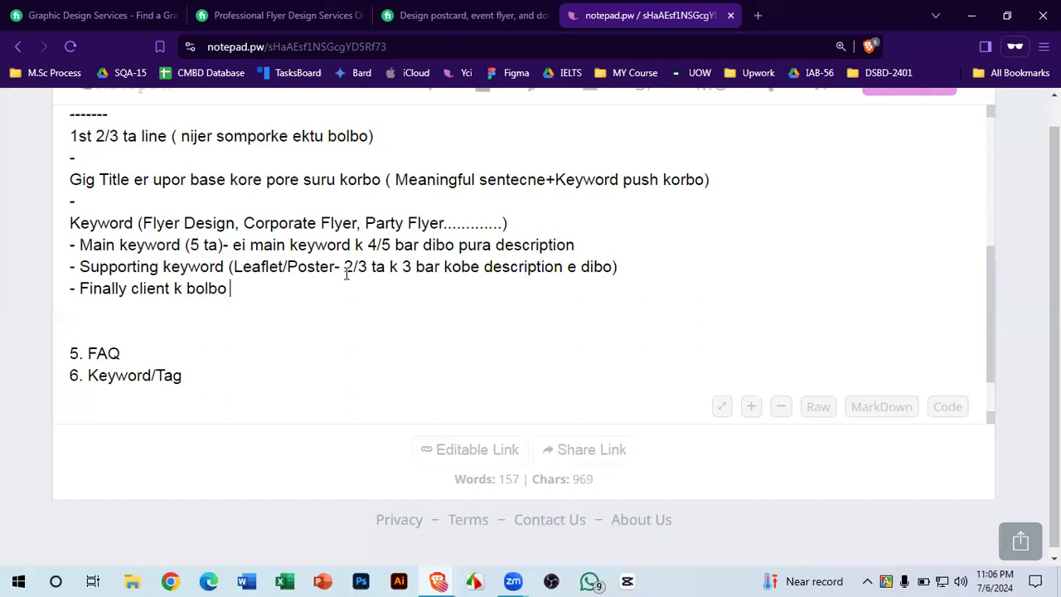
pyautogui.write('ei service er')
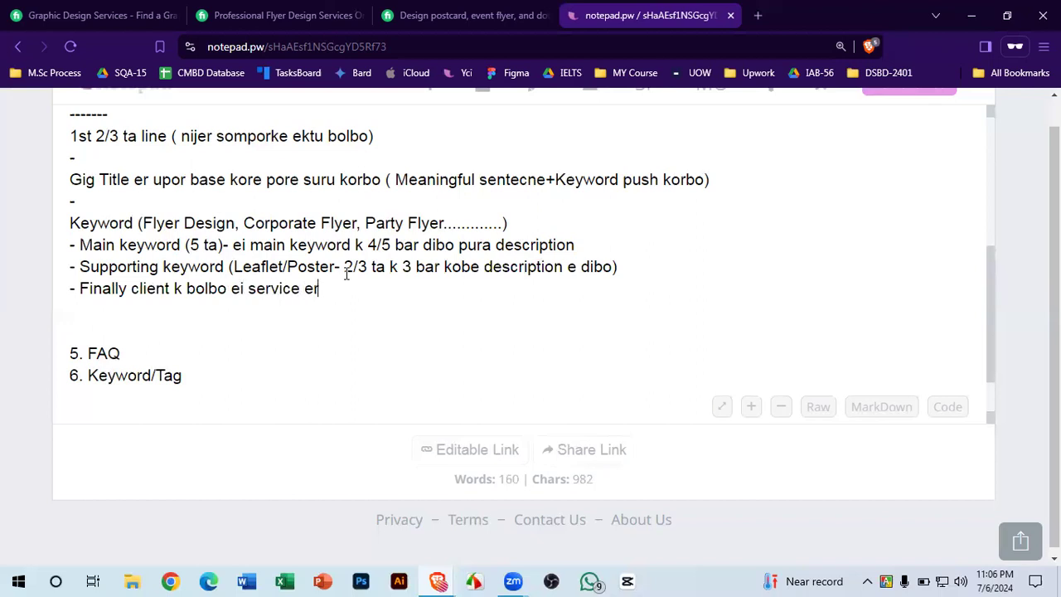
pyautogui.write(' baire jodi kono ')
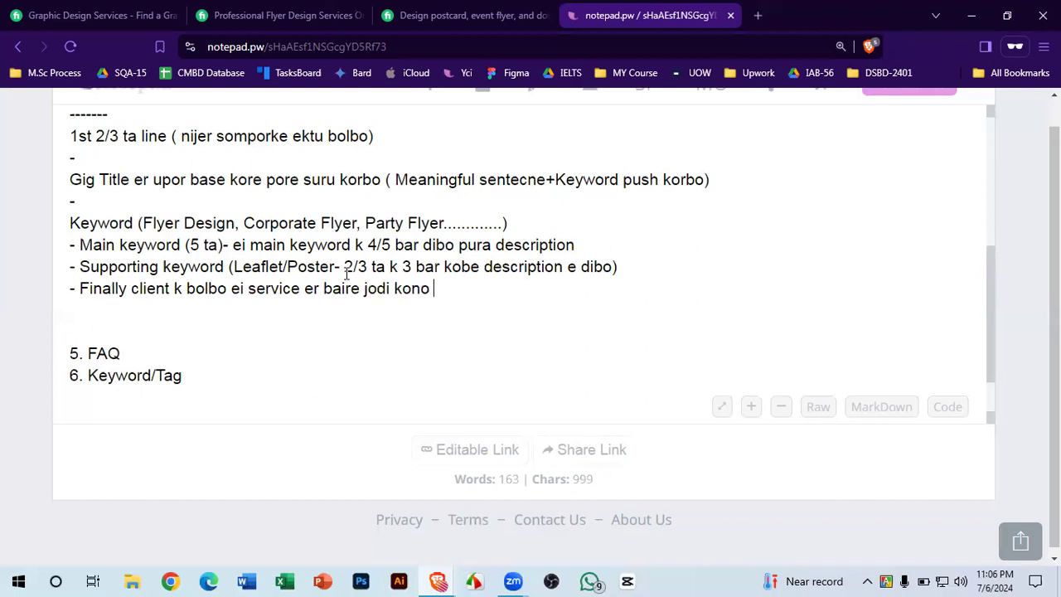
pyautogui.write('help lage')
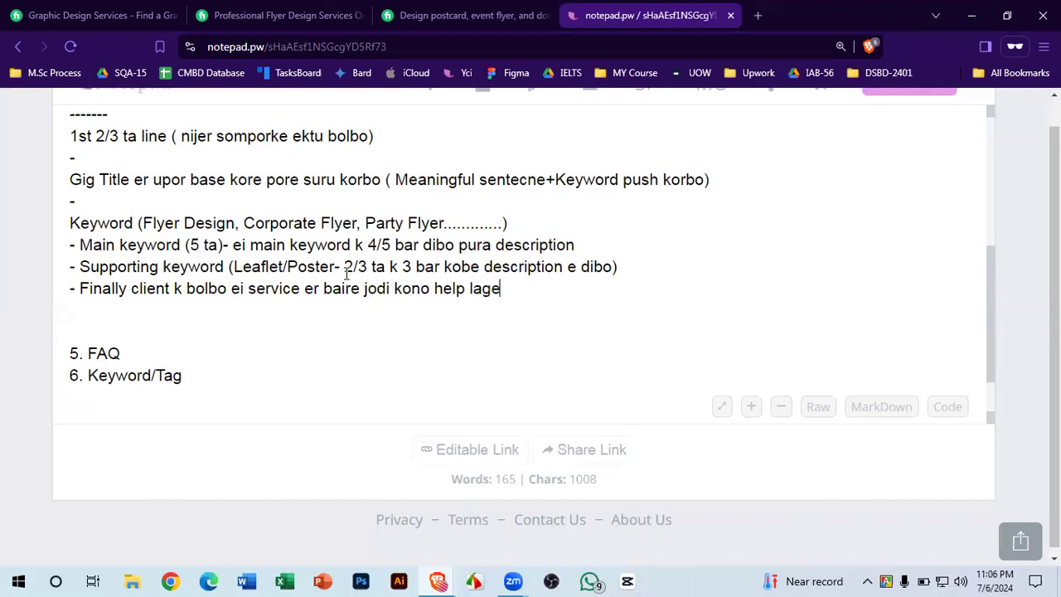
# - Complete the Finally line with "tahole o jeno amar sathe discuss kore" and add a blank line below it
pyautogui.write(' tahole o je')
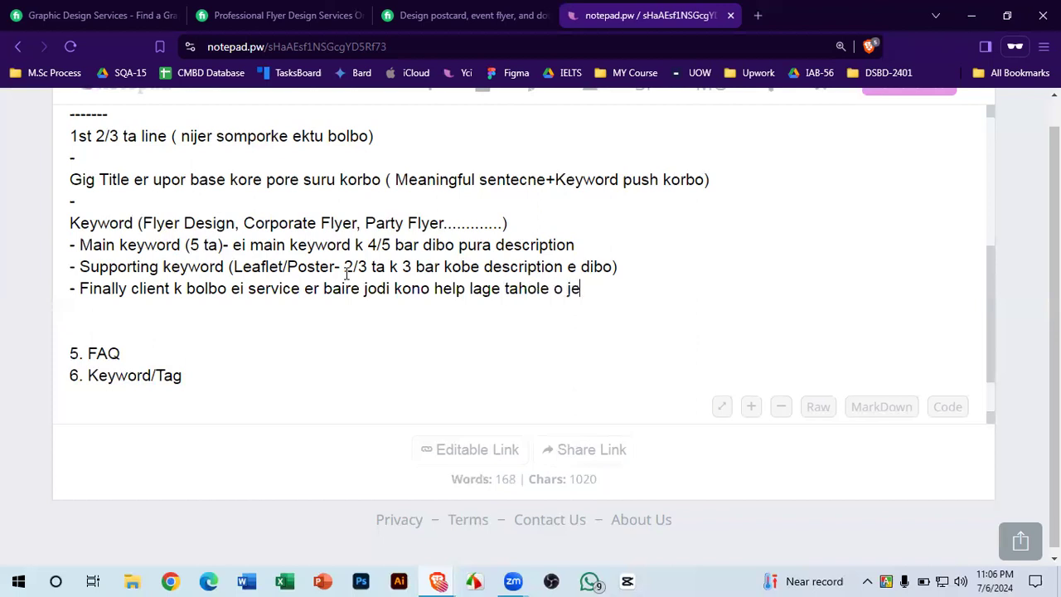
pyautogui.write('no amar sathe ')
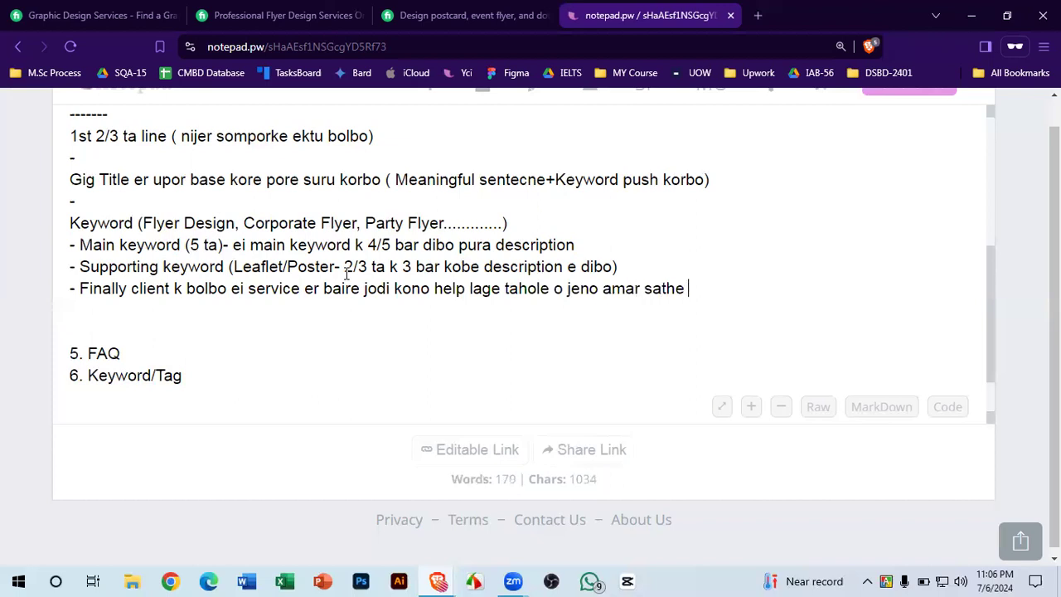
pyautogui.write('discuss ')
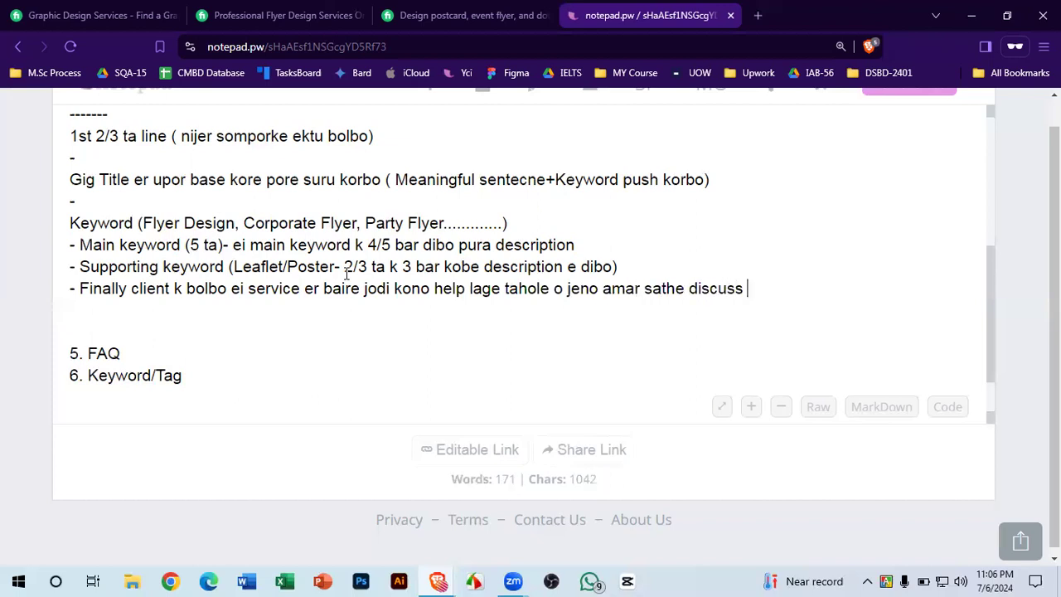
pyautogui.write('kore')
pyautogui.press('Return')
pyautogui.press('Return')
pyautogui.press('BackSpace')
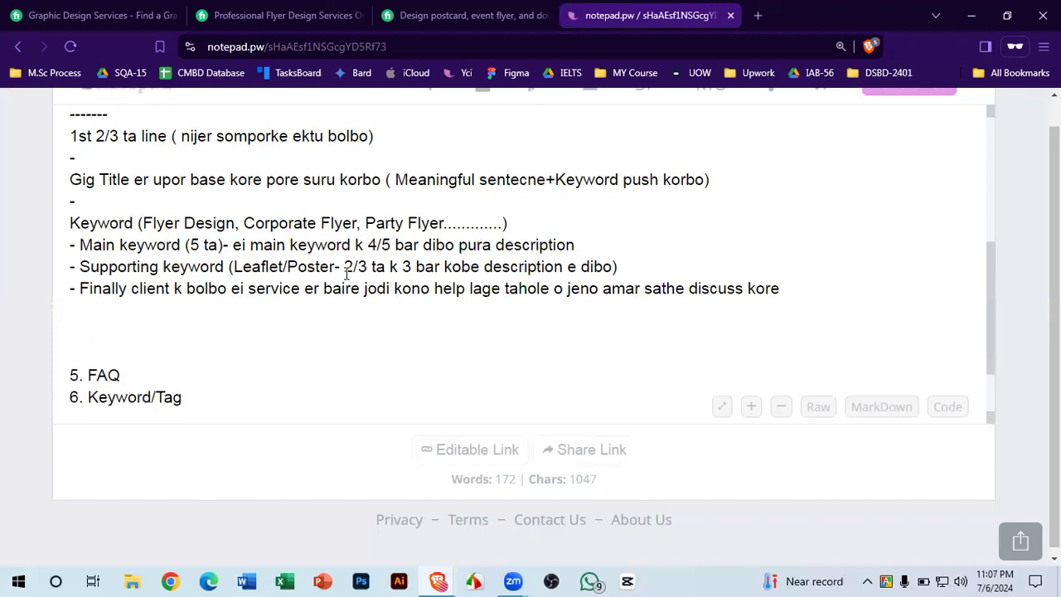
# - Review the Description notes, from the character limit and opening lines to the keyword rules and closing client note
pyautogui.scroll(3, 542, 201)
pyautogui.scroll(-3, 393, 189)
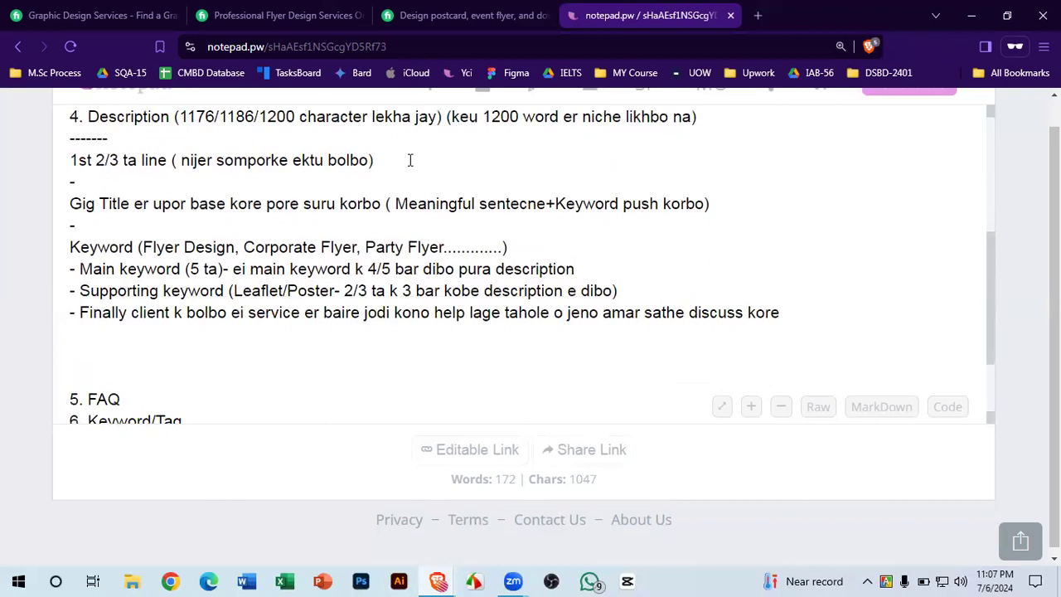
pyautogui.scroll(-3, 410, 160)
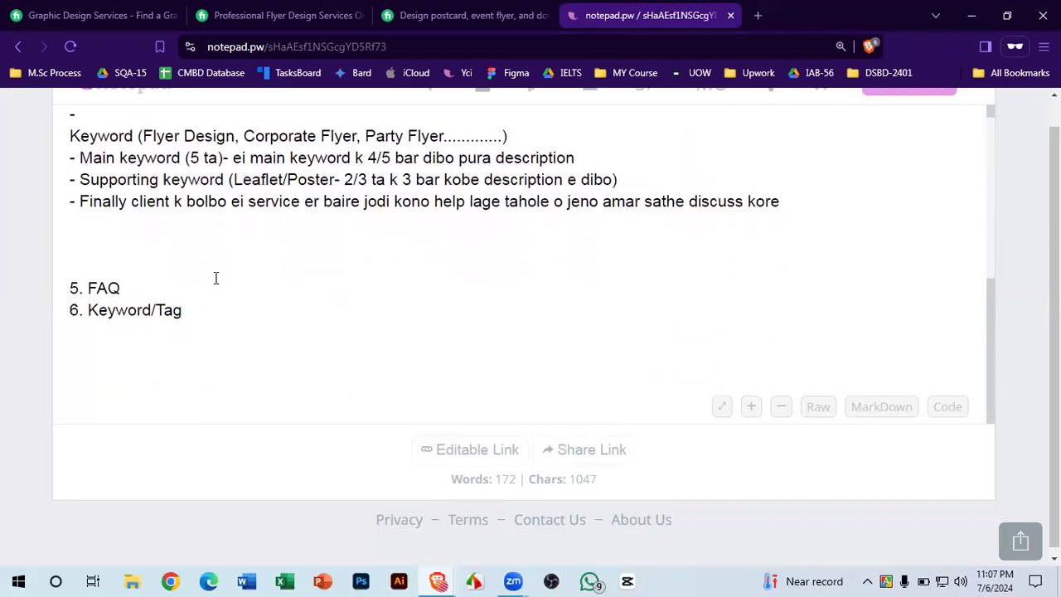
pyautogui.scroll(3, 318, 281)
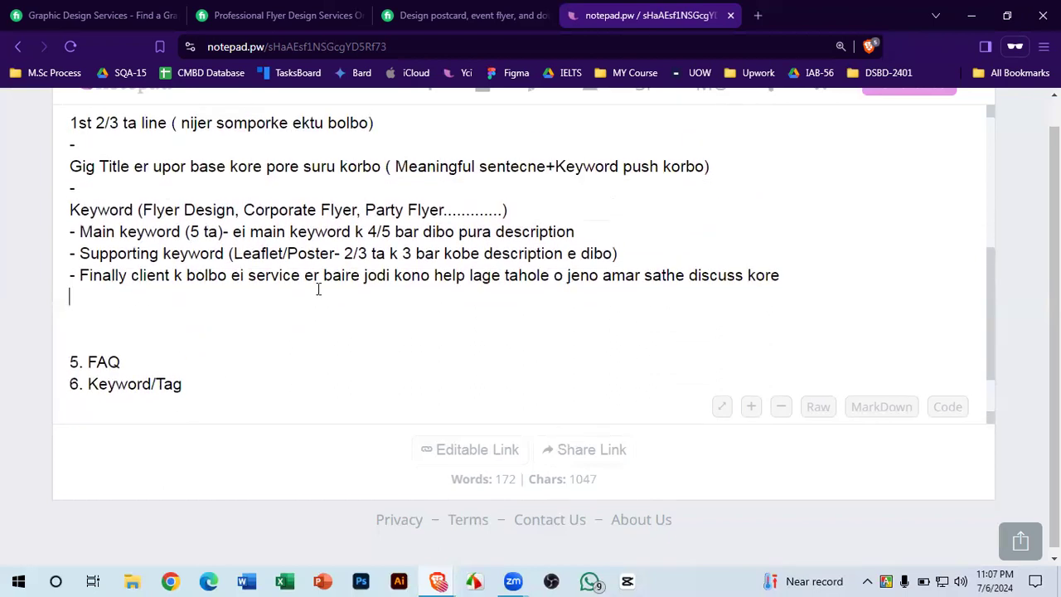
pyautogui.scroll(-1, 317, 289)
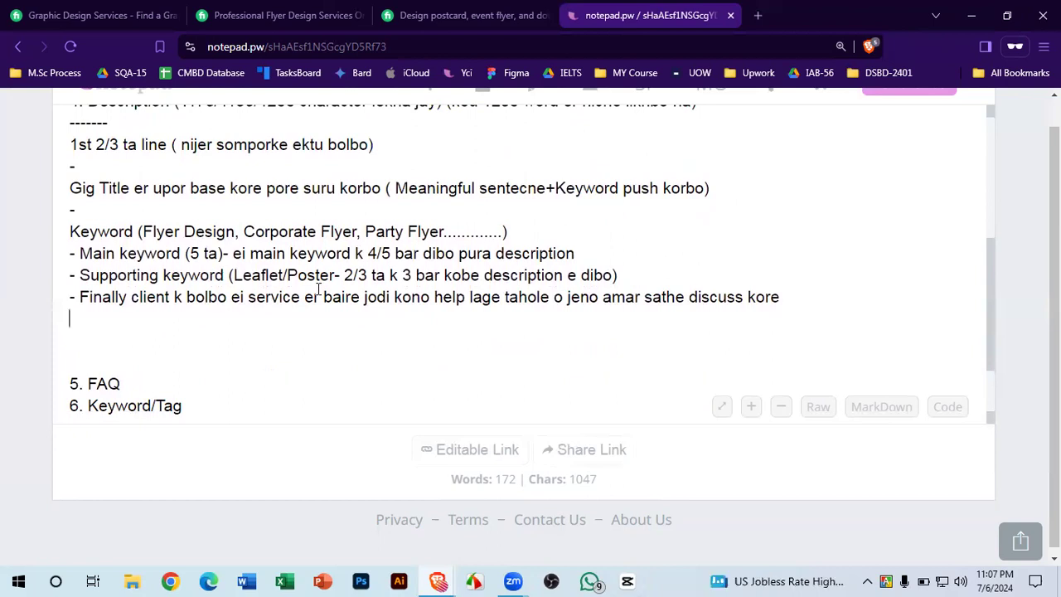
pyautogui.scroll(5, 438, 231)
pyautogui.scroll(1, 438, 230)
pyautogui.scroll(-4, 438, 230)
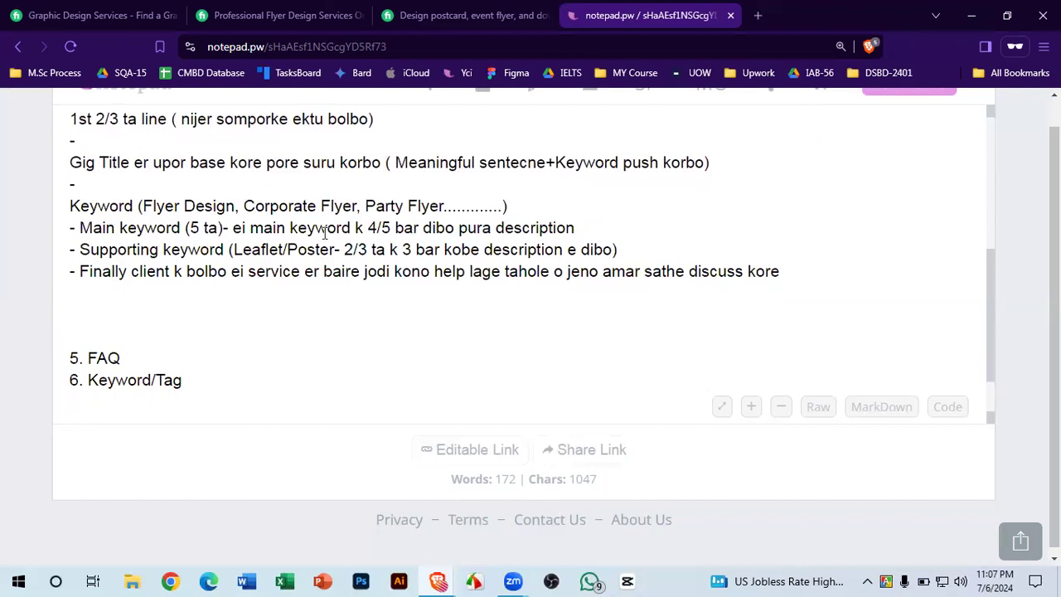
pyautogui.scroll(2, 324, 233)
pyautogui.scroll(-1, 324, 235)
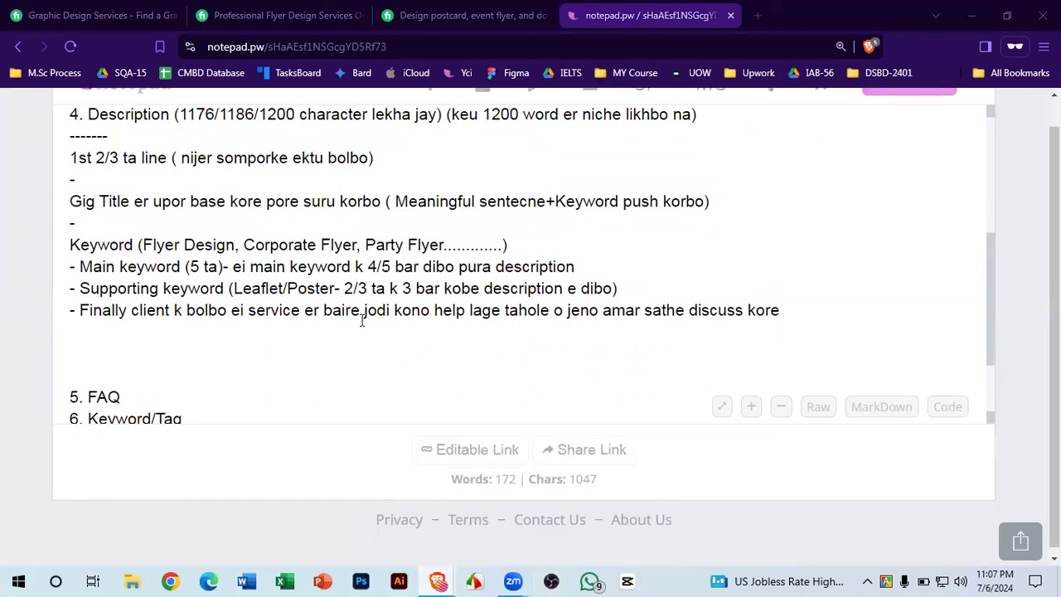
# - Remove one blank line between the Description notes and the FAQ item
pyautogui.scroll(-1, 195, 255)
pyautogui.click(195, 255)
pyautogui.press('BackSpace')
# - Append "(Khub ekta matter kore na)" to the FAQ item and insert blank lines before the Keyword/Tag item
pyautogui.moveTo(194, 253); pyautogui.dragTo(146, 288)
pyautogui.click(146, 288)
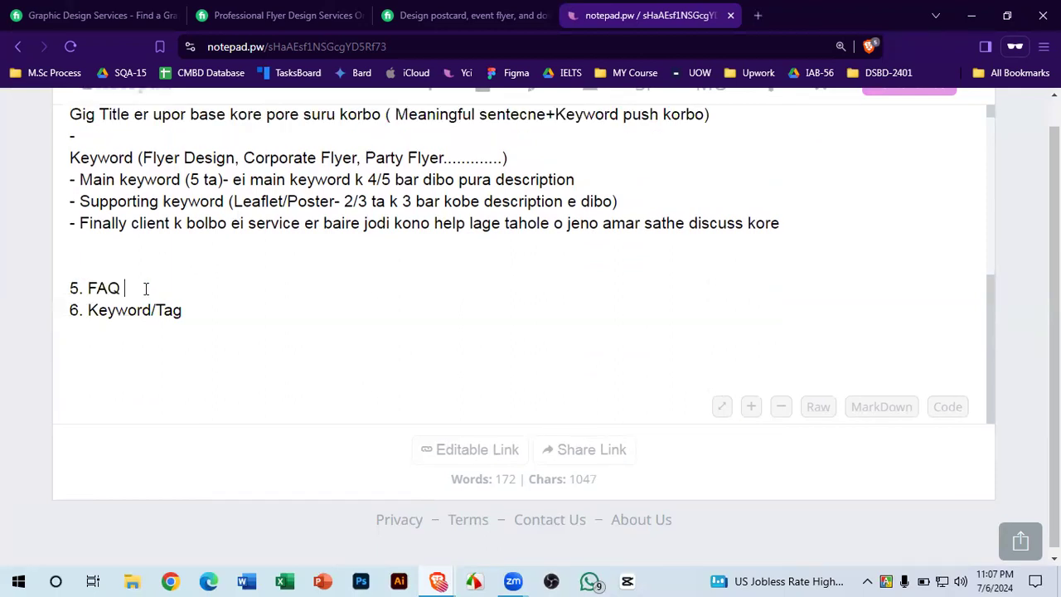
pyautogui.write('(Khub ekta matter')
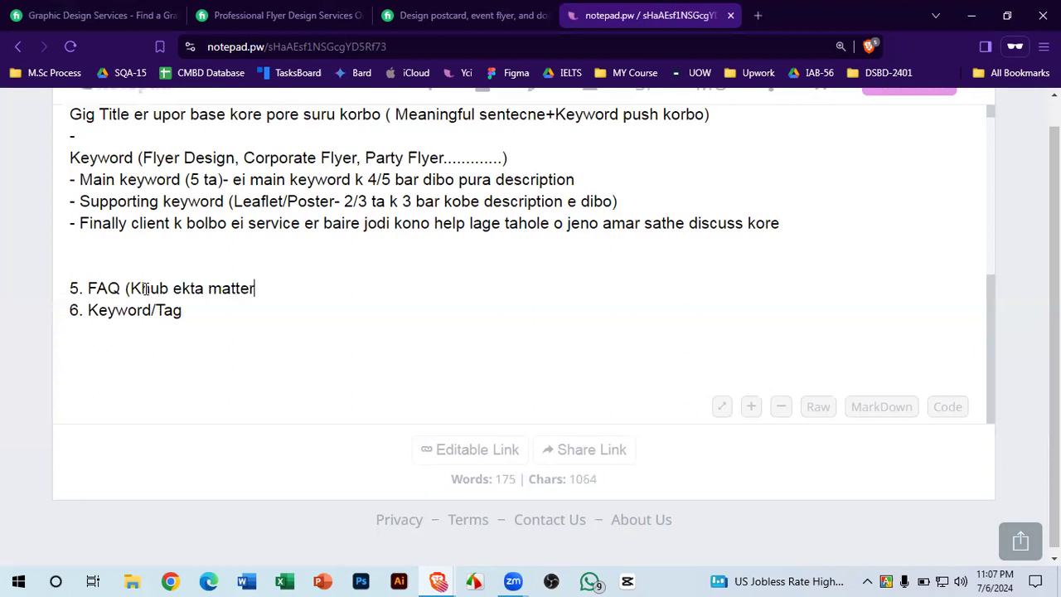
pyautogui.write(' kore na)')
pyautogui.press('Return')
pyautogui.press('Return')
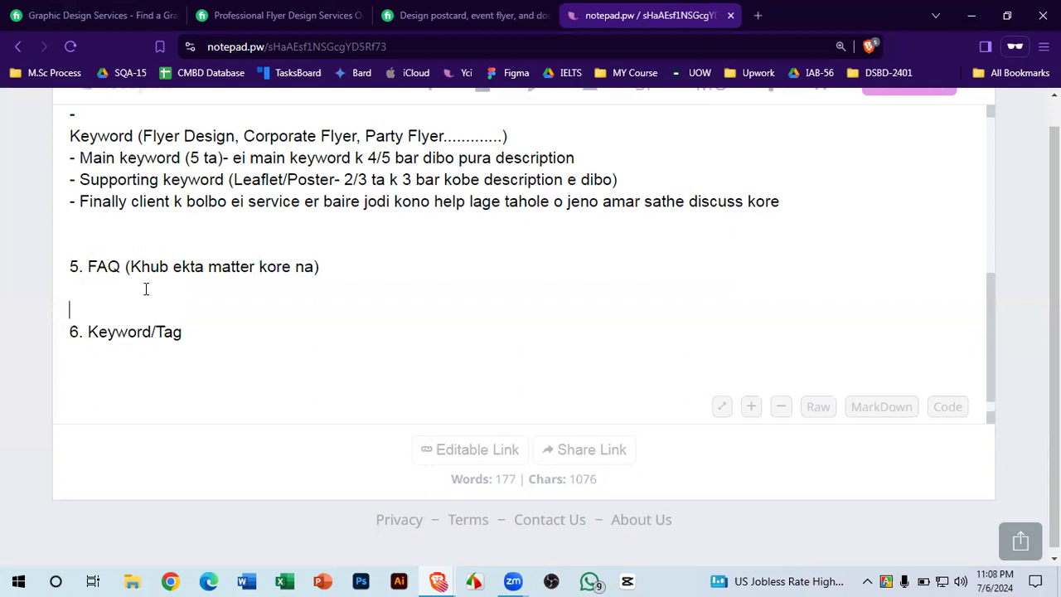
# - Add a "--" line under the FAQ item and begin the note below it with "J type gig/service dicci ei type"
pyautogui.press('BackSpace')
pyautogui.write('--')
pyautogui.press('Return')
pyautogui.write('J type e')
pyautogui.press('BackSpace')
pyautogui.write('gig/service')
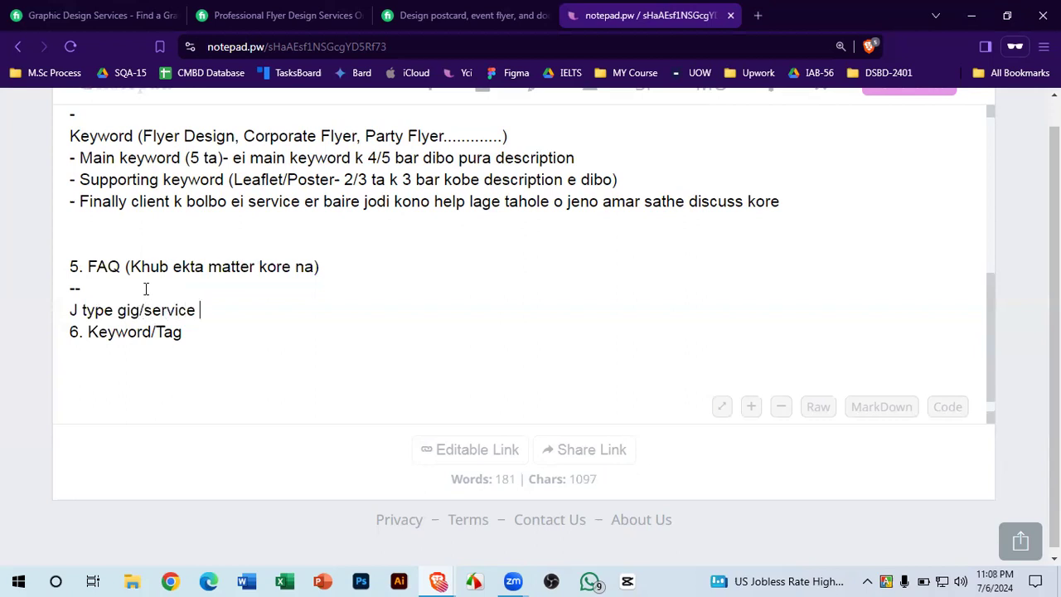
pyautogui.write(' dicci ei')
pyautogui.write(' type ')
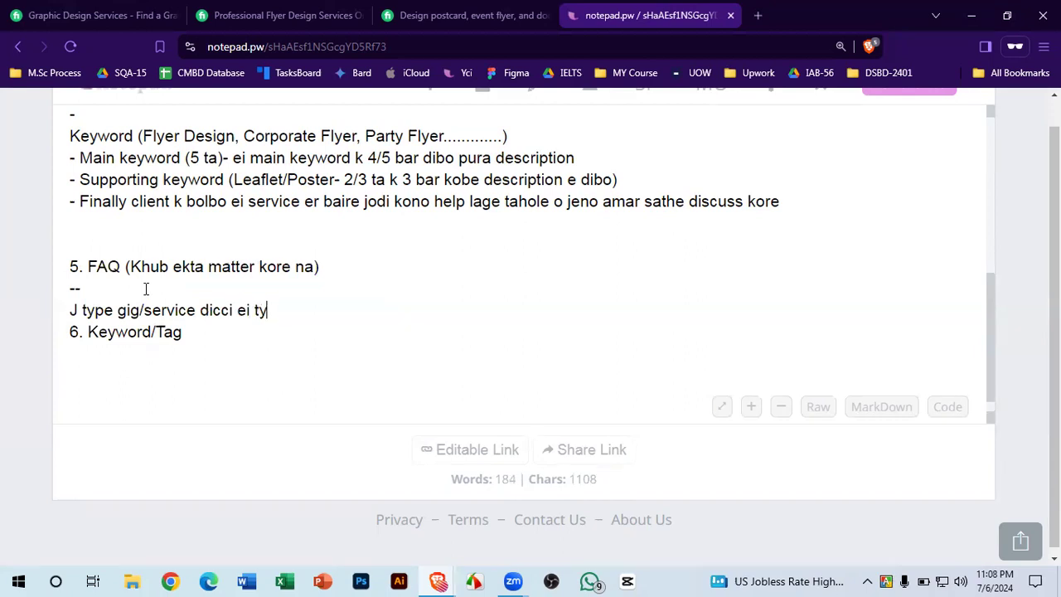
# - Complete the FAQ note line with "client er ki ki question hote pare"
pyautogui.write('client')
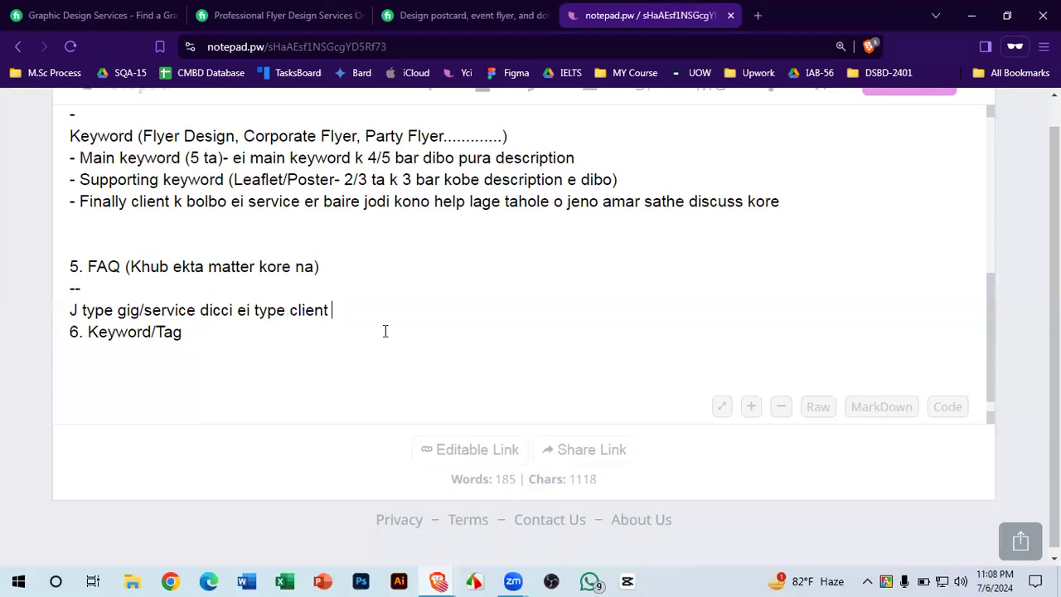
pyautogui.write(' e')
pyautogui.write('r ki ki questioh')
pyautogui.press('BackSpace')
pyautogui.write('n hote')
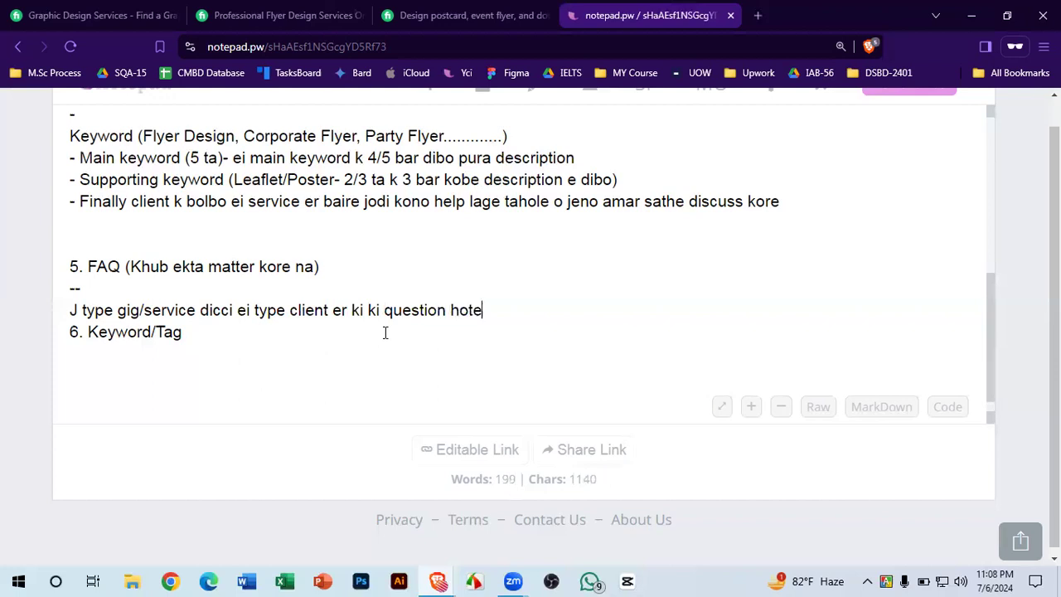
pyautogui.write(' pare')
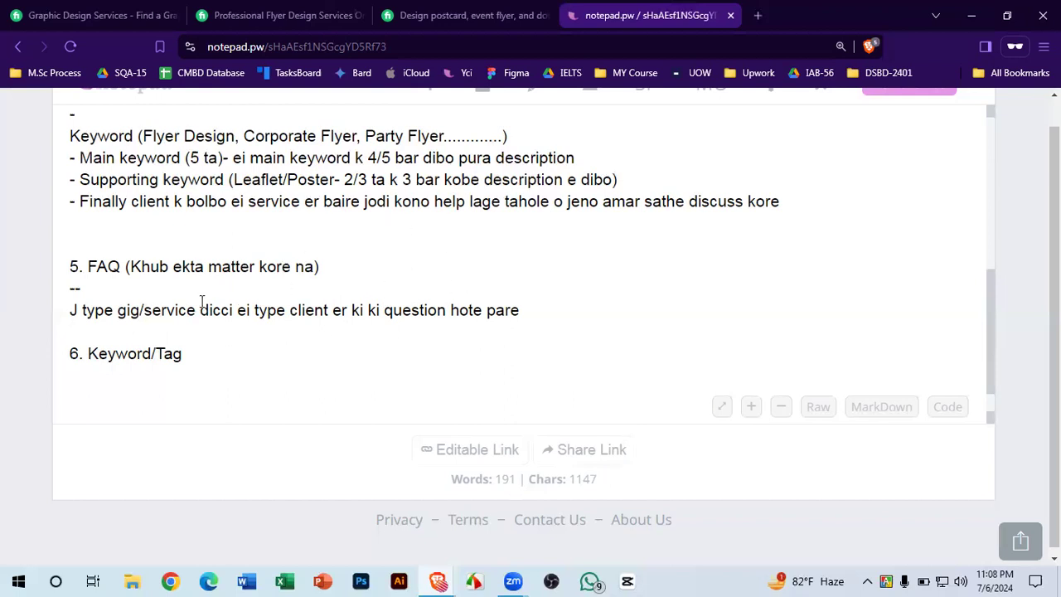
# - Add a "- Example" line directly below the FAQ note
pyautogui.click(553, 309)
pyautogui.press('Return')
pyautogui.write('- ')
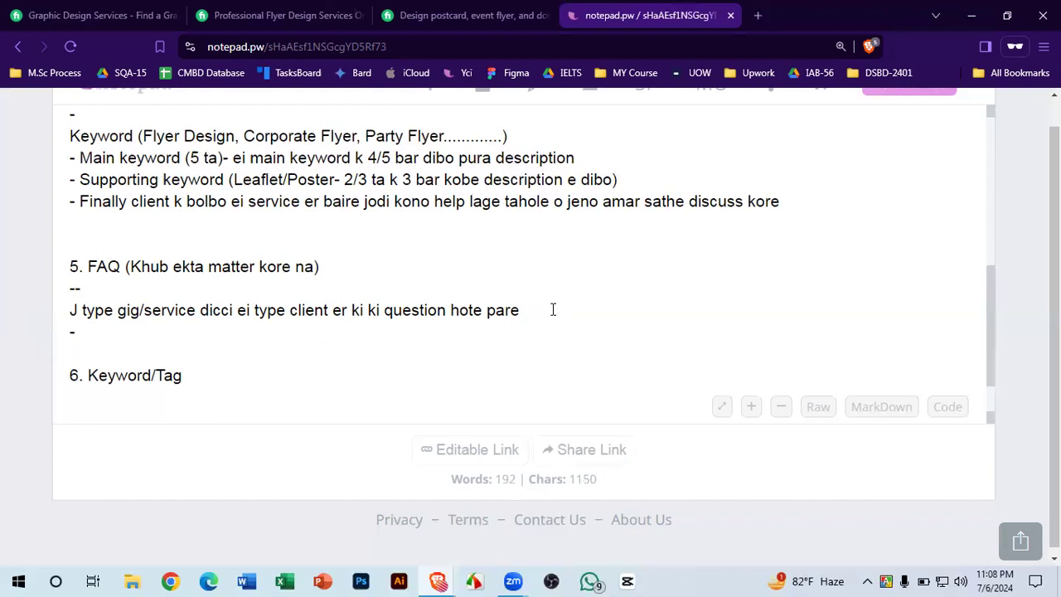
pyautogui.write('Example')
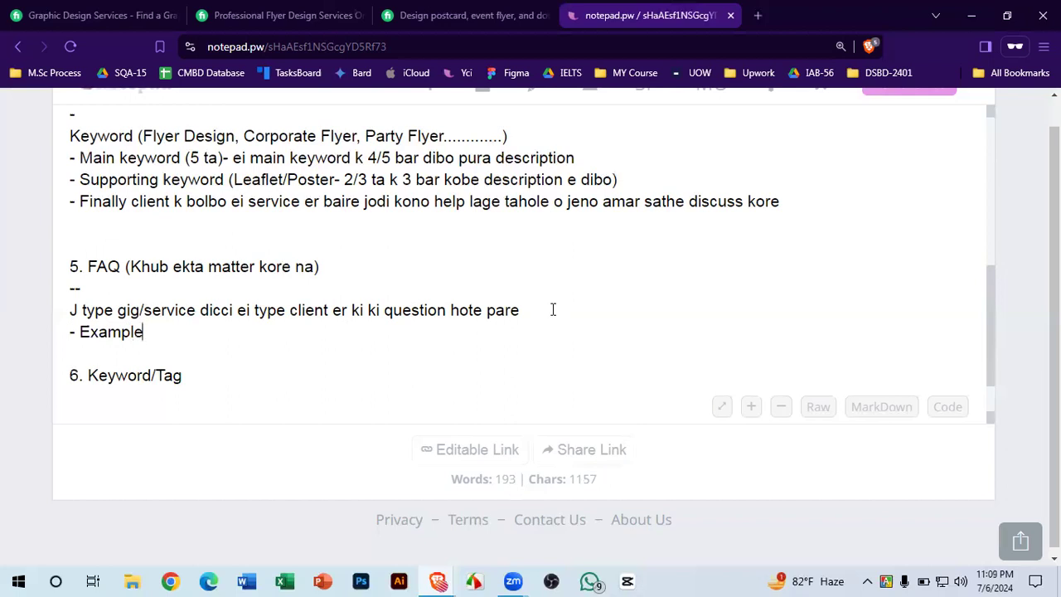
# - Append ">" to the Example line, trying the question opening "What i need to" and deleting that wording
pyautogui.write('> What ')
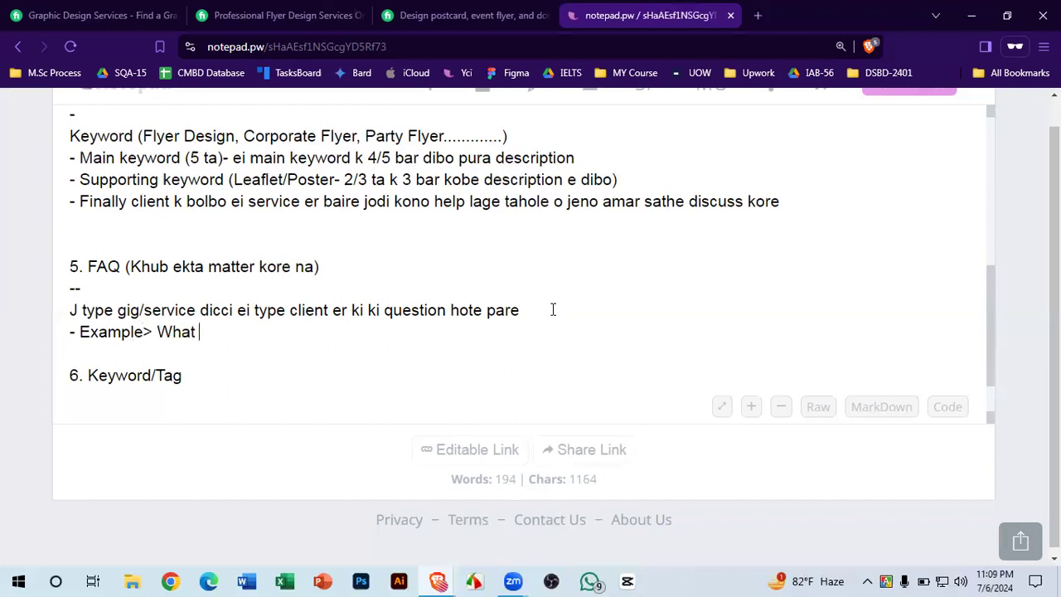
pyautogui.write('i need to')
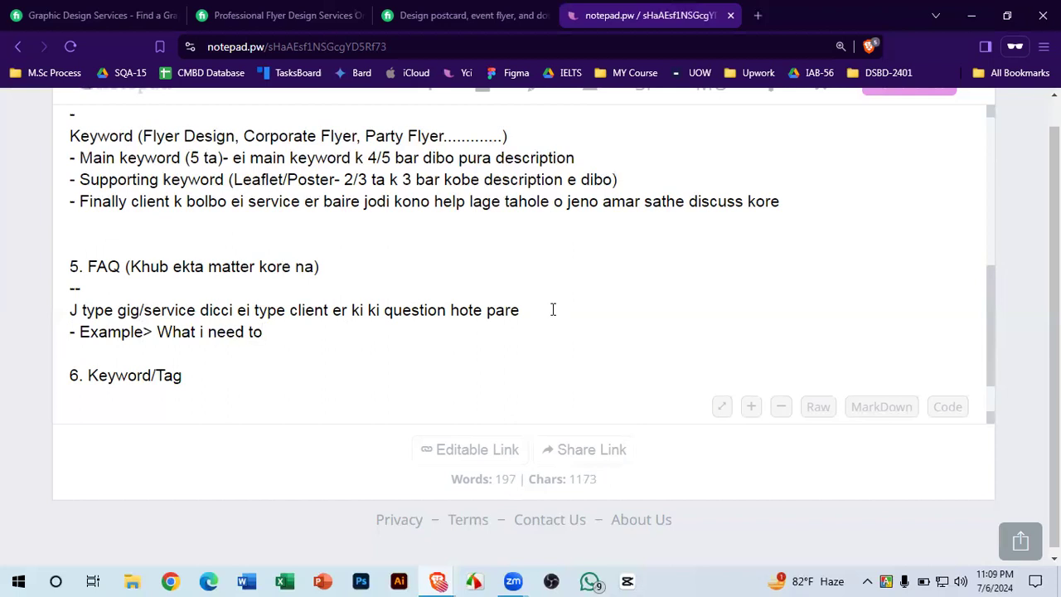
pyautogui.press('BackSpace')
pyautogui.press('BackSpace')
pyautogui.press('BackSpace')
pyautogui.press('BackSpace')
pyautogui.press('BackSpace')
pyautogui.press('BackSpace')
pyautogui.press('BackSpace')
pyautogui.press('BackSpace')
pyautogui.press('BackSpace')
pyautogui.press('BackSpace')
pyautogui.press('BackSpace')
pyautogui.press('BackSpace')
pyautogui.press('BackSpace')
pyautogui.press('BackSpace')
pyautogui.press('BackSpace')
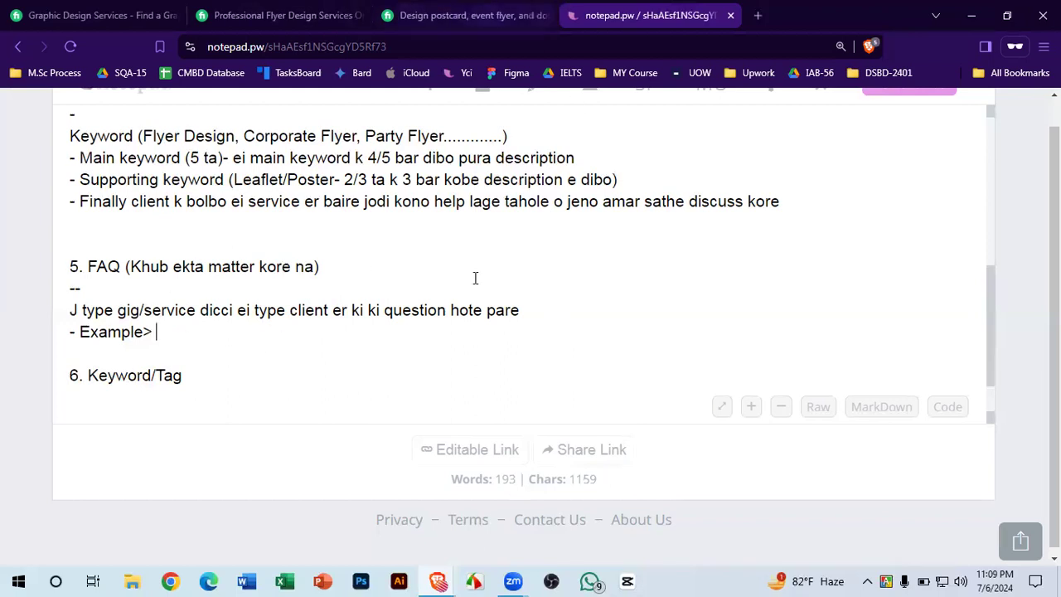
# - On the Fiverr postcard and event flyer gig page, expand the FAQ "What information do you need from me to start?" and copy the question with its answer
pyautogui.click(411, 10)
pyautogui.scroll(-10, 497, 279)
pyautogui.scroll(-15, 499, 280)
pyautogui.scroll(-8, 499, 280)
pyautogui.scroll(3, 497, 280)
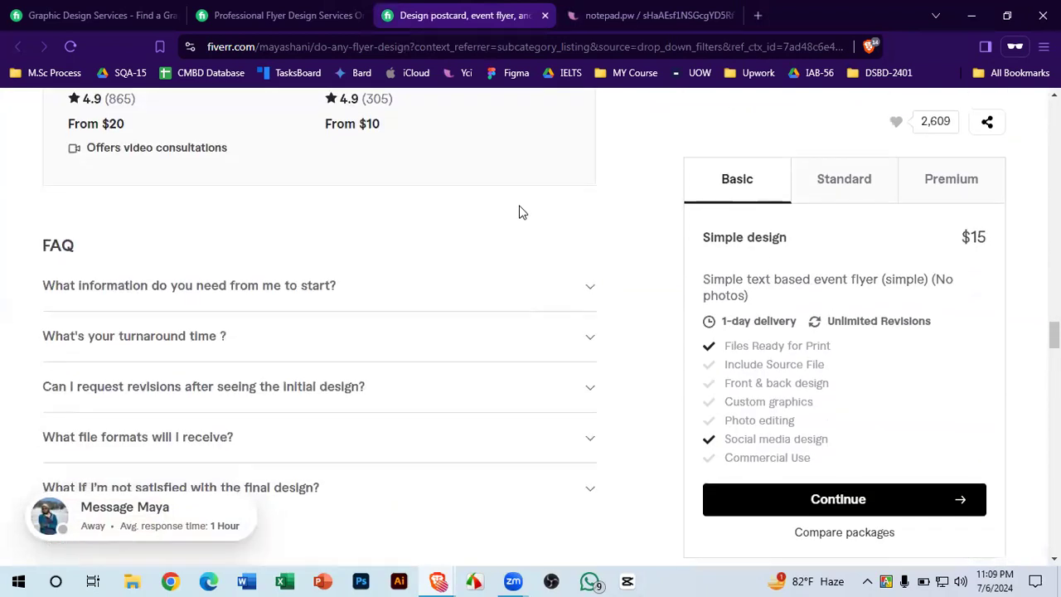
pyautogui.scroll(-1, 520, 212)
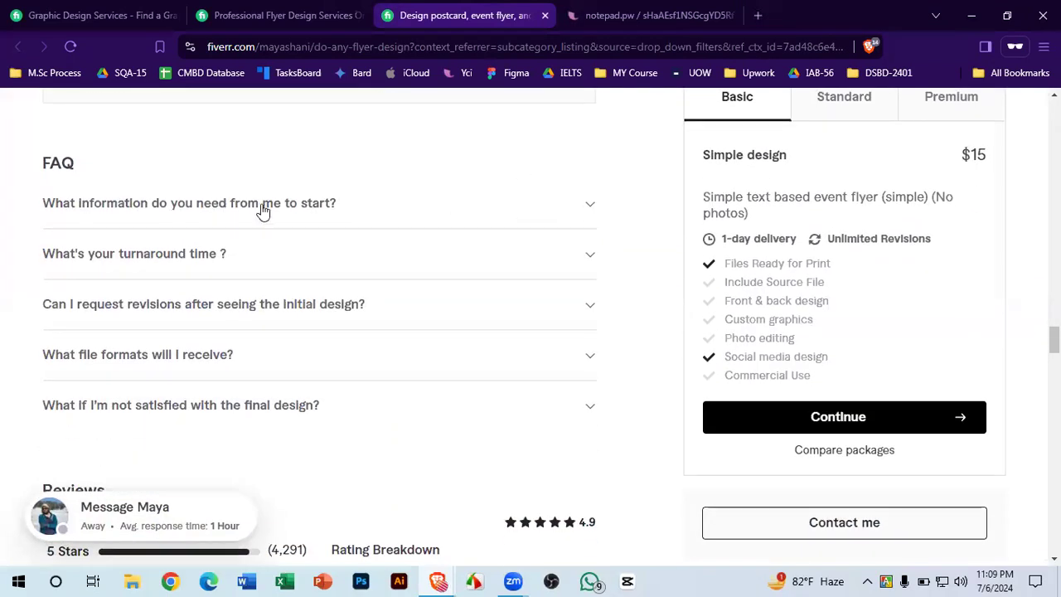
pyautogui.click(340, 210)
pyautogui.scroll(-1, 360, 221)
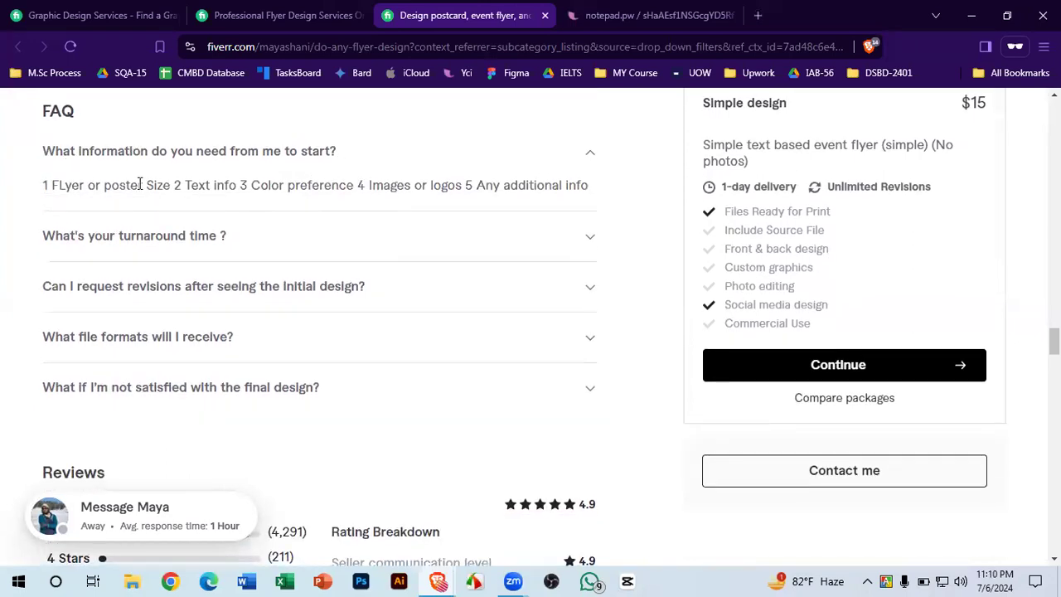
pyautogui.moveTo(585, 183); pyautogui.dragTo(23, 154)
pyautogui.hotkey('ctrl', 'c')
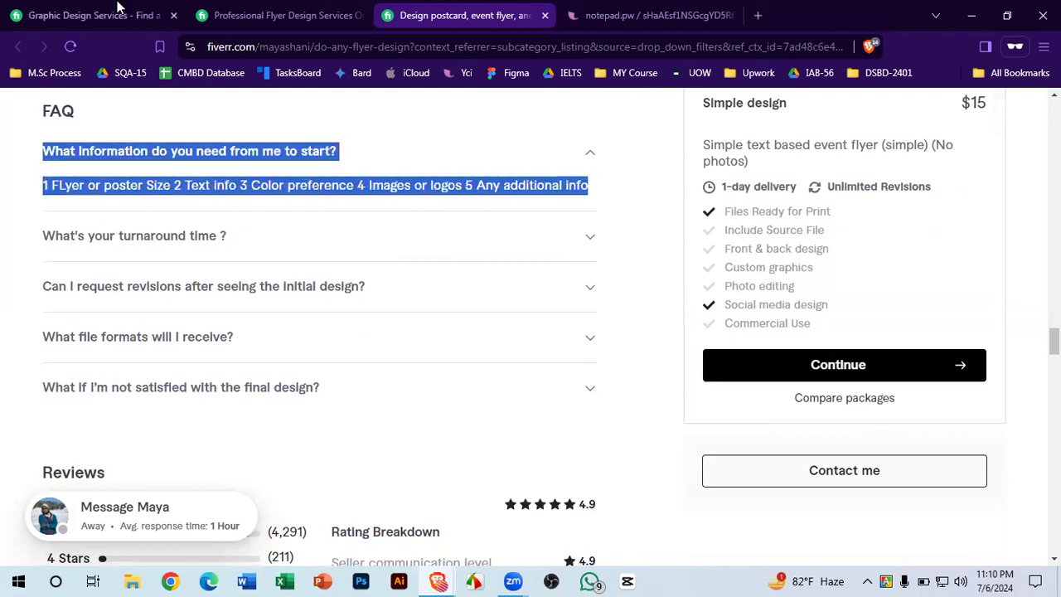
# - Paste the copied question and answer after "Example>" in the online notepad and remove the blank line between them
pyautogui.click(282, 15)
pyautogui.click(646, 15)
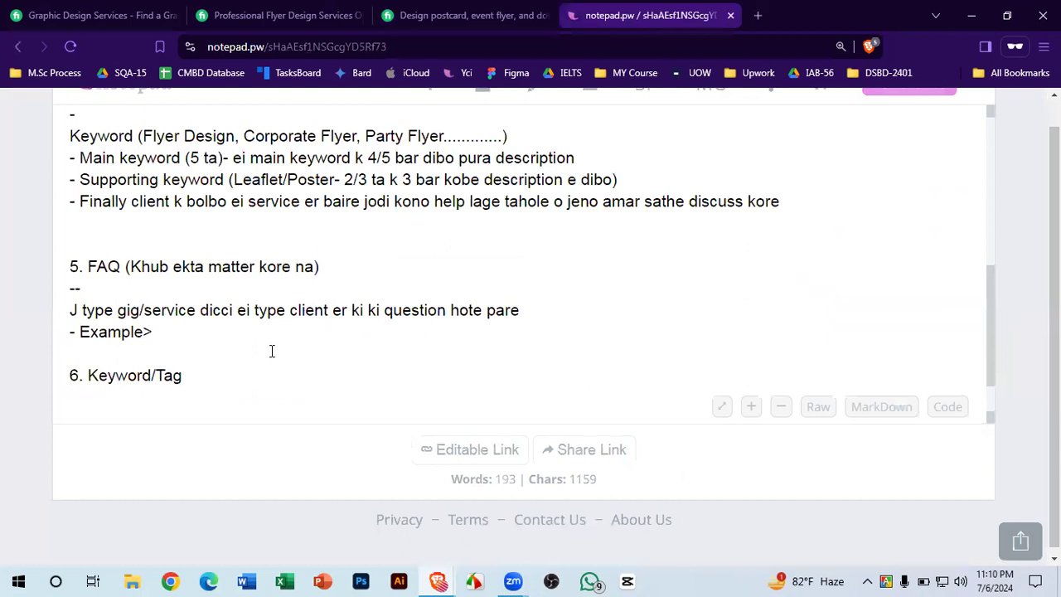
pyautogui.hotkey('ctrl', 'v')
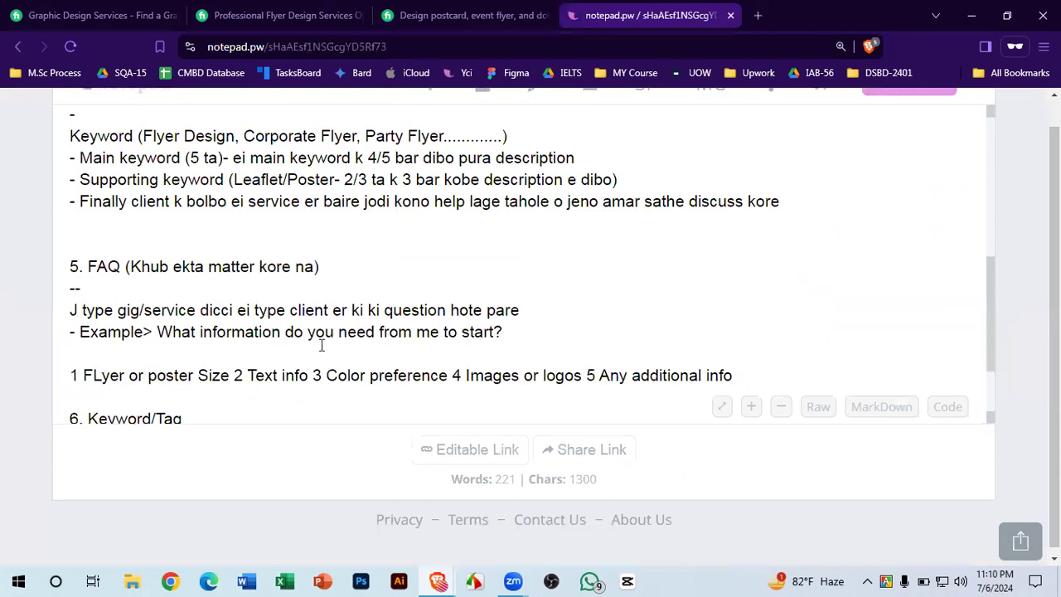
pyautogui.click(351, 353)
pyautogui.press('BackSpace')
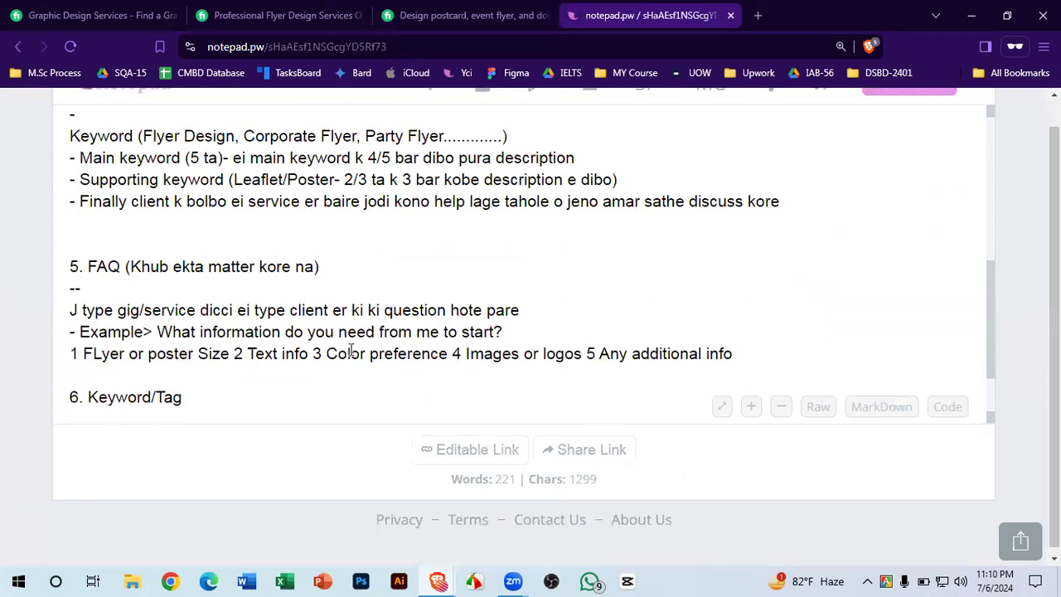
# - Prefix the pasted question with "Q-" and the answer with "A-", and put the question on its own line below "Example>"
pyautogui.click(157, 331)
pyautogui.write('Q-')
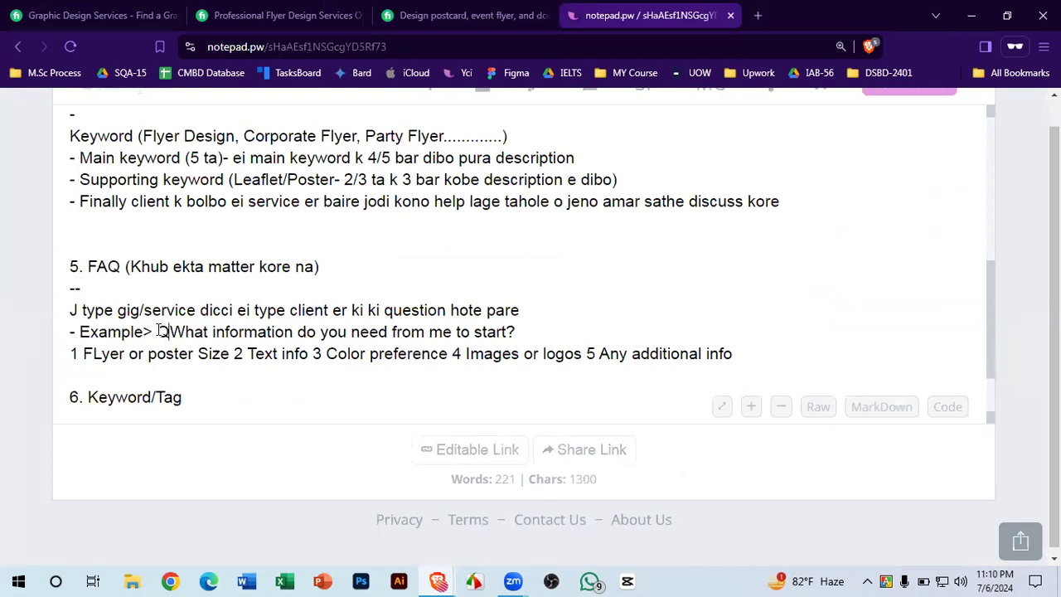
pyautogui.click(69, 354)
pyautogui.write('A-')
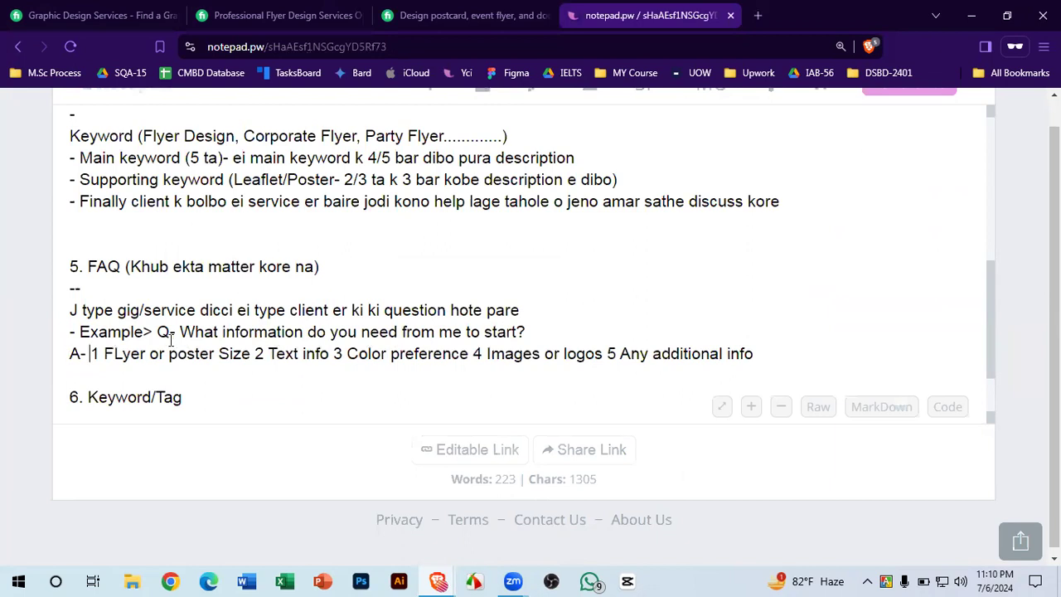
pyautogui.click(156, 332)
pyautogui.press('BackSpace')
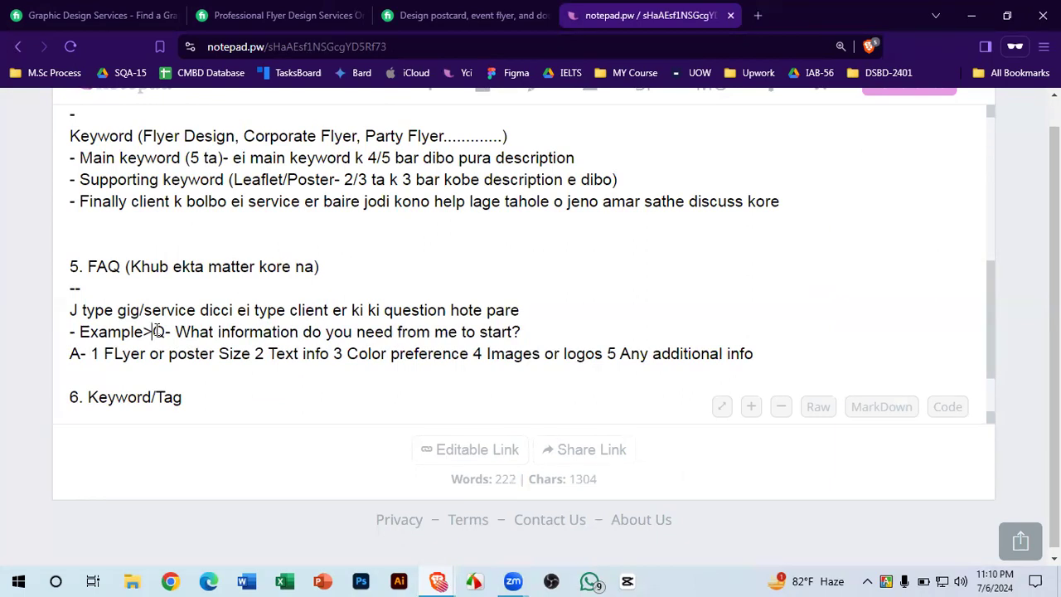
pyautogui.press('Return')
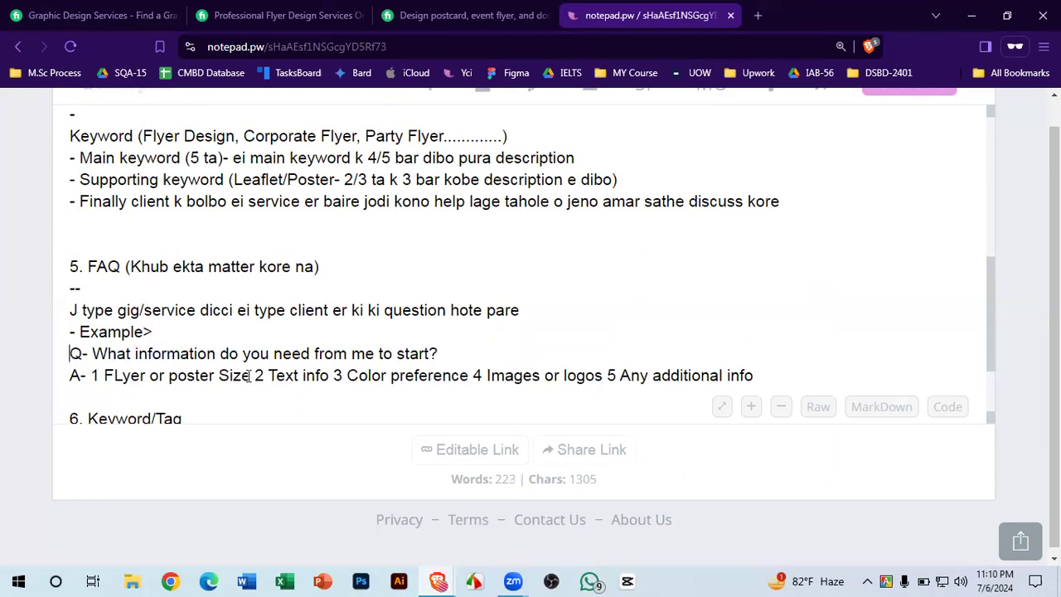
# - Add a "----" line under the Keyword/Tag item and start a new line below it
pyautogui.scroll(-1, 145, 348)
pyautogui.click(220, 366)
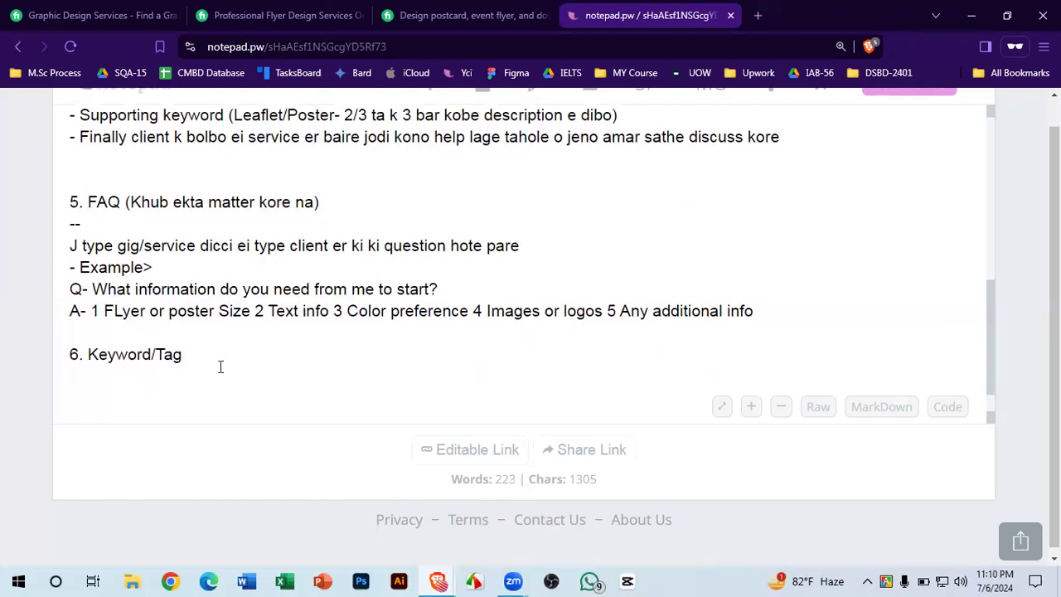
pyautogui.press('BackSpace')
pyautogui.write('---------')
pyautogui.press('BackSpace')
pyautogui.press('BackSpace')
pyautogui.press('BackSpace')
pyautogui.press('BackSpace')
pyautogui.press('BackSpace')
pyautogui.press('BackSpace')
pyautogui.press('BackSpace')
pyautogui.write('---')
pyautogui.press('BackSpace')
pyautogui.press('BackSpace')
pyautogui.press('BackSpace')
pyautogui.press('Return')
pyautogui.write('----')
pyautogui.press('Return')
pyautogui.scroll(-1, 249, 365)
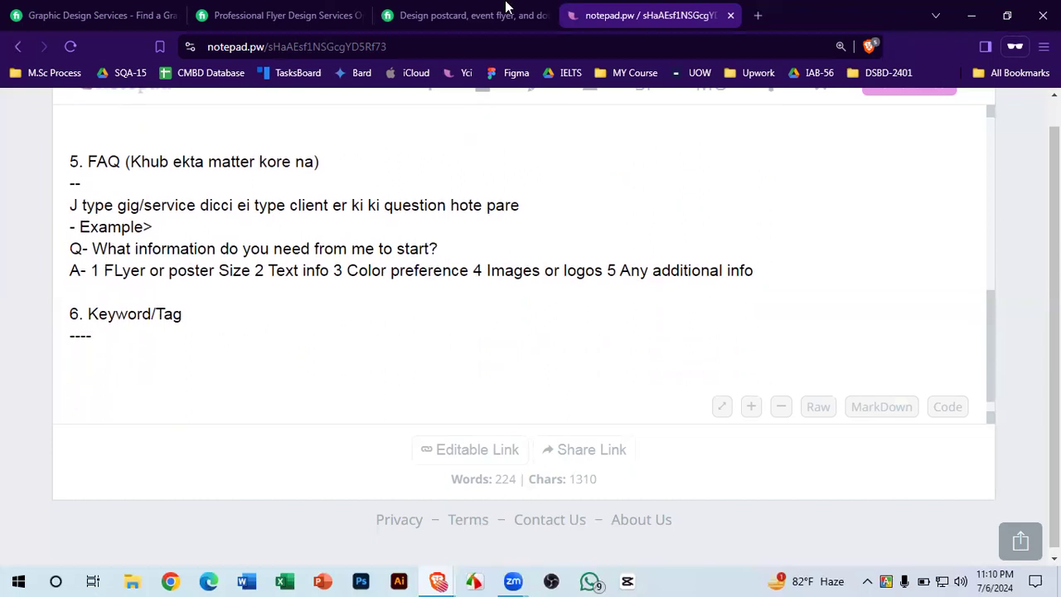
# - Examine the Fiverr flyer gig page from its title and package comparison through the reviews to the Related tags
pyautogui.click(448, 13)
pyautogui.scroll(20, 485, 220)
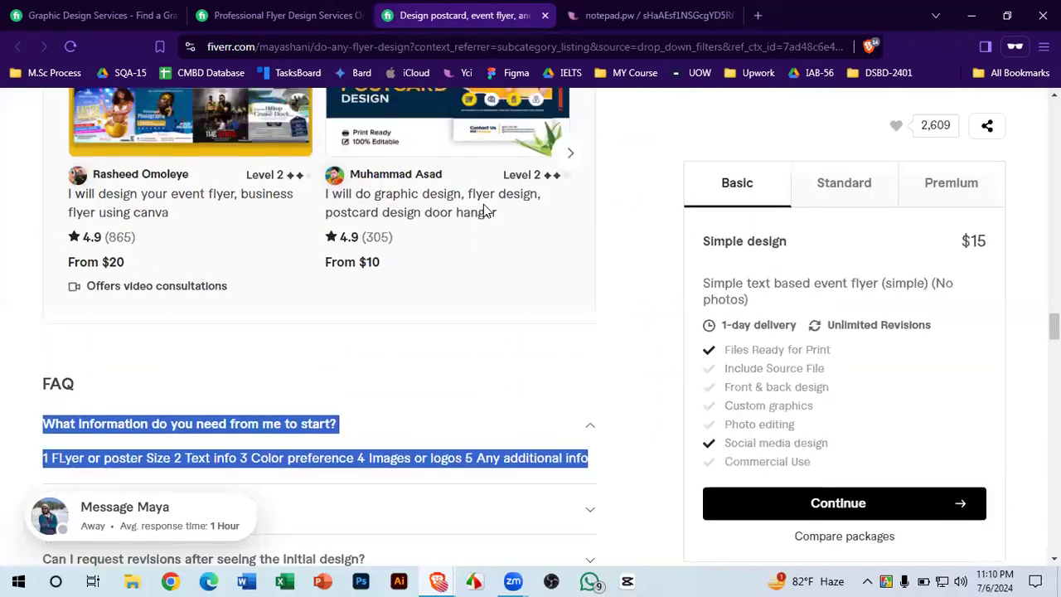
pyautogui.scroll(10, 480, 215)
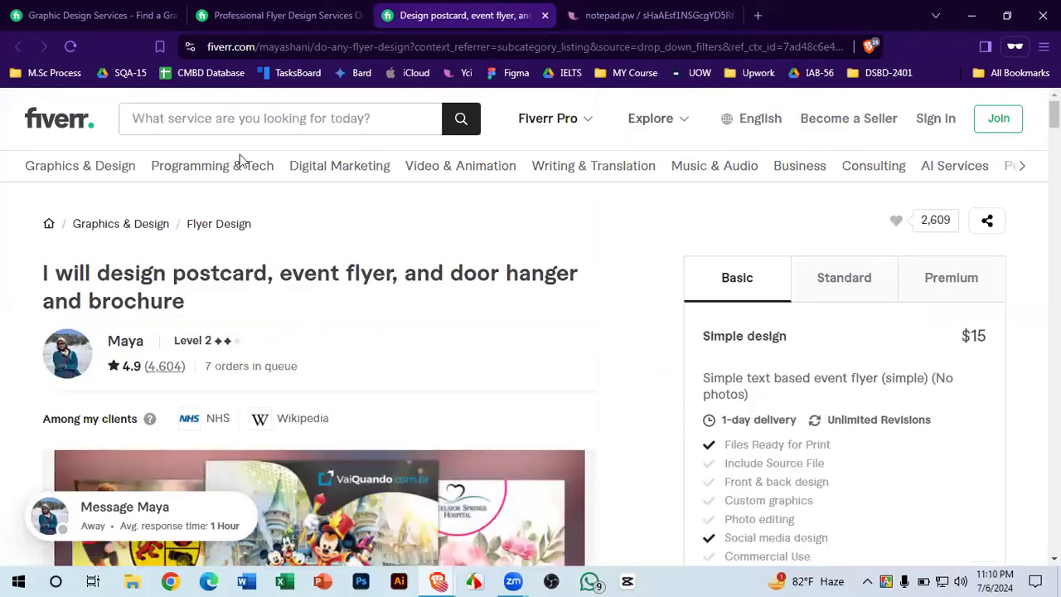
pyautogui.scroll(-10, 436, 203)
pyautogui.scroll(-15, 437, 203)
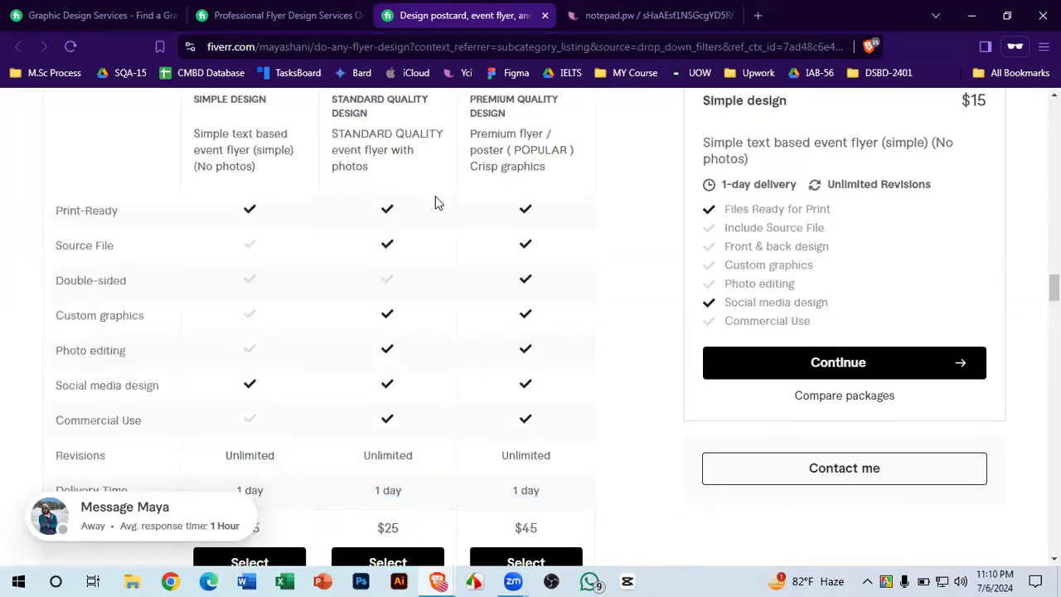
pyautogui.scroll(-1, 438, 203)
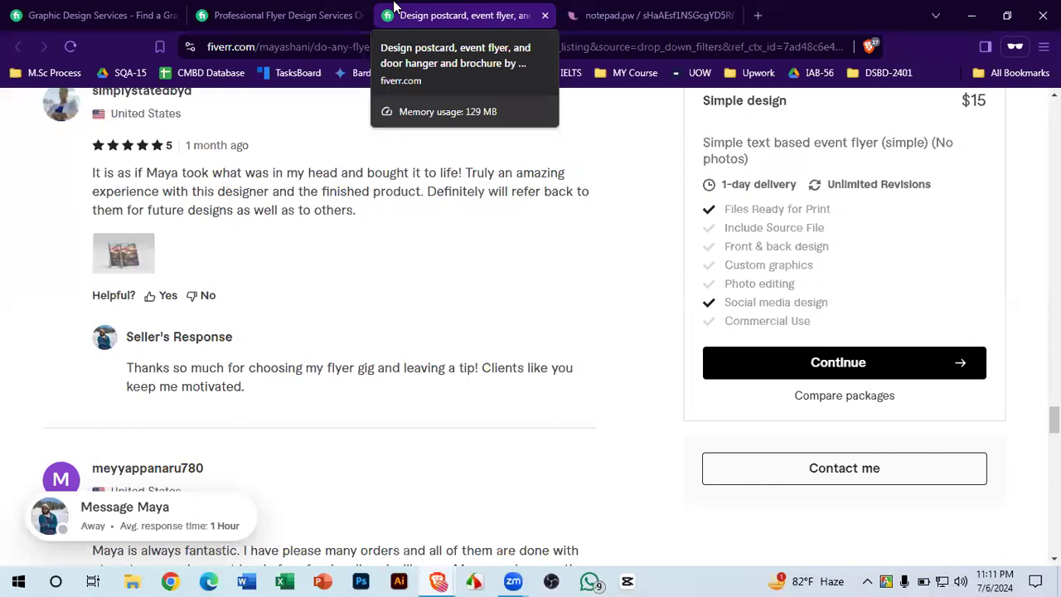
pyautogui.scroll(-7, 504, 134)
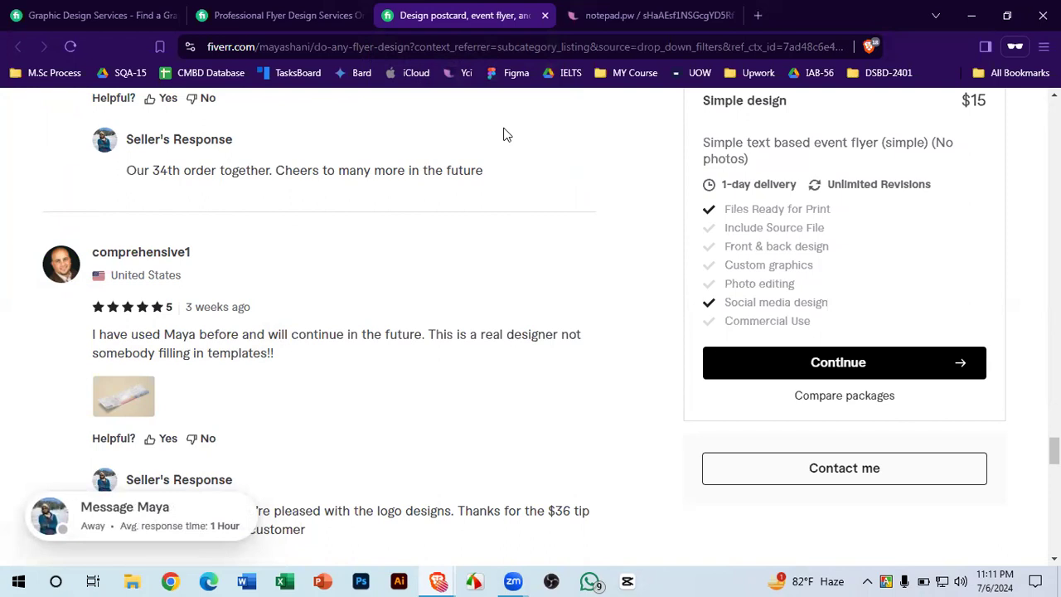
pyautogui.scroll(-10, 504, 133)
pyautogui.scroll(3, 503, 132)
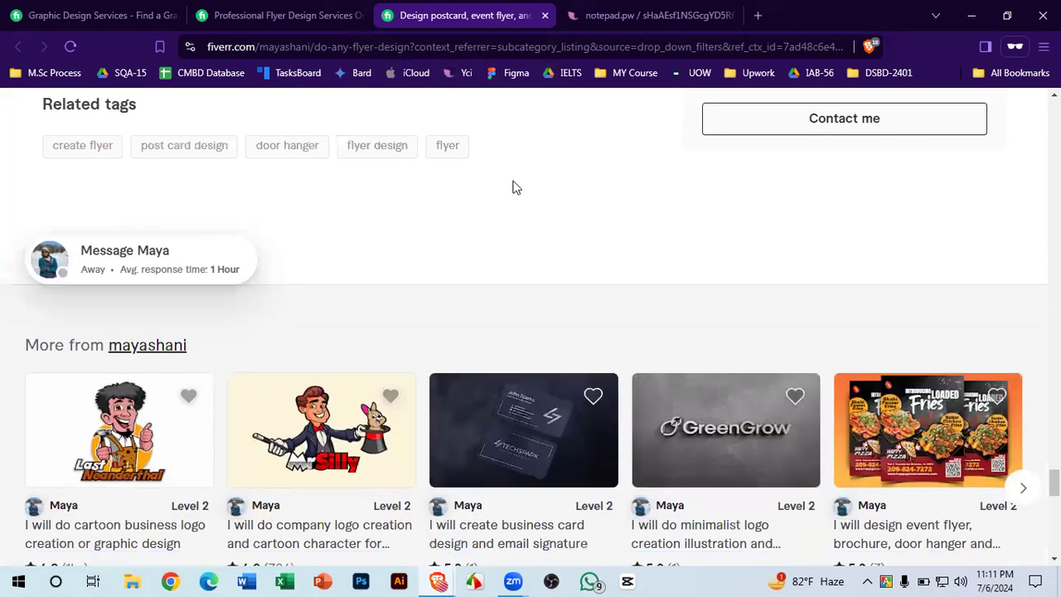
pyautogui.scroll(2, 514, 187)
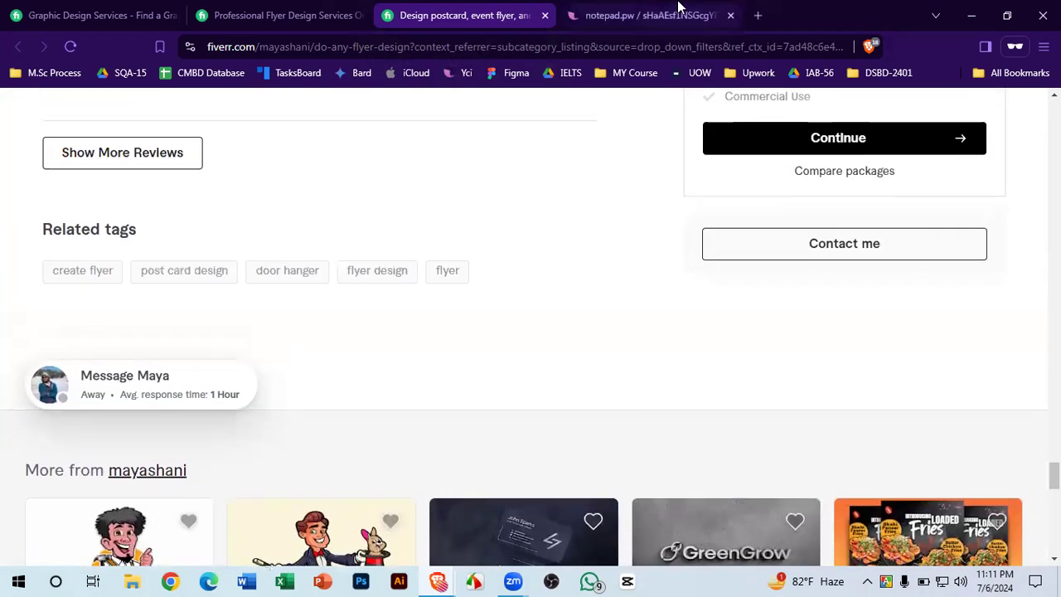
# - Back in the online notepad, write "3 ta keyword nibo jara regular basis a order pacche" under the Keyword/Tag item
pyautogui.click(646, 15)
pyautogui.press('Return')
pyautogui.write('3 ta')
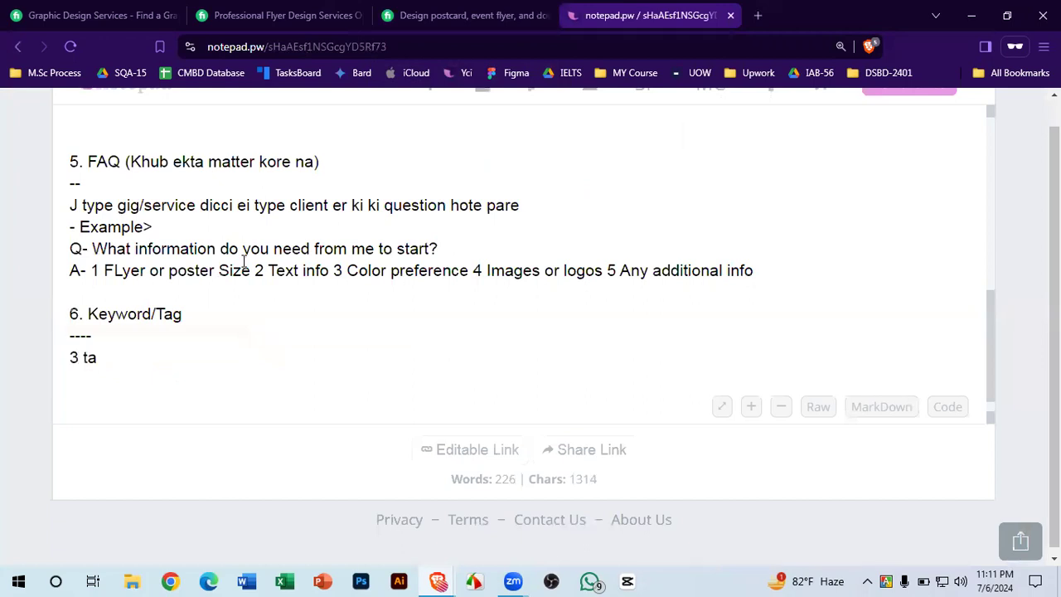
pyautogui.write(' keyword as')
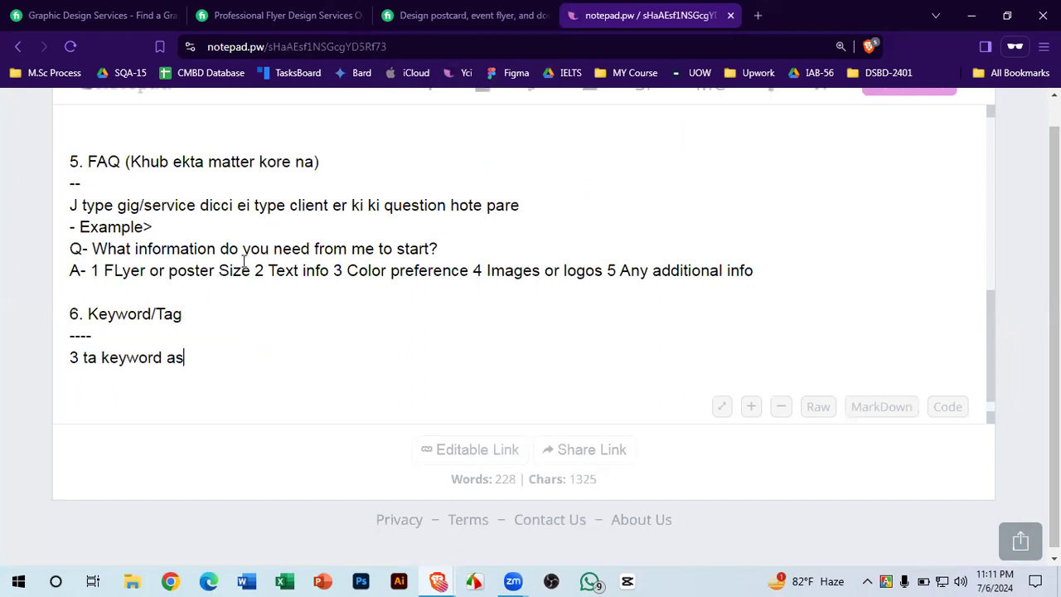
pyautogui.press('BackSpace')
pyautogui.press('BackSpace')
pyautogui.press('BackSpace')
pyautogui.write('nibo jara reg')
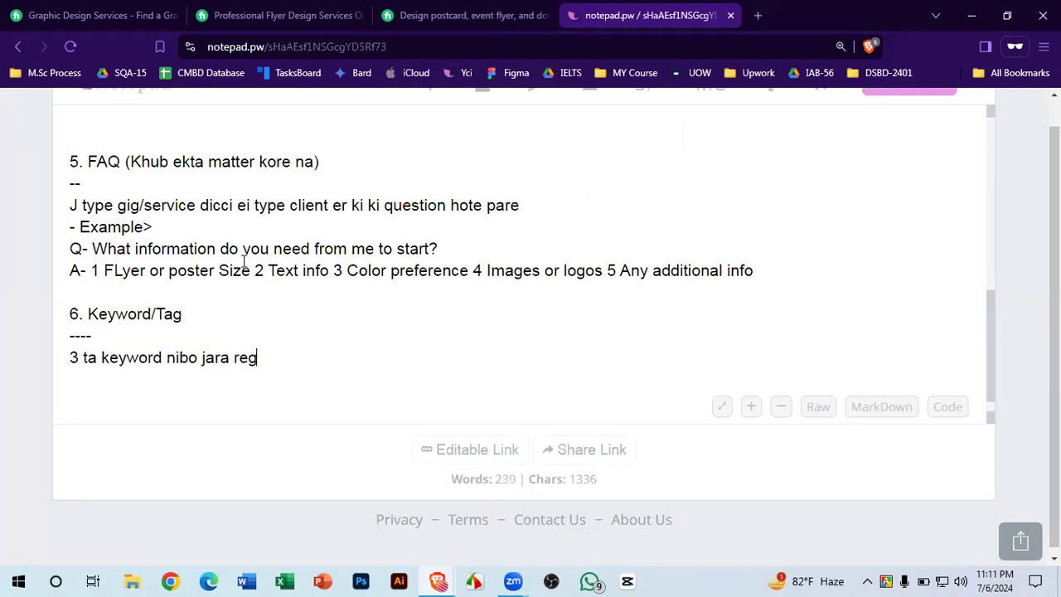
pyautogui.write('ular basis ')
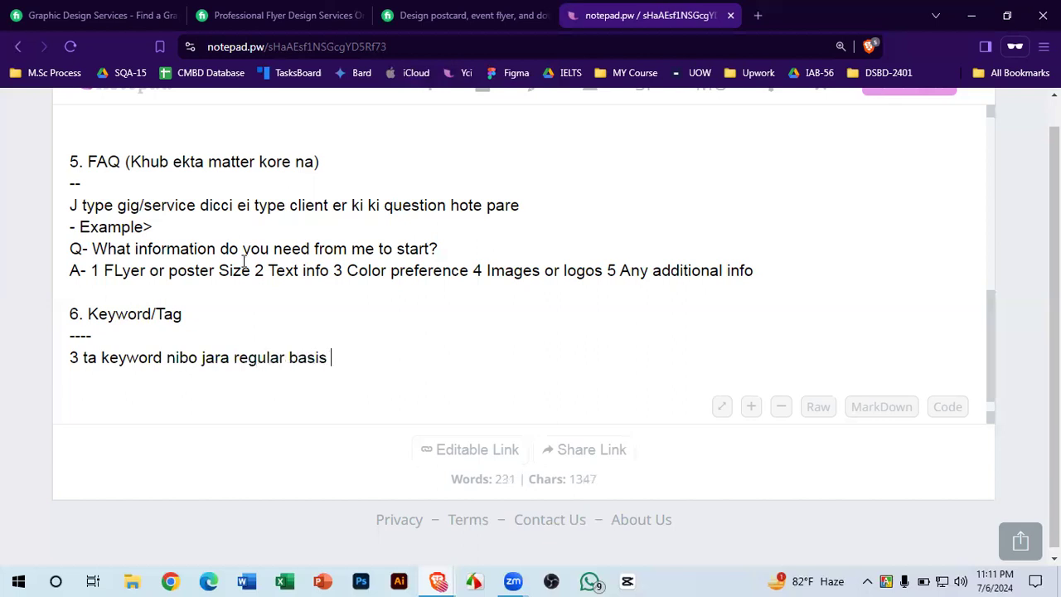
pyautogui.write('a order pacche ')
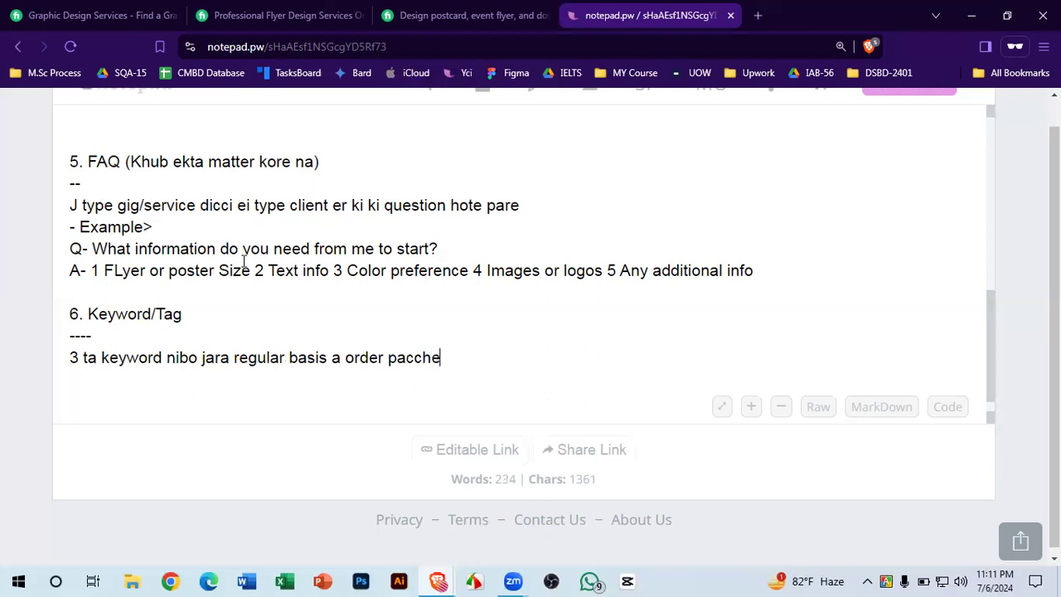
# - Extend the Keyword/Tag line with "sekhan theke + 2 ta nibo nijer moto obossoy ekhane kheyal rakhbo jeno title/service er sathe mile"
pyautogui.write('sekhan t')
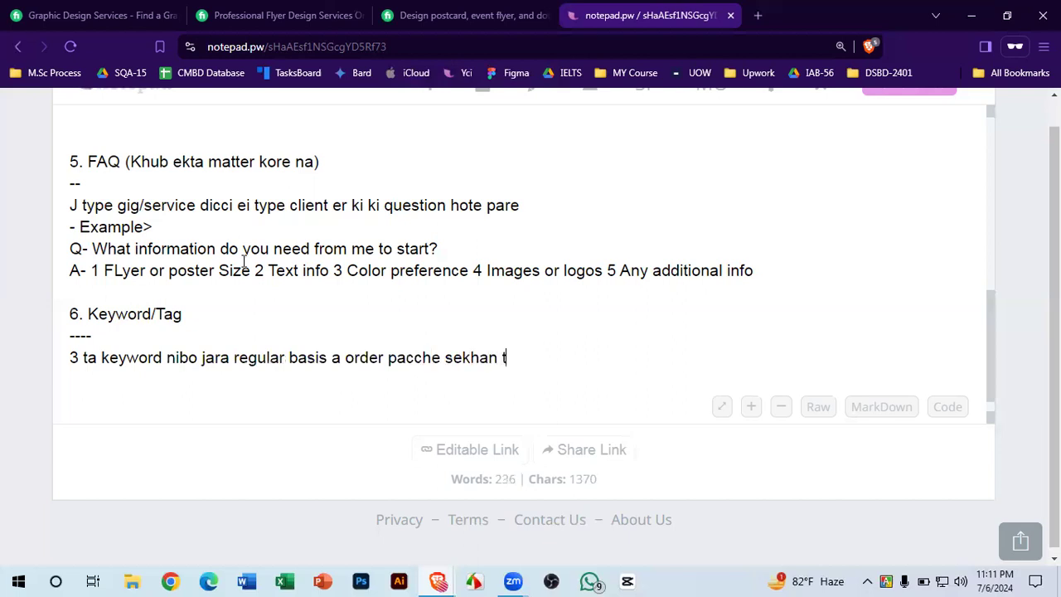
pyautogui.write('heke + 2 ta nibo nijer moto obossoy ekhane ek')
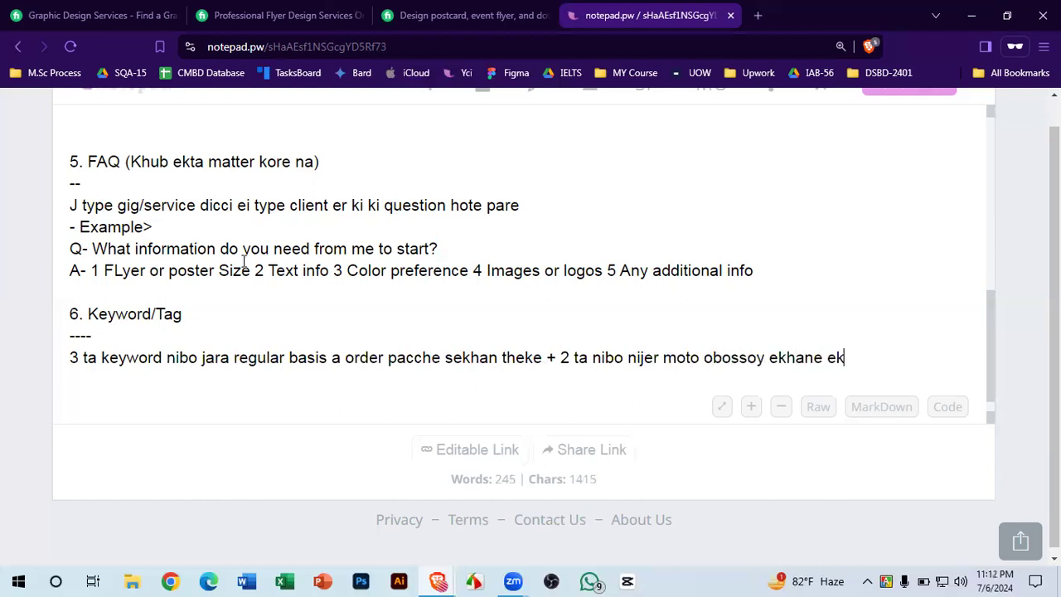
pyautogui.press('BackSpace')
pyautogui.press('BackSpace')
pyautogui.write('kheya')
pyautogui.write('l r')
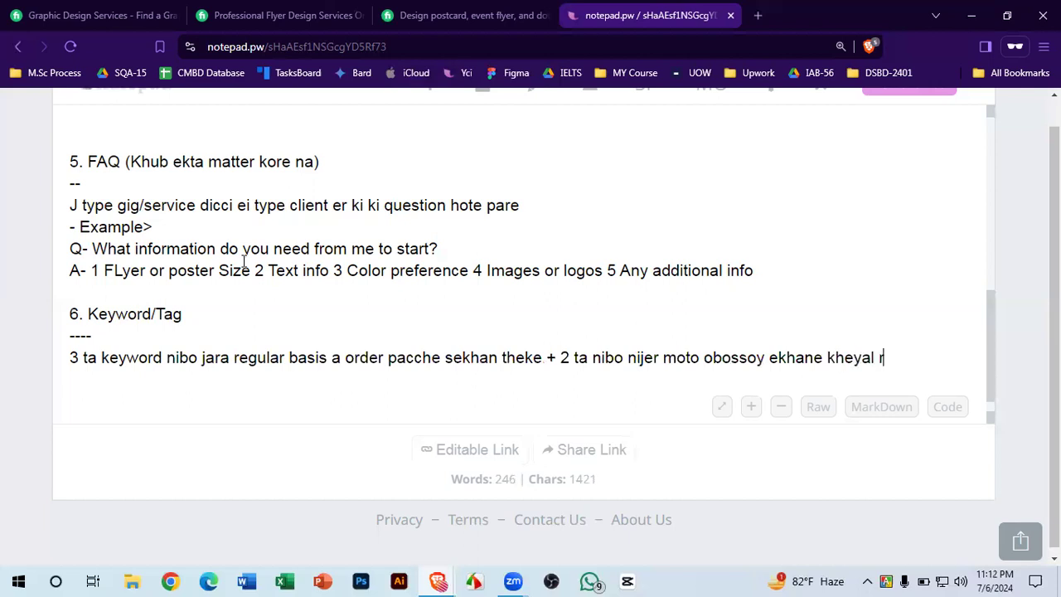
pyautogui.write('akhbo jeno tit')
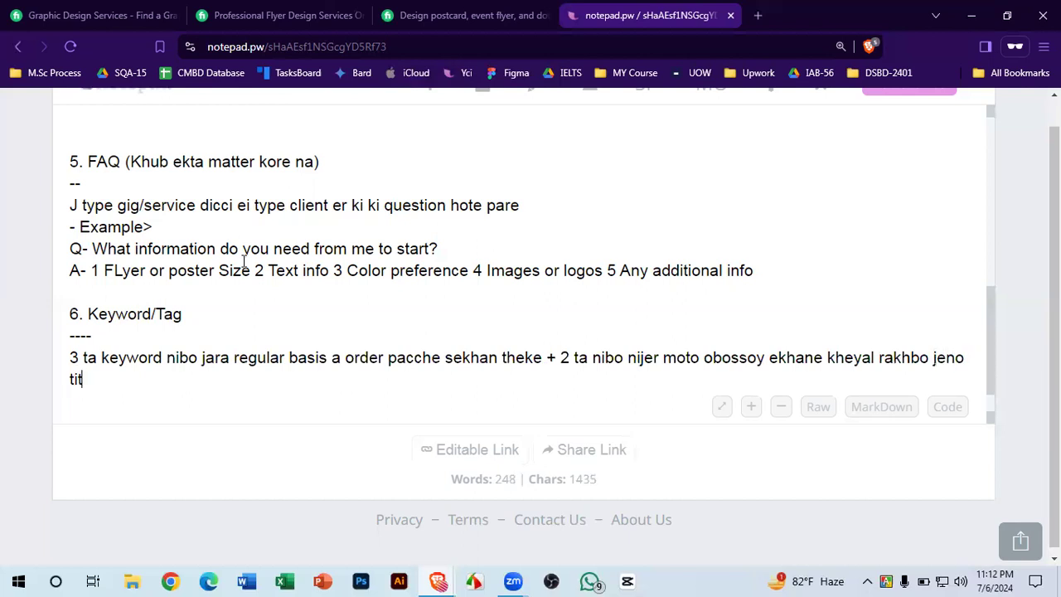
pyautogui.write('le/service er ')
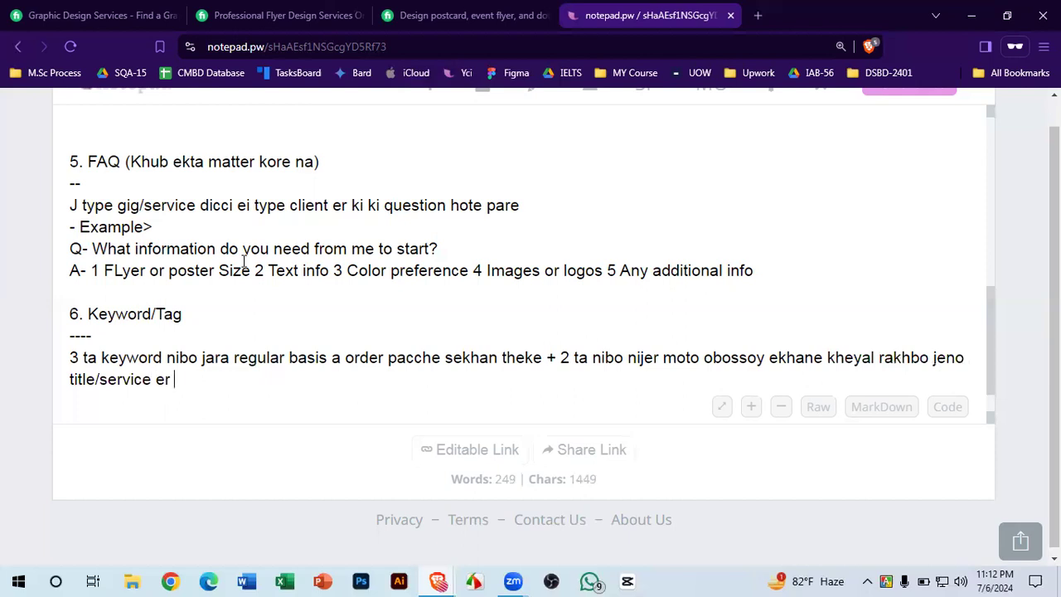
pyautogui.write('sathe mile')
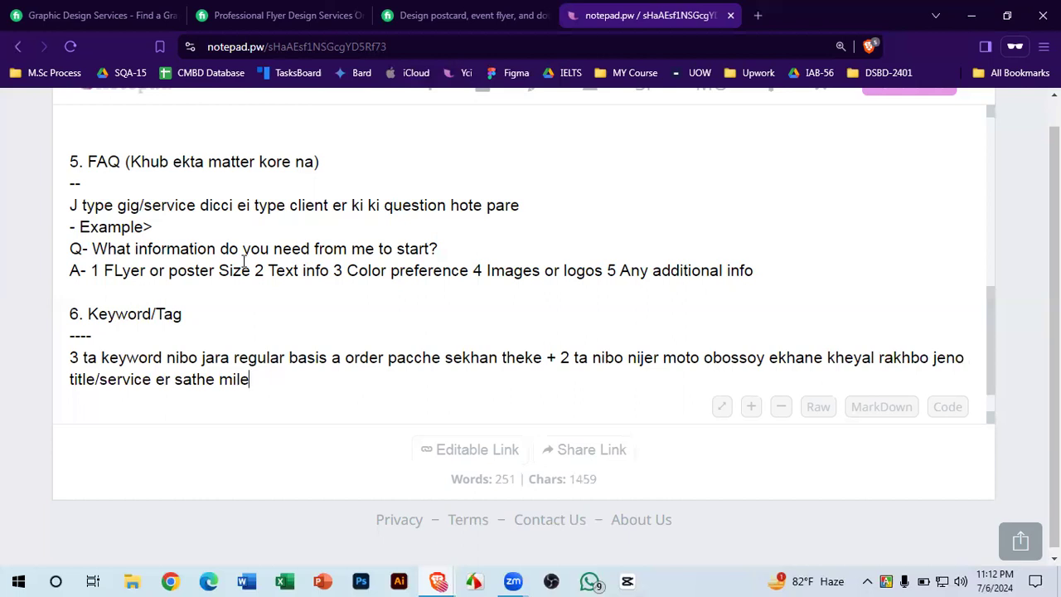
# - Review the complete gig notes from the Title and Package items through Images, Description and FAQ to the Keyword/Tag item
pyautogui.scroll(3, 359, 330)
pyautogui.scroll(3, 358, 330)
pyautogui.scroll(-6, 359, 327)
pyautogui.scroll(6, 359, 326)
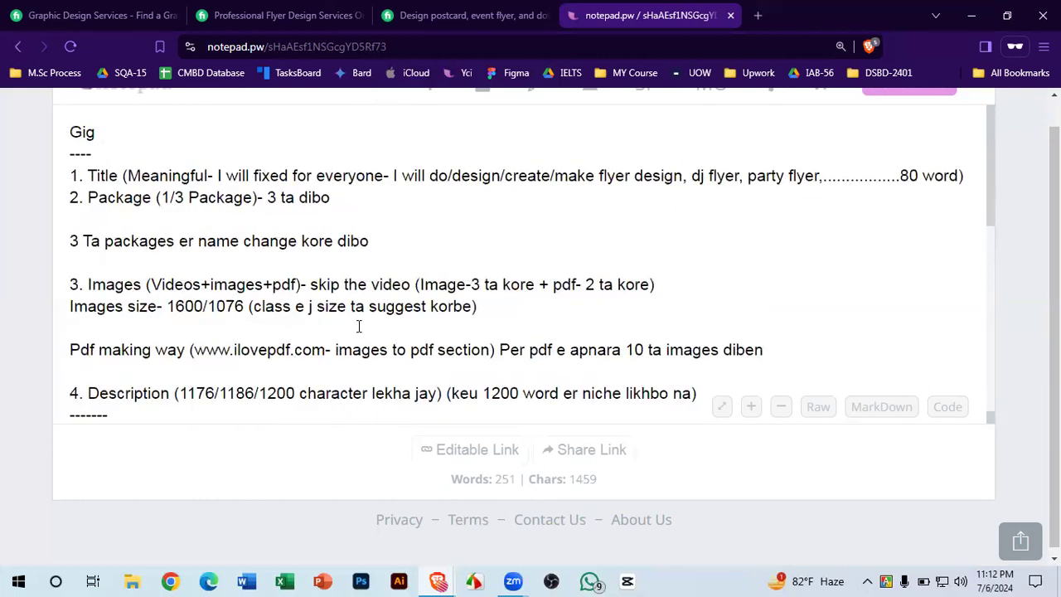
pyautogui.scroll(-8, 582, 299)
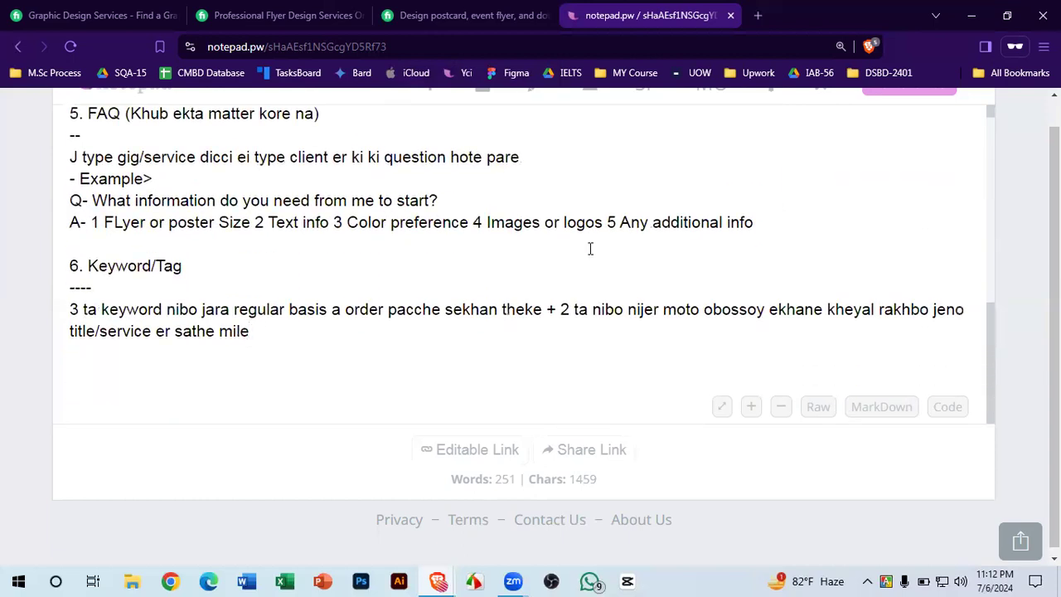
pyautogui.scroll(8, 590, 249)
pyautogui.scroll(-3, 480, 201)
pyautogui.scroll(3, 481, 201)
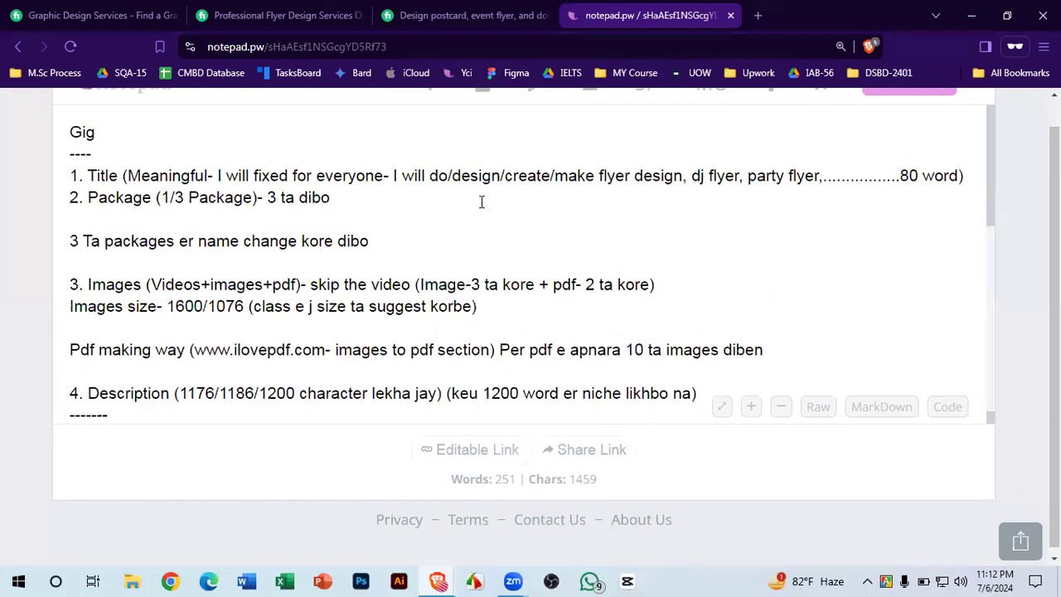
pyautogui.scroll(1, 480, 201)
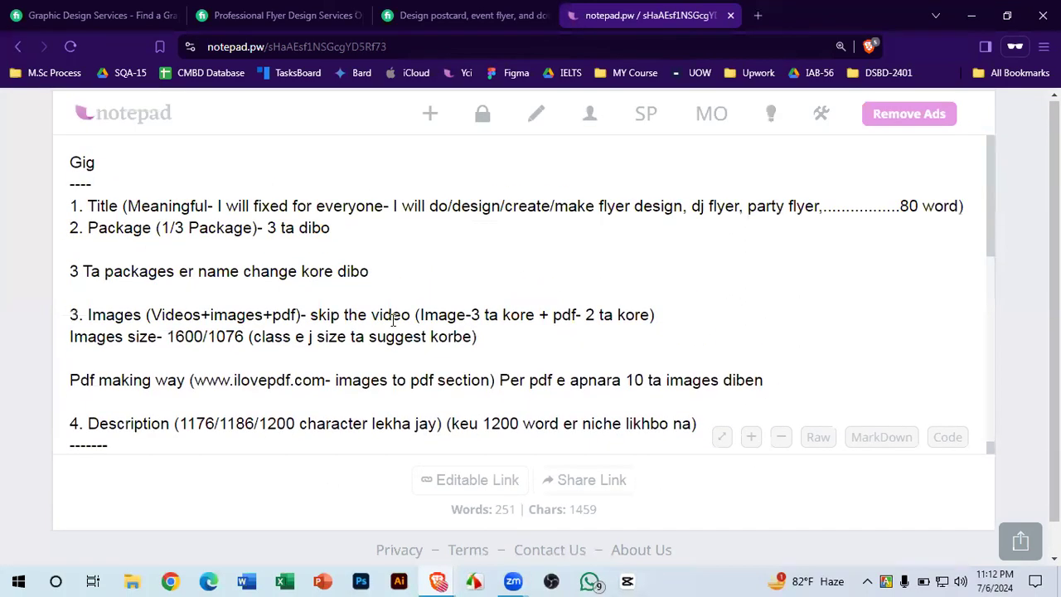
pyautogui.scroll(-8, 394, 319)
pyautogui.scroll(-3, 393, 319)
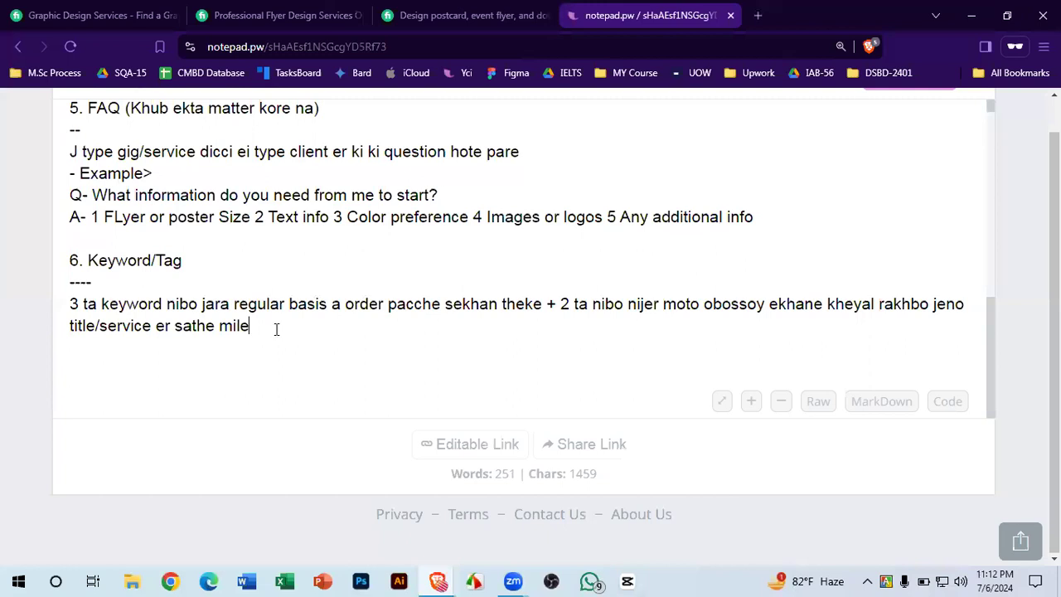
pyautogui.scroll(6, 373, 162)
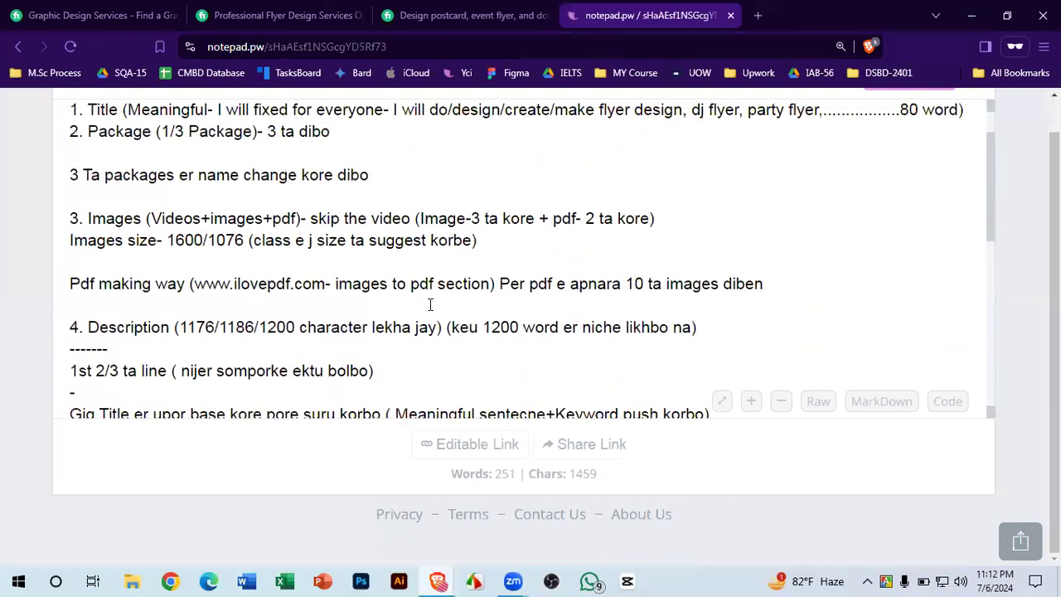
pyautogui.scroll(1, 417, 284)
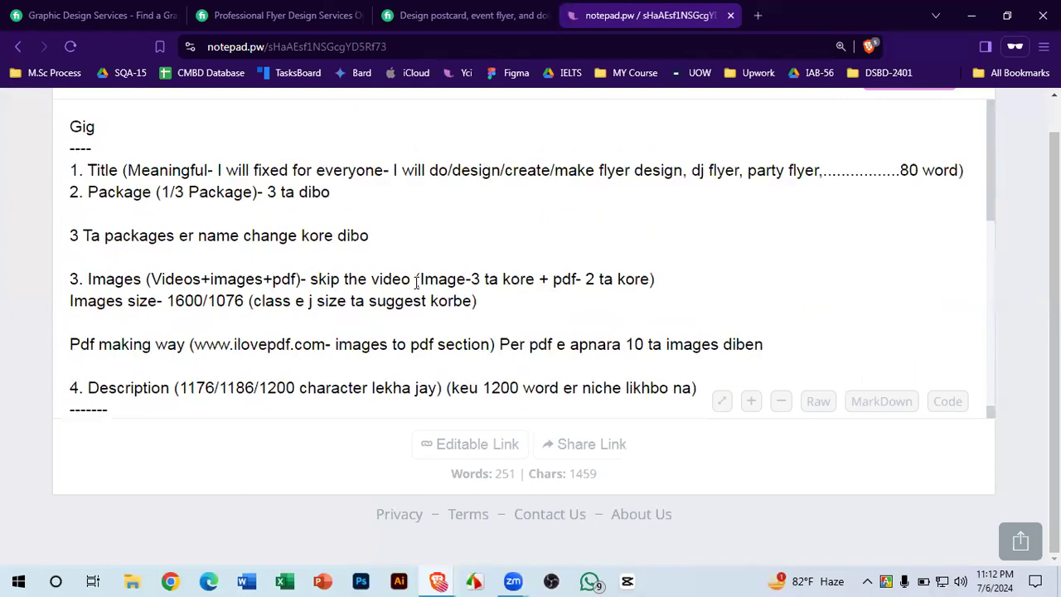
pyautogui.scroll(-1, 417, 284)
pyautogui.scroll(1, 417, 283)
pyautogui.scroll(-6, 356, 243)
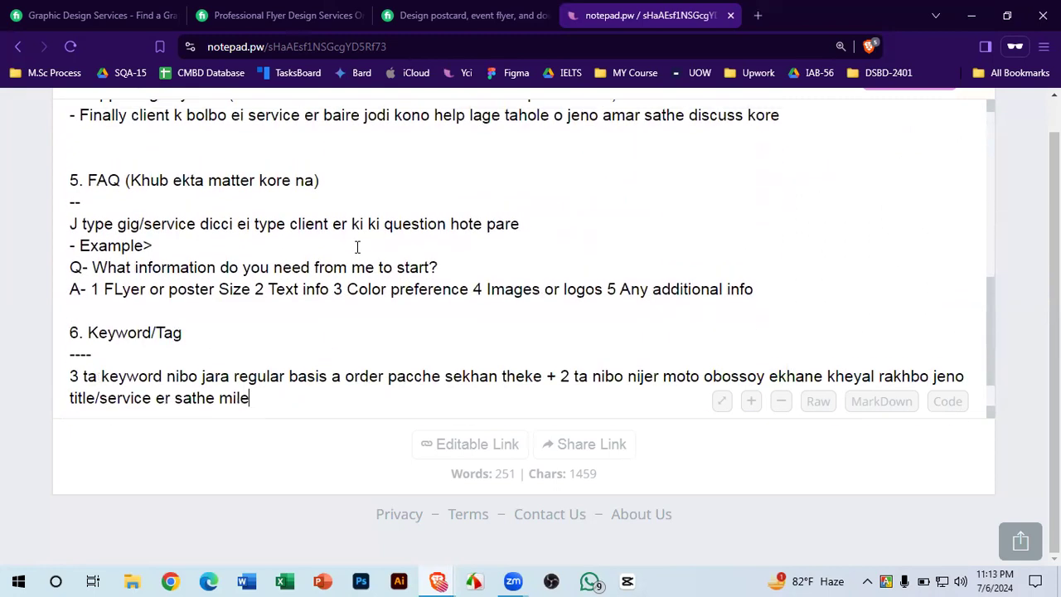
pyautogui.scroll(2, 358, 245)
pyautogui.hotkey('ctrl', 'a')
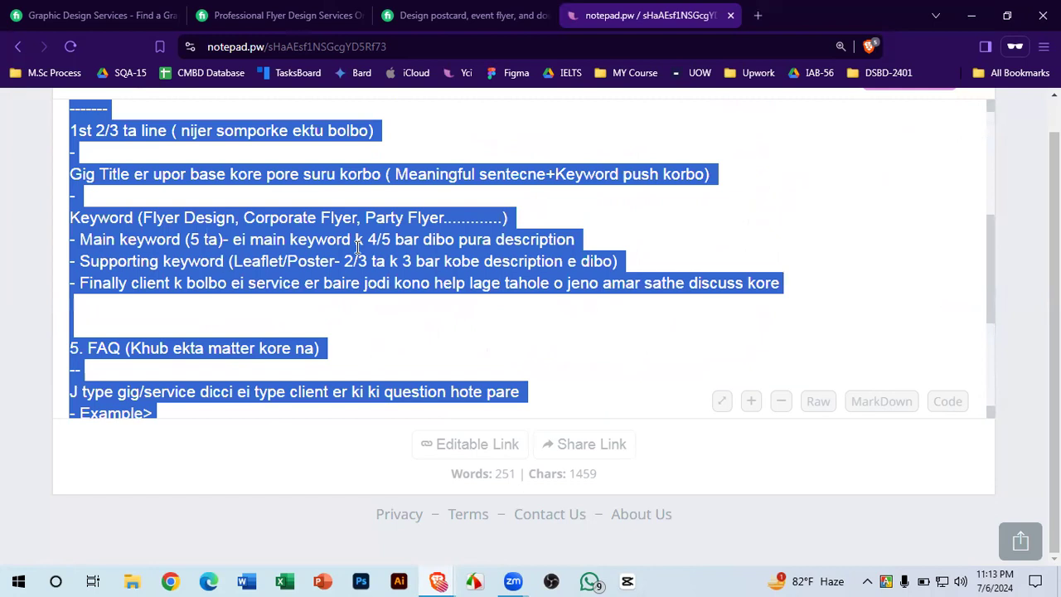
pyautogui.click(358, 246)
pyautogui.hotkey('ctrl', 'a')
pyautogui.press('BackSpace')
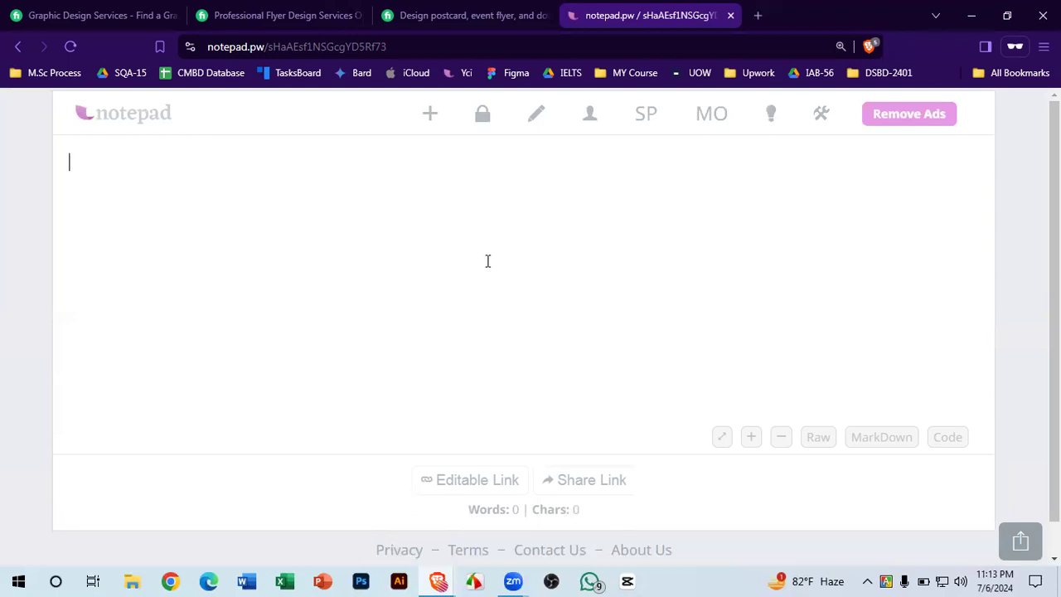
pyautogui.hotkey('ctrl', 'z')
pyautogui.click(576, 258)
pyautogui.scroll(-6, 576, 258)
pyautogui.scroll(6, 575, 258)
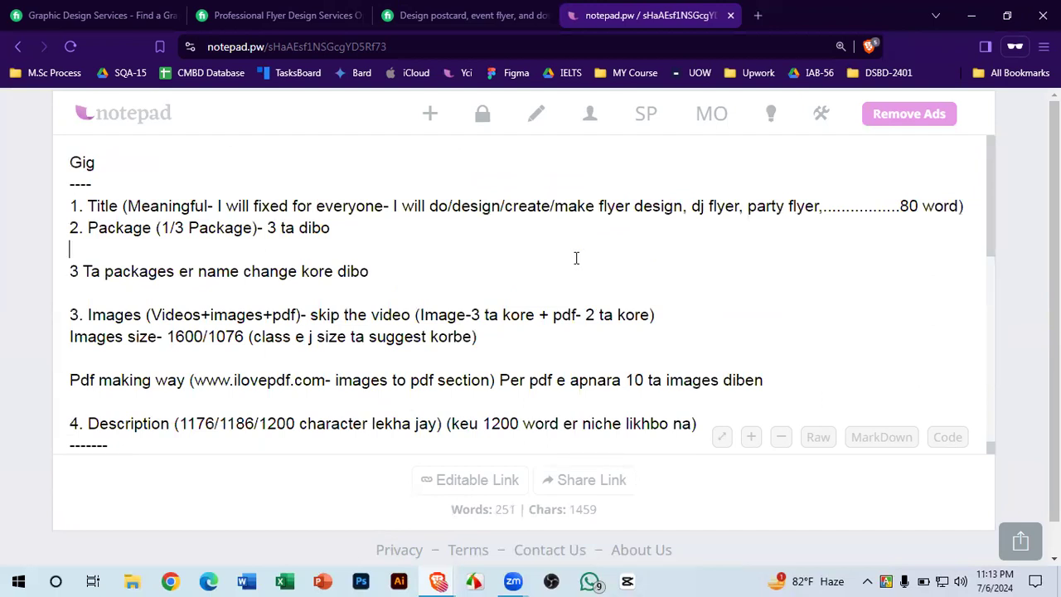
# - Launch the Windows Snipping Tool with the beginning of the gig notes in view
pyautogui.scroll(-1, 588, 220)
pyautogui.scroll(1, 587, 220)
pyautogui.scroll(-1, 590, 219)
pyautogui.scroll(1, 590, 219)
pyautogui.press('super')
pyautogui.write('sn')
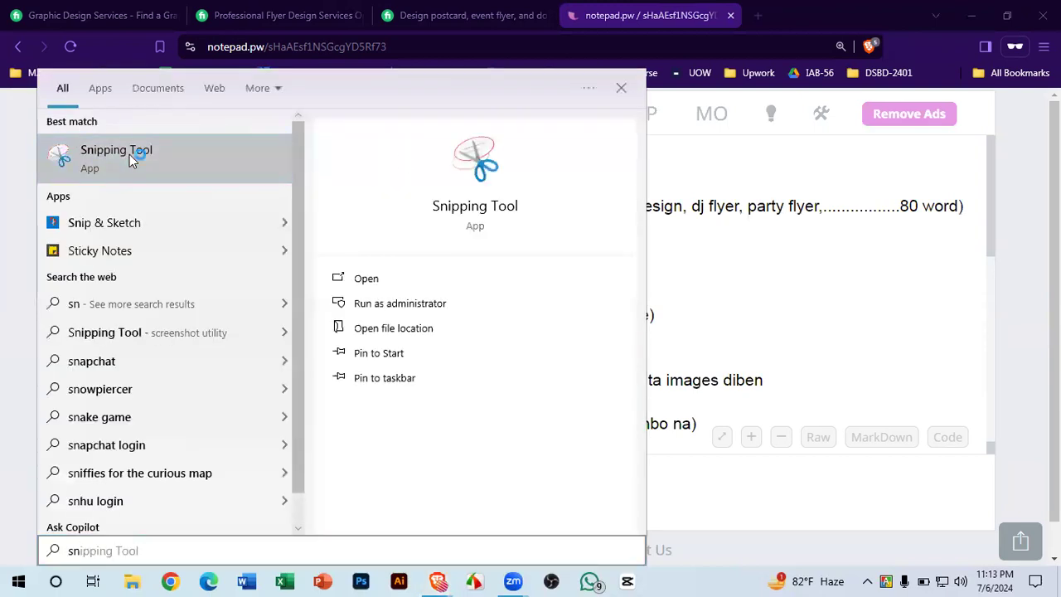
pyautogui.click(129, 154)
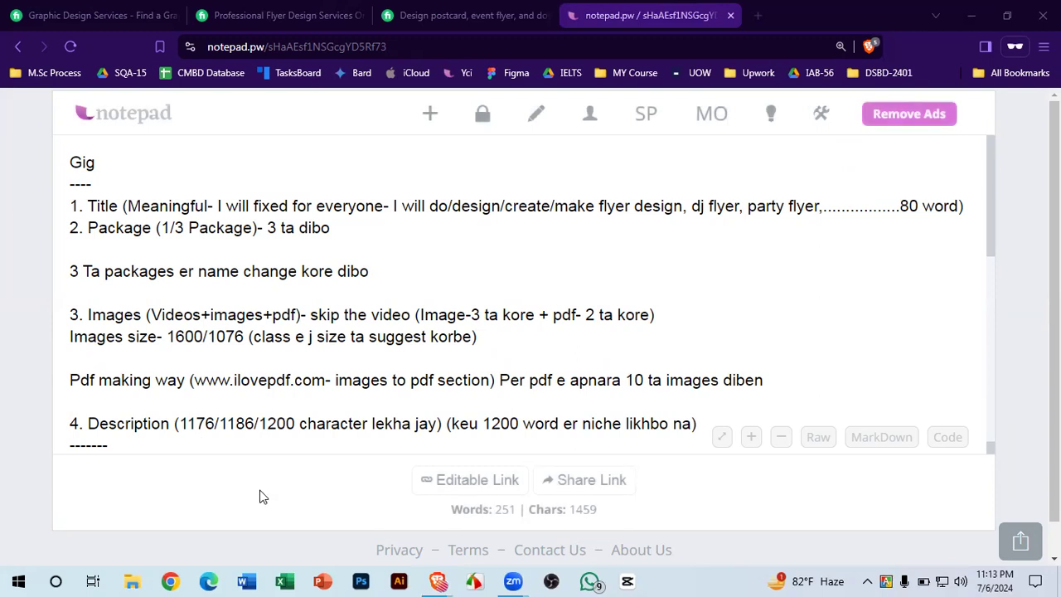
pyautogui.press('super')
pyautogui.write('sn')
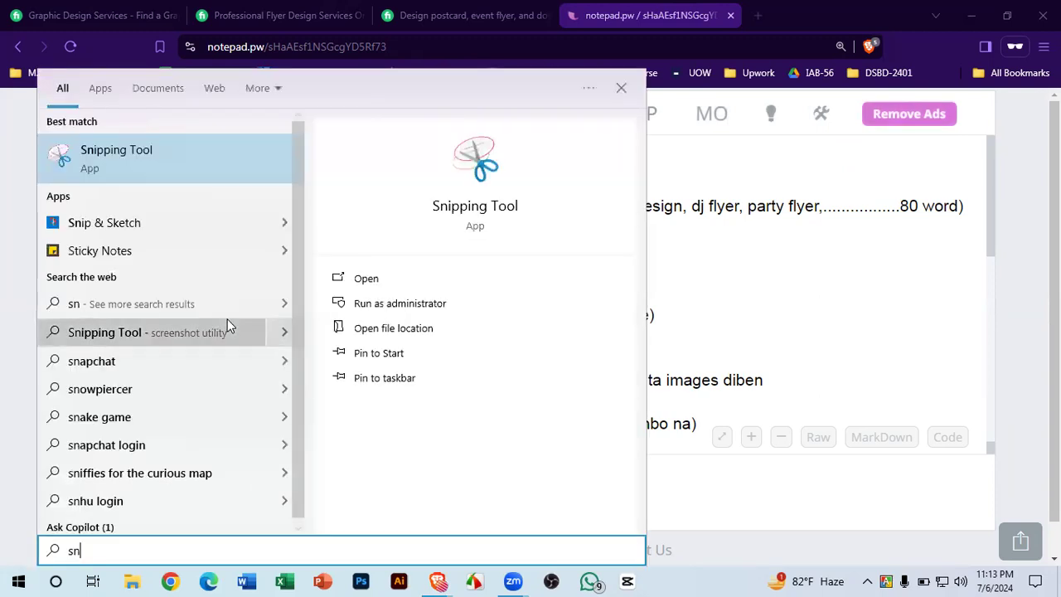
pyautogui.click(422, 285)
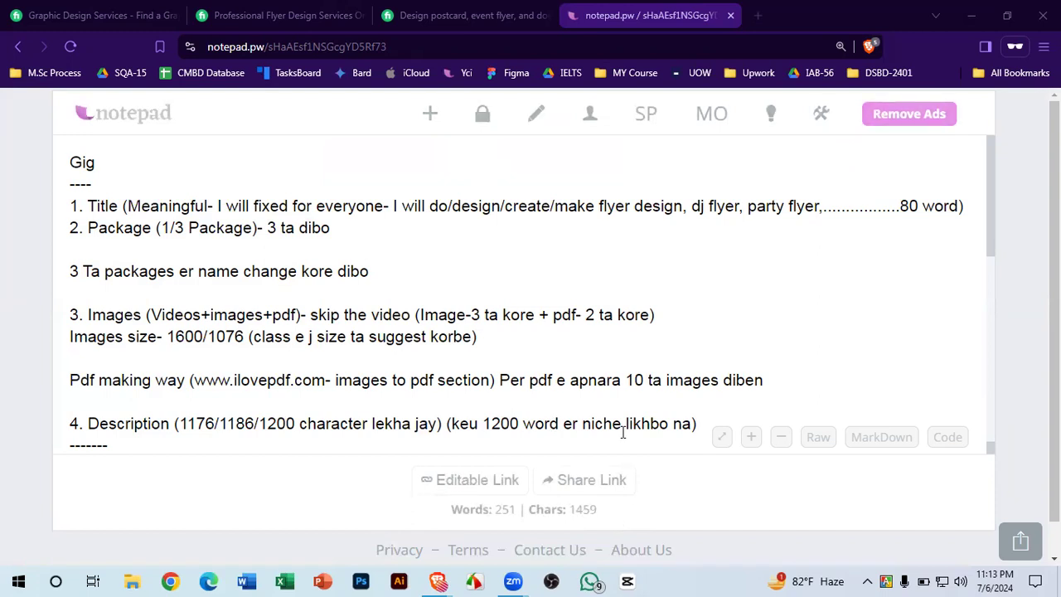
pyautogui.scroll(-1, 495, 362)
pyautogui.scroll(1, 494, 363)
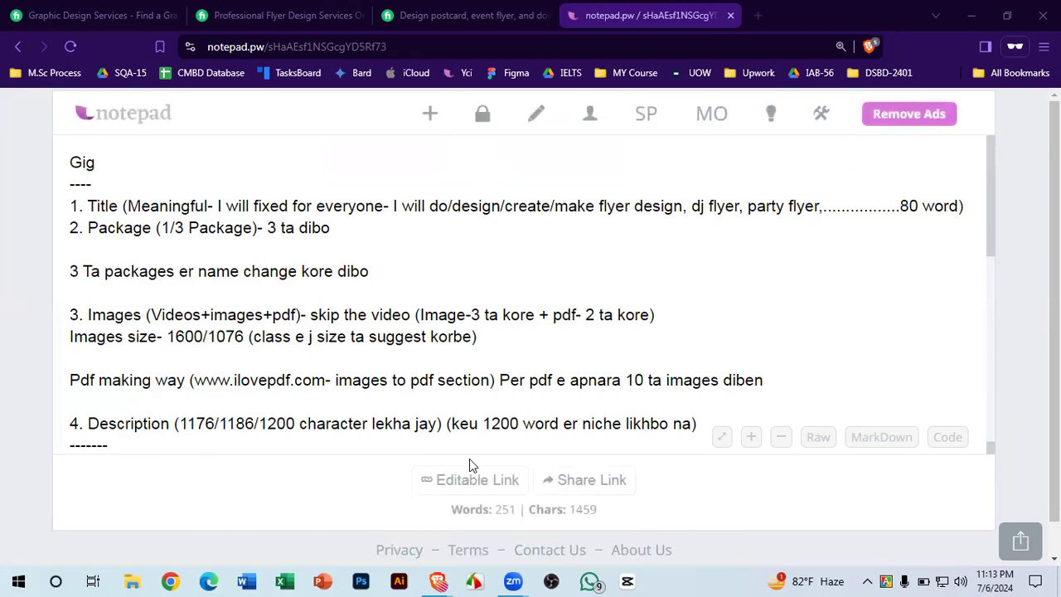
pyautogui.press('super')
pyautogui.write('sn')
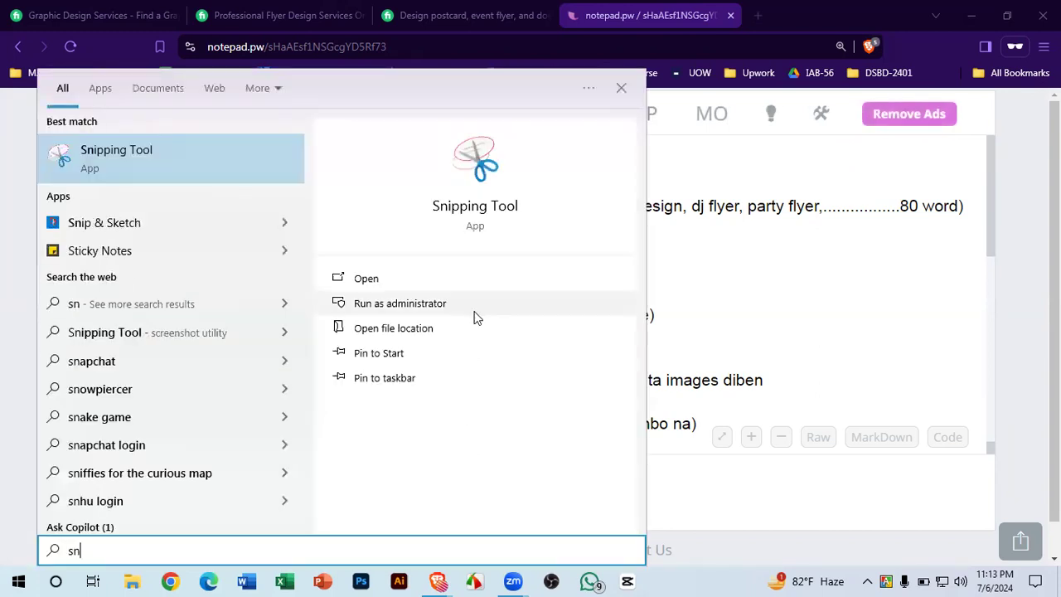
pyautogui.click(372, 278)
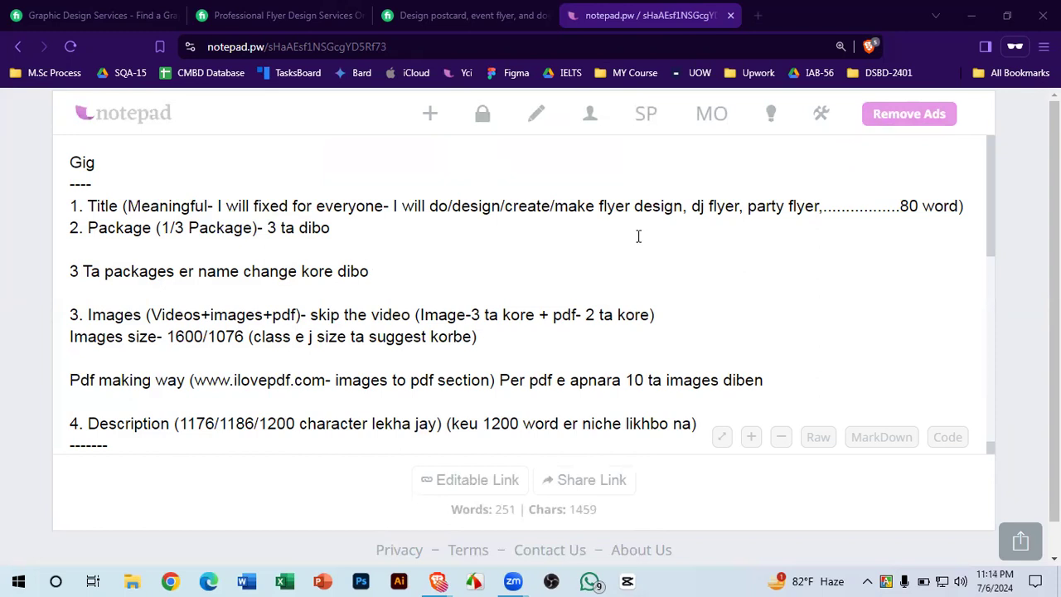
# - Snip the notepad area showing the notes from "Gig" to the Description heading and save it to the Desktop as PNG file "4"
pyautogui.click(431, 184)
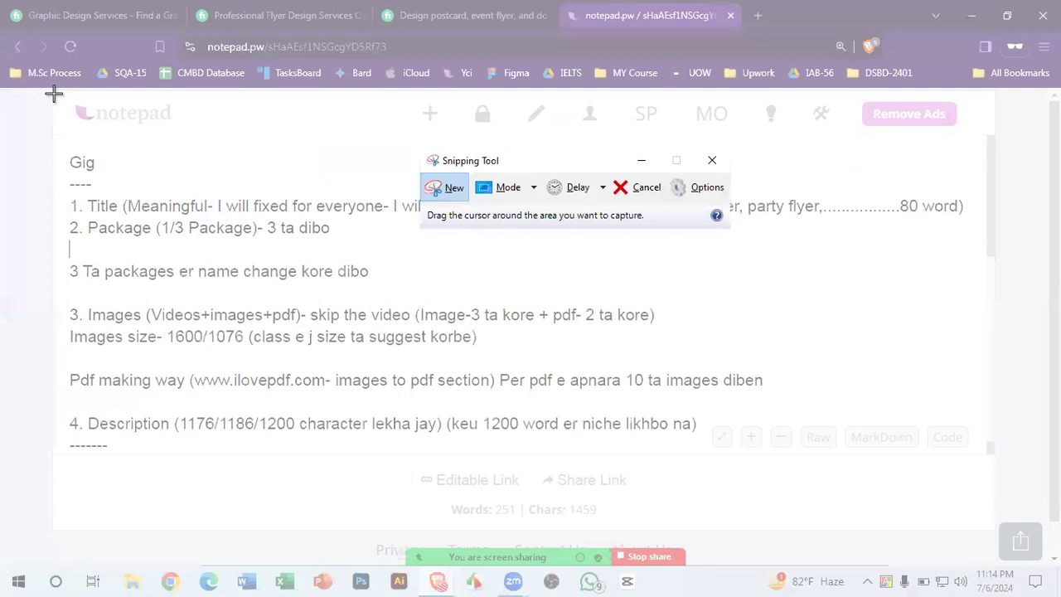
pyautogui.moveTo(54, 93); pyautogui.dragTo(1003, 533)
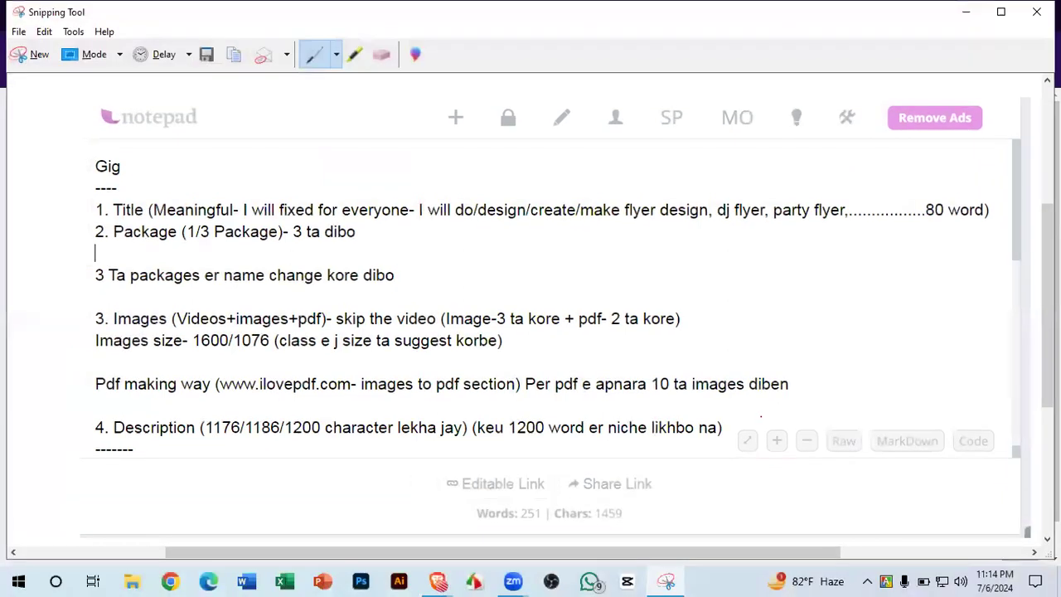
pyautogui.rightClick(762, 420)
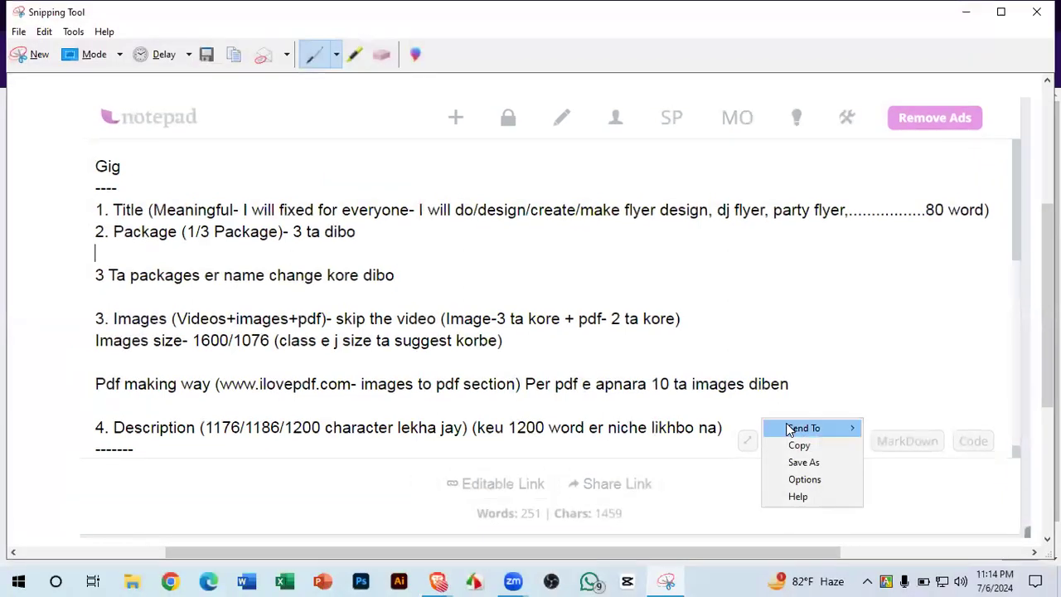
pyautogui.click(805, 461)
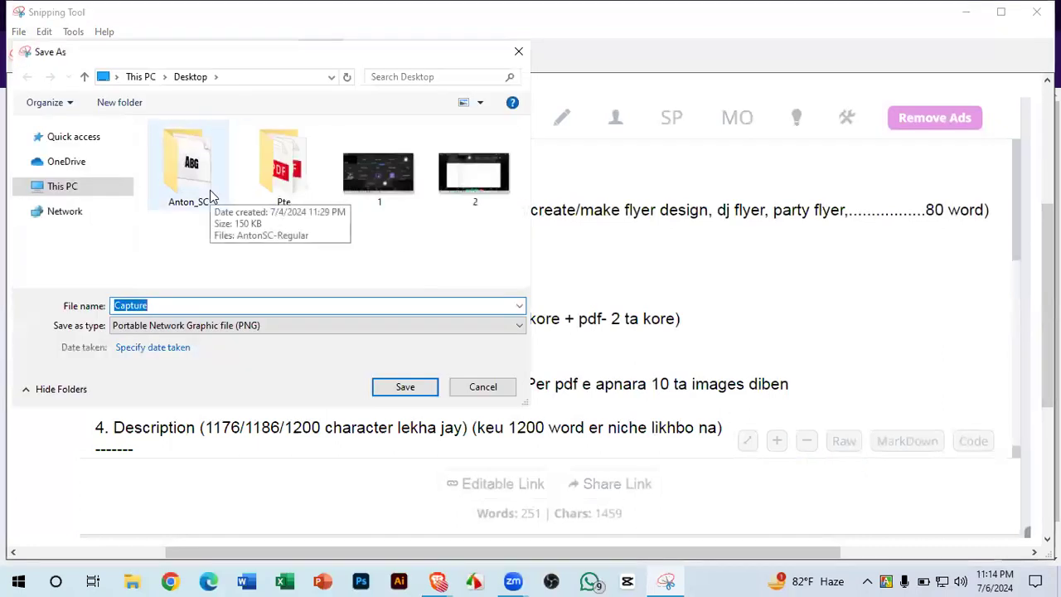
pyautogui.write('4')
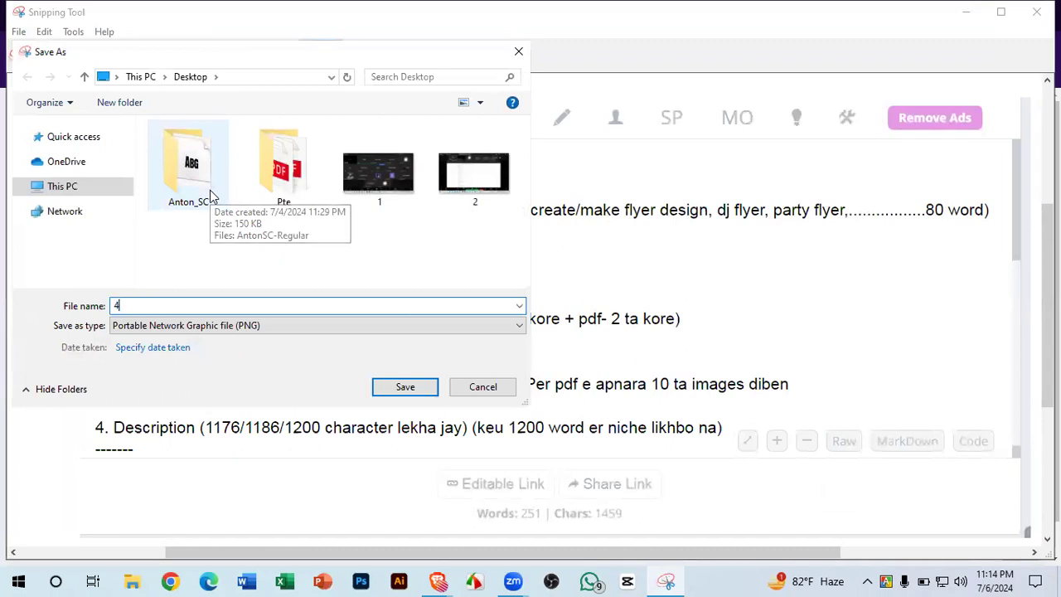
pyautogui.press('Return')
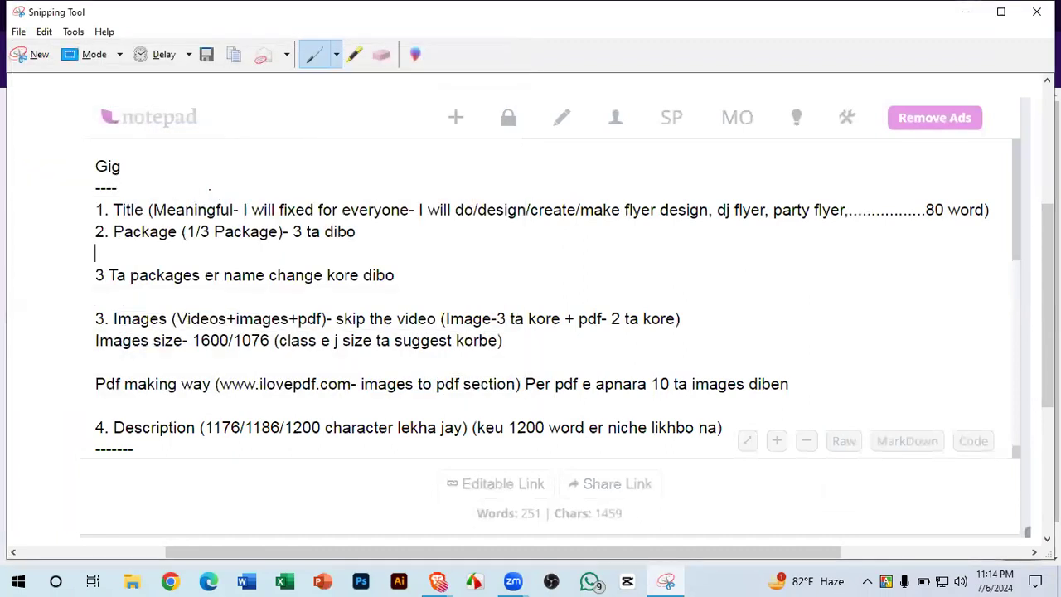
# - Snip the notepad area from the "1st 2/3 ta line" entry to the FAQ "Example>" line and save it to the Desktop as PNG file "5"
pyautogui.scroll(-5, 248, 316)
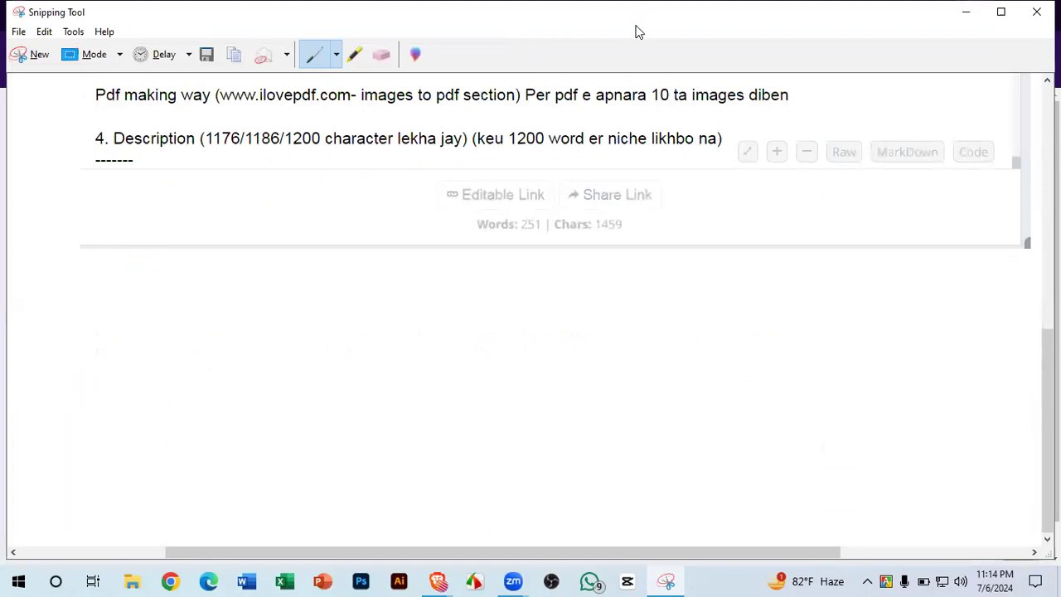
pyautogui.click(966, 12)
pyautogui.scroll(-5, 470, 324)
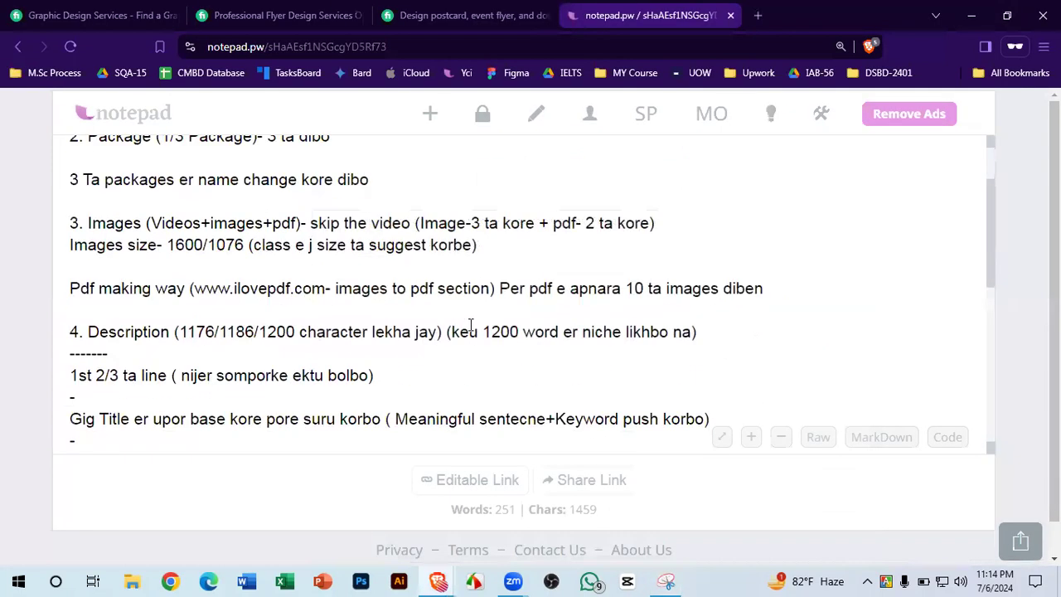
pyautogui.scroll(-1, 470, 324)
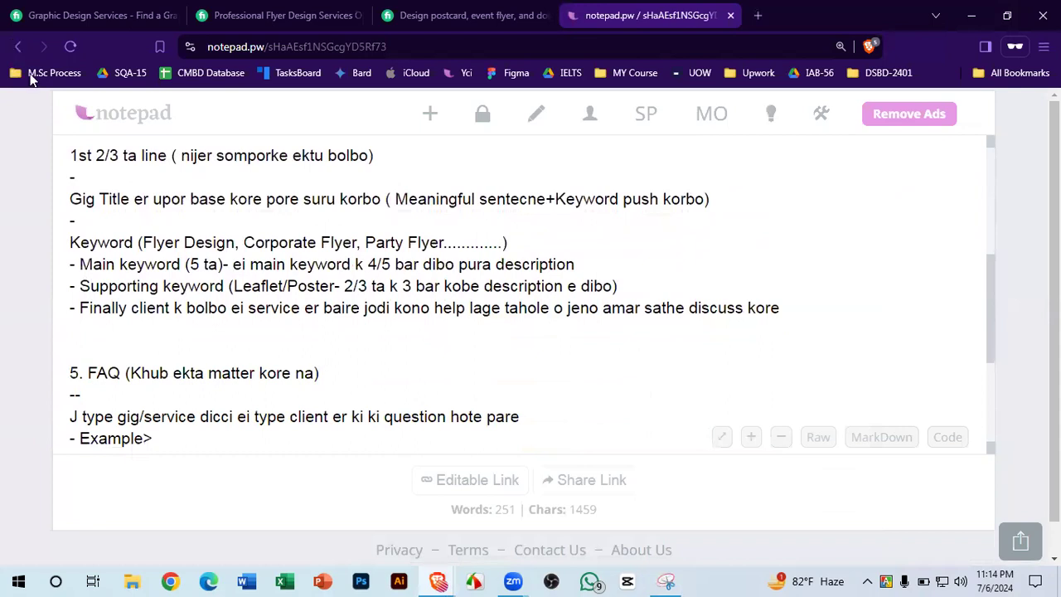
pyautogui.moveTo(53, 89); pyautogui.dragTo(998, 537)
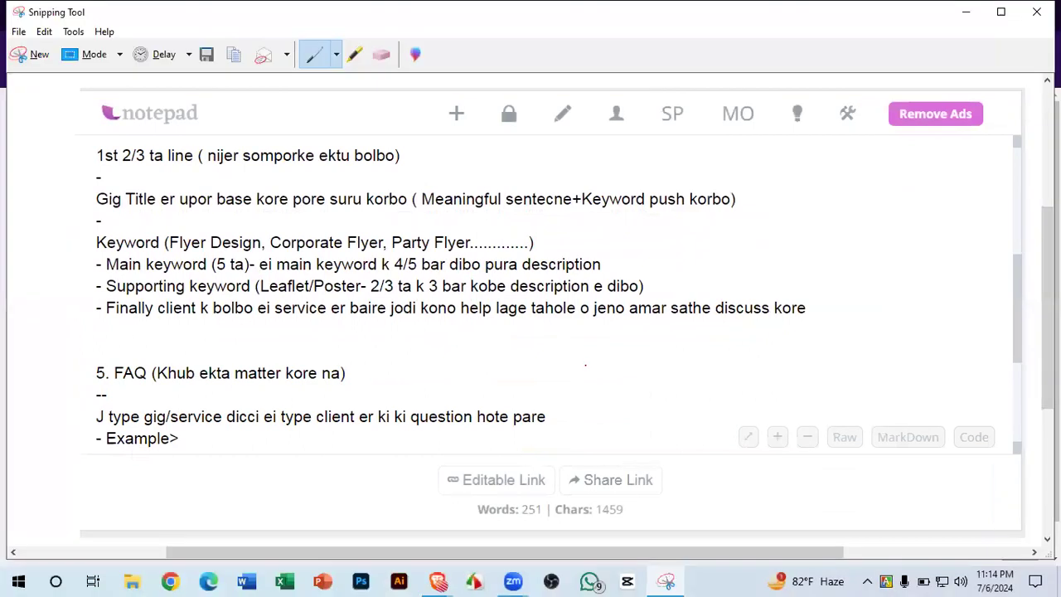
pyautogui.rightClick(587, 365)
pyautogui.click(642, 409)
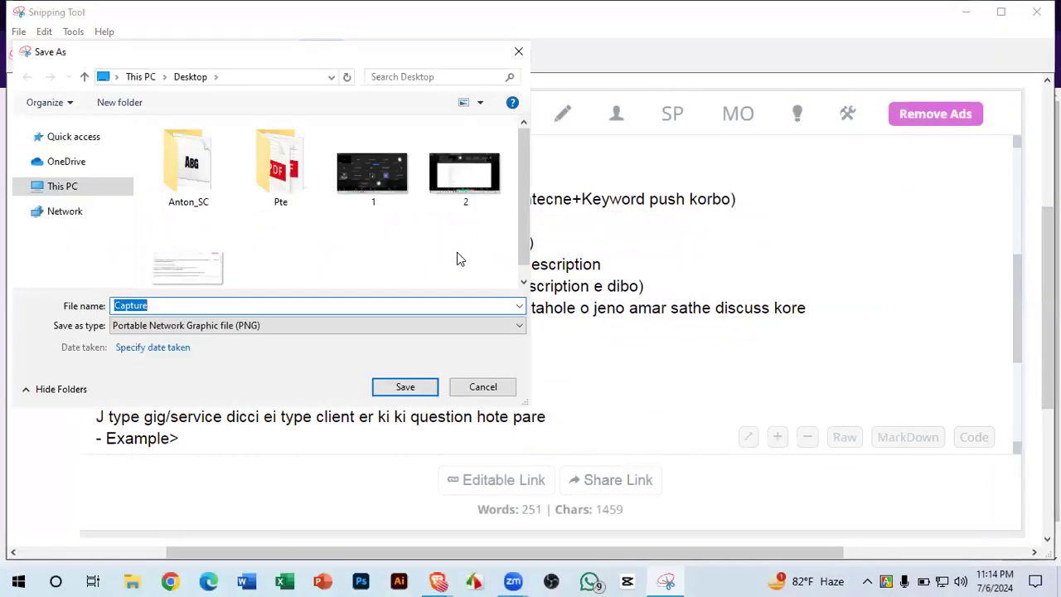
pyautogui.write('5')
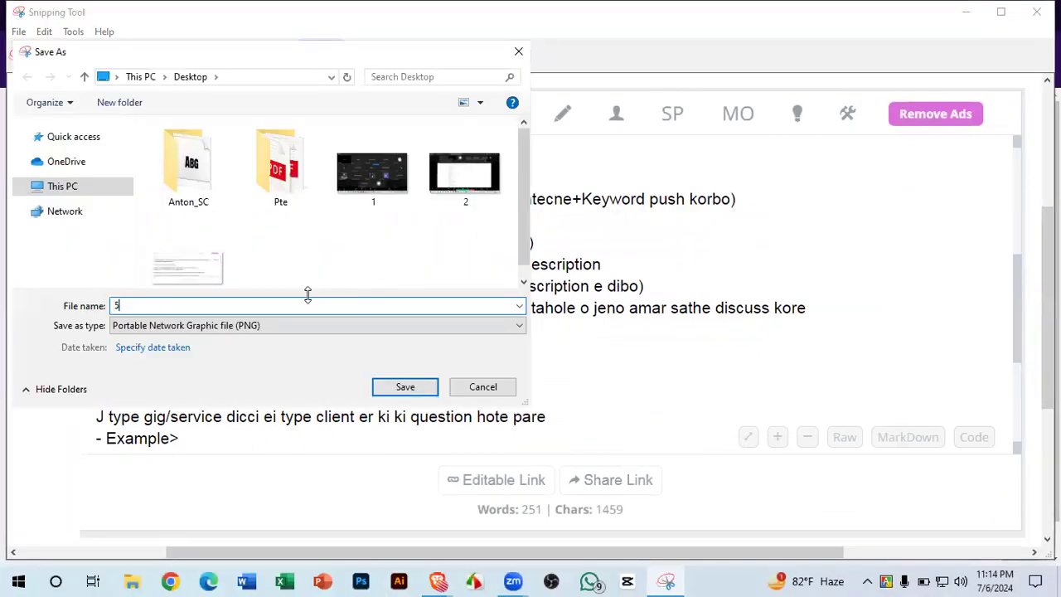
pyautogui.press('Return')
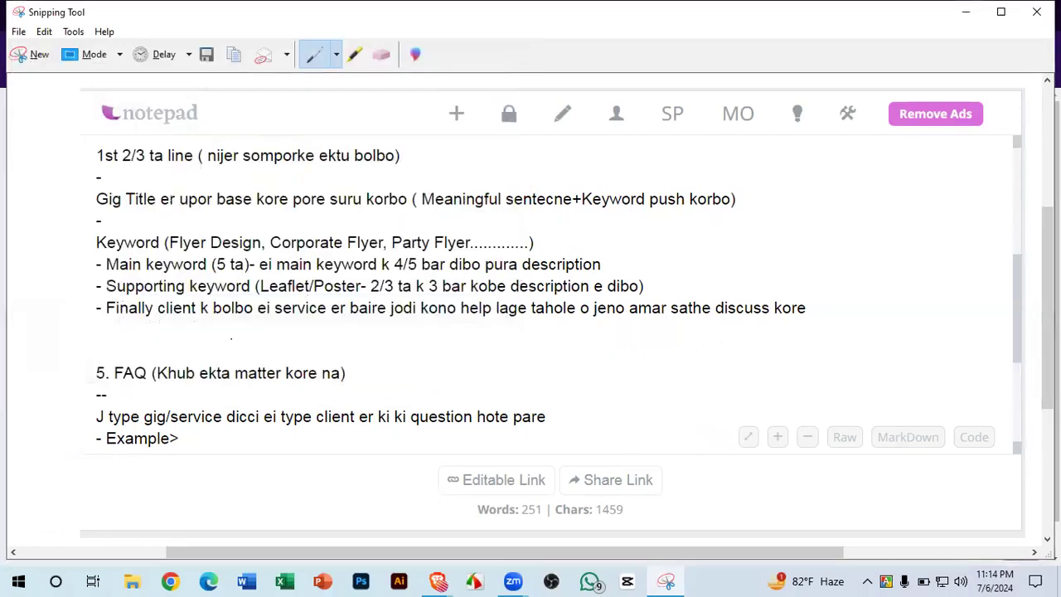
pyautogui.scroll(-4, 248, 383)
pyautogui.scroll(5, 249, 384)
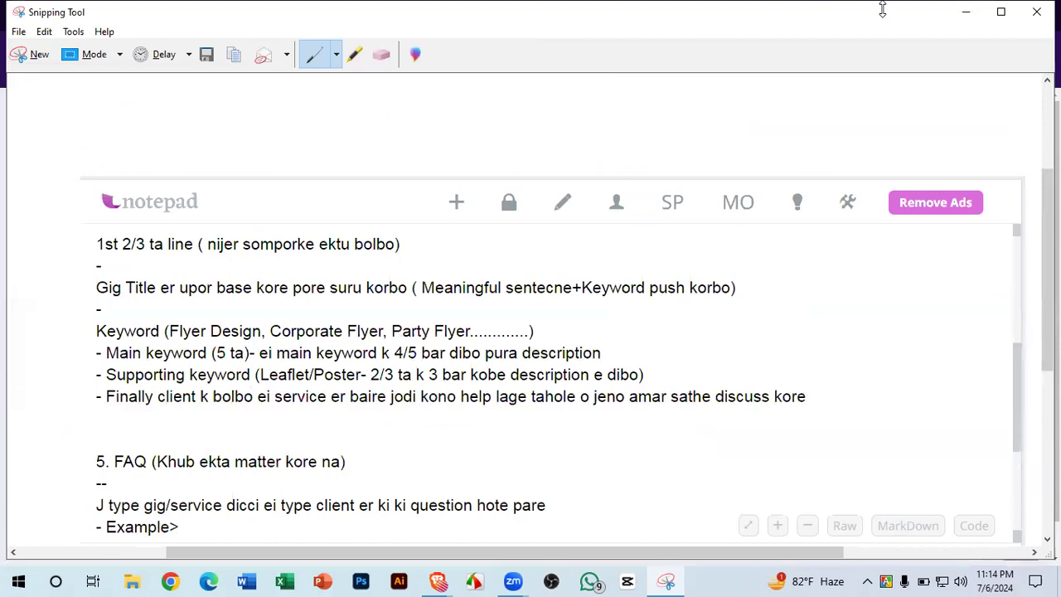
pyautogui.click(965, 11)
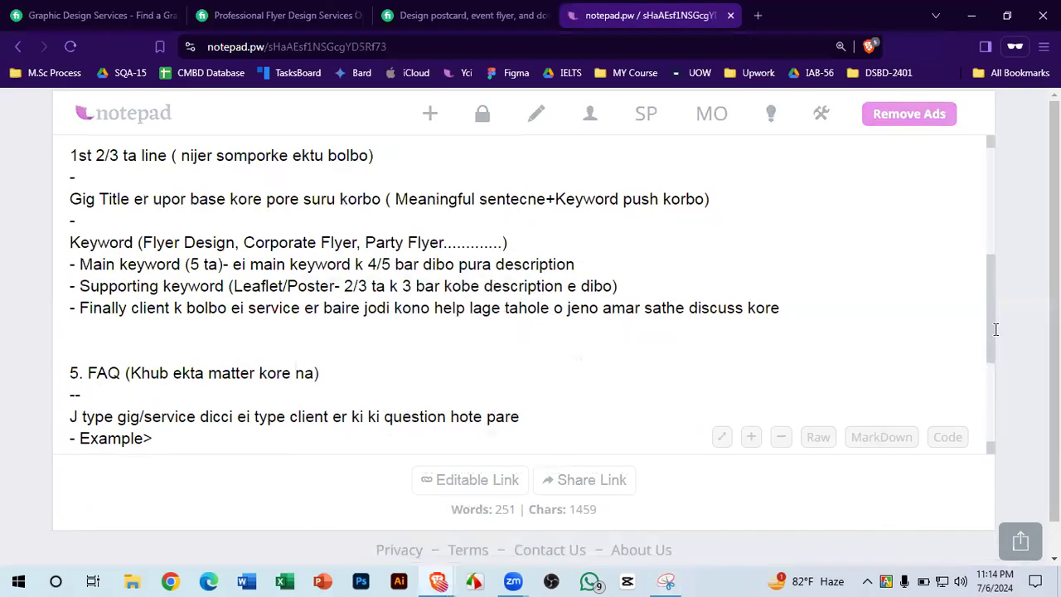
# - Open the Desktop folder in File Explorer and view saved image "5" to check where the captured notes end
pyautogui.scroll(-3, 483, 360)
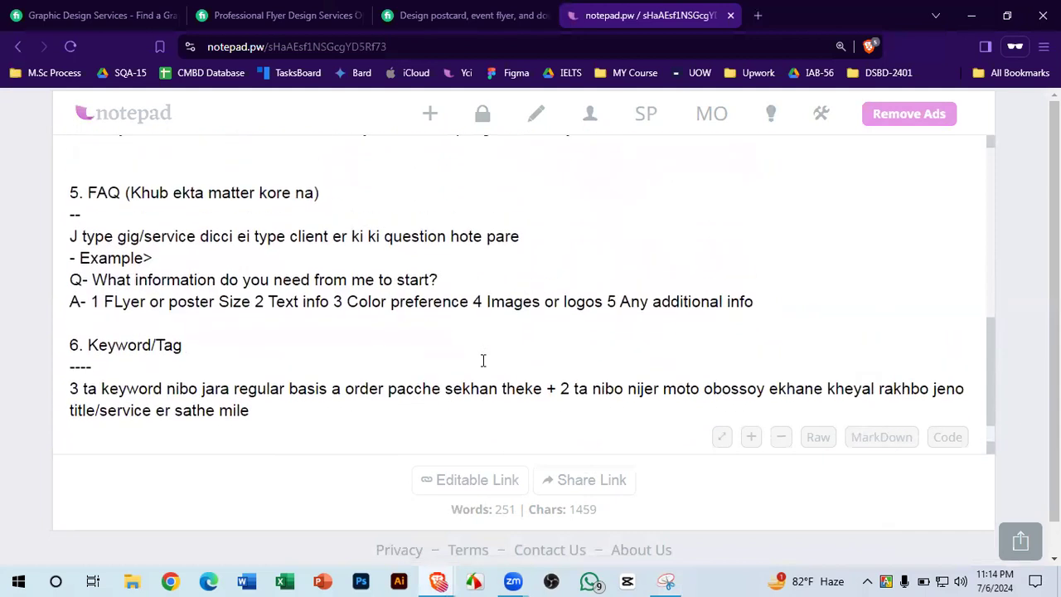
pyautogui.click(134, 579)
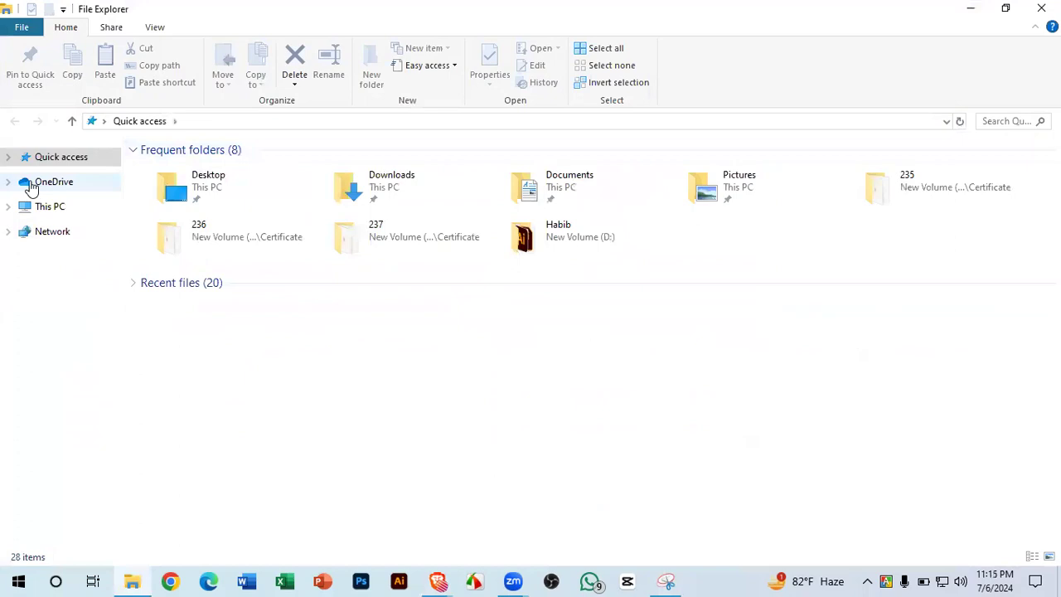
pyautogui.click(48, 207)
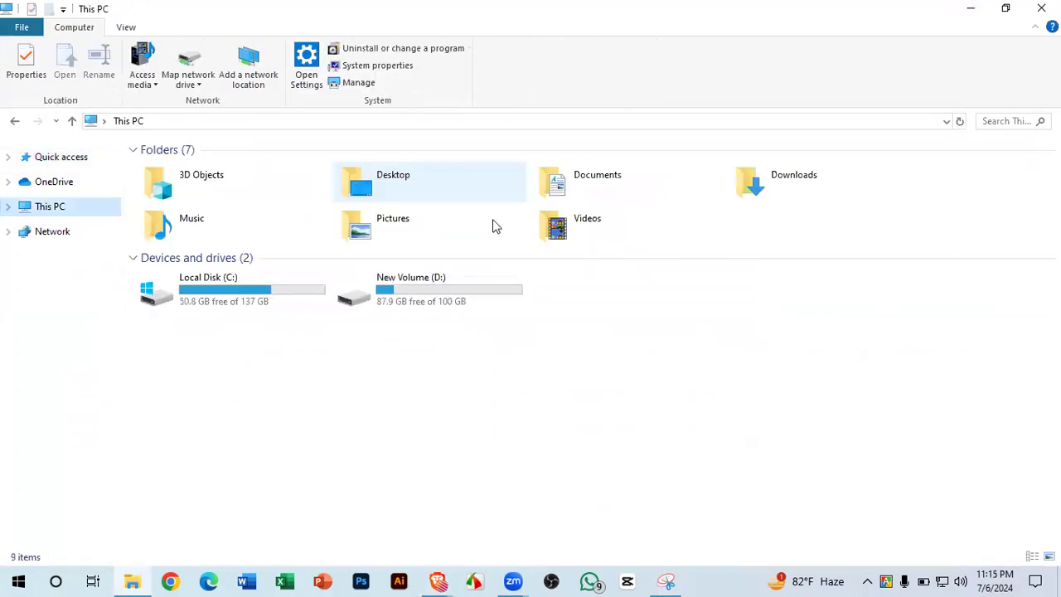
pyautogui.doubleClick(440, 190)
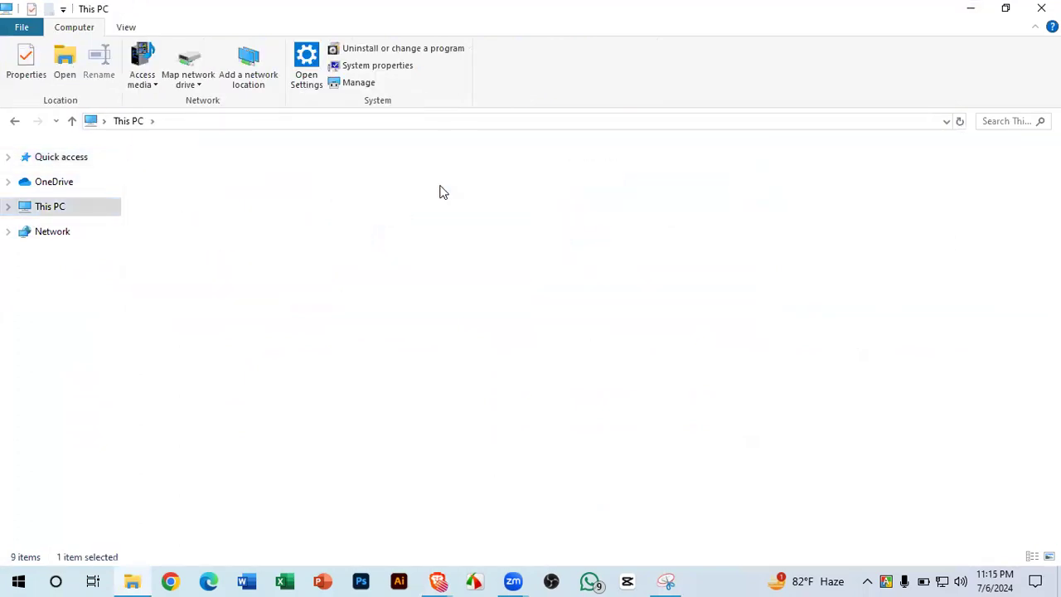
pyautogui.doubleClick(604, 191)
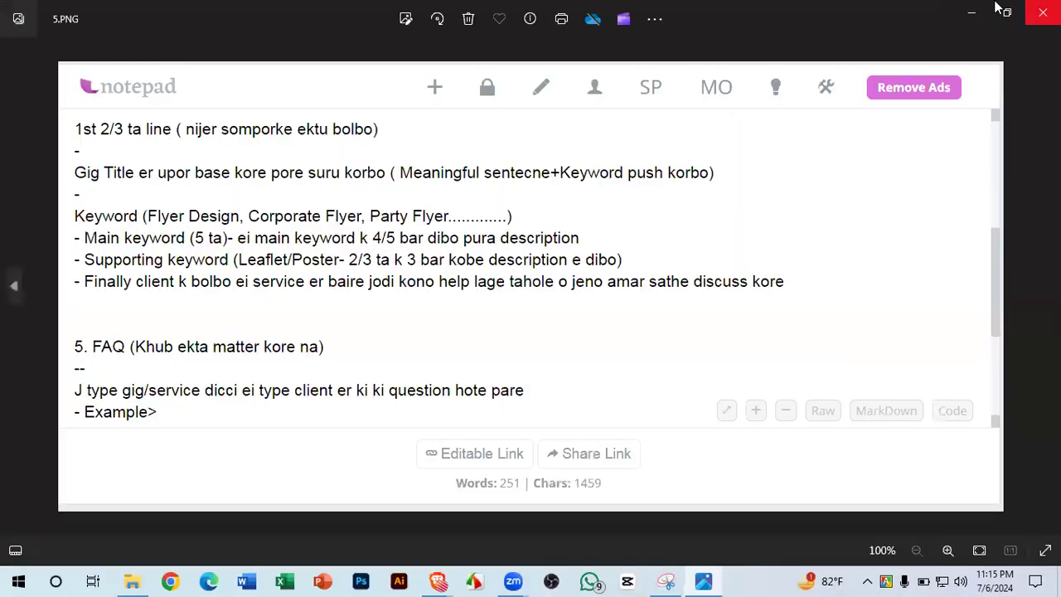
pyautogui.click(971, 12)
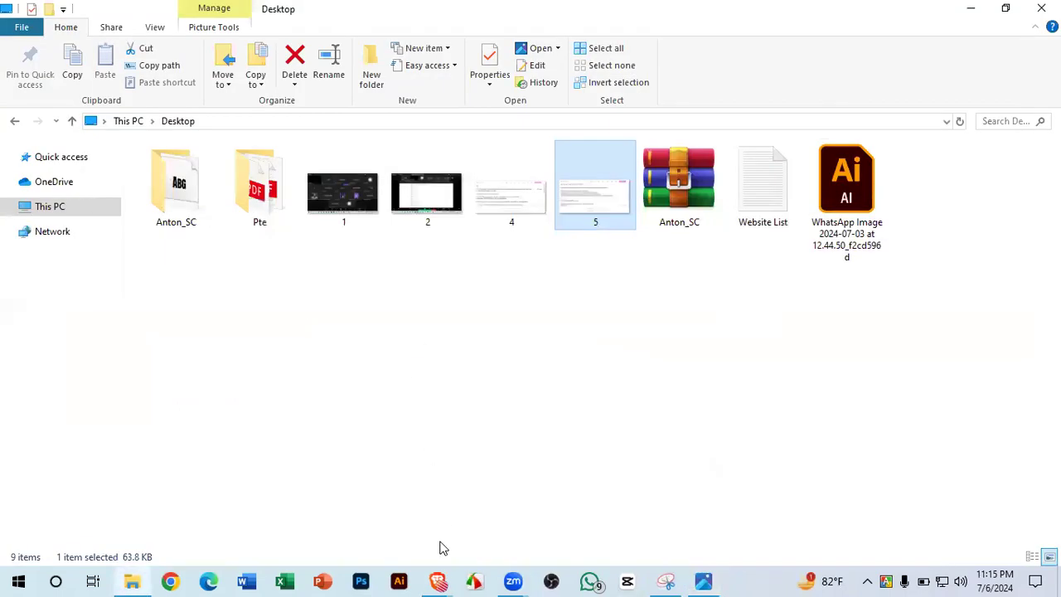
# - Return to the notepad in Brave, snip the notes from the FAQ question through the Keyword/Tag item, and save to the Desktop as PNG "6"
pyautogui.click(439, 580)
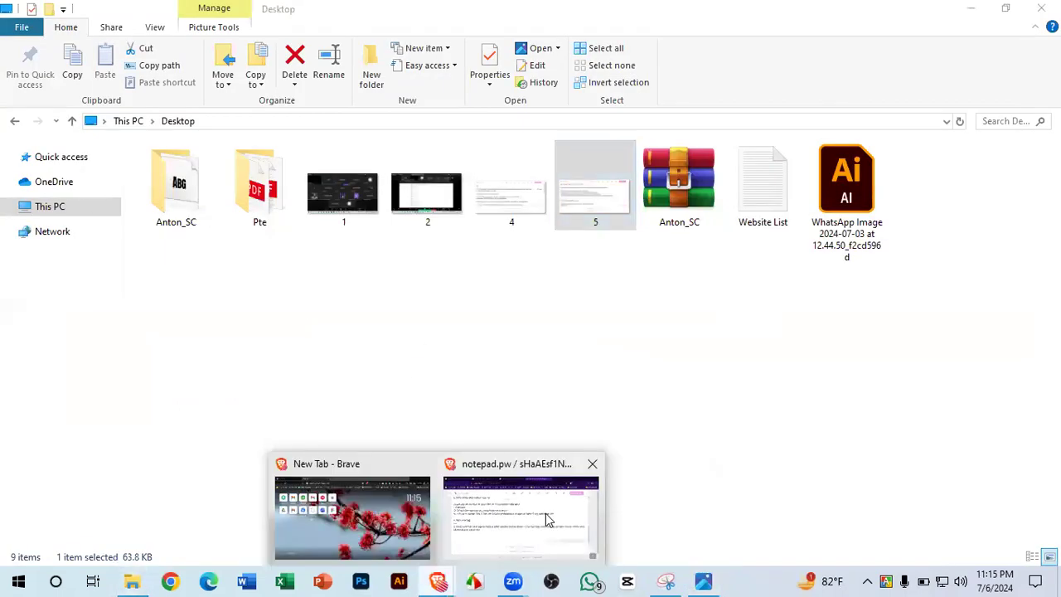
pyautogui.click(520, 510)
pyautogui.scroll(5, 304, 302)
pyautogui.scroll(-5, 304, 303)
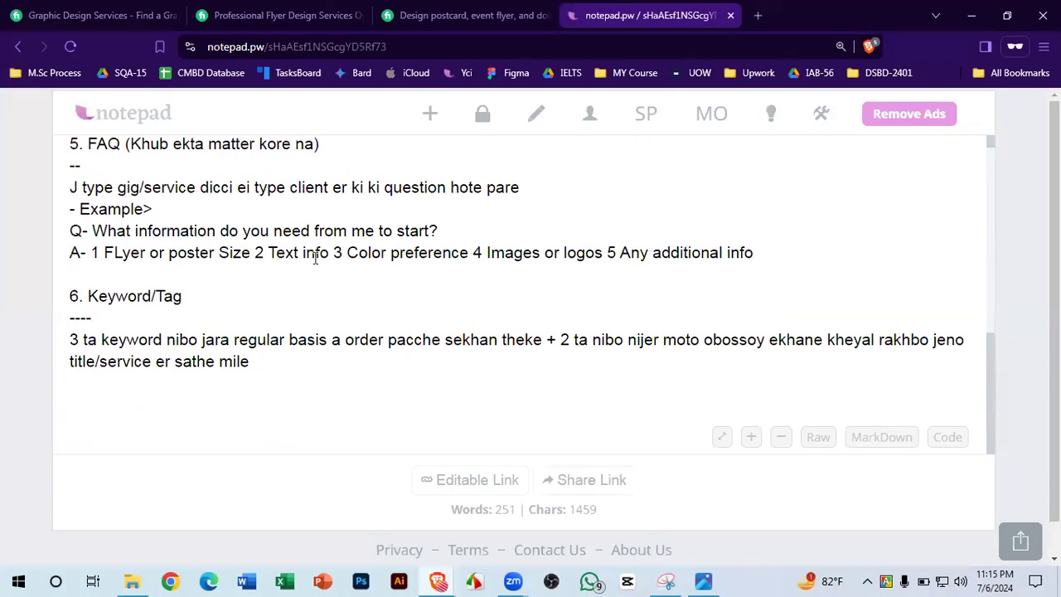
pyautogui.click(675, 577)
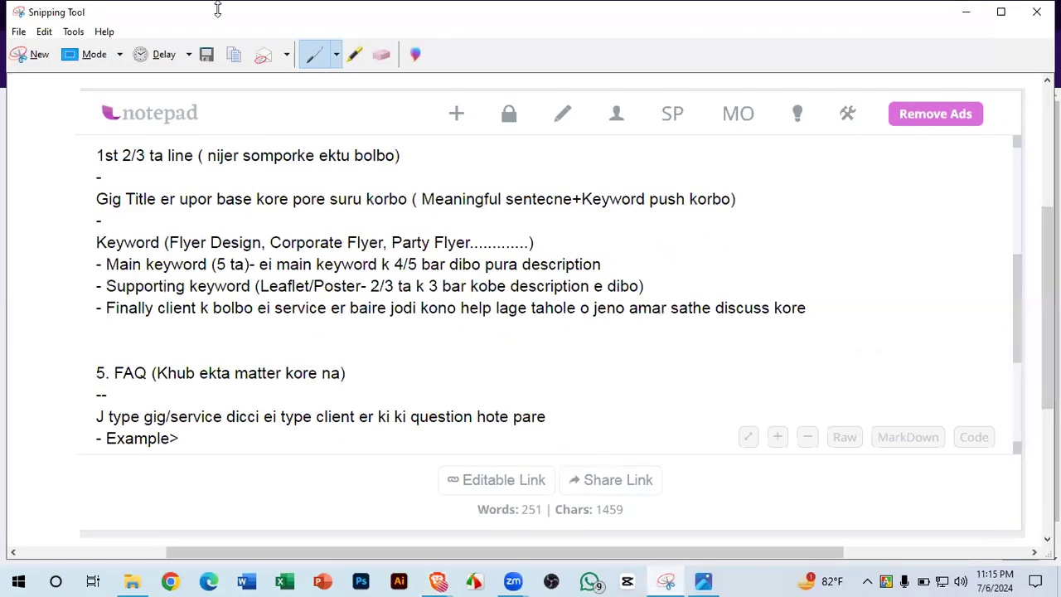
pyautogui.click(29, 54)
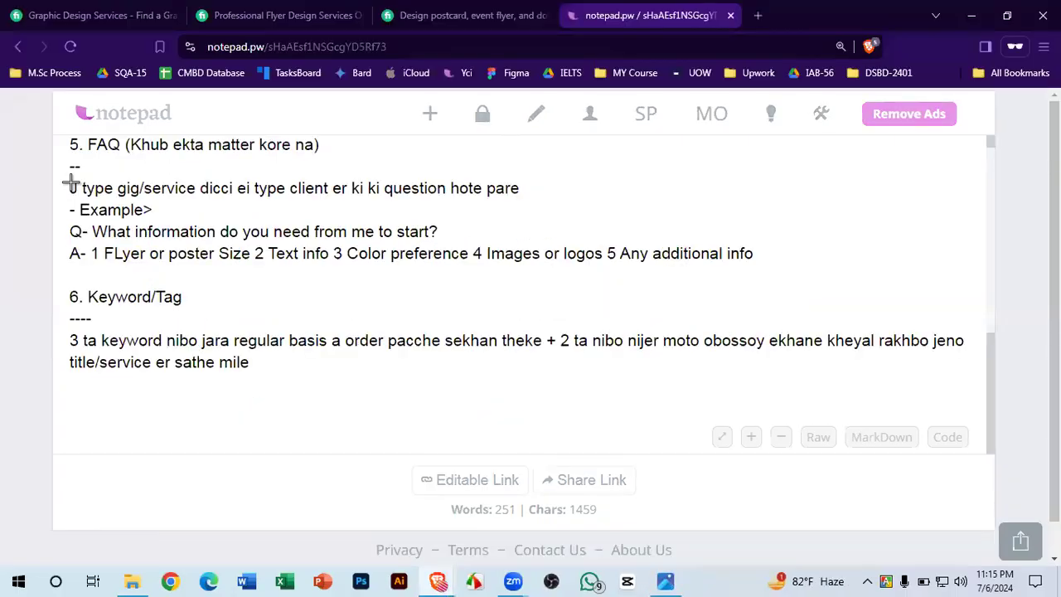
pyautogui.moveTo(50, 219); pyautogui.dragTo(1001, 522)
pyautogui.rightClick(742, 452)
pyautogui.click(787, 497)
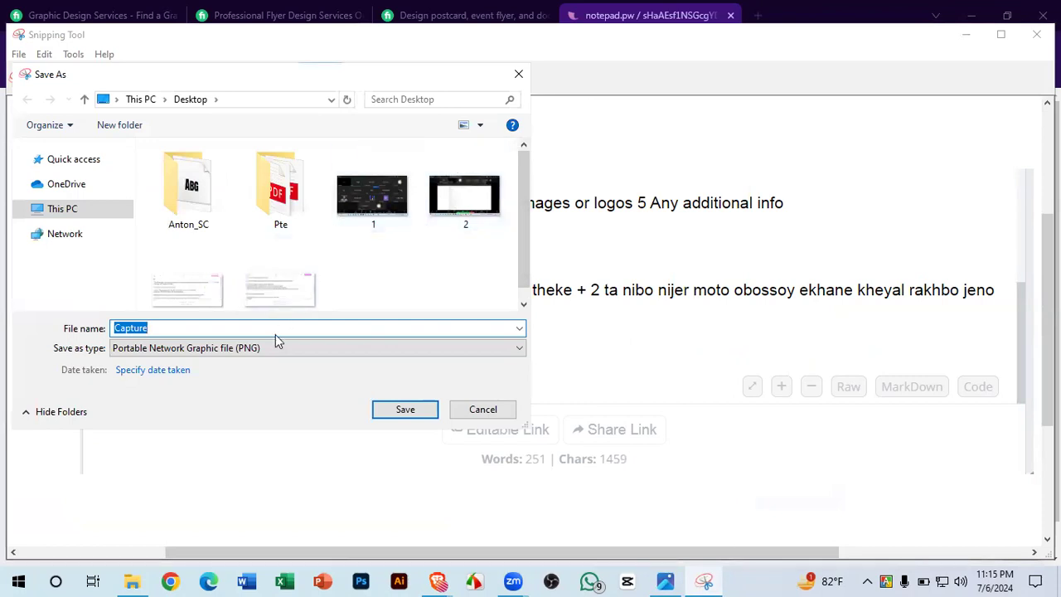
pyautogui.write('5')
pyautogui.press('BackSpace')
pyautogui.write('6')
pyautogui.press('Return')
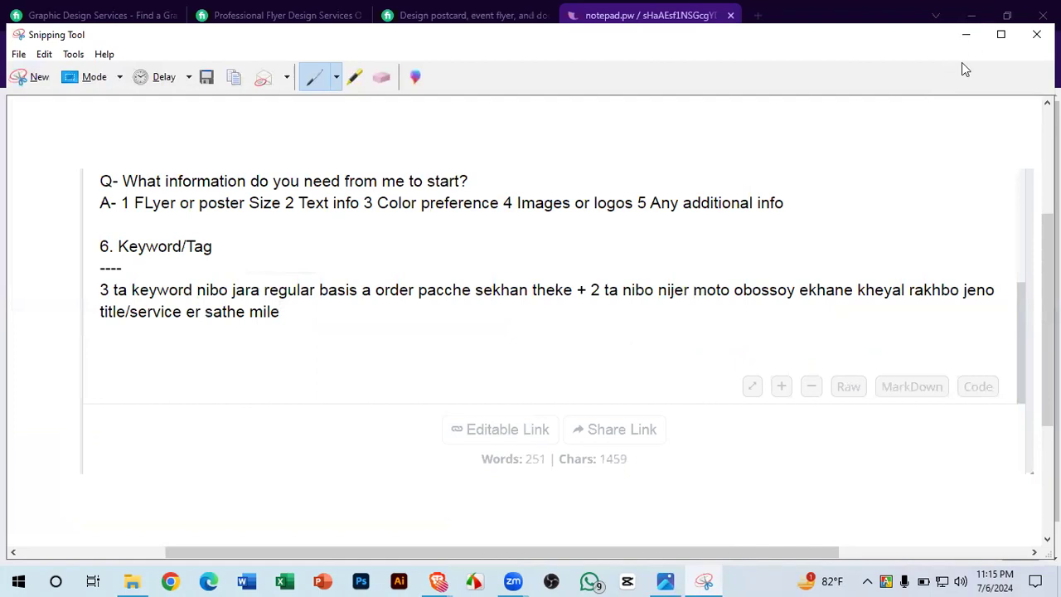
pyautogui.click(966, 35)
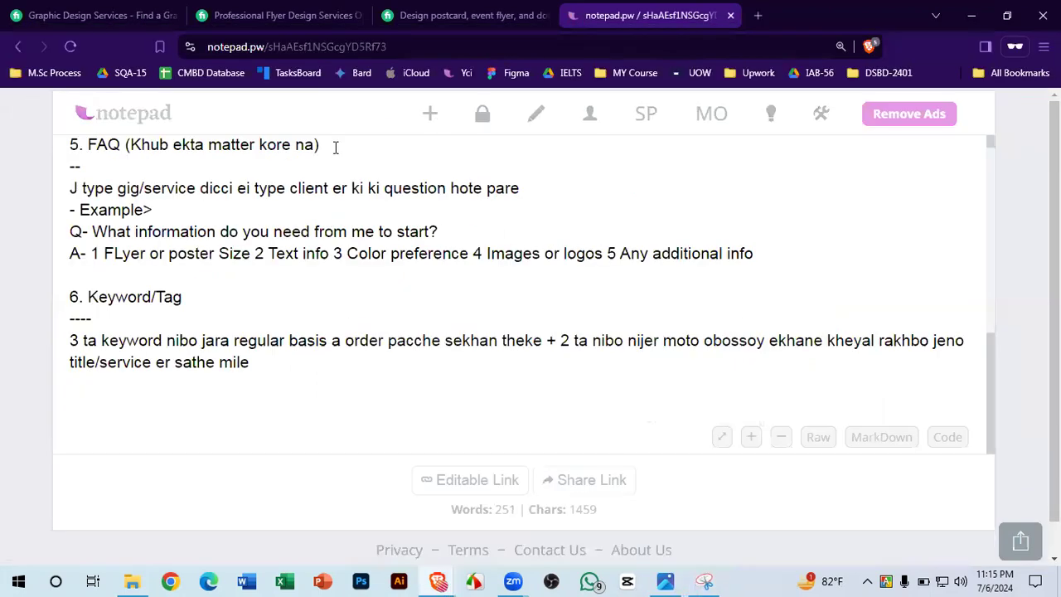
# - Look back over the gig notes from the Title item to the Description section
pyautogui.click(415, 46)
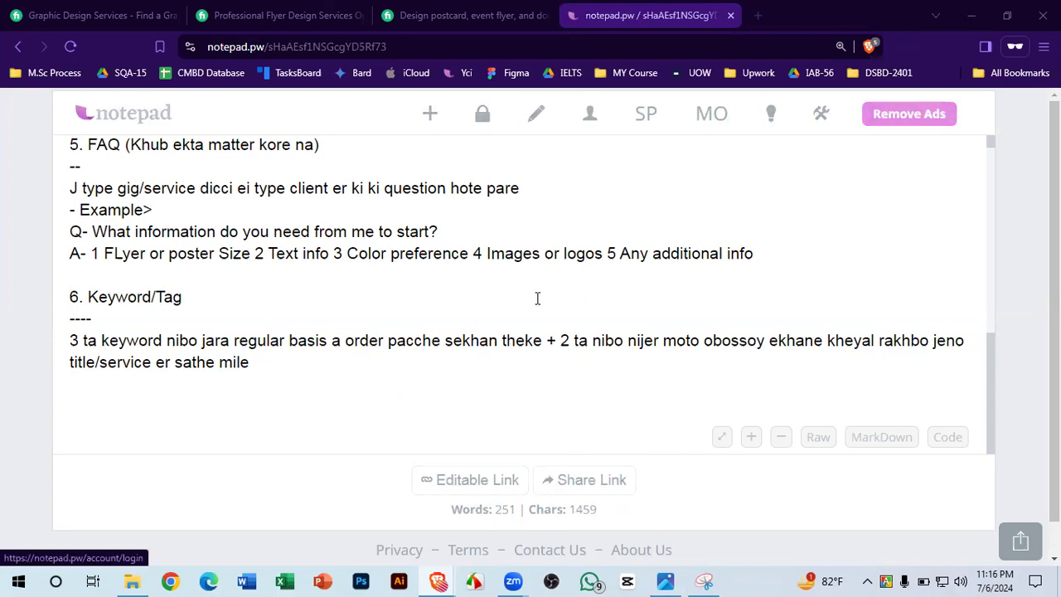
pyautogui.scroll(10, 608, 321)
pyautogui.scroll(-3, 609, 322)
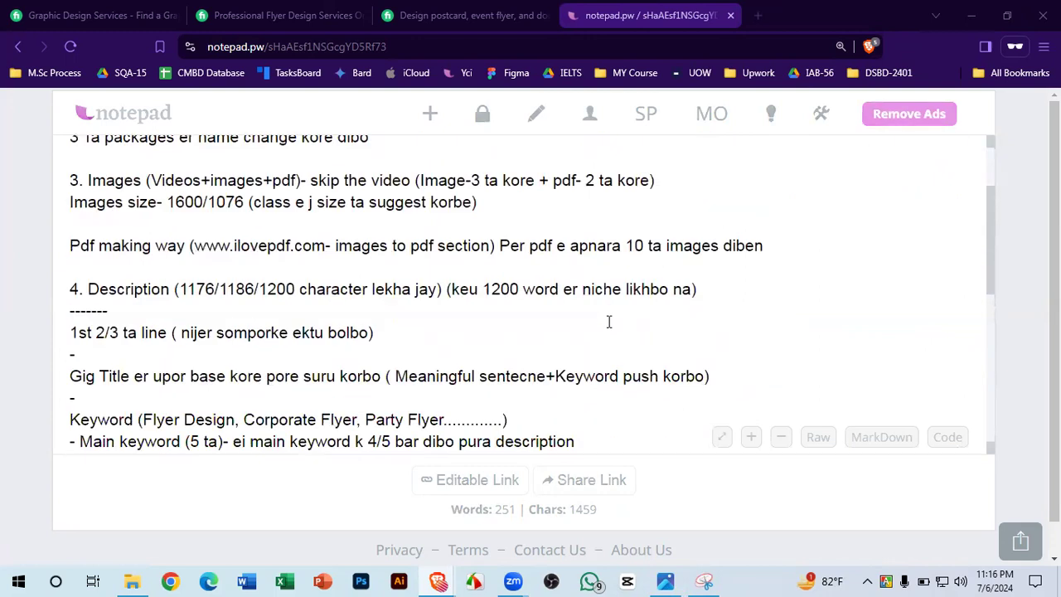
pyautogui.scroll(3, 550, 317)
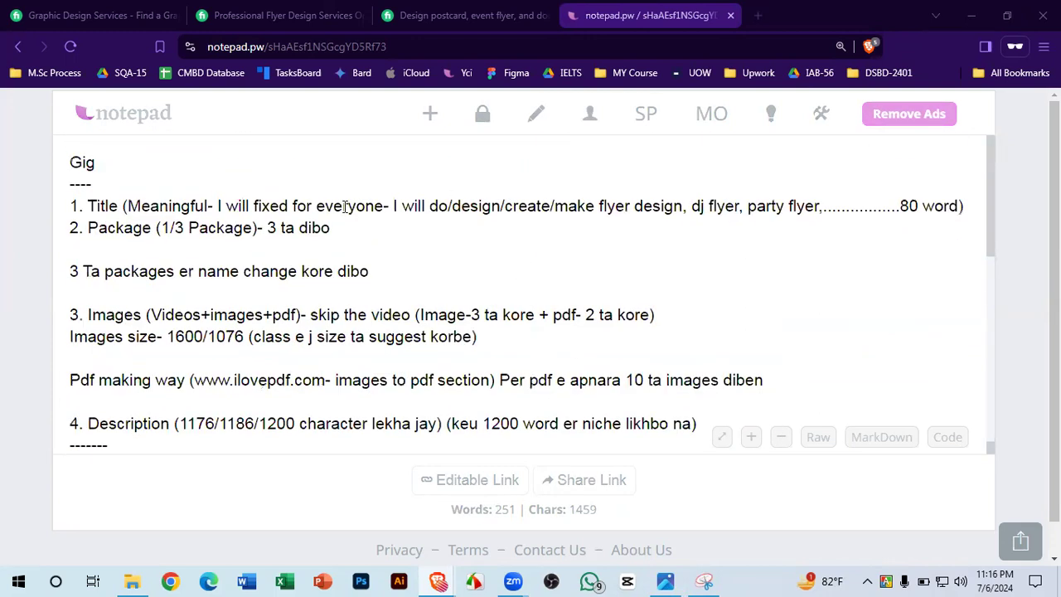